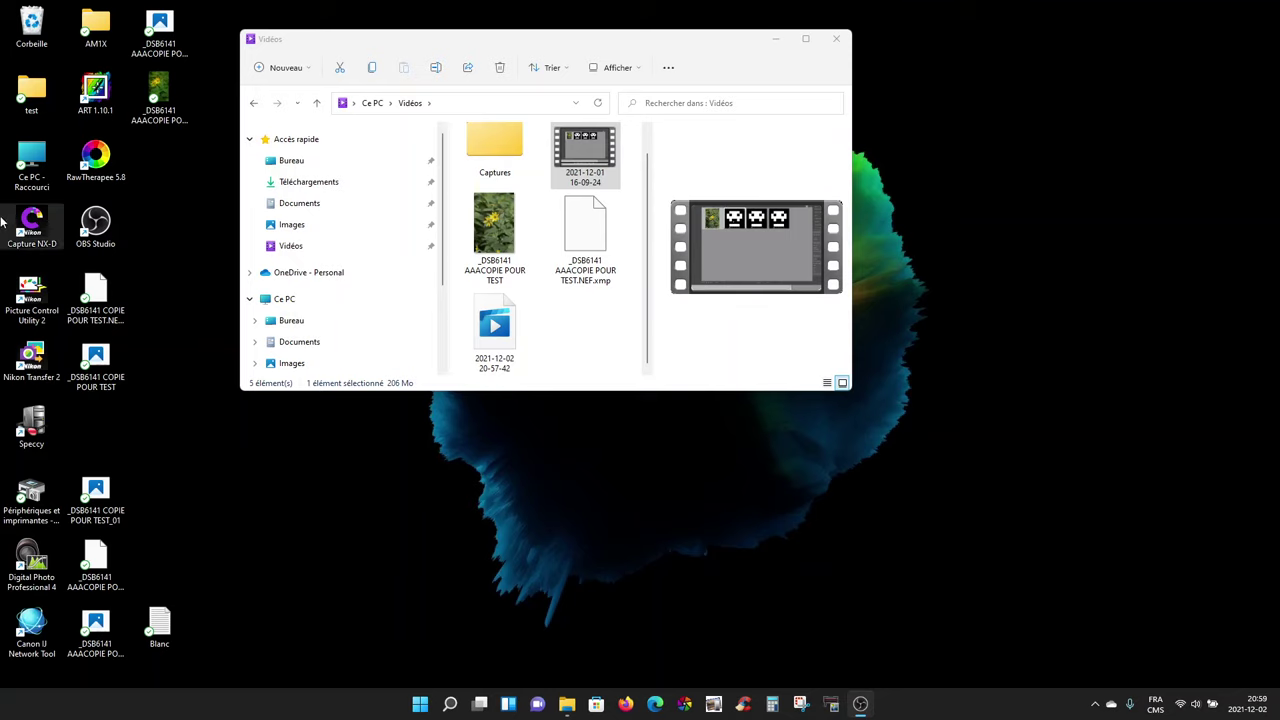
# Open the photo _DSB6141 AAACOPIE POUR TEST from the Vidéos folder in darktable
pyautogui.rightClick(490, 214)
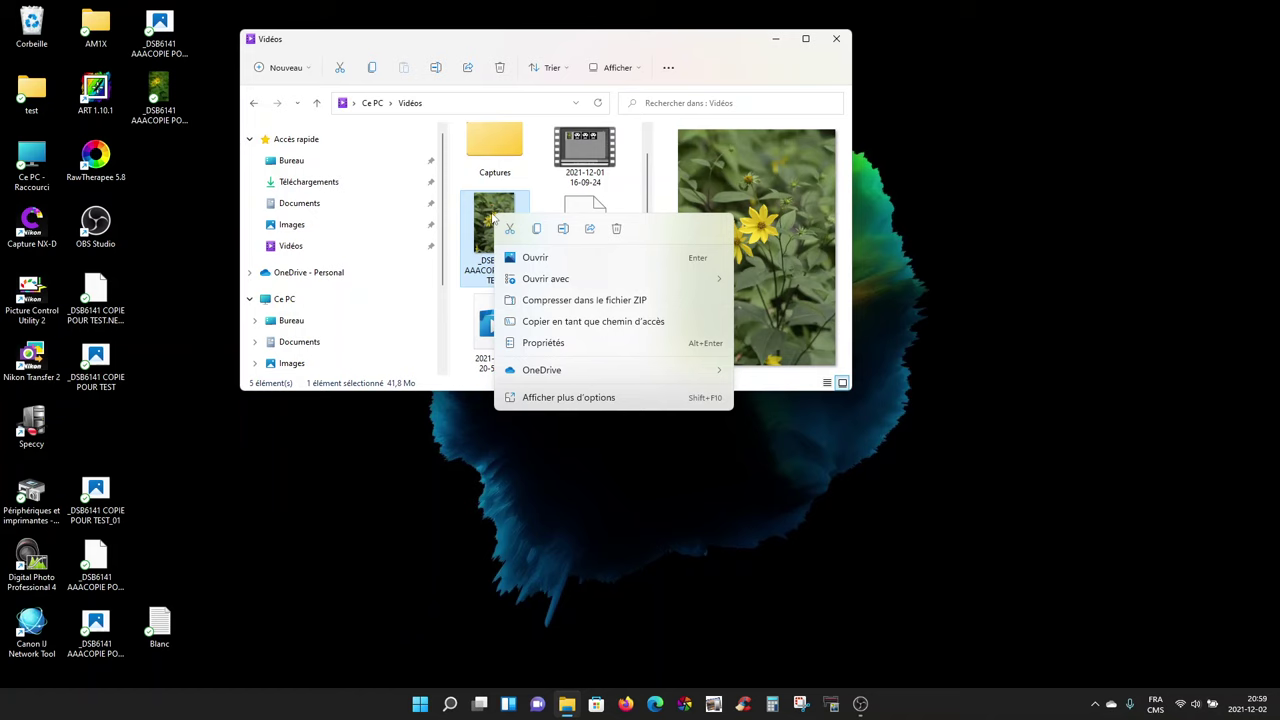
pyautogui.moveTo(537, 284)
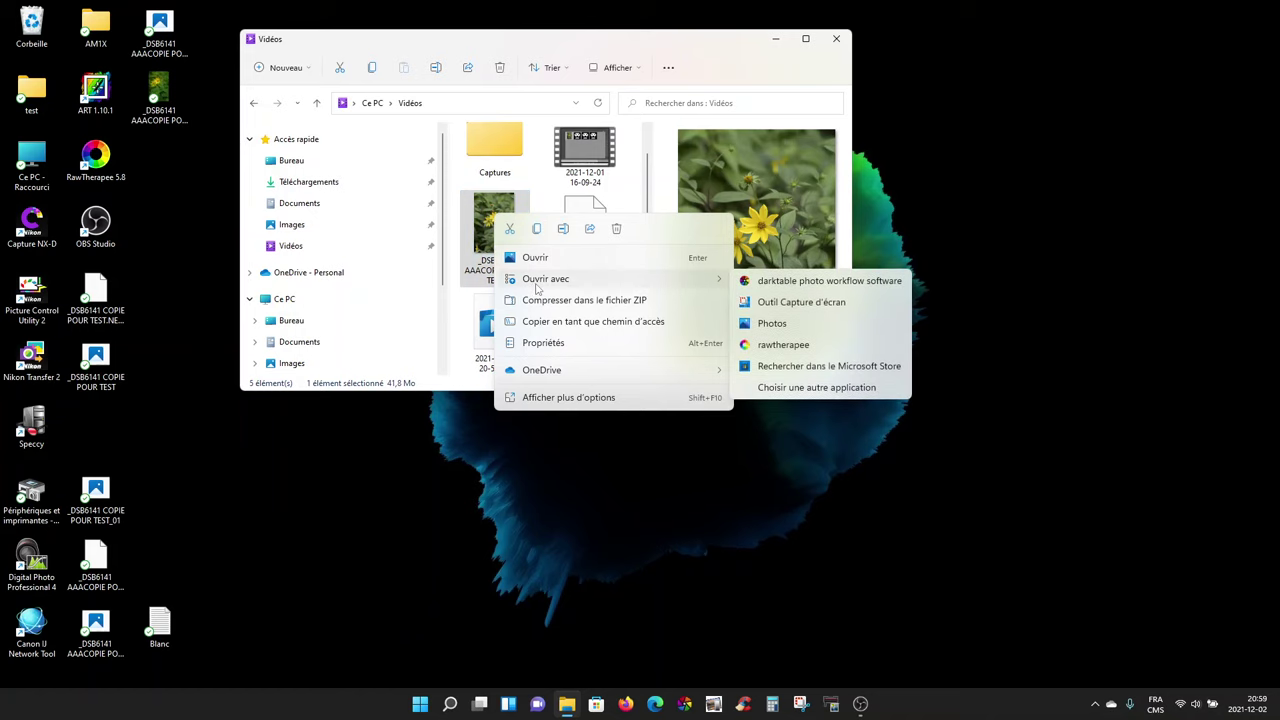
pyautogui.click(754, 280)
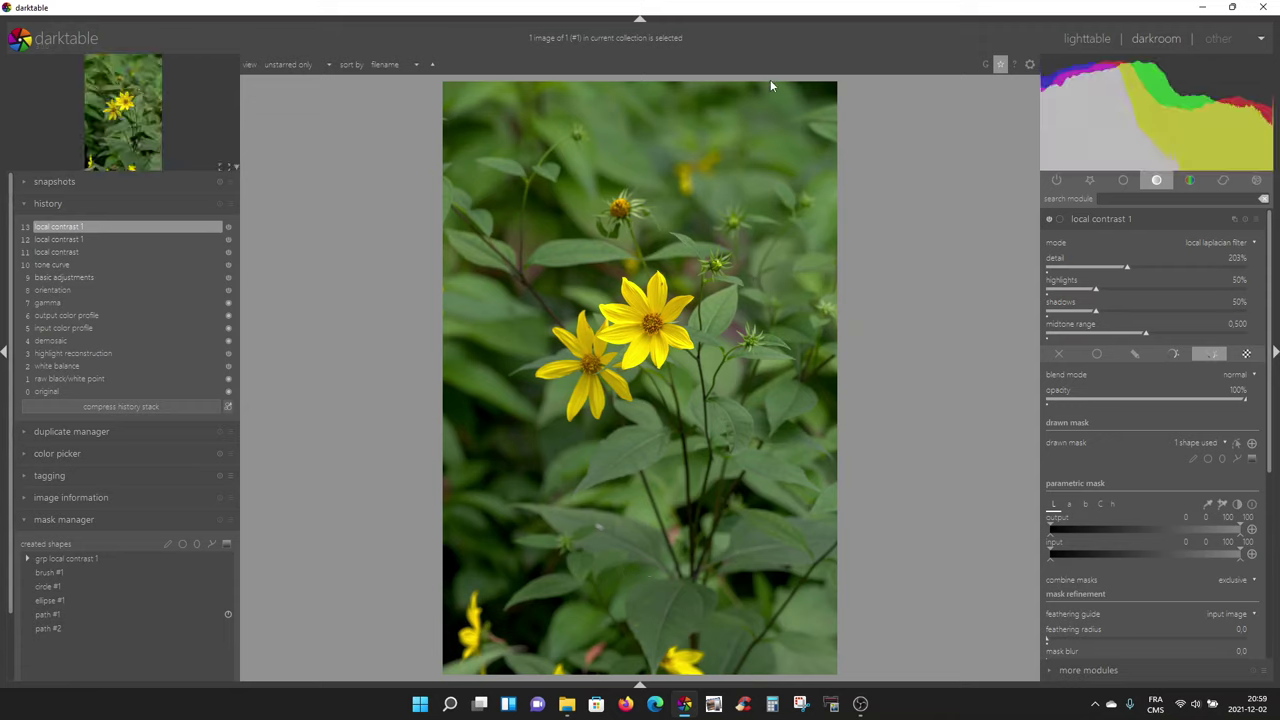
# View the photo in the lighttable, look over the other available views, and reopen the photo in the darkroom
pyautogui.click(1082, 38)
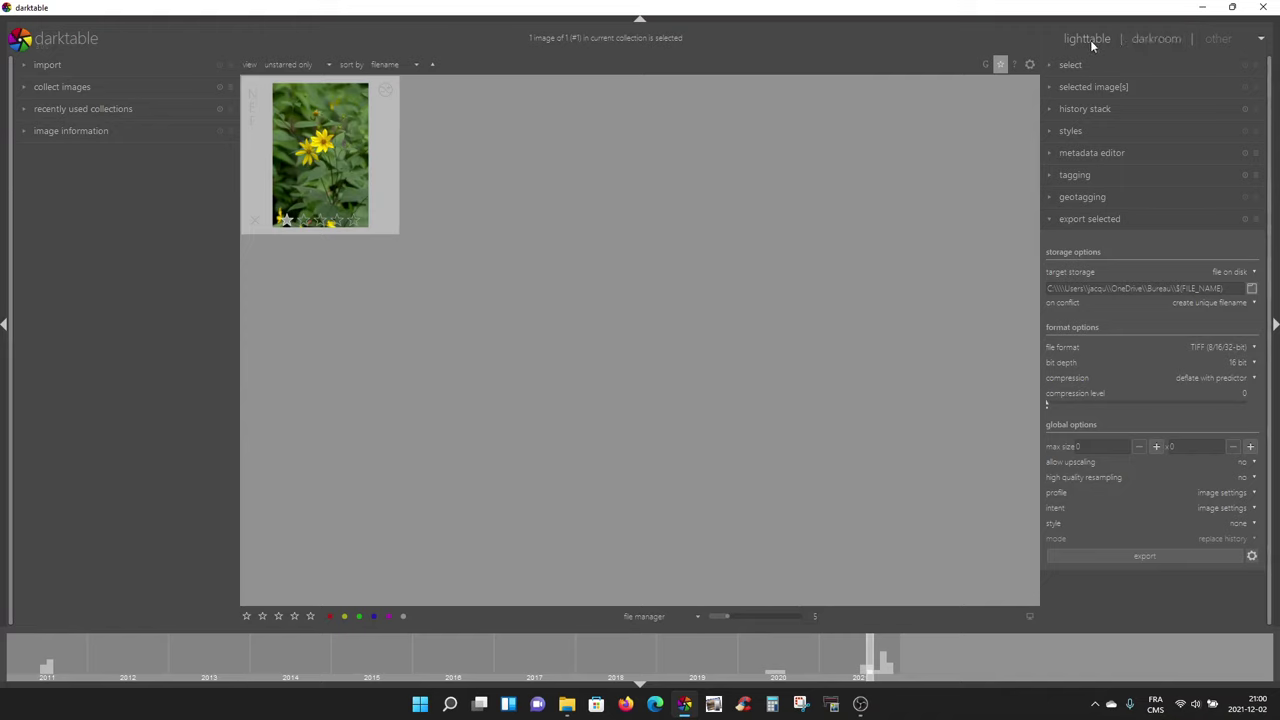
pyautogui.click(1218, 40)
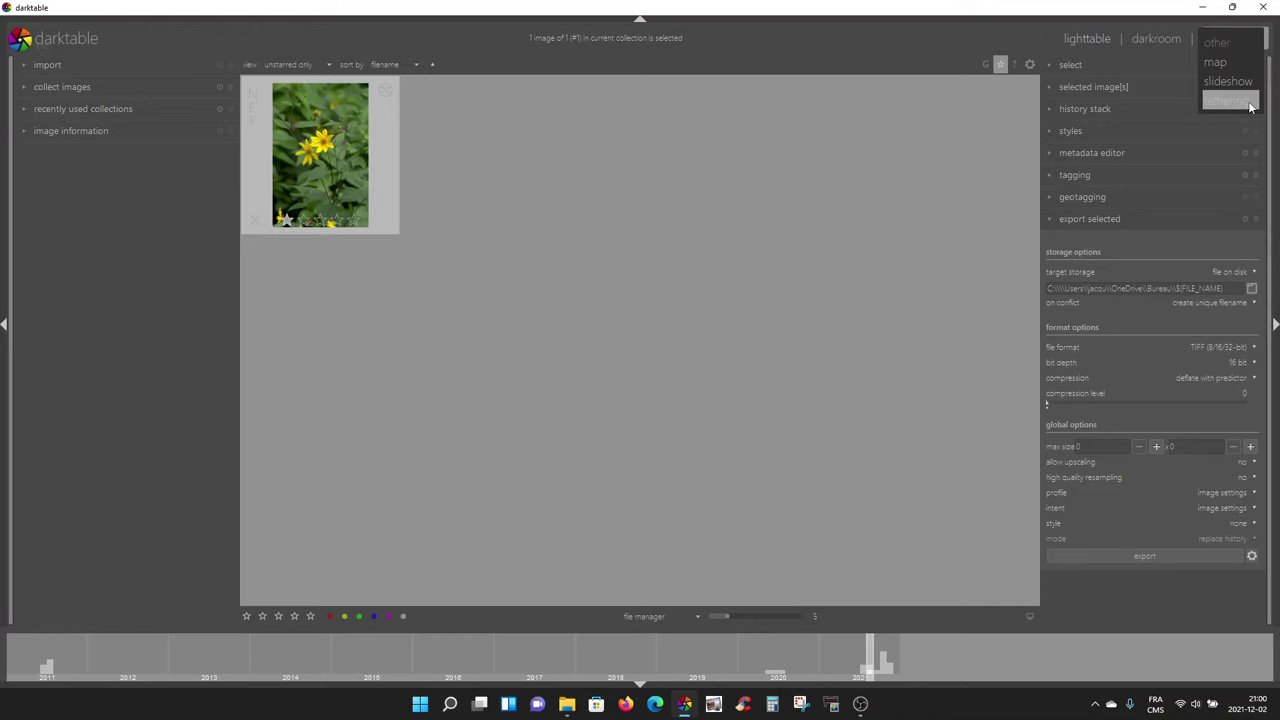
pyautogui.click(1155, 39)
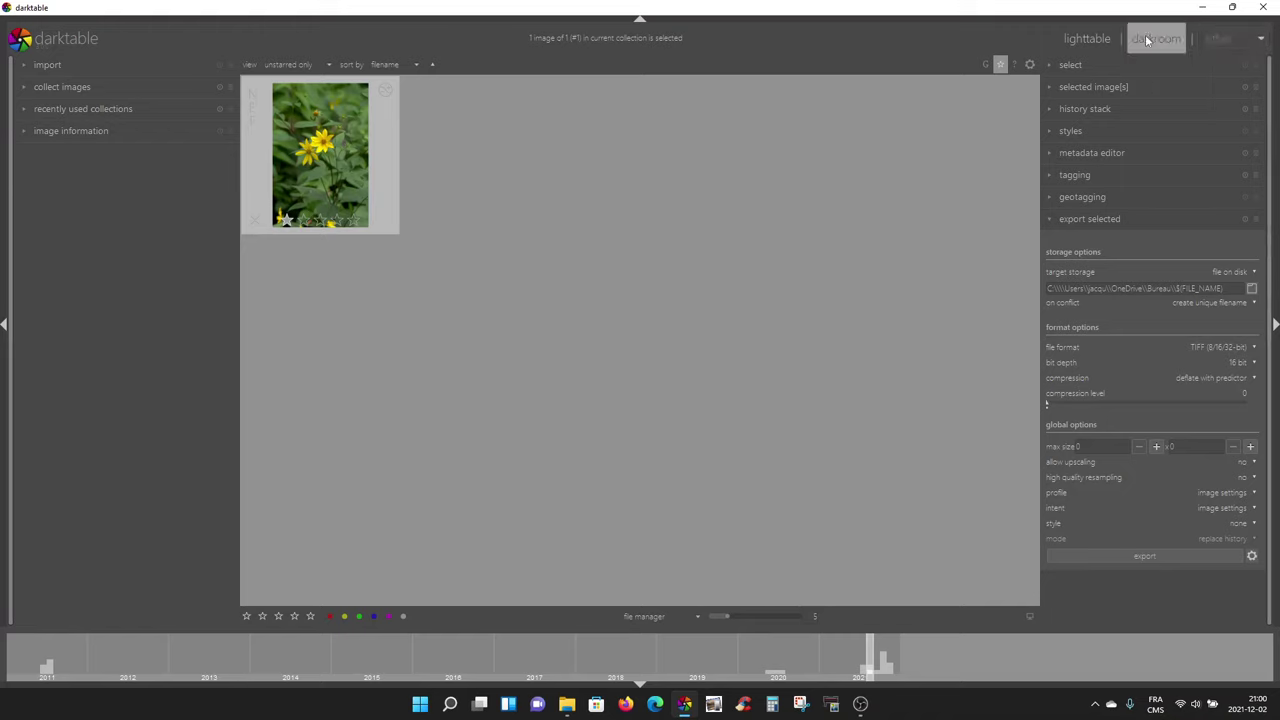
pyautogui.doubleClick(339, 143)
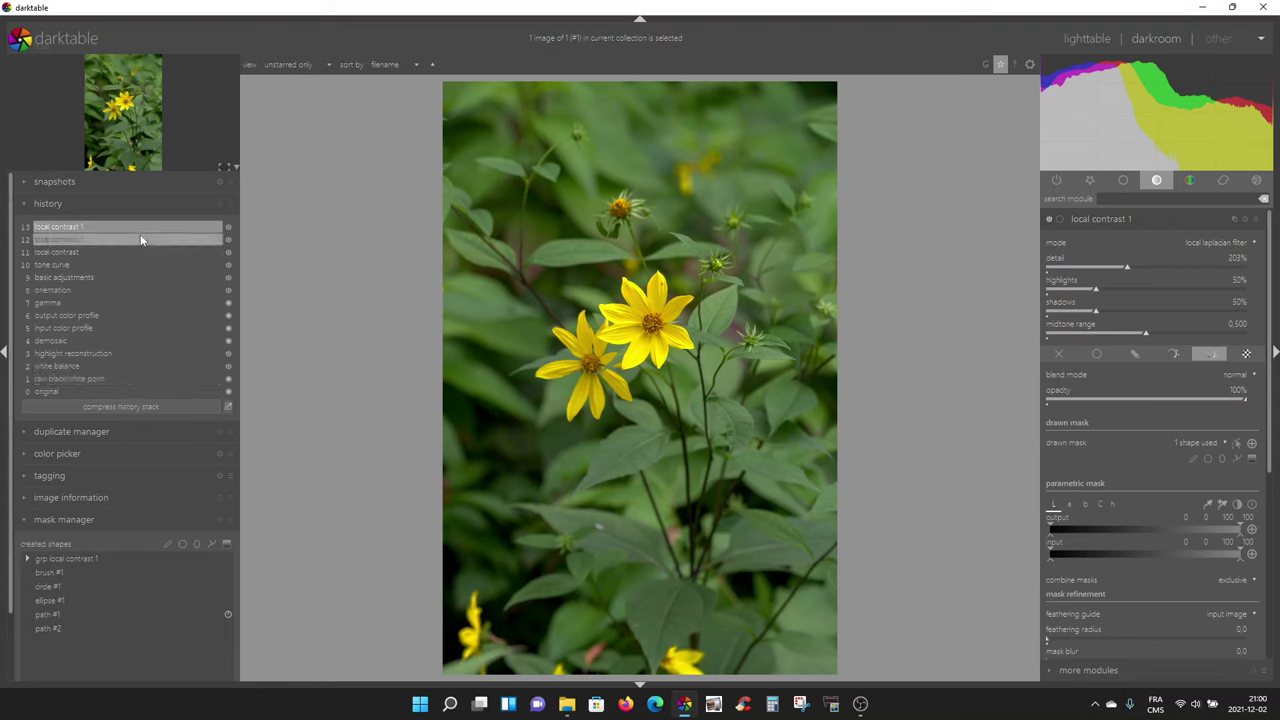
# Roll the photo's edit history back to the orientation entry, before basic adjustments
pyautogui.click(125, 289)
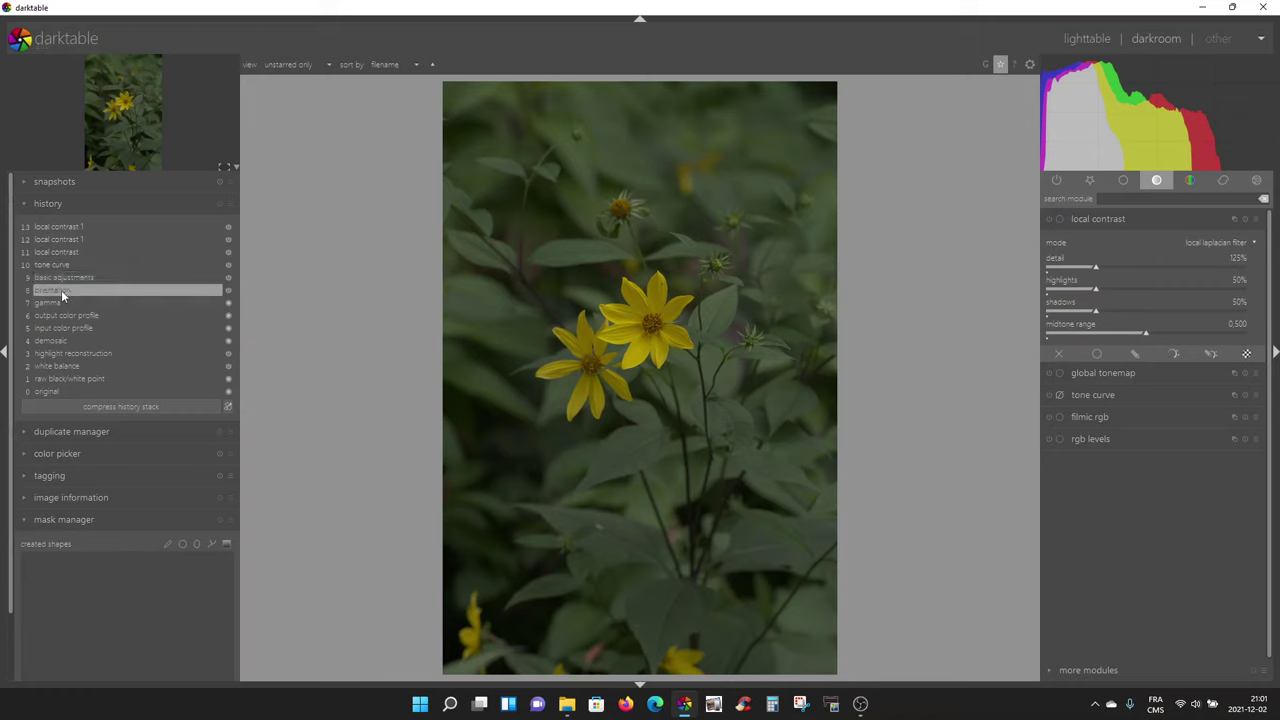
pyautogui.click(62, 342)
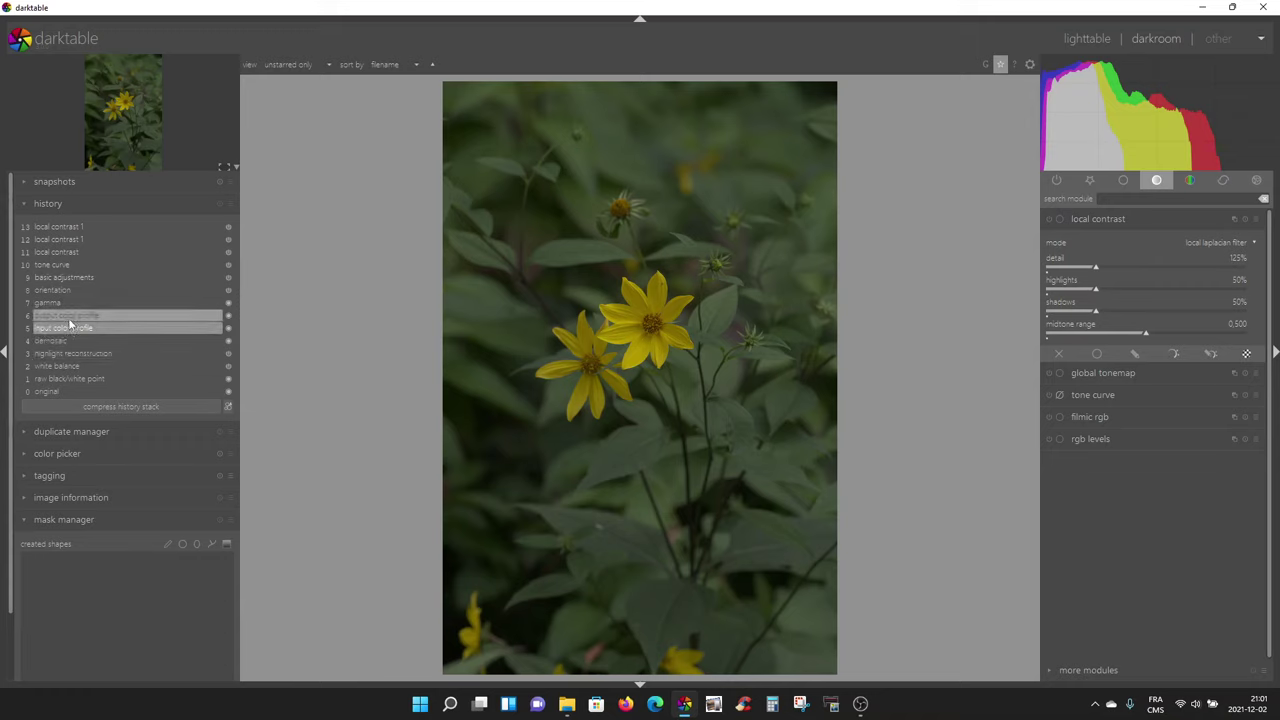
pyautogui.click(63, 303)
pyautogui.click(64, 291)
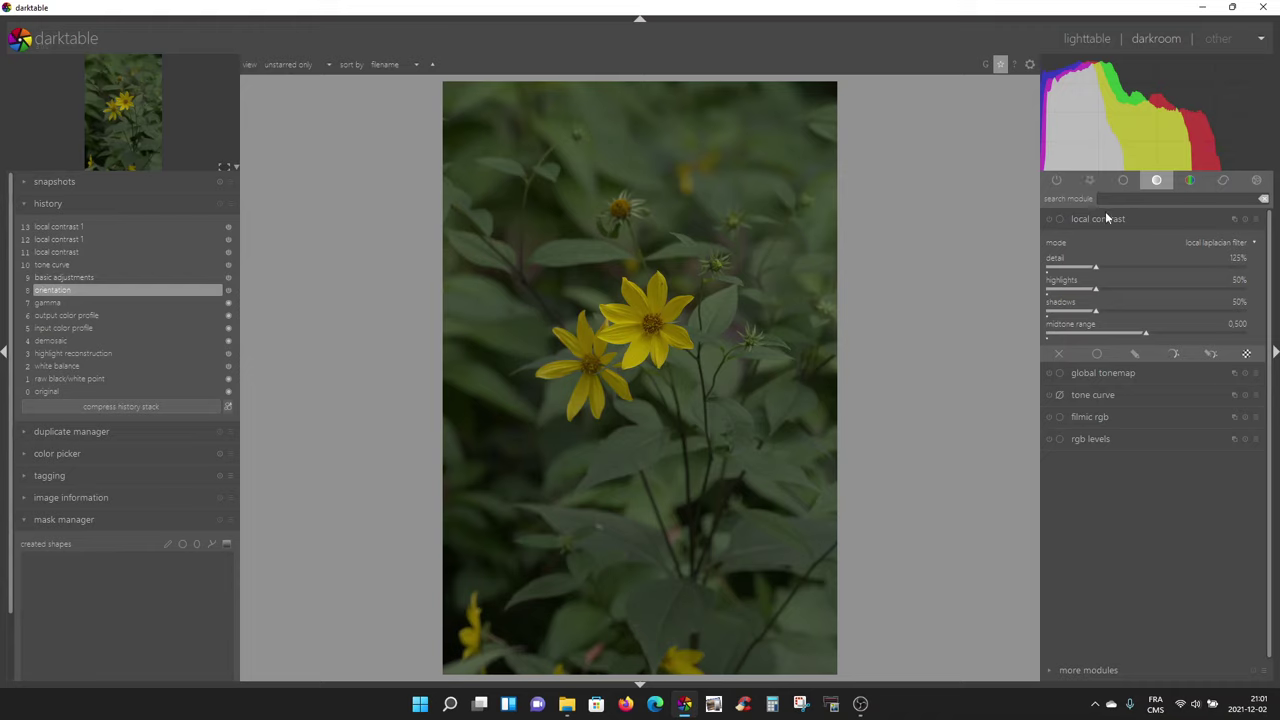
# Try switching on lens correction in the correction modules, and step the history back to the orientation entry
pyautogui.click(1189, 182)
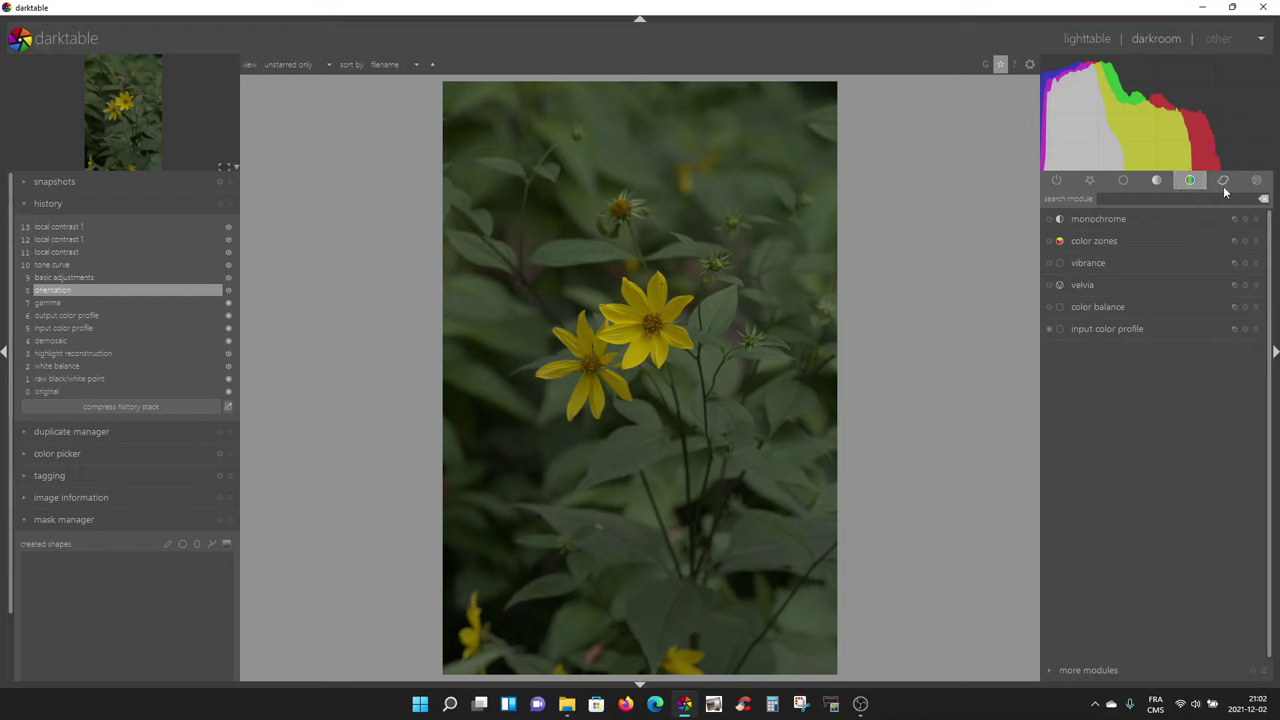
pyautogui.click(1223, 181)
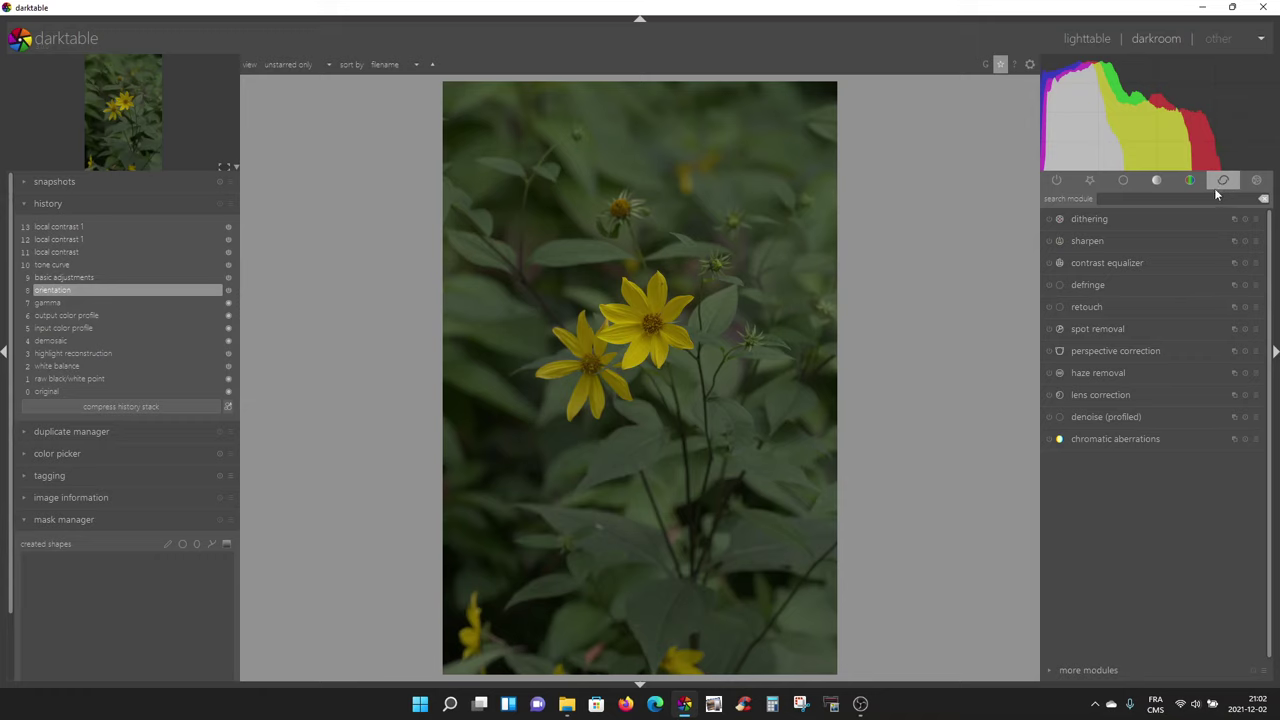
pyautogui.click(1048, 395)
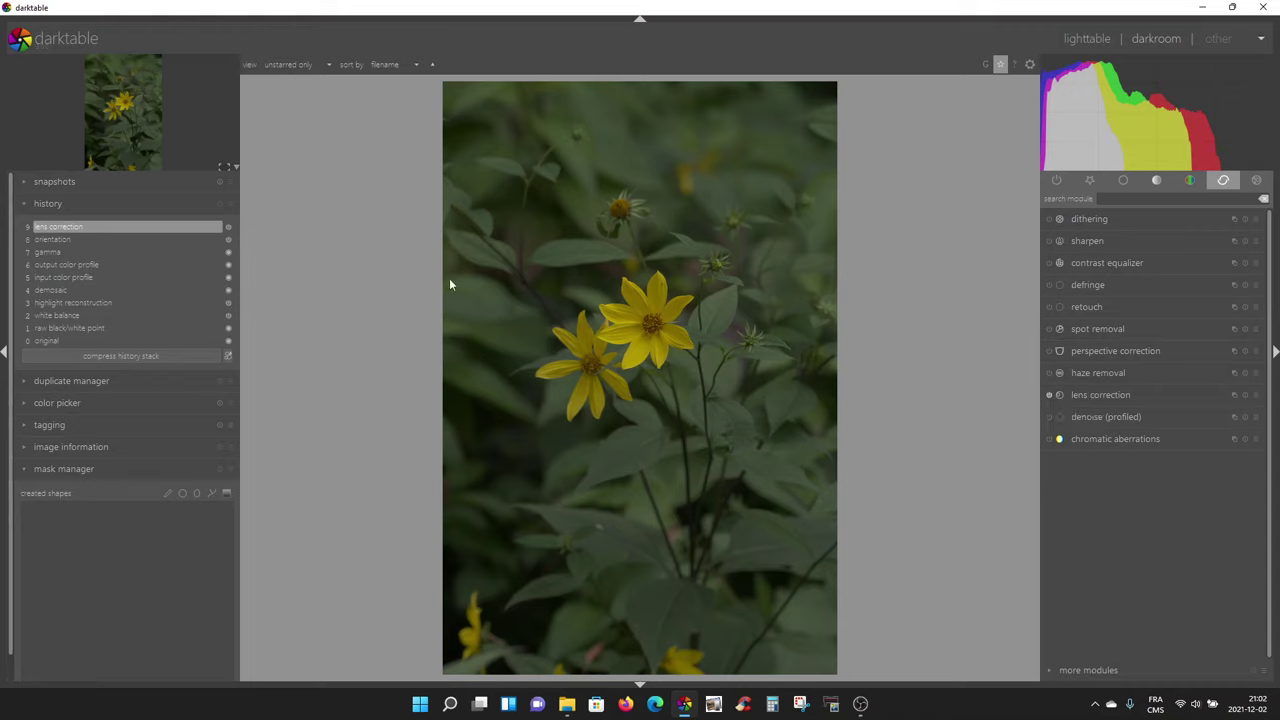
pyautogui.click(84, 241)
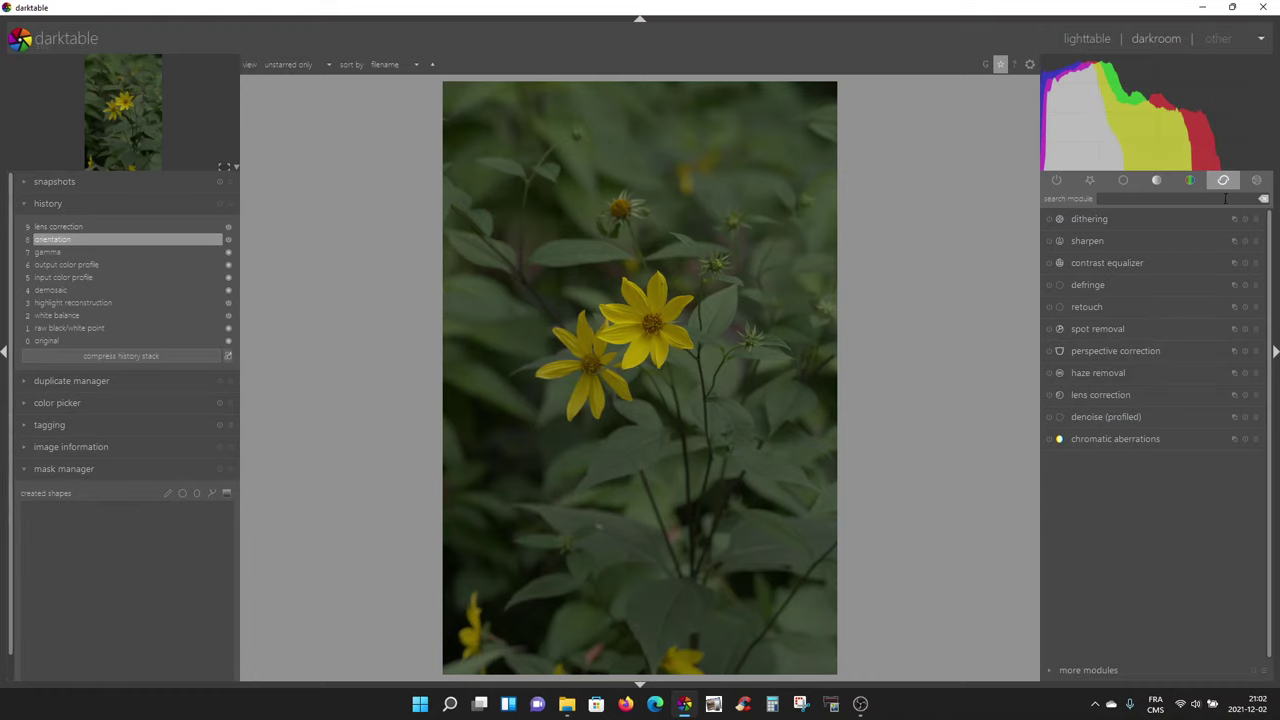
# Raise the exposure to about 1.02 EV in the basic adjustments module
pyautogui.click(1123, 181)
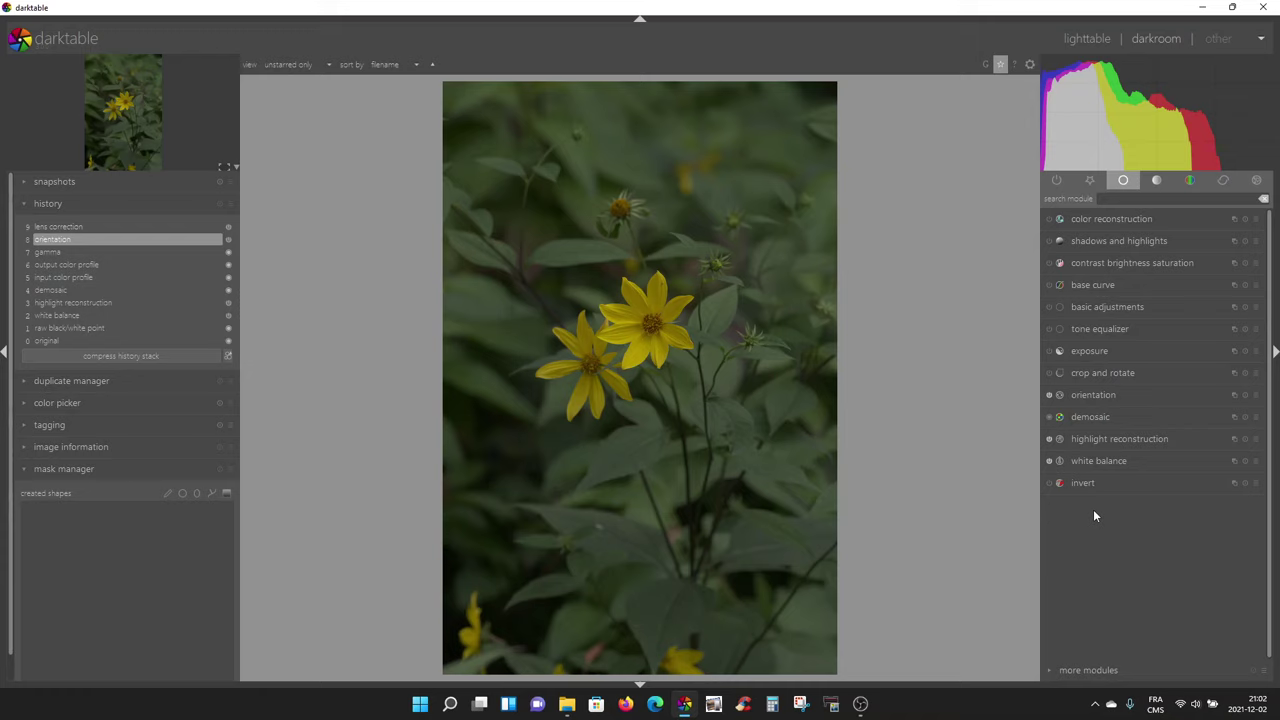
pyautogui.click(1098, 353)
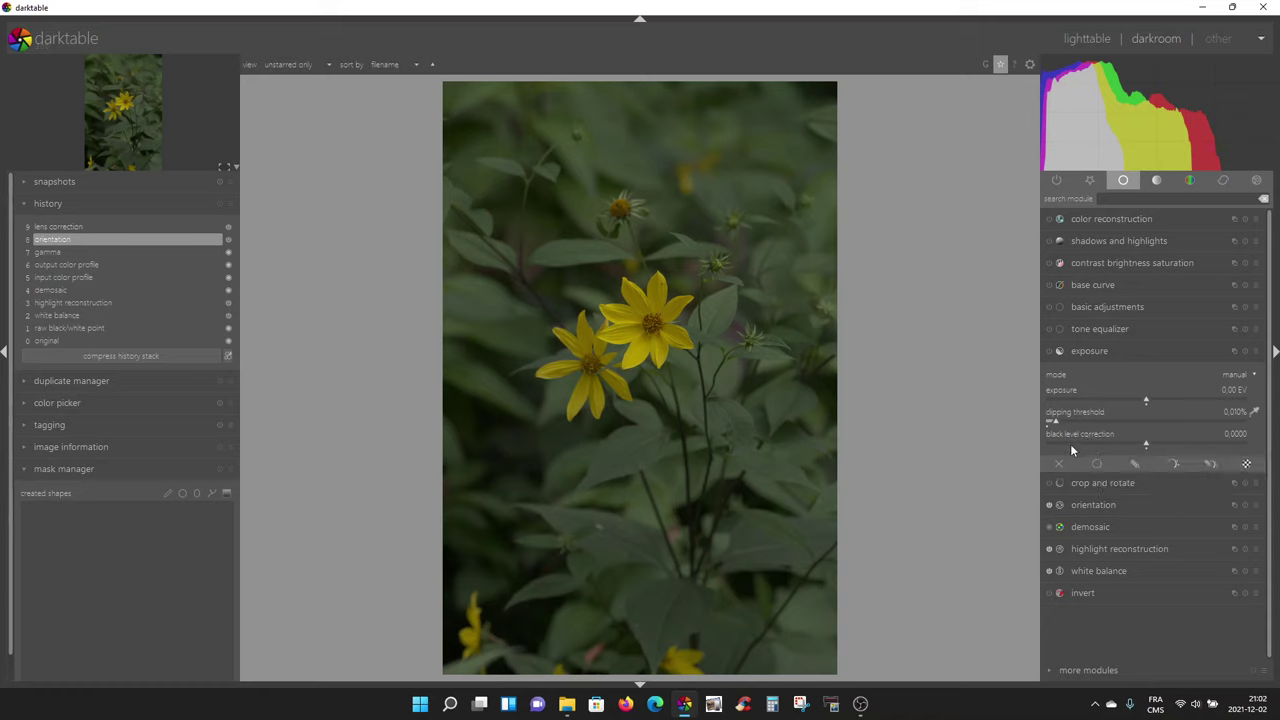
pyautogui.click(1104, 350)
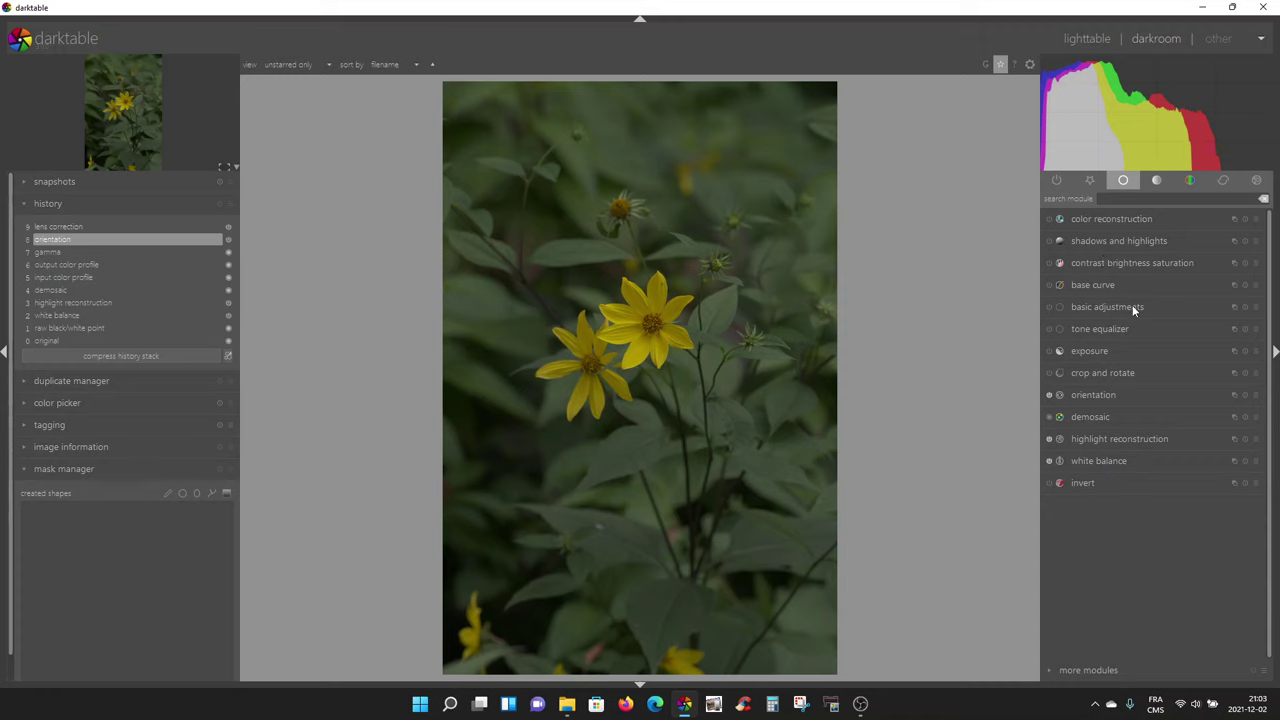
pyautogui.click(1132, 307)
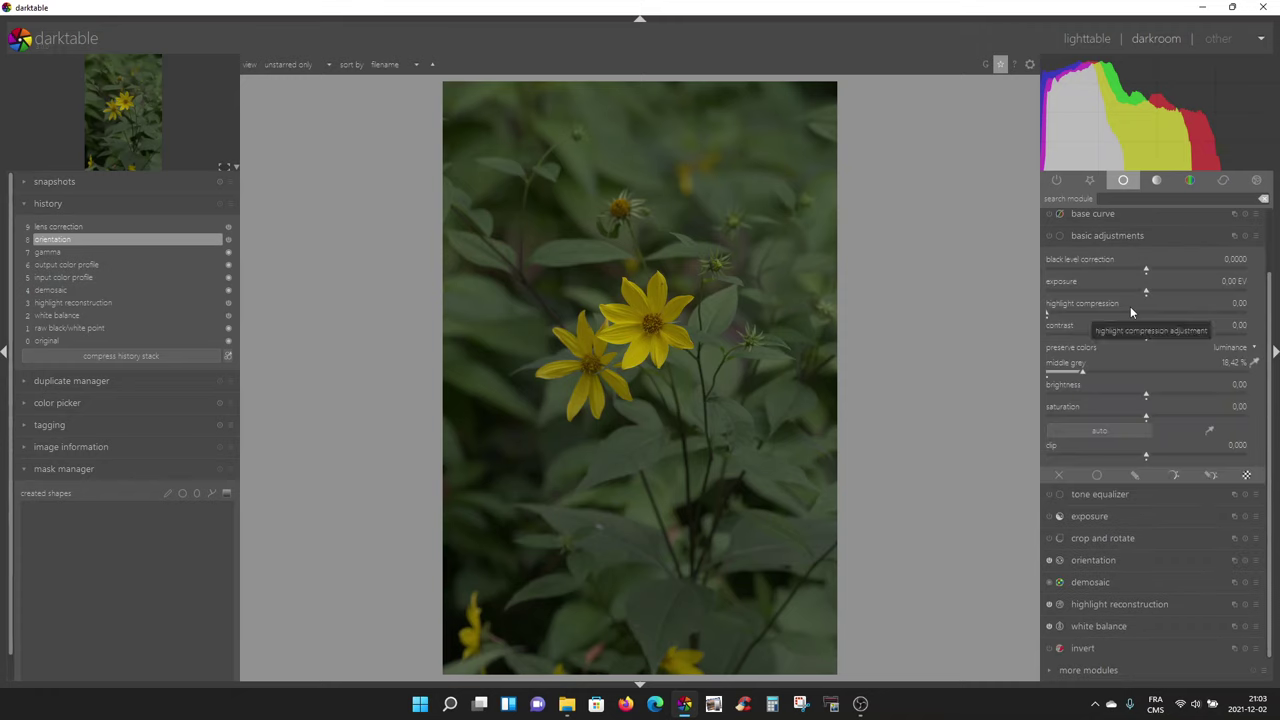
pyautogui.moveTo(1151, 120)
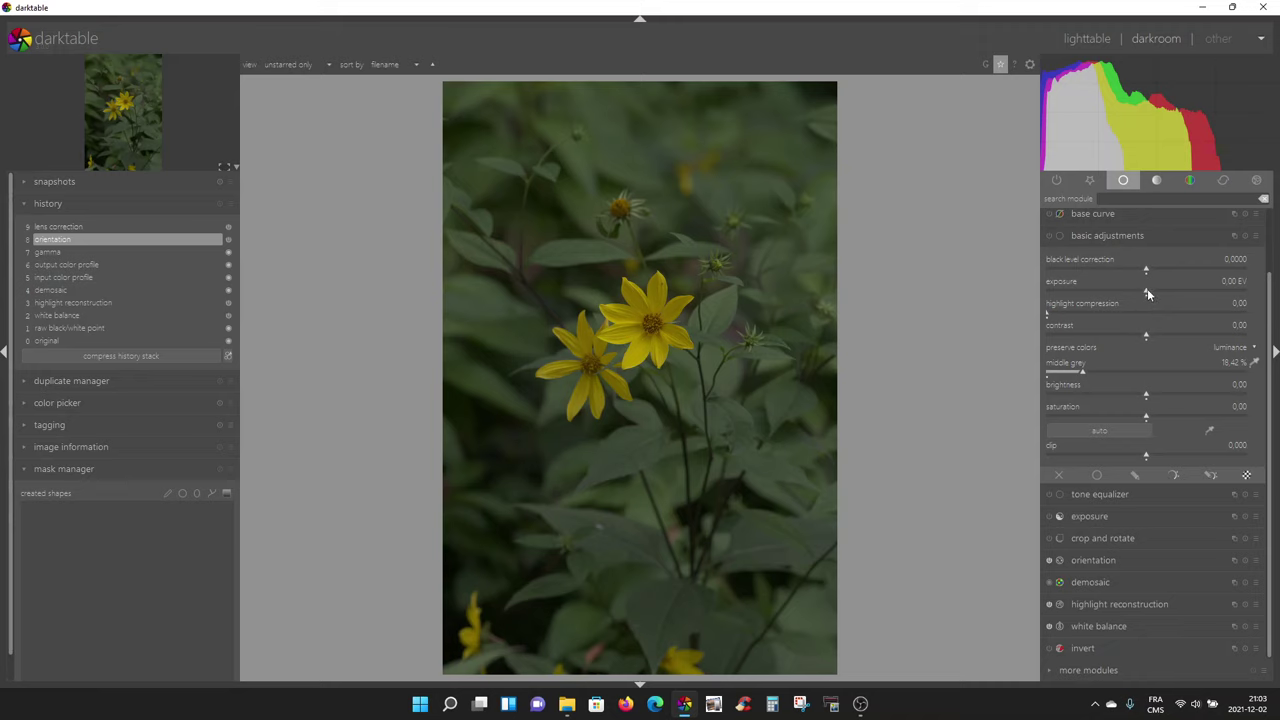
pyautogui.moveTo(1148, 293); pyautogui.dragTo(1173, 300)
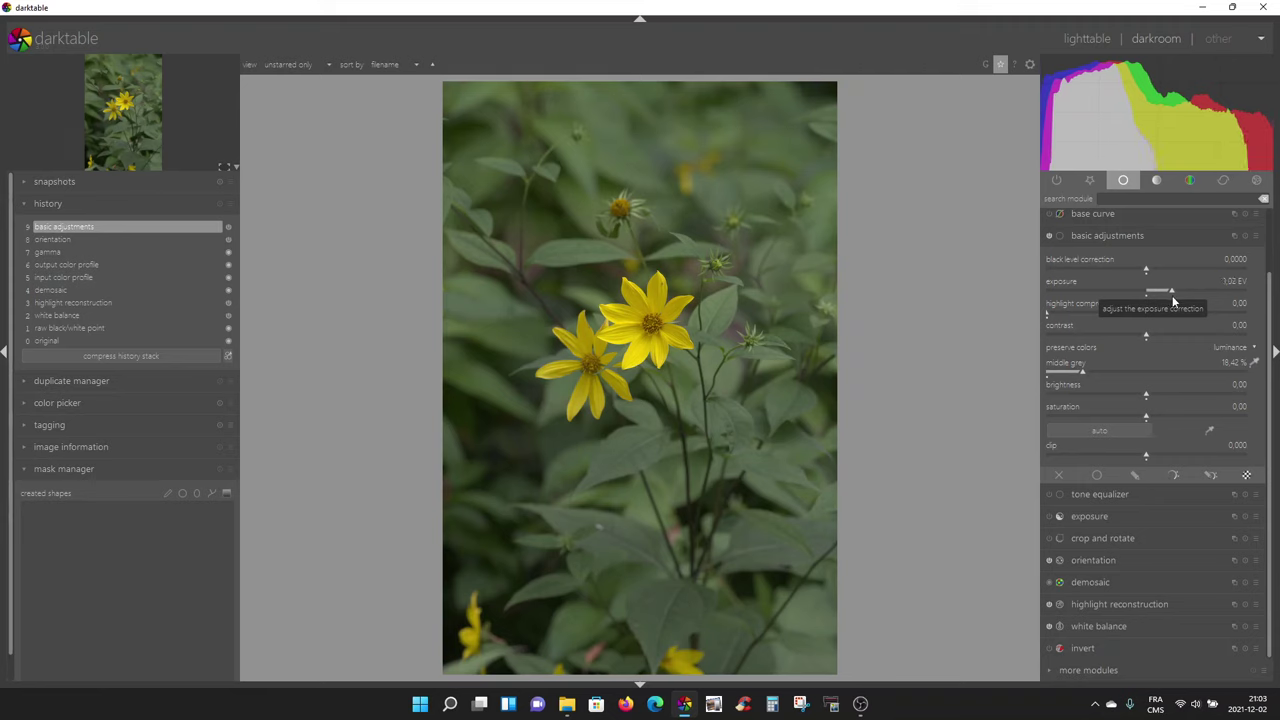
# Switch basic adjustments off and on repeatedly to compare the photo with and without the exposure correction
pyautogui.click(1049, 237)
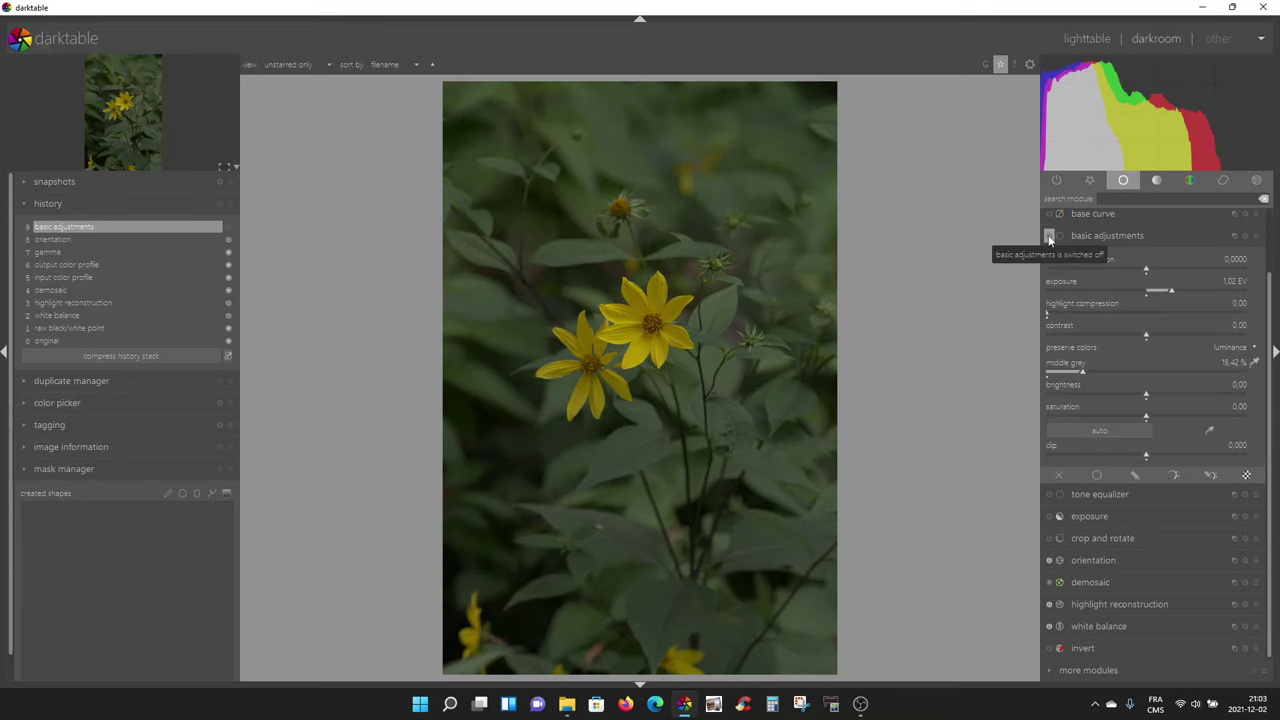
pyautogui.click(1049, 237)
pyautogui.click(1049, 237)
pyautogui.click(1049, 237)
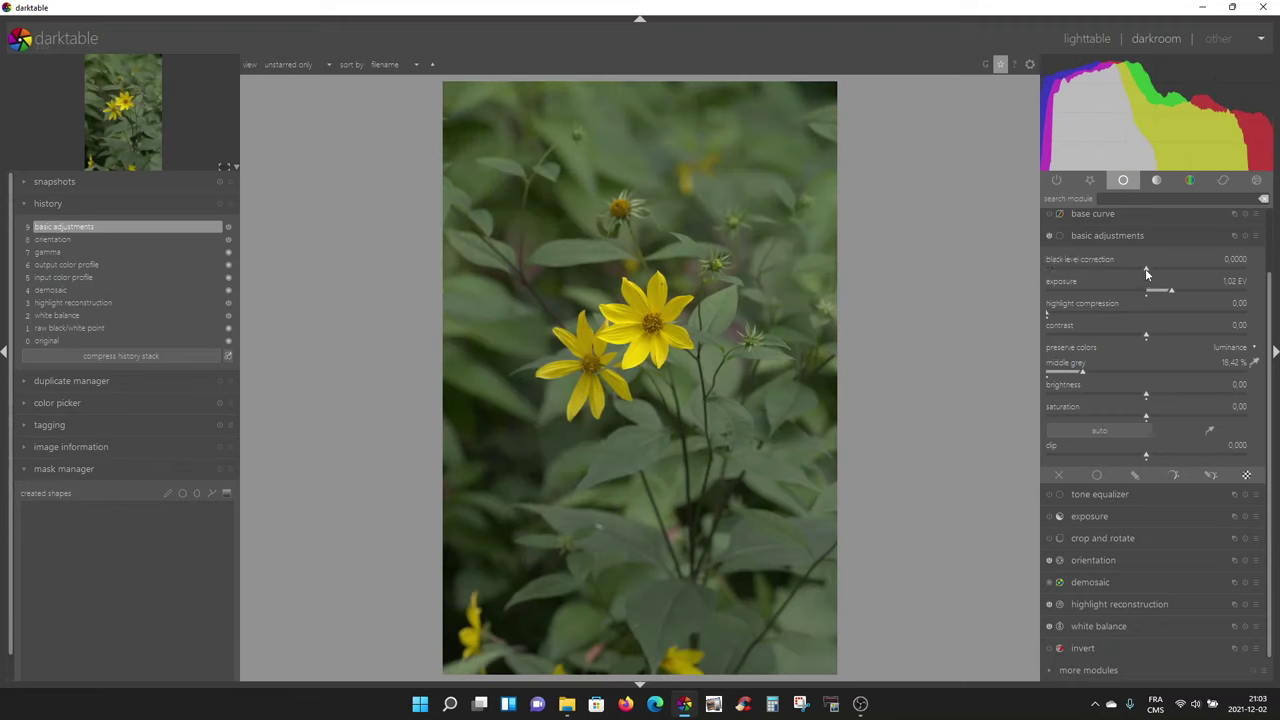
# Set the black level correction to about 0.0070 in basic adjustments and compare the photo with the module off and on
pyautogui.click(1146, 268)
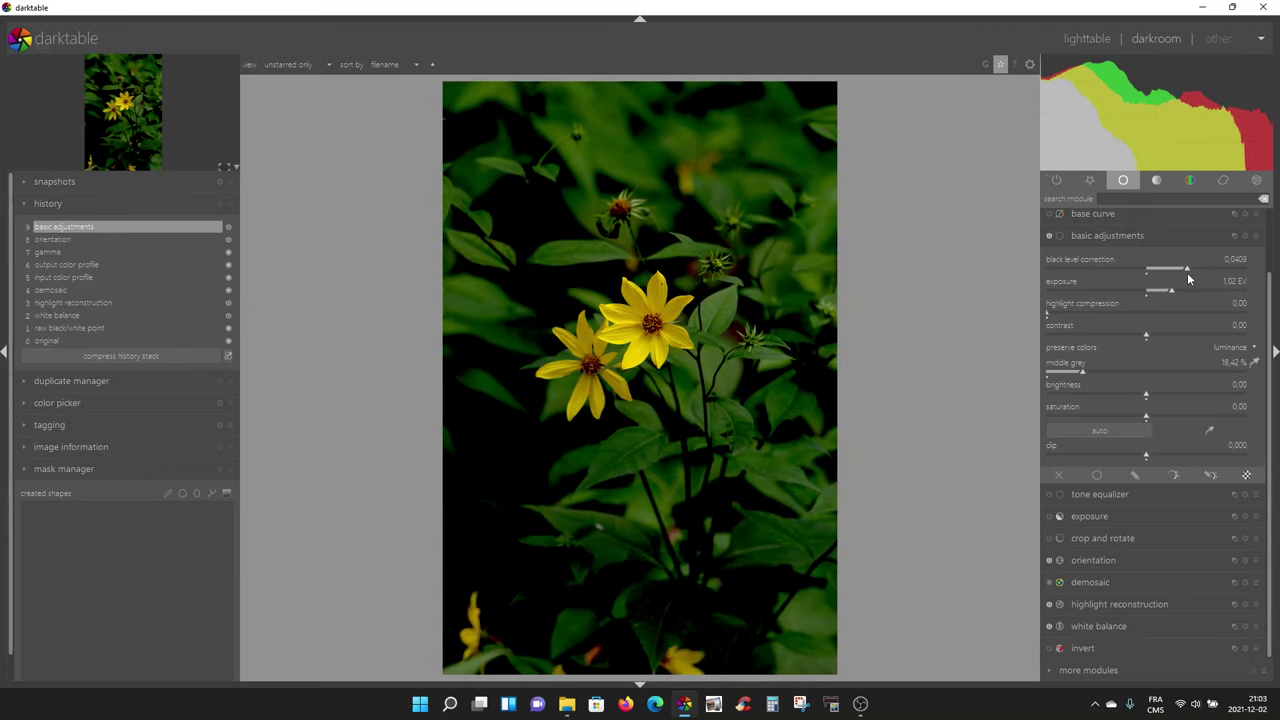
pyautogui.click(1156, 272)
pyautogui.click(1152, 272)
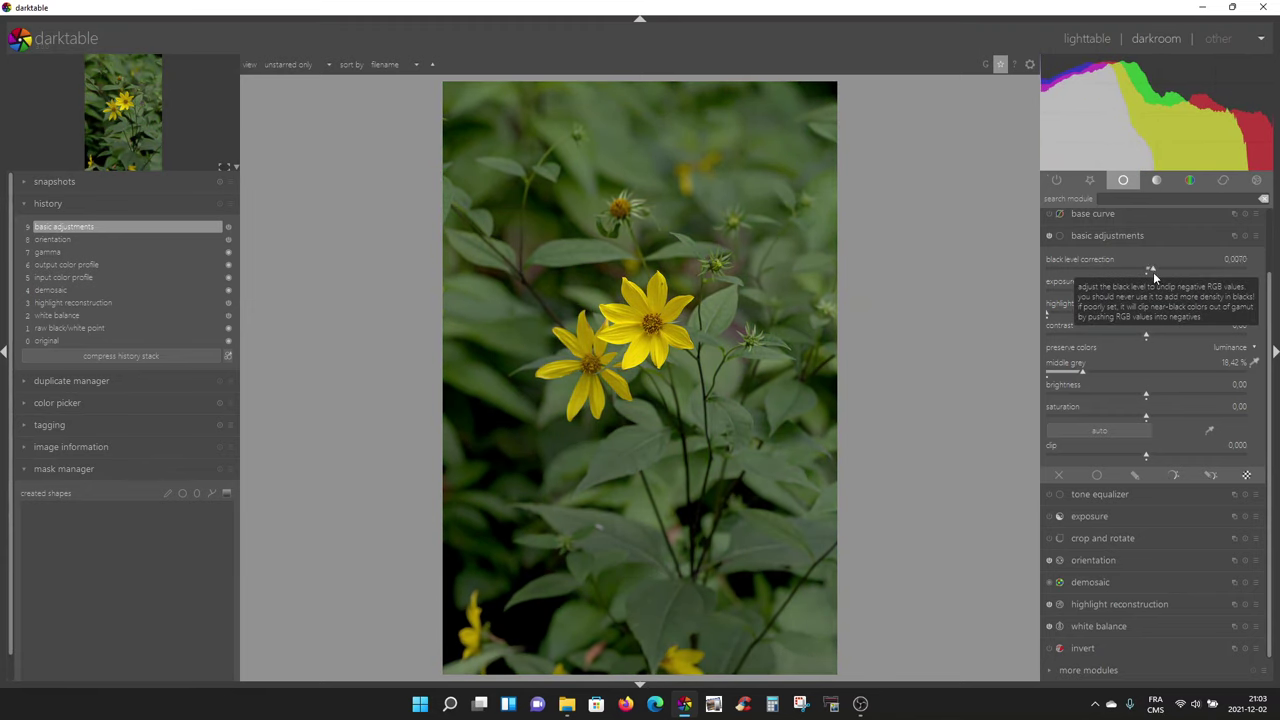
pyautogui.click(1051, 237)
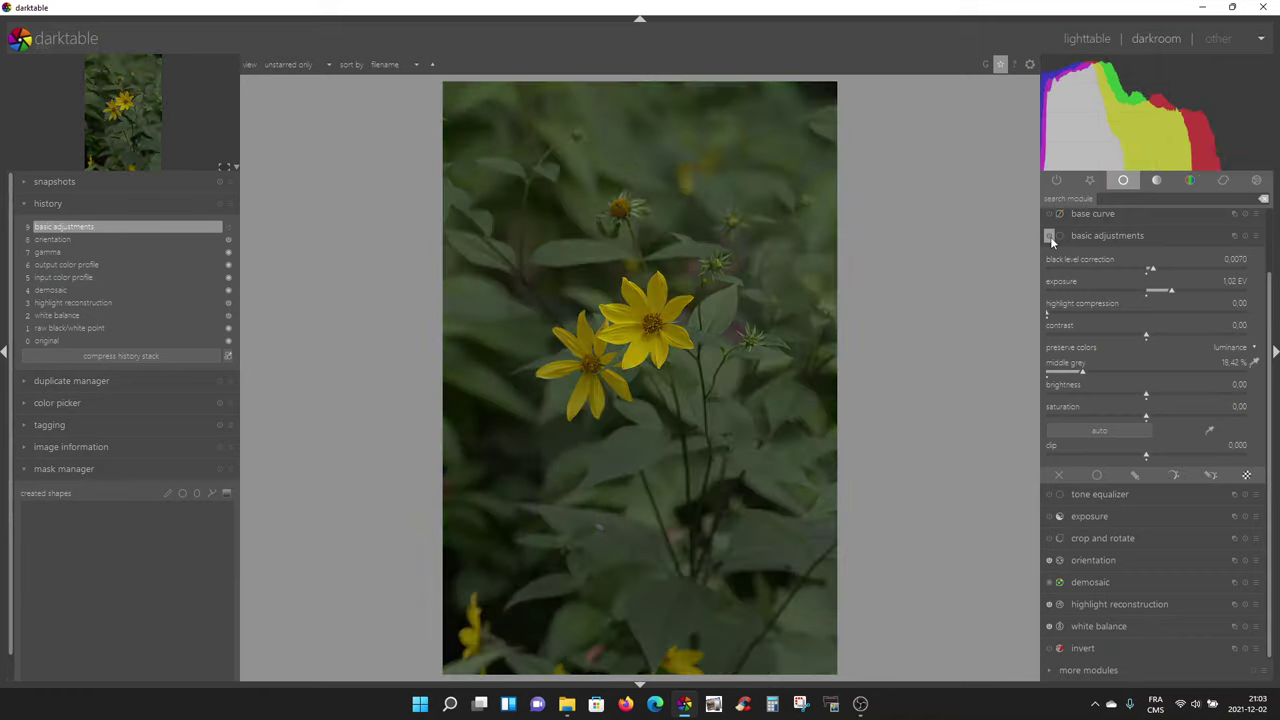
pyautogui.click(1051, 237)
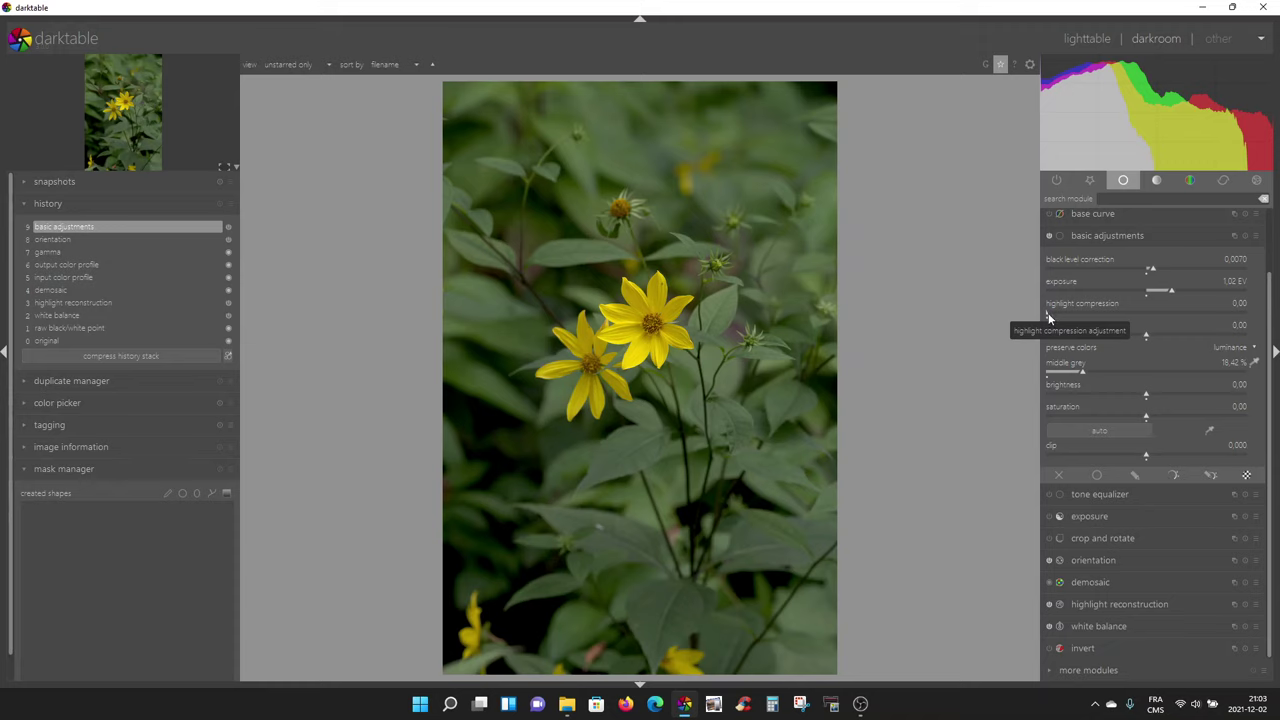
# Try highlight compression values up to about 95 in basic adjustments, reset it to its default and collapse the module
pyautogui.write('0.66')
pyautogui.press('Return')
pyautogui.moveTo(1047, 312); pyautogui.dragTo(1183, 313)
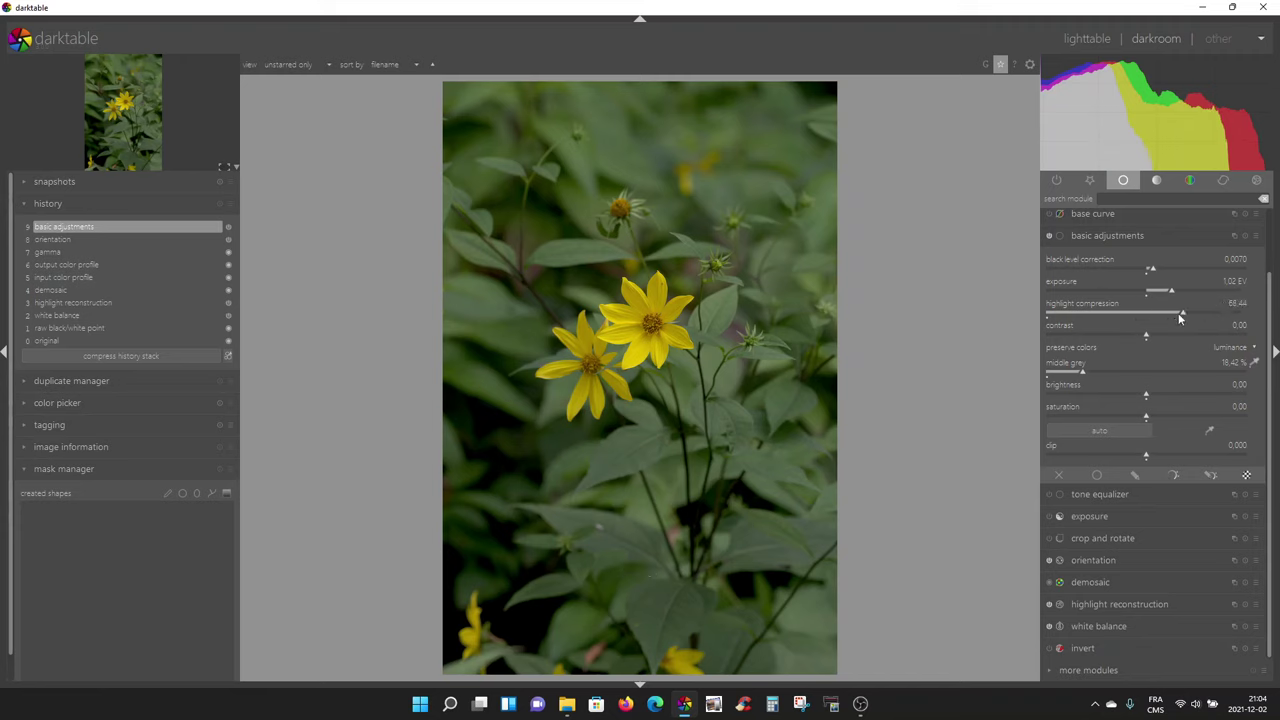
pyautogui.moveTo(1180, 313); pyautogui.dragTo(1238, 321)
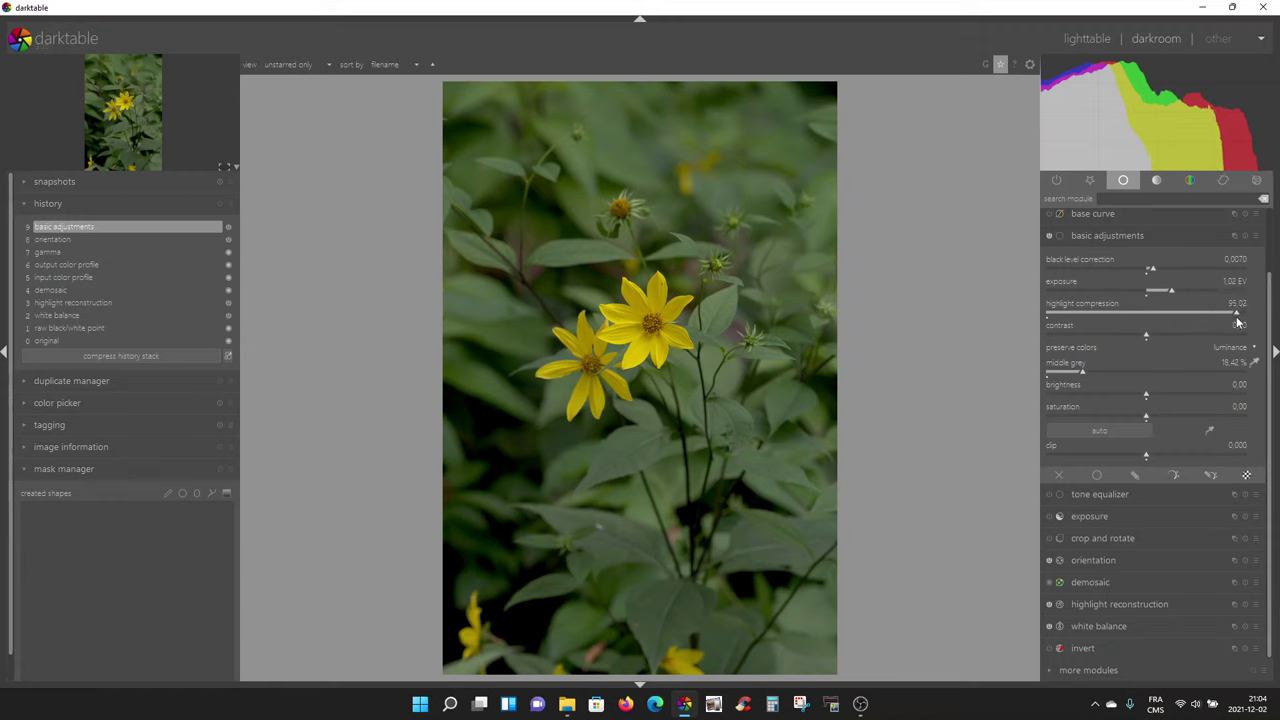
pyautogui.doubleClick(1101, 303)
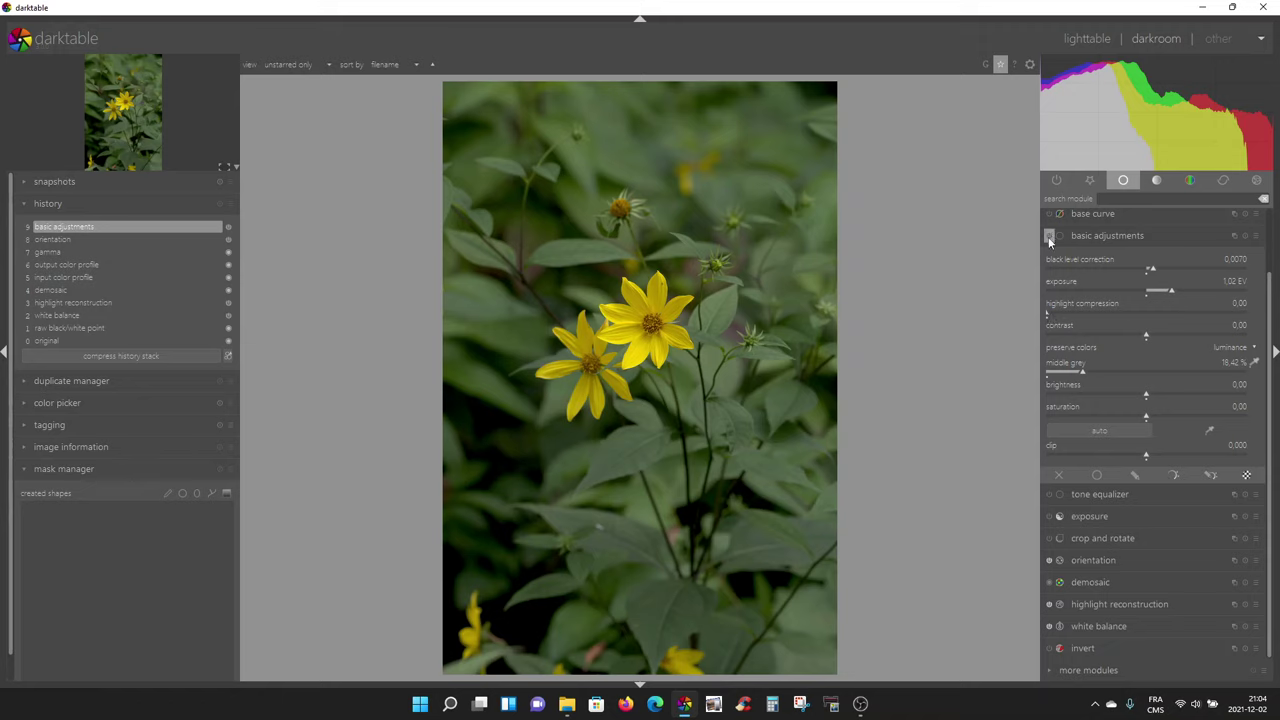
pyautogui.click(1114, 237)
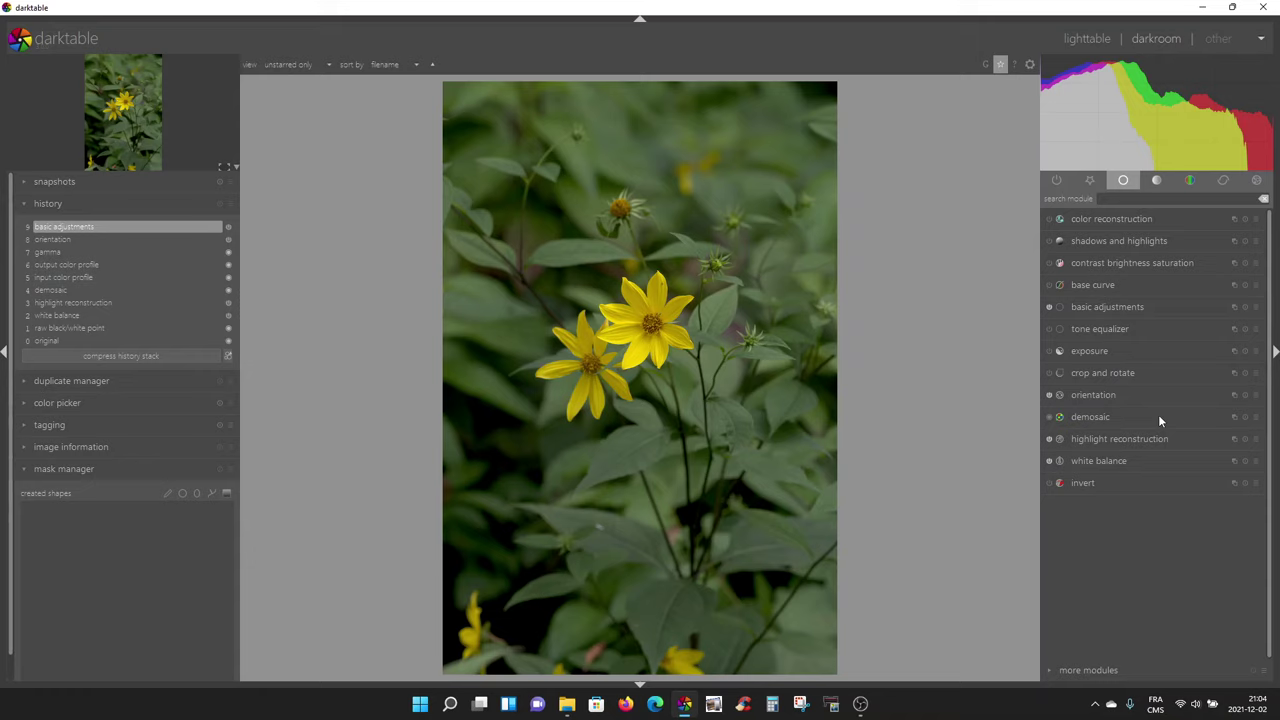
# Add a midpoint node to the tone curve and raise a second node above it to brighten the upper tones
pyautogui.click(1157, 181)
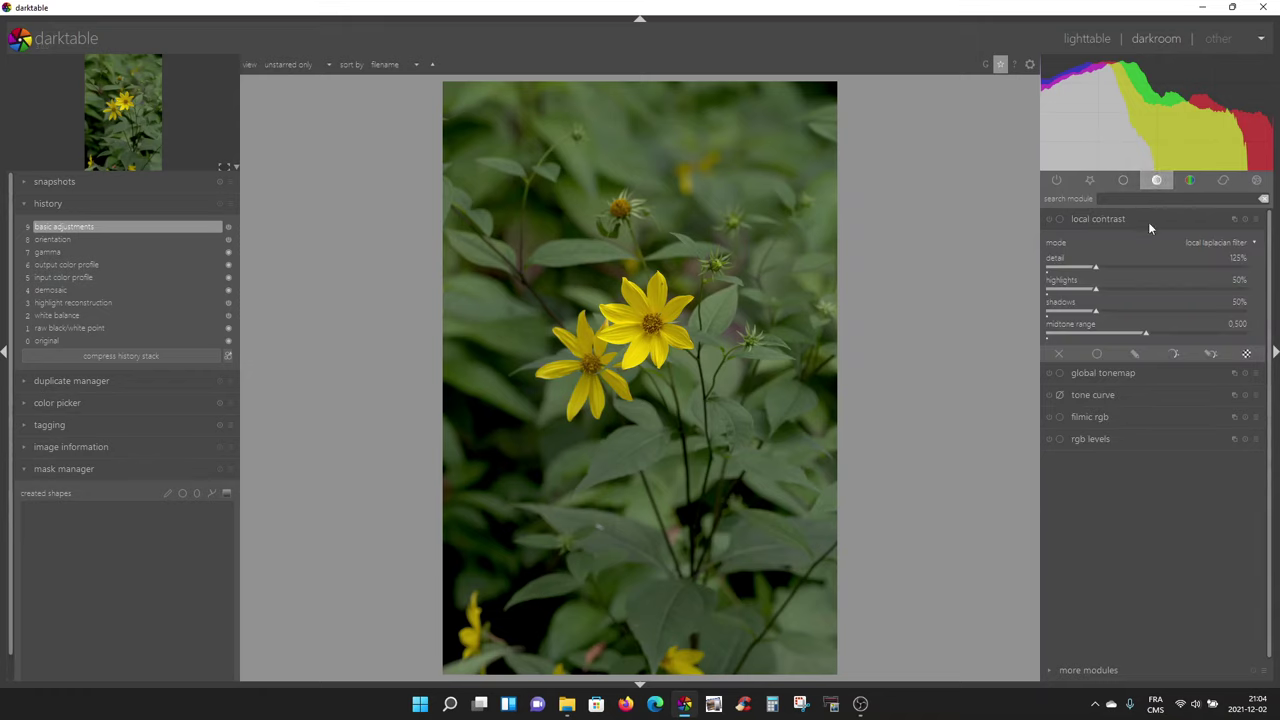
pyautogui.click(1147, 228)
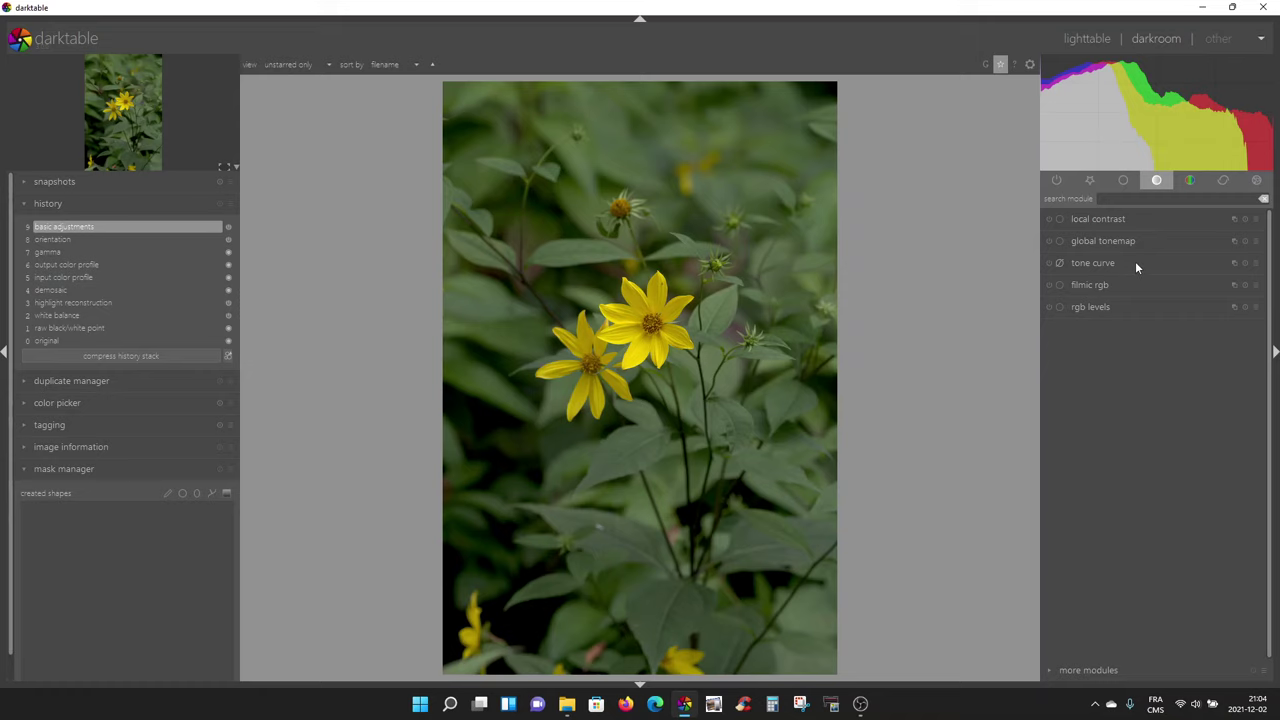
pyautogui.click(1135, 266)
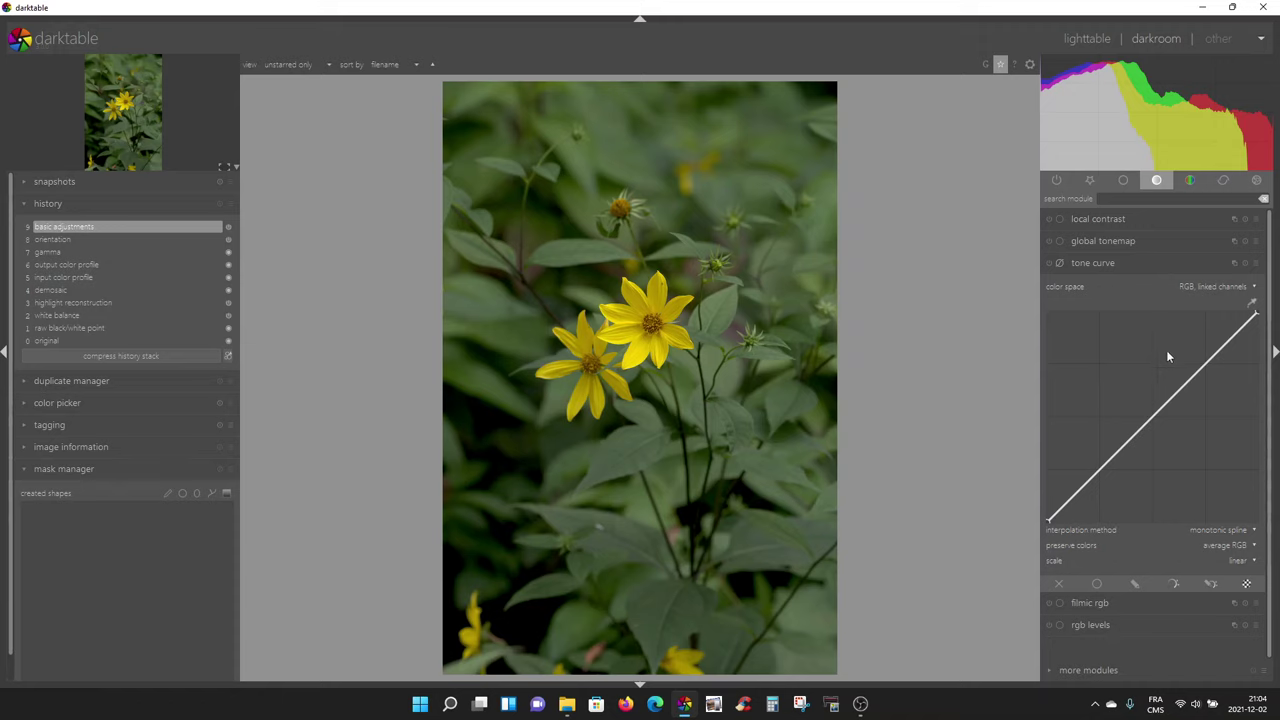
pyautogui.click(1155, 417)
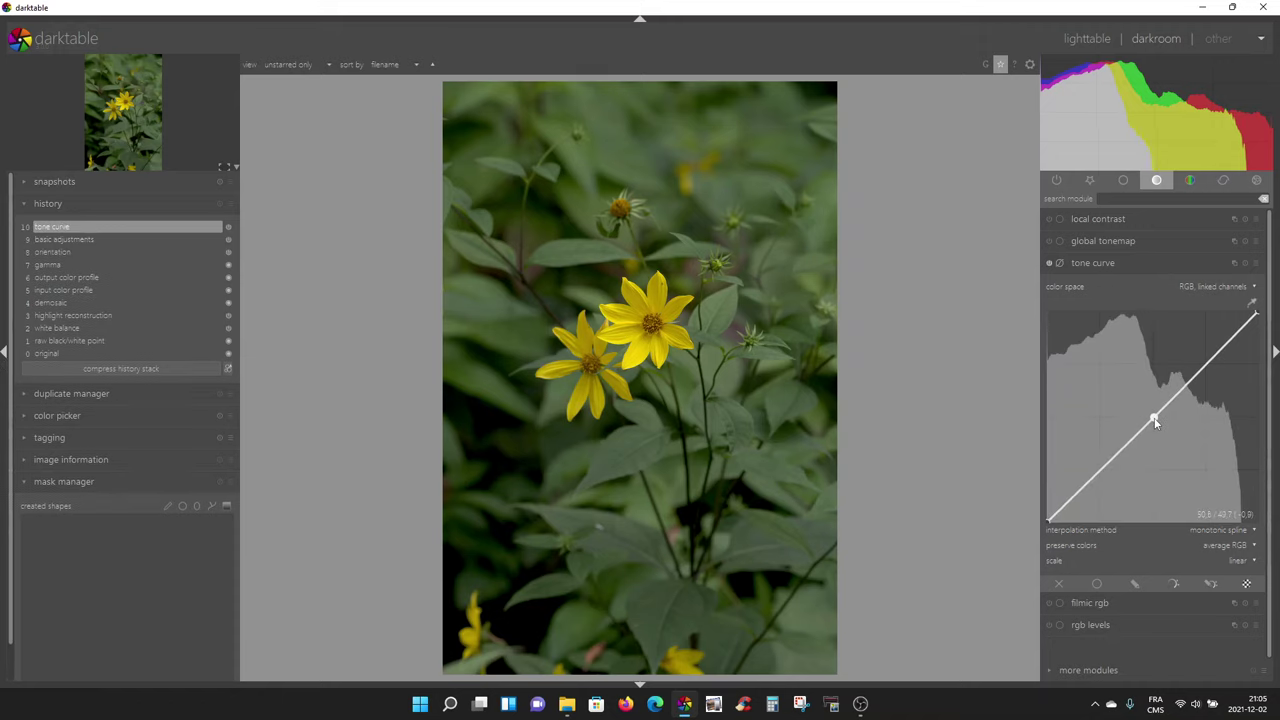
pyautogui.moveTo(1199, 383); pyautogui.dragTo(1185, 367)
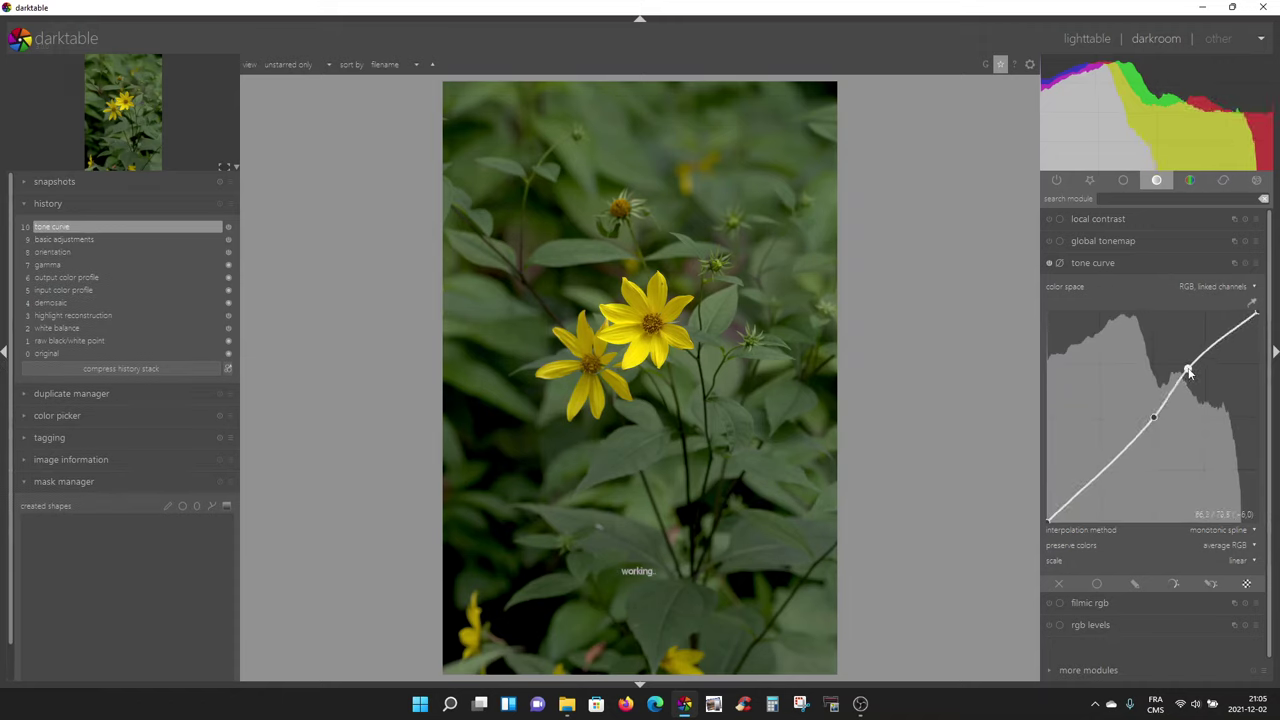
# Try an S-shaped tone curve by adding a shadow node and raising the midtone and highlight nodes slightly
pyautogui.click(1121, 467)
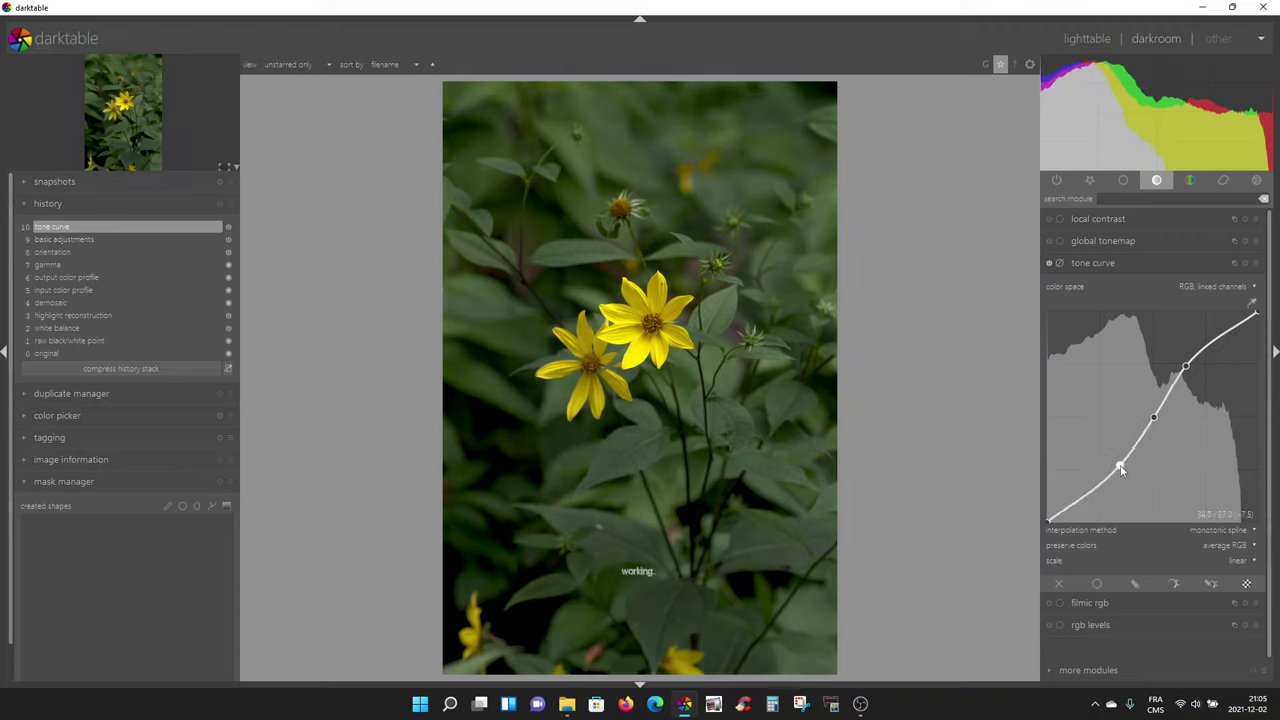
pyautogui.moveTo(1185, 367); pyautogui.dragTo(1196, 361)
pyautogui.moveTo(1153, 417); pyautogui.dragTo(1149, 408)
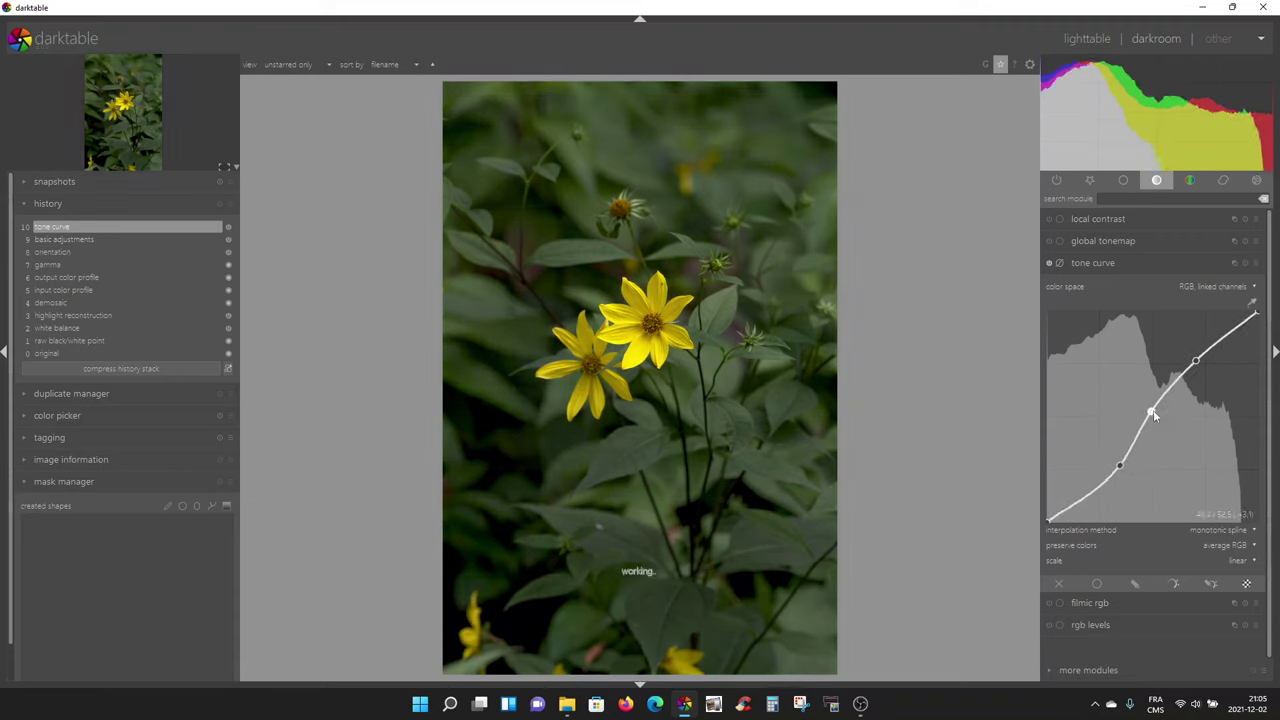
pyautogui.moveTo(1121, 469); pyautogui.dragTo(1110, 461)
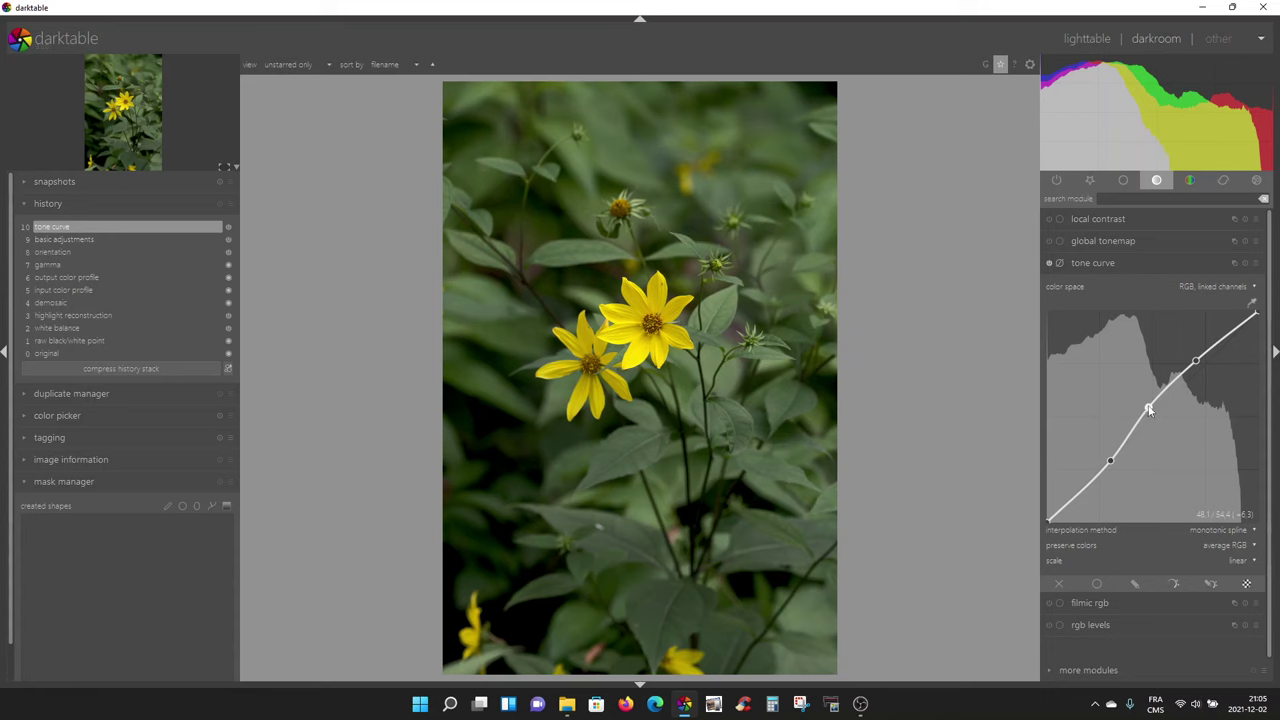
# Try the tone curve's middle node much higher, remove it and reset the whole curve to a straight line
pyautogui.moveTo(1149, 410); pyautogui.dragTo(1140, 365)
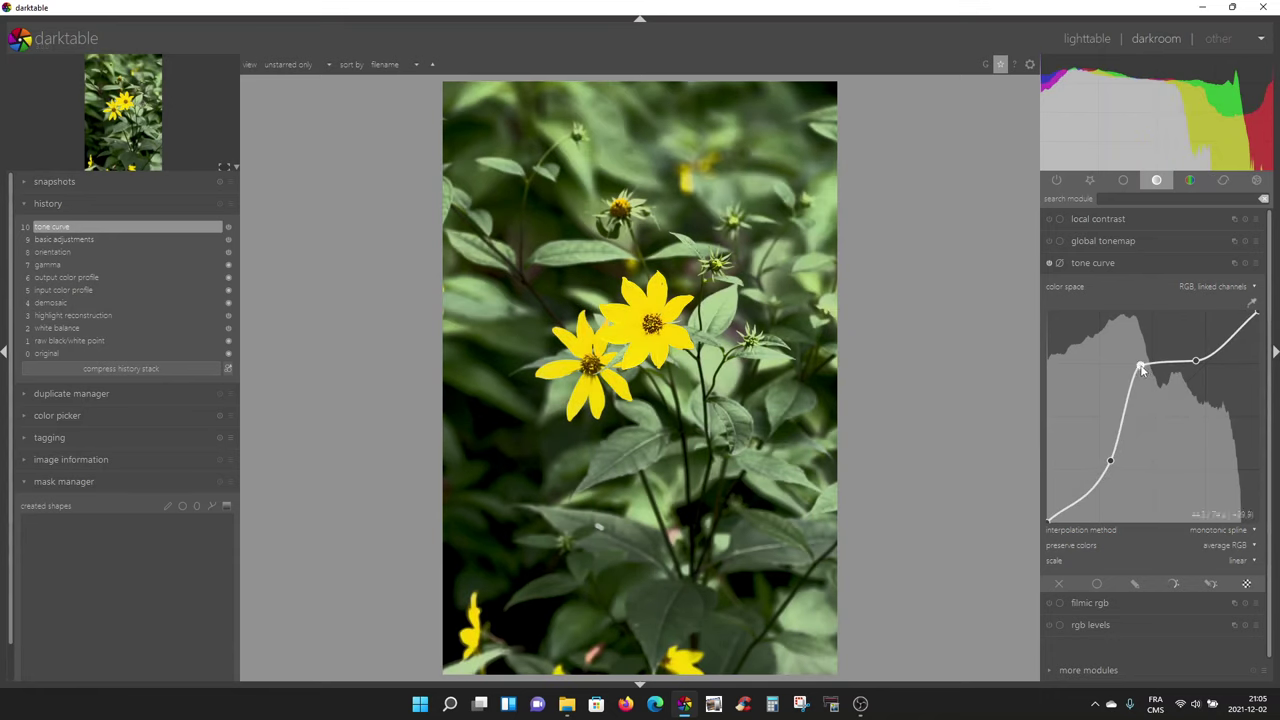
pyautogui.rightClick(1141, 369)
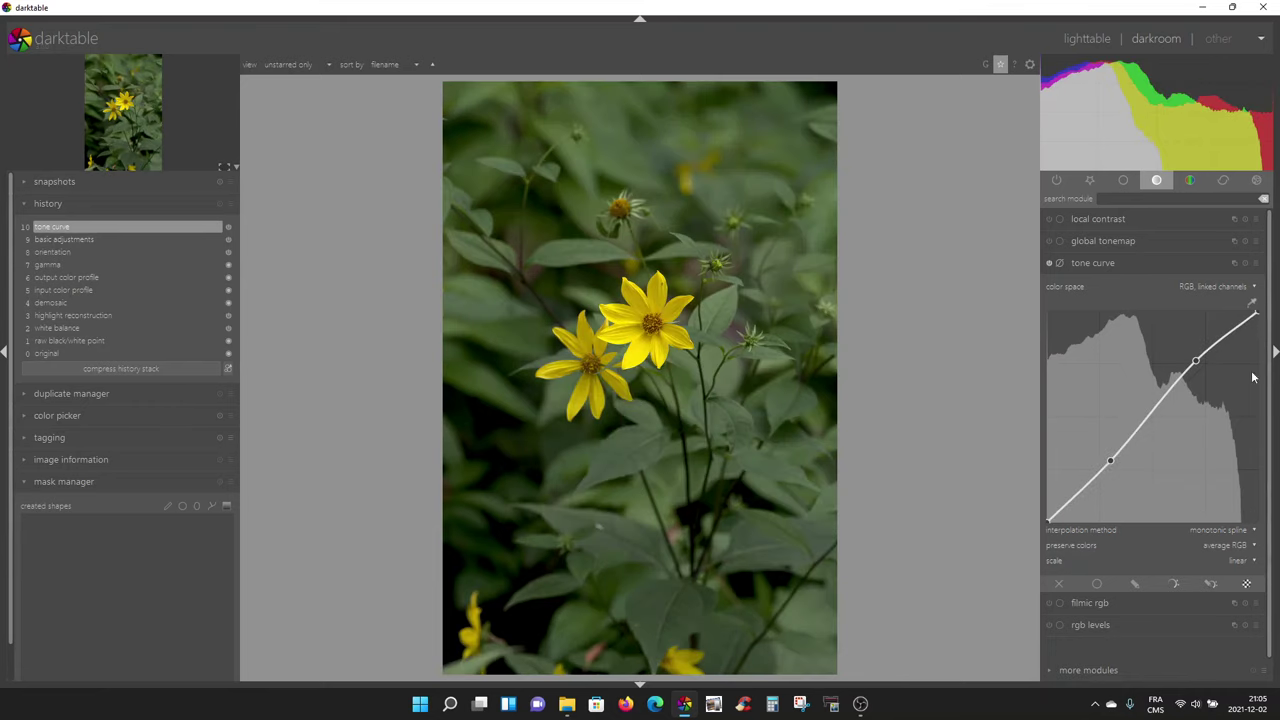
pyautogui.doubleClick(1155, 417)
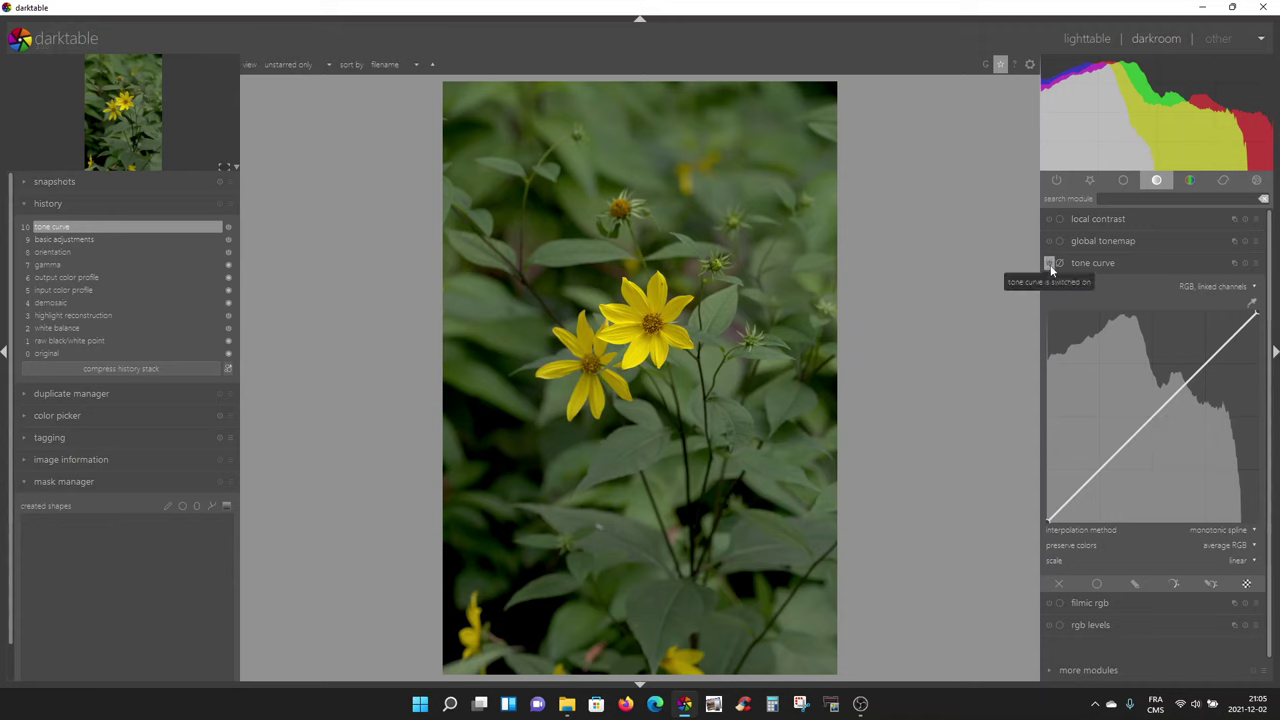
# Set the tone curve's color space to Lab, independent channels
pyautogui.click(1256, 290)
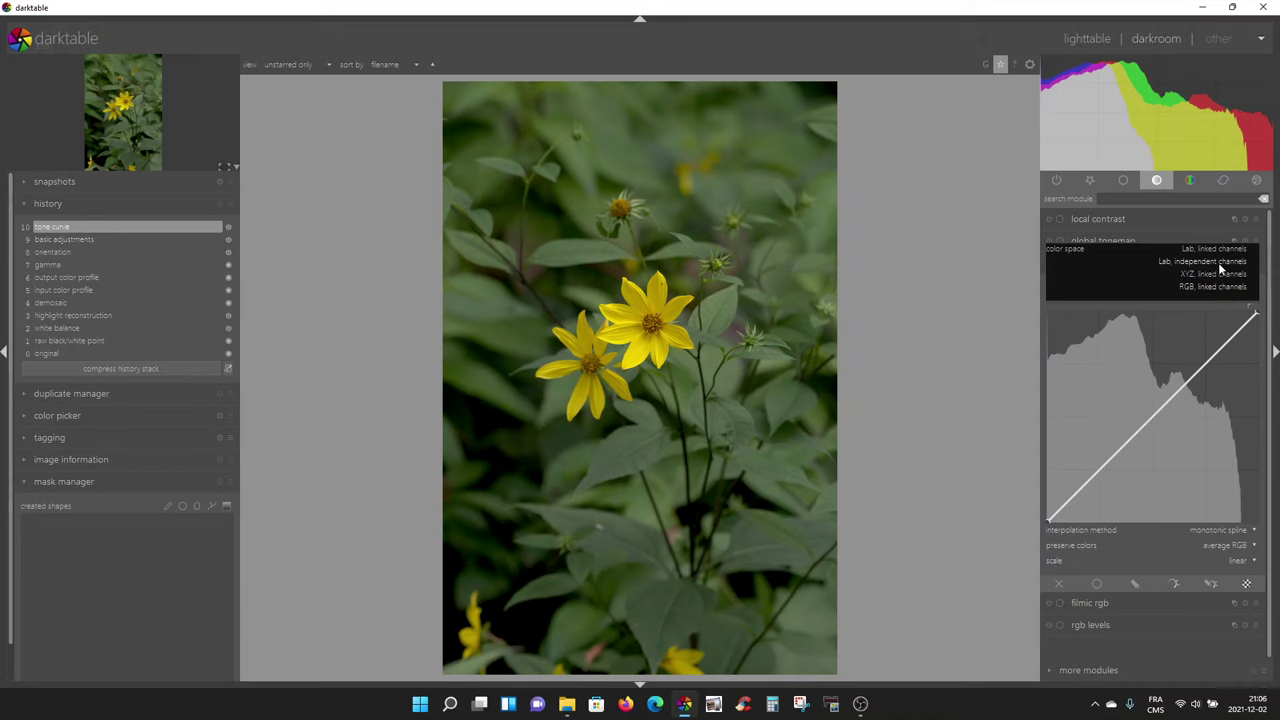
pyautogui.click(1219, 266)
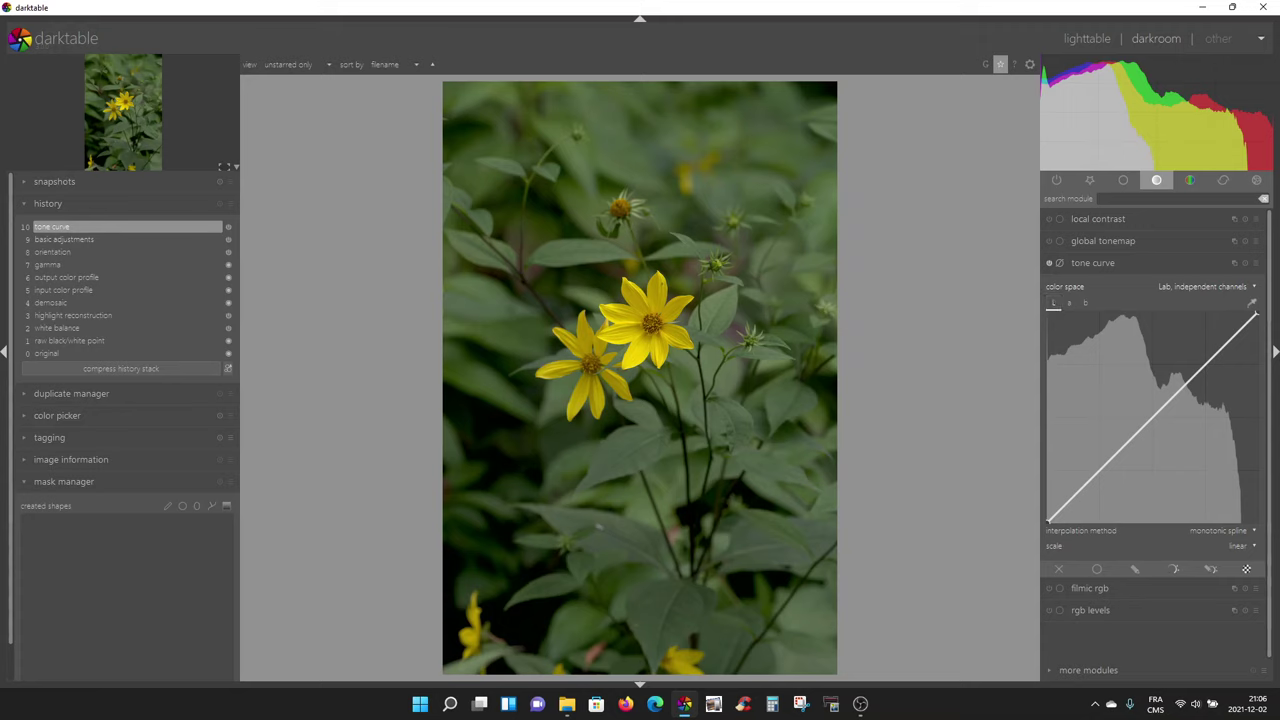
# Try moving the L curve's white point inward to about 90.6 and compare the photo with tone curve off and on
pyautogui.moveTo(1256, 314); pyautogui.dragTo(1249, 315)
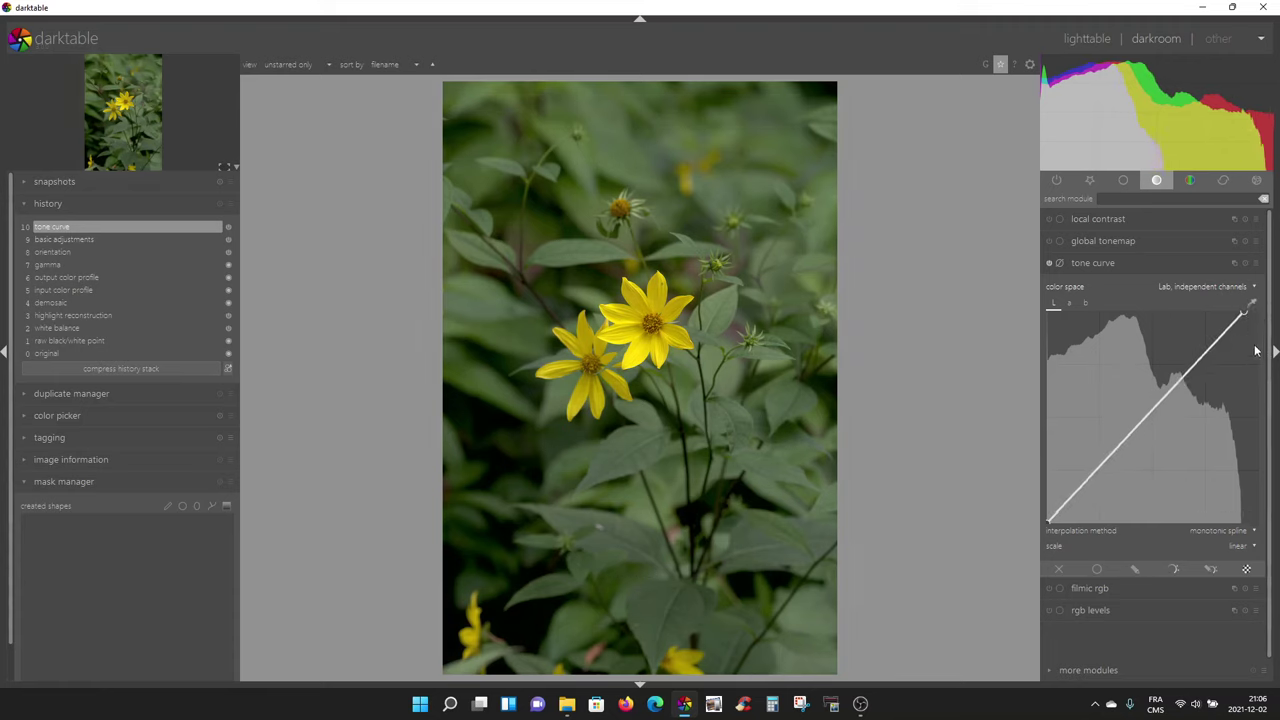
pyautogui.moveTo(1243, 315); pyautogui.dragTo(1240, 318)
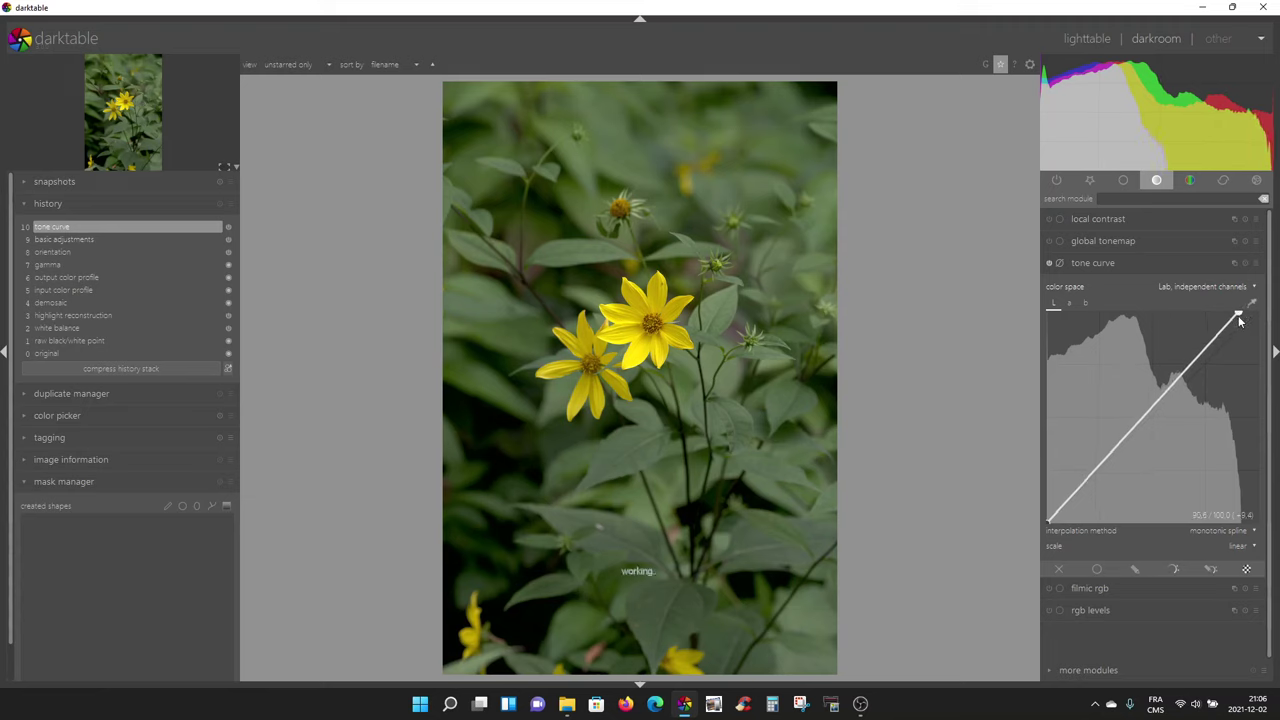
pyautogui.click(1048, 263)
pyautogui.click(1048, 263)
pyautogui.click(1048, 266)
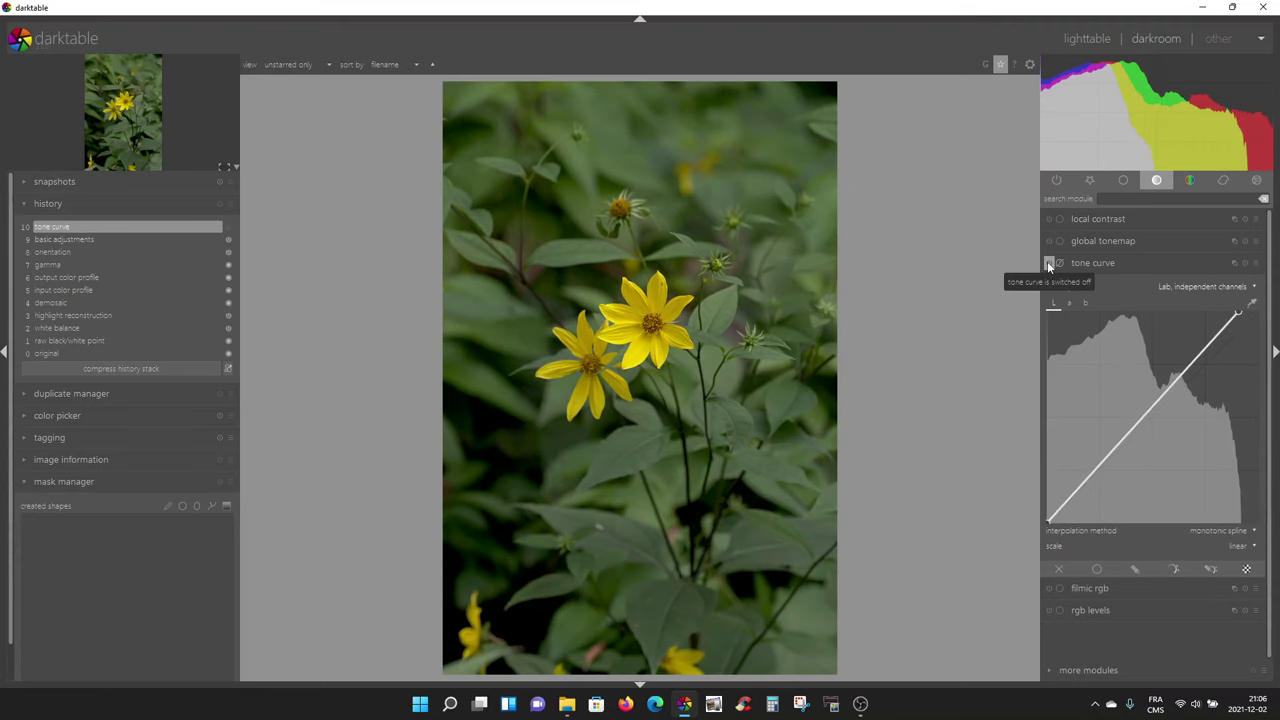
pyautogui.click(1048, 266)
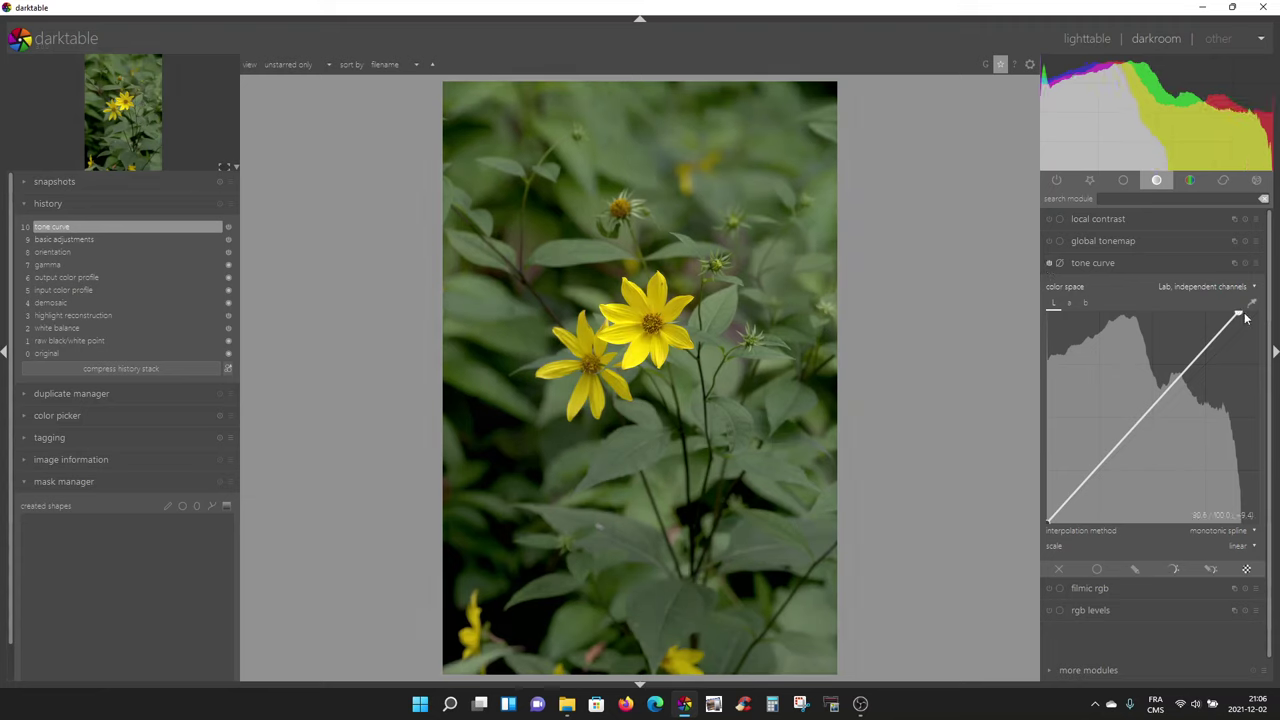
# Try an S-shaped L curve with added shadow, midtone and highlight nodes and a slightly eased white point, and reset the curve
pyautogui.moveTo(1240, 316); pyautogui.dragTo(1244, 316)
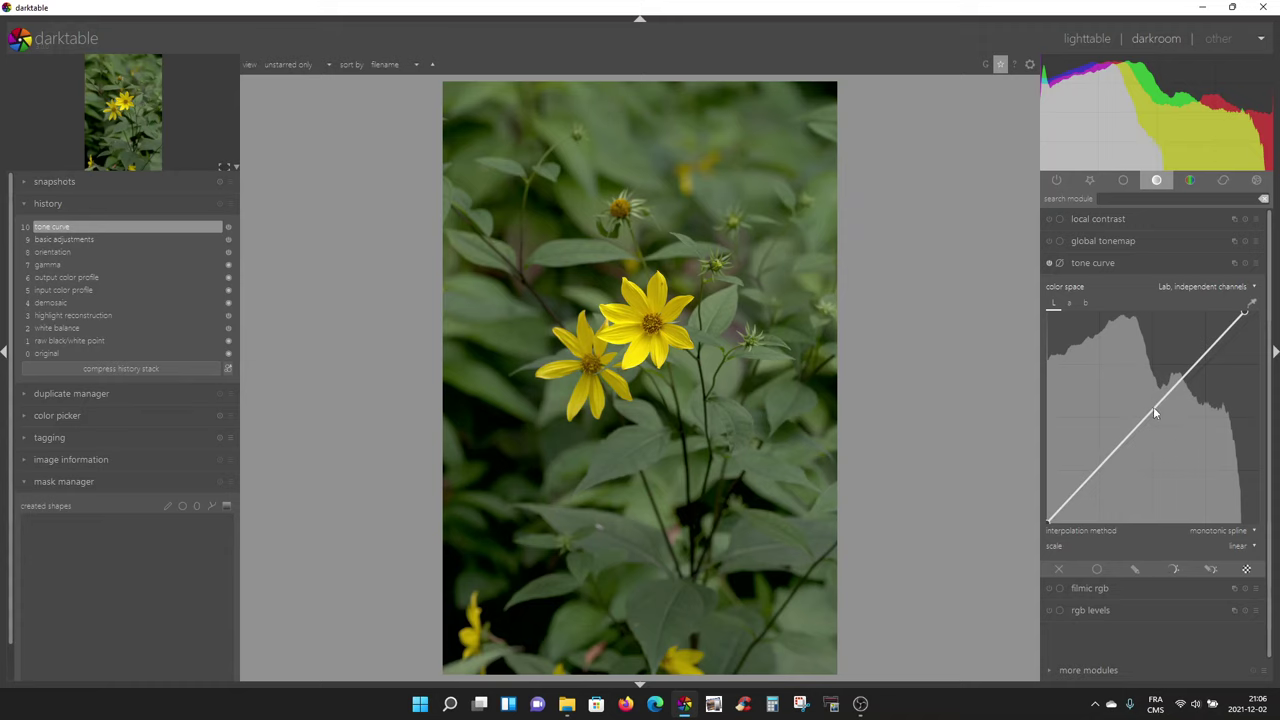
pyautogui.moveTo(1154, 407); pyautogui.dragTo(1150, 397)
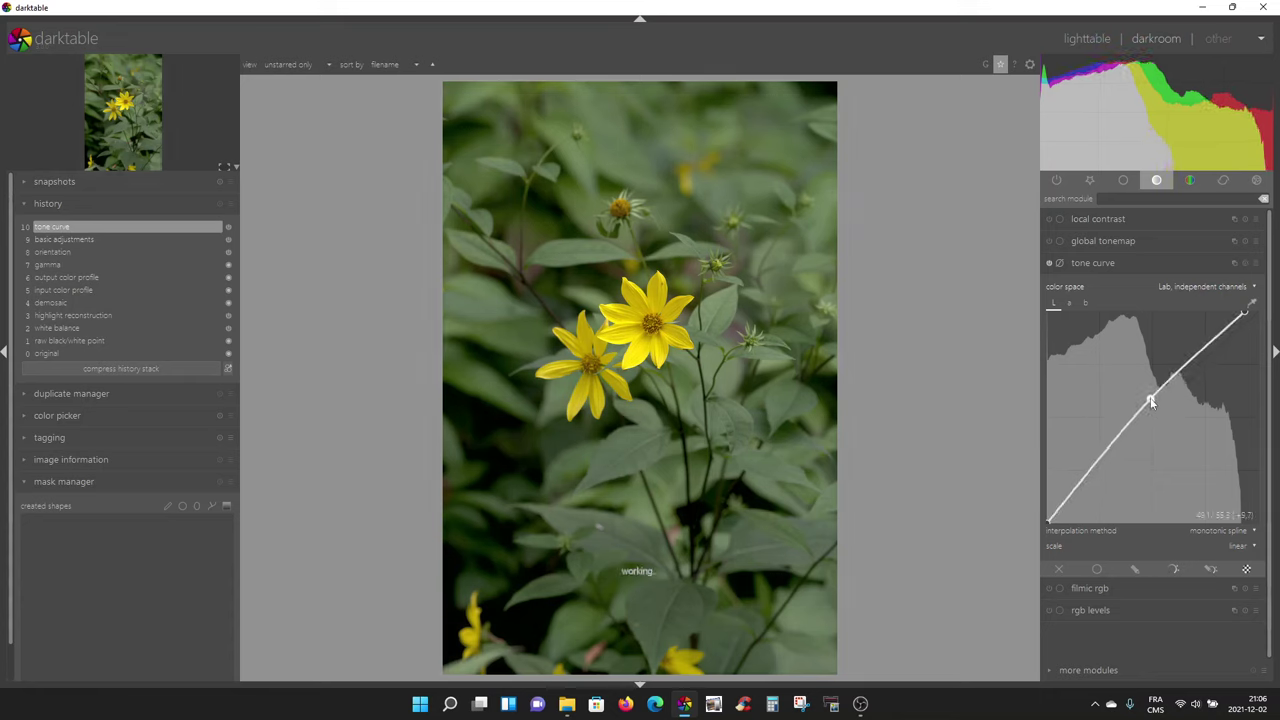
pyautogui.click(1210, 347)
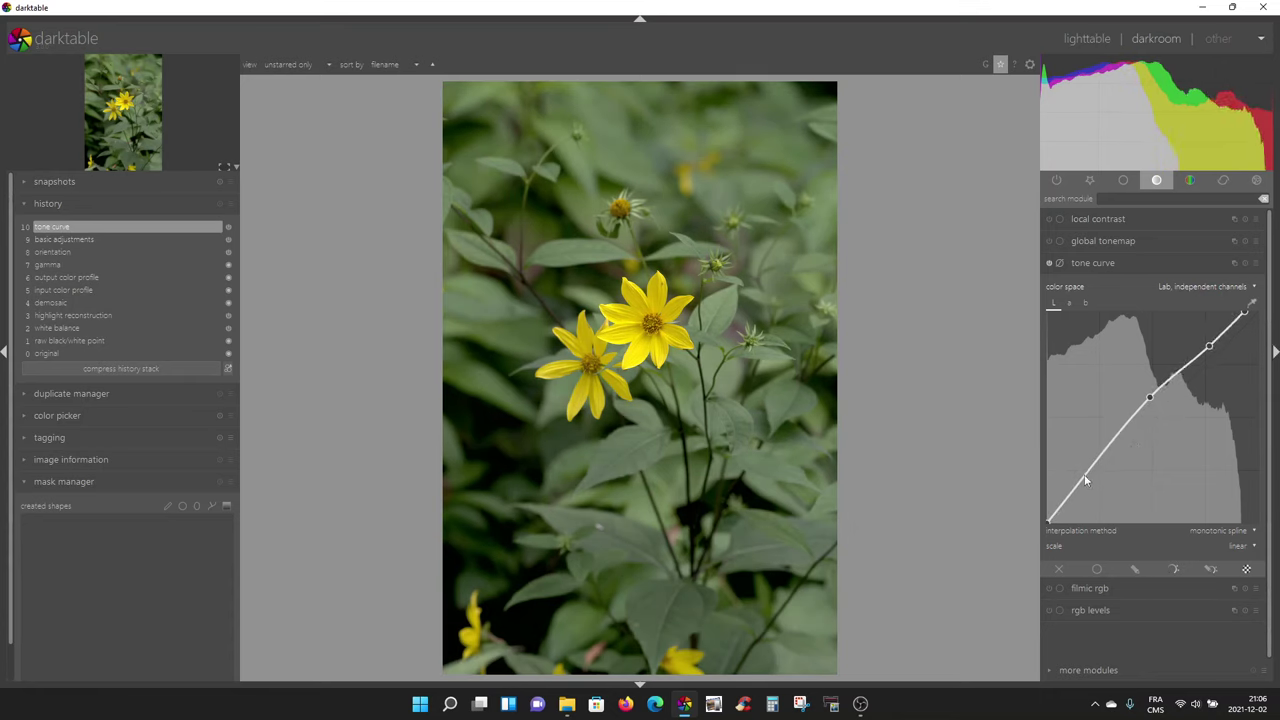
pyautogui.moveTo(1085, 476); pyautogui.dragTo(1094, 483)
pyautogui.moveTo(1207, 347); pyautogui.dragTo(1200, 335)
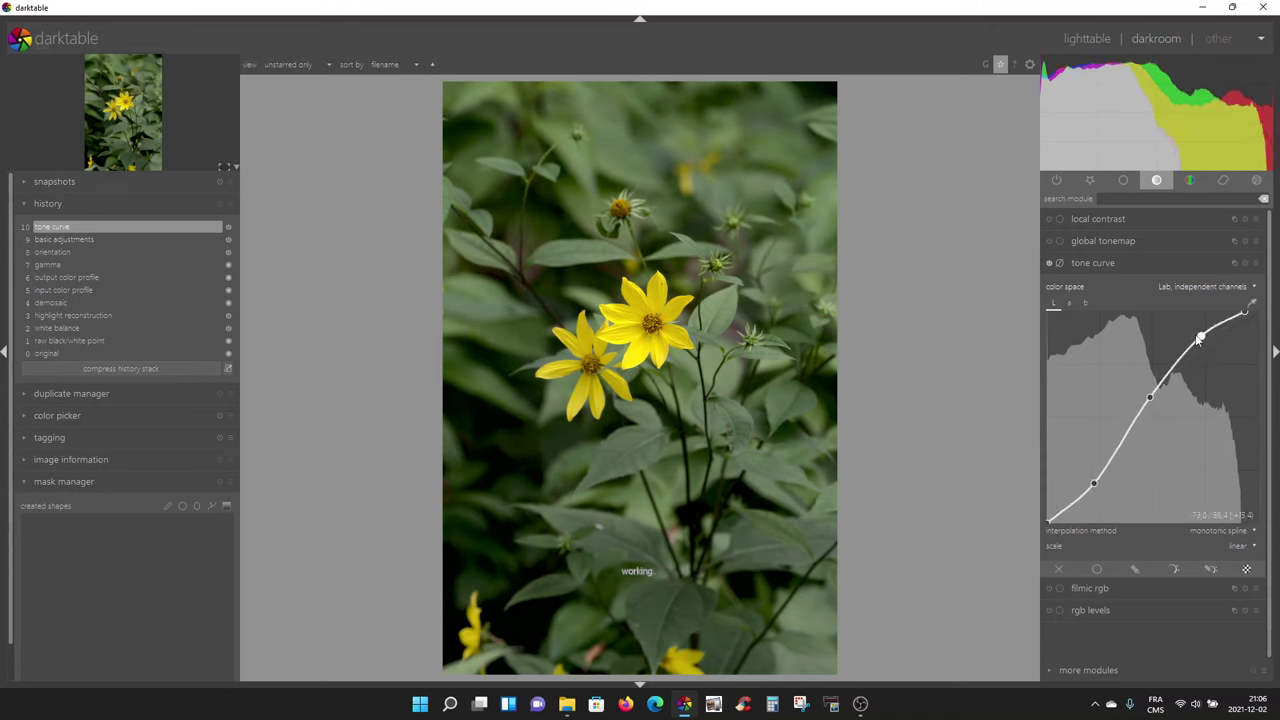
pyautogui.doubleClick(1152, 398)
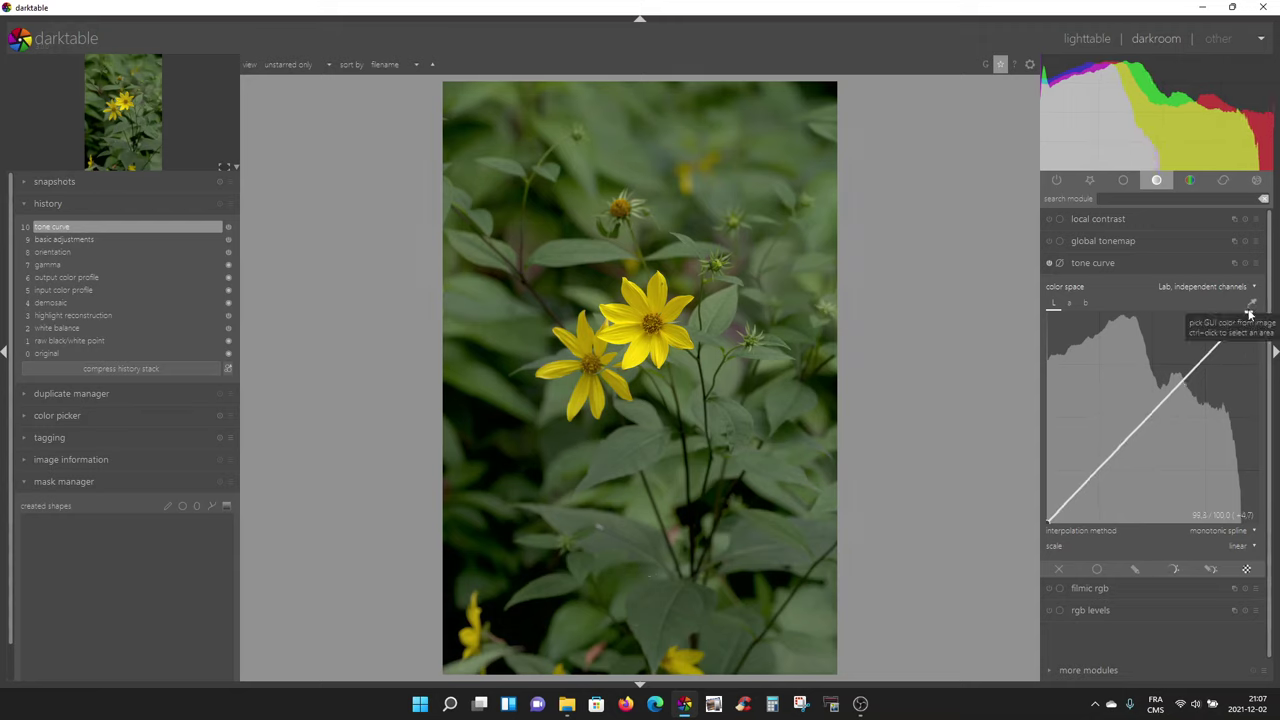
# Steepen the a channel curve by moving its lower and upper endpoints inward about one grid division each
pyautogui.click(1069, 303)
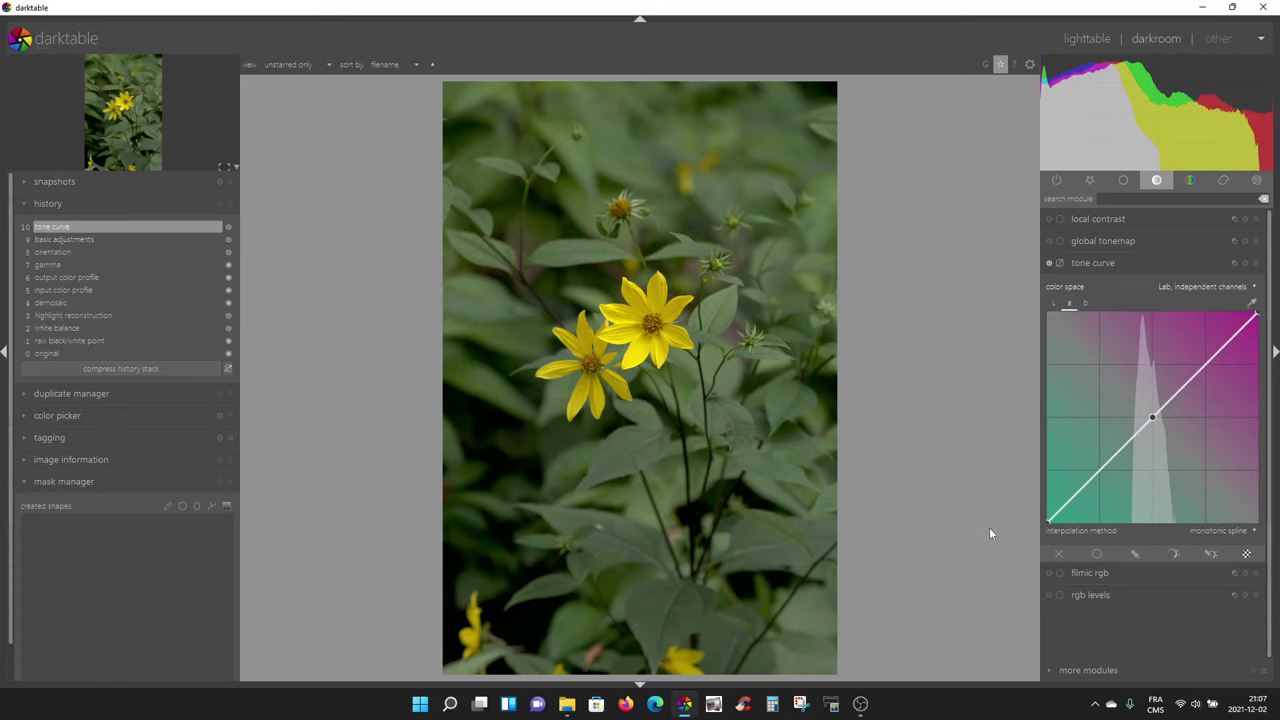
pyautogui.moveTo(1046, 522); pyautogui.dragTo(1100, 534)
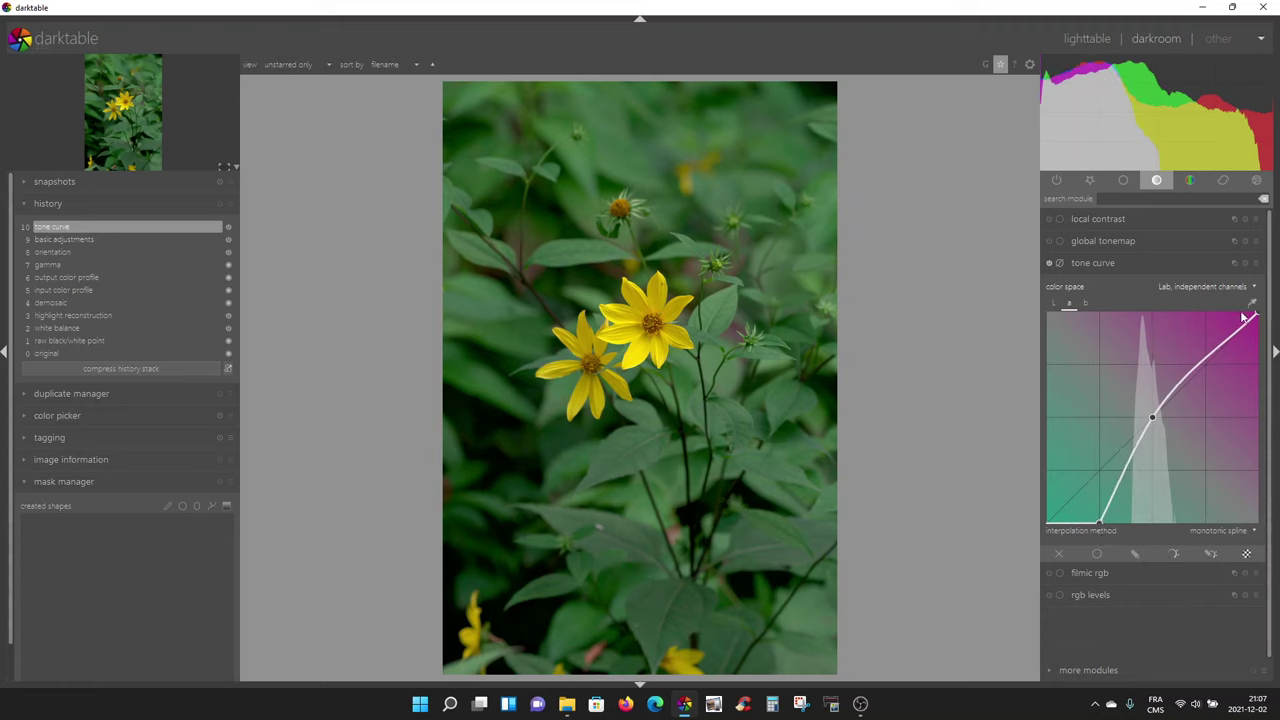
pyautogui.moveTo(1257, 316); pyautogui.dragTo(1208, 311)
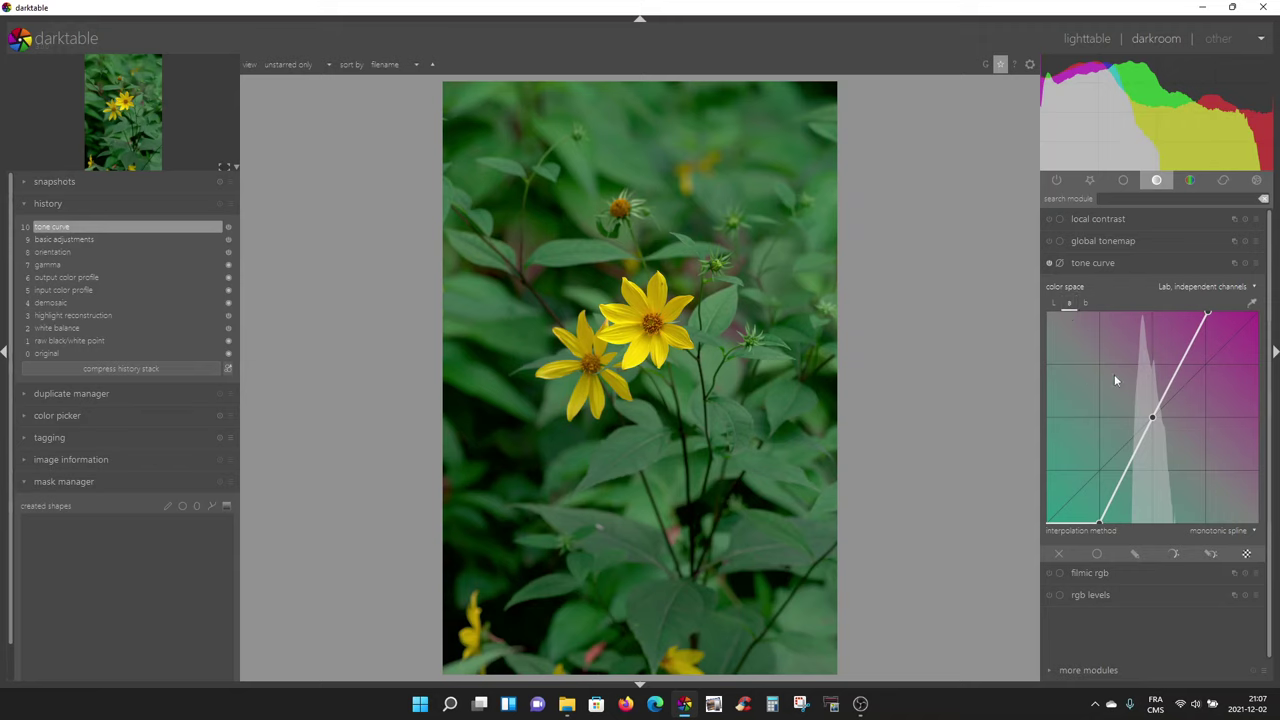
# Steepen the b channel curve by moving both endpoints inward about one grid division, and compare the photo with tone curve off and on
pyautogui.click(1088, 303)
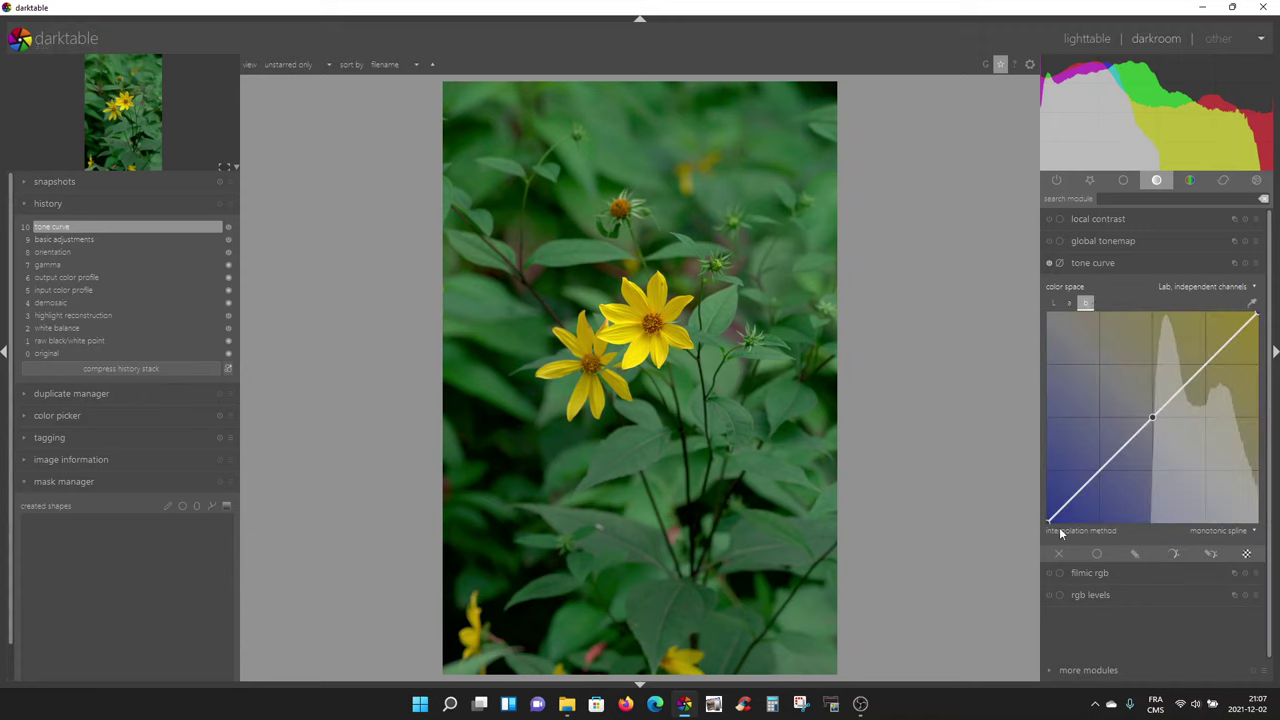
pyautogui.moveTo(1048, 523); pyautogui.dragTo(1096, 545)
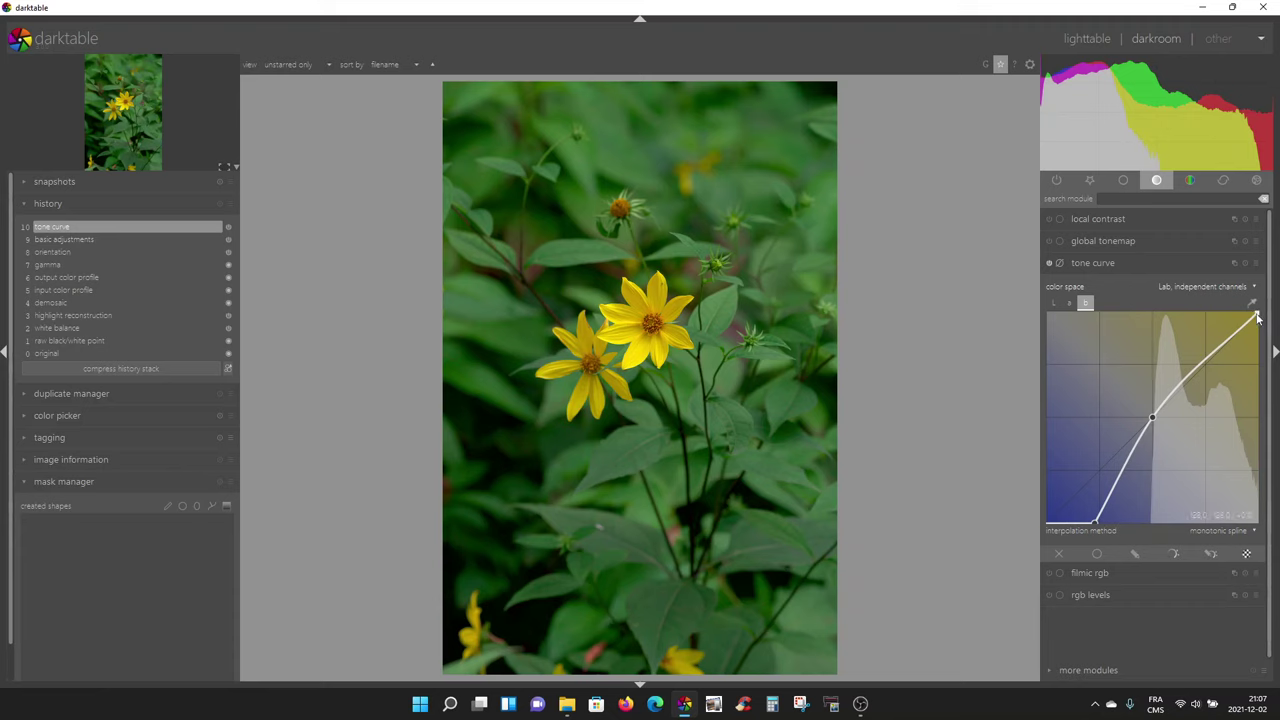
pyautogui.moveTo(1255, 314); pyautogui.dragTo(1210, 312)
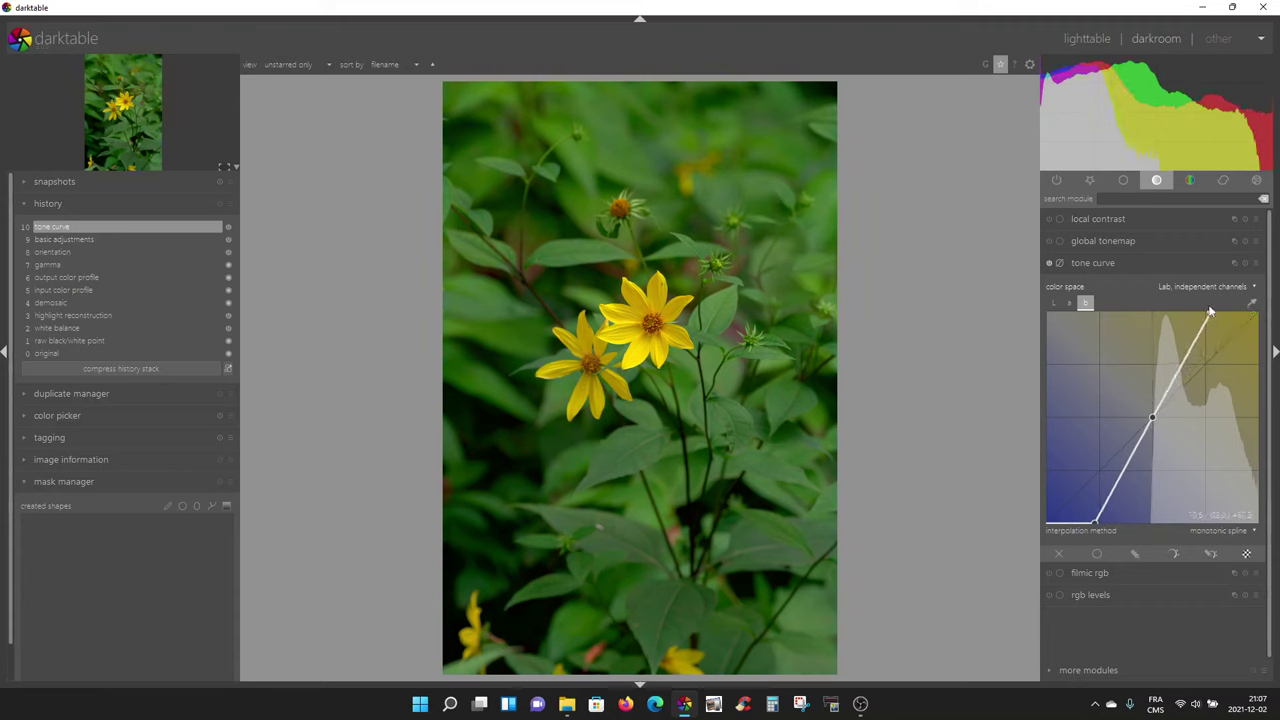
pyautogui.click(1047, 264)
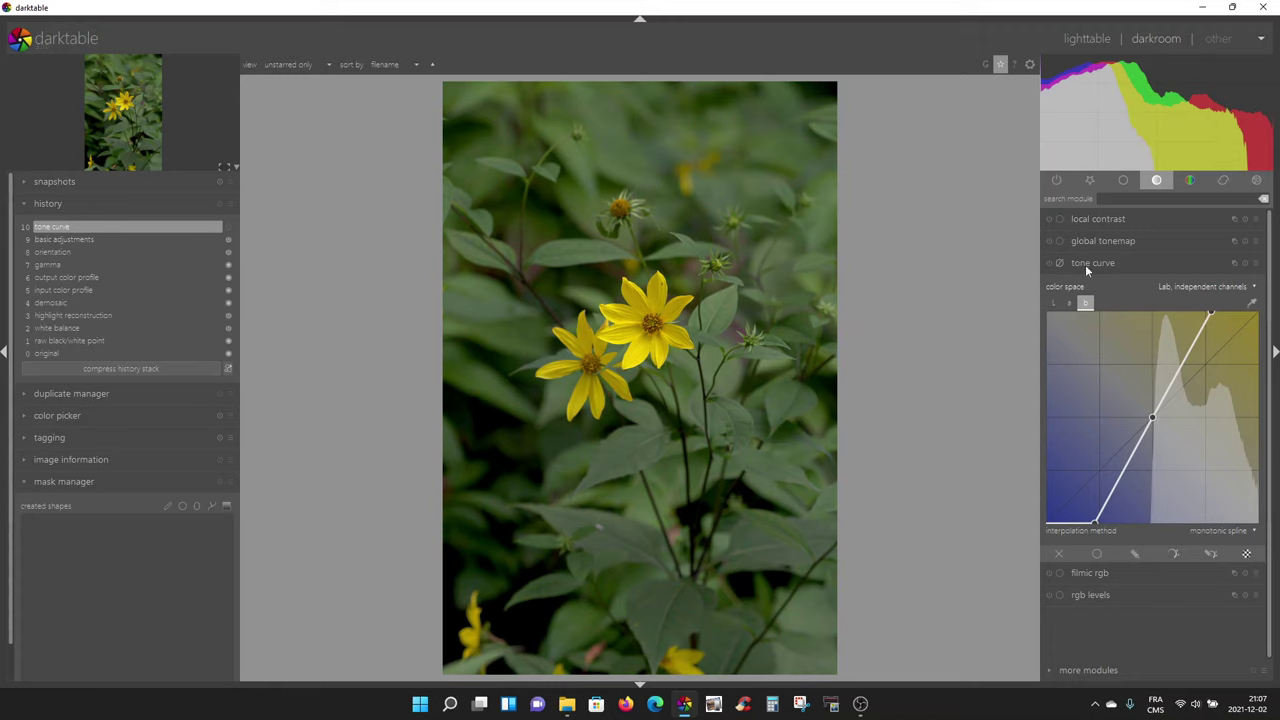
pyautogui.click(1049, 263)
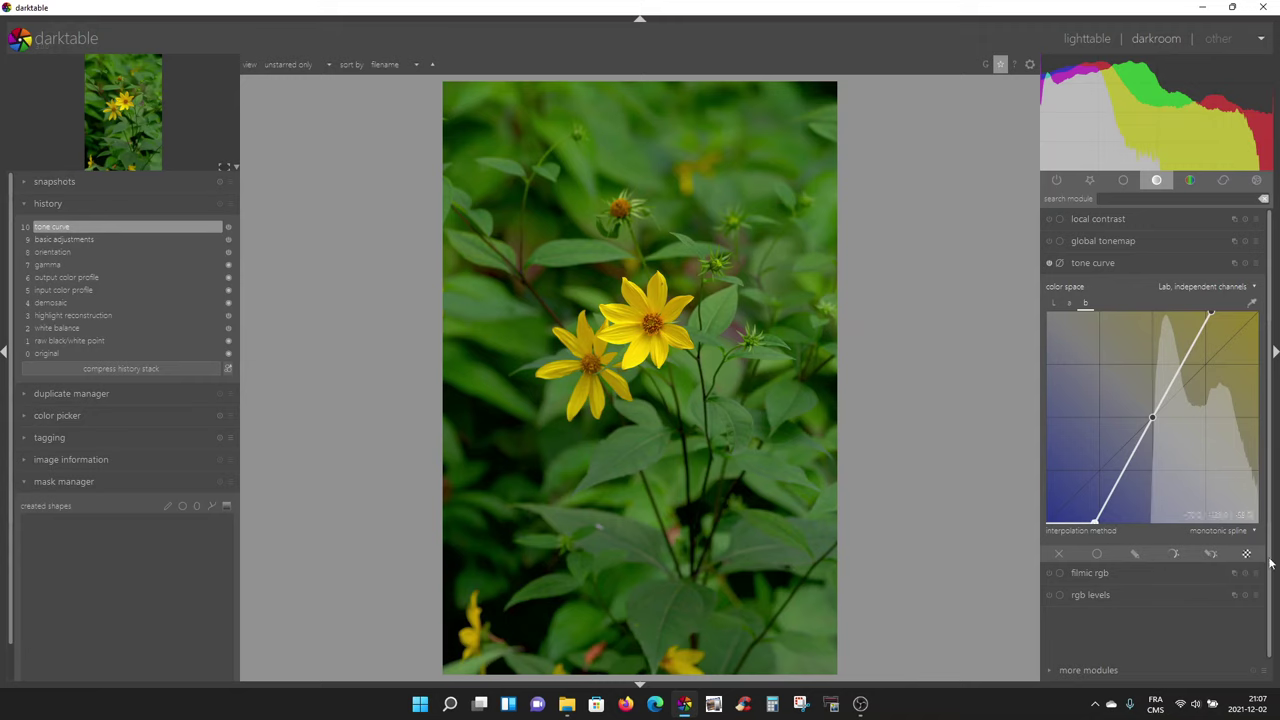
# Turn on uniform blending for the tone curve and try its opacity at about 45% and at 100%
pyautogui.click(1097, 554)
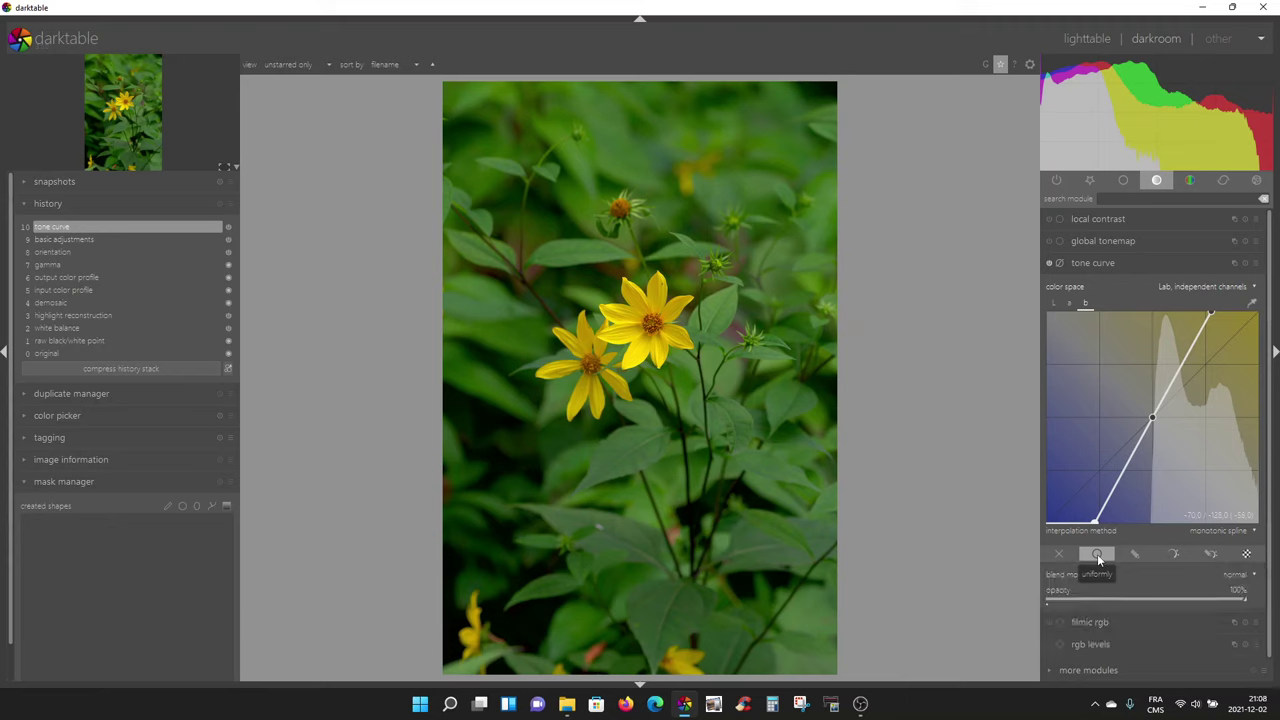
pyautogui.click(1136, 598)
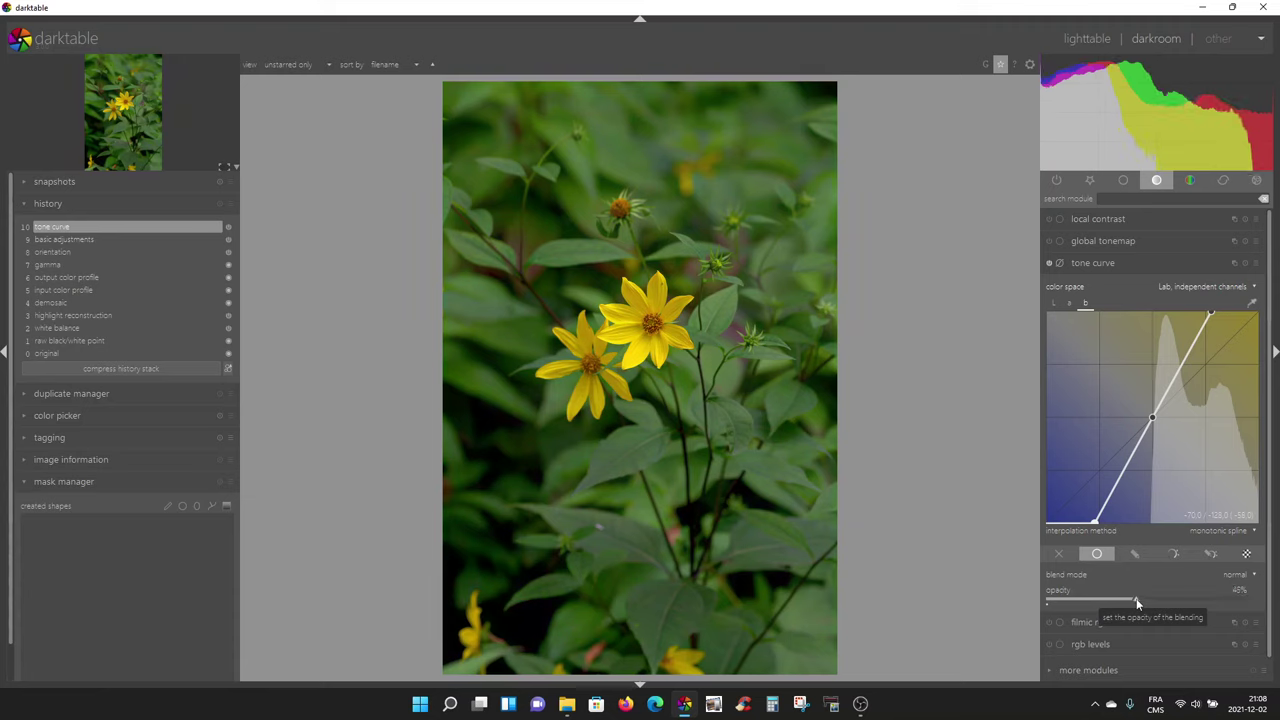
pyautogui.moveTo(1087, 599); pyautogui.dragTo(1272, 614)
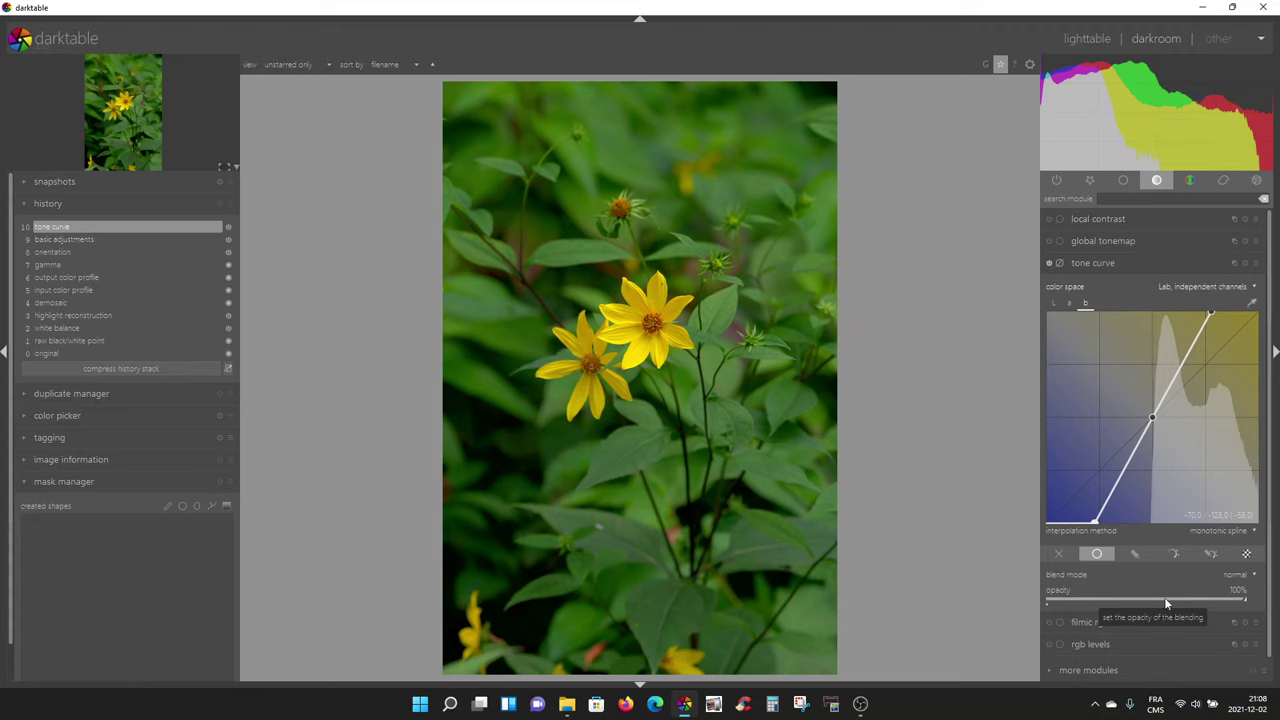
# Try tone curve blending opacities between about 70% and 83%
pyautogui.scroll(-18, 1163, 597)
pyautogui.scroll(-7, 1158, 597)
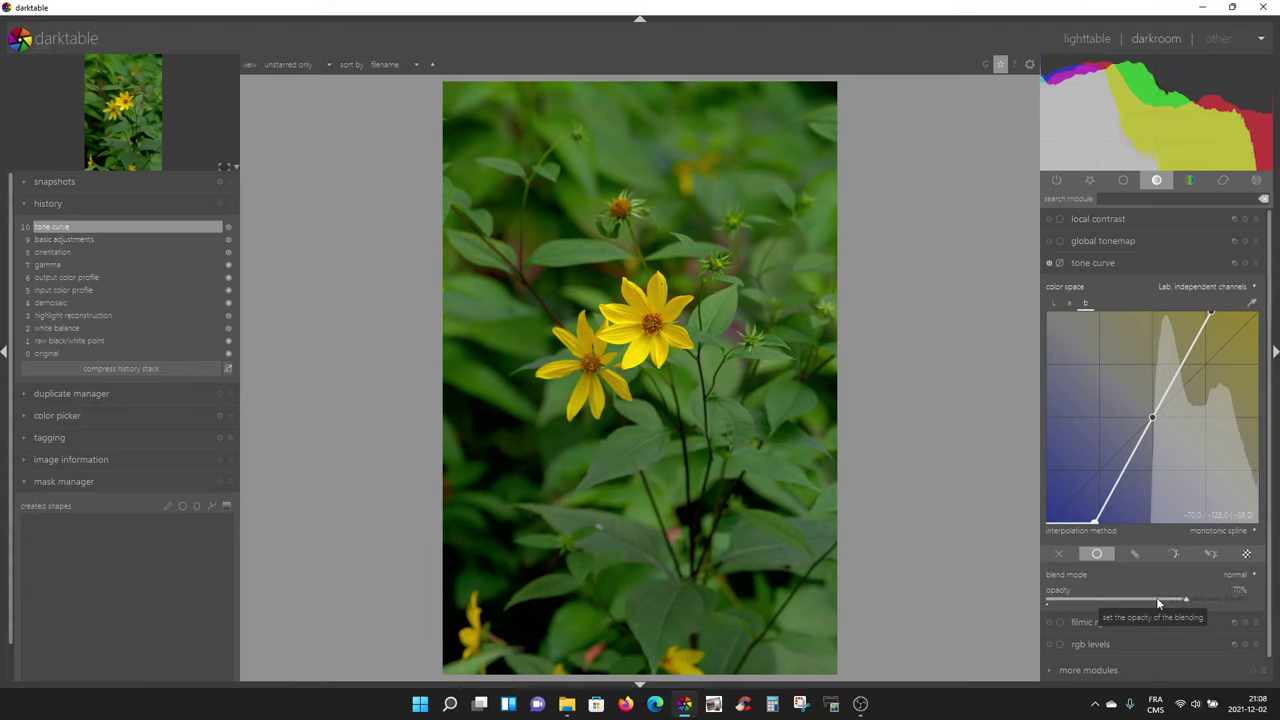
pyautogui.scroll(-3, 1156, 600)
pyautogui.scroll(8, 1158, 590)
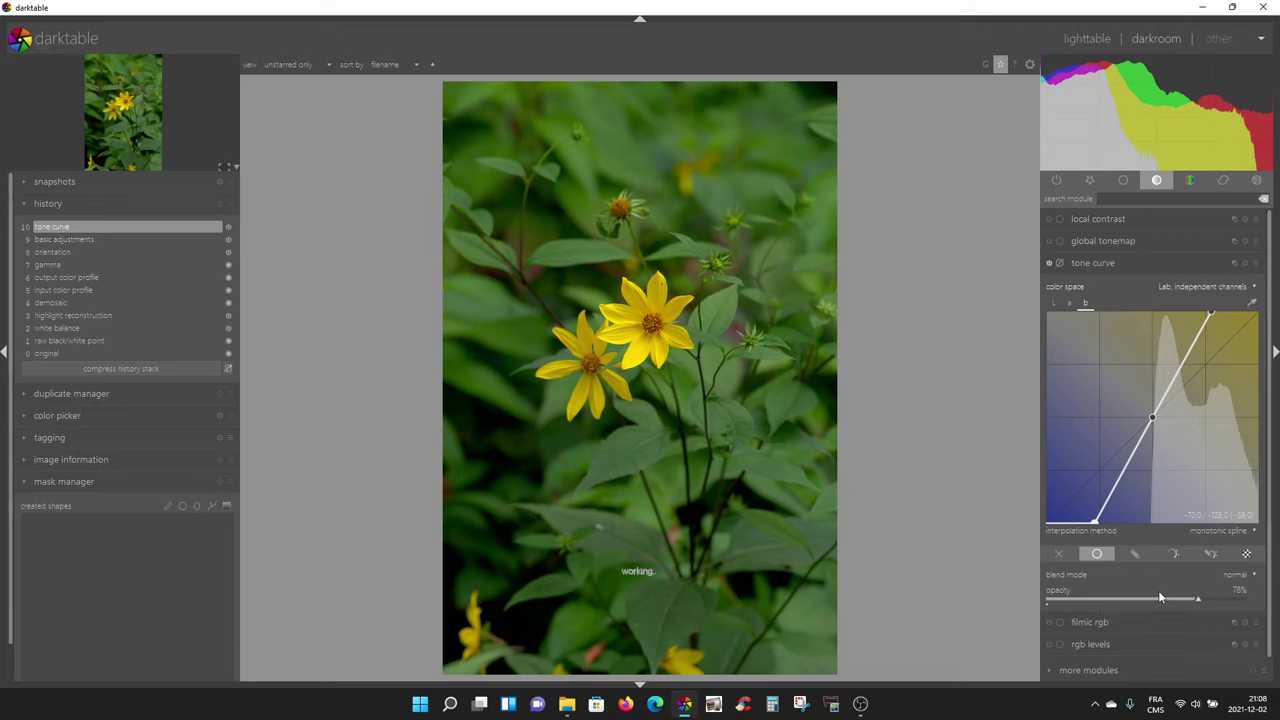
pyautogui.scroll(-6, 1158, 590)
pyautogui.scroll(9, 1158, 590)
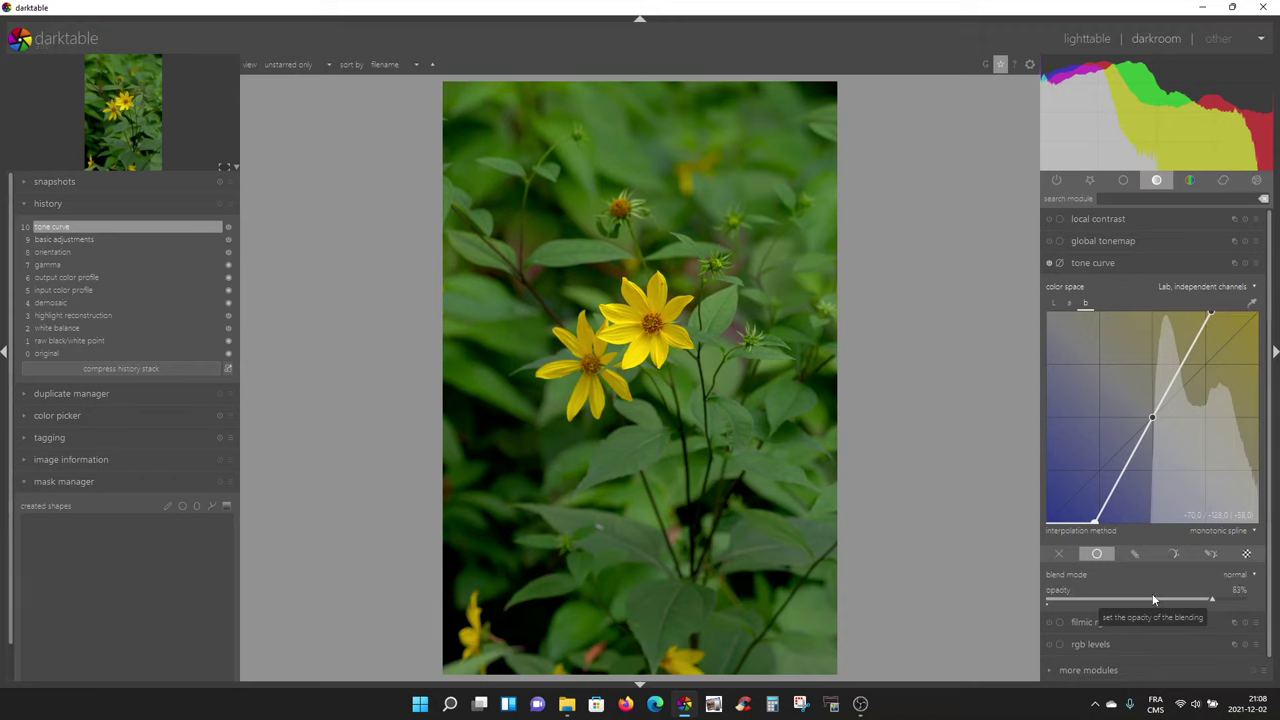
# Set the tone curve's blending opacity to exactly 60%
pyautogui.rightClick(1152, 598)
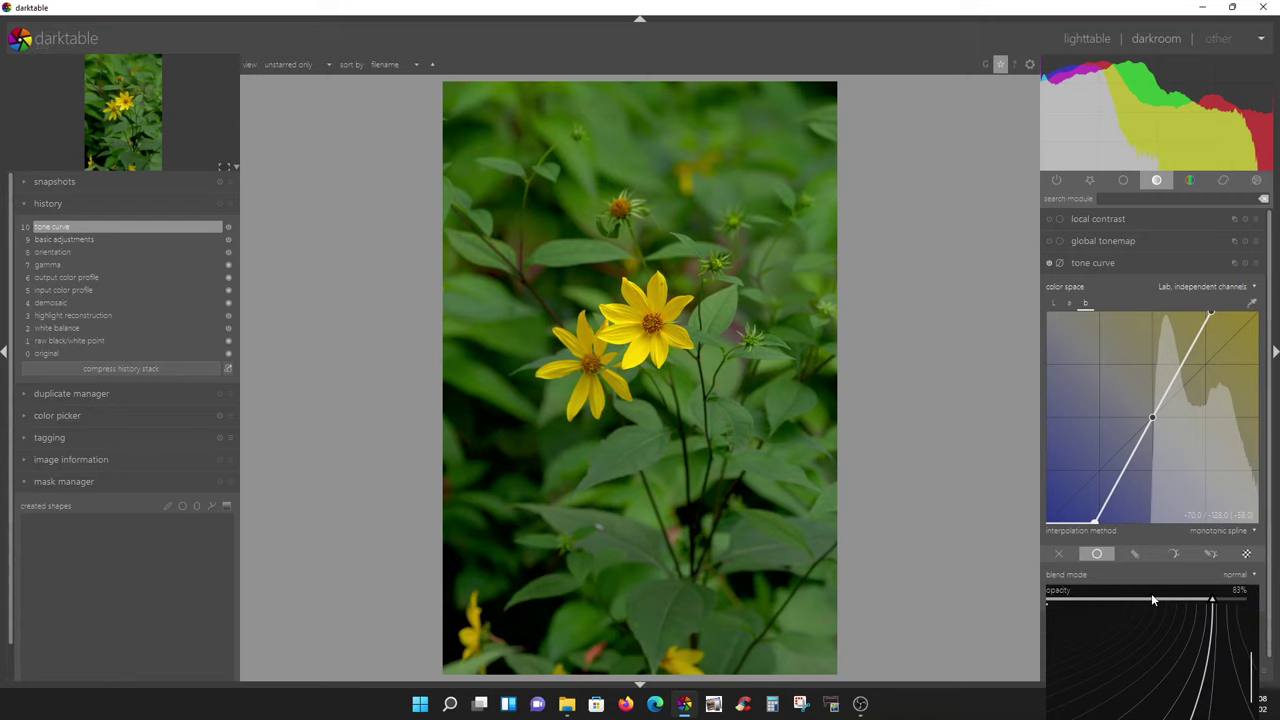
pyautogui.write('60')
pyautogui.press('Return')
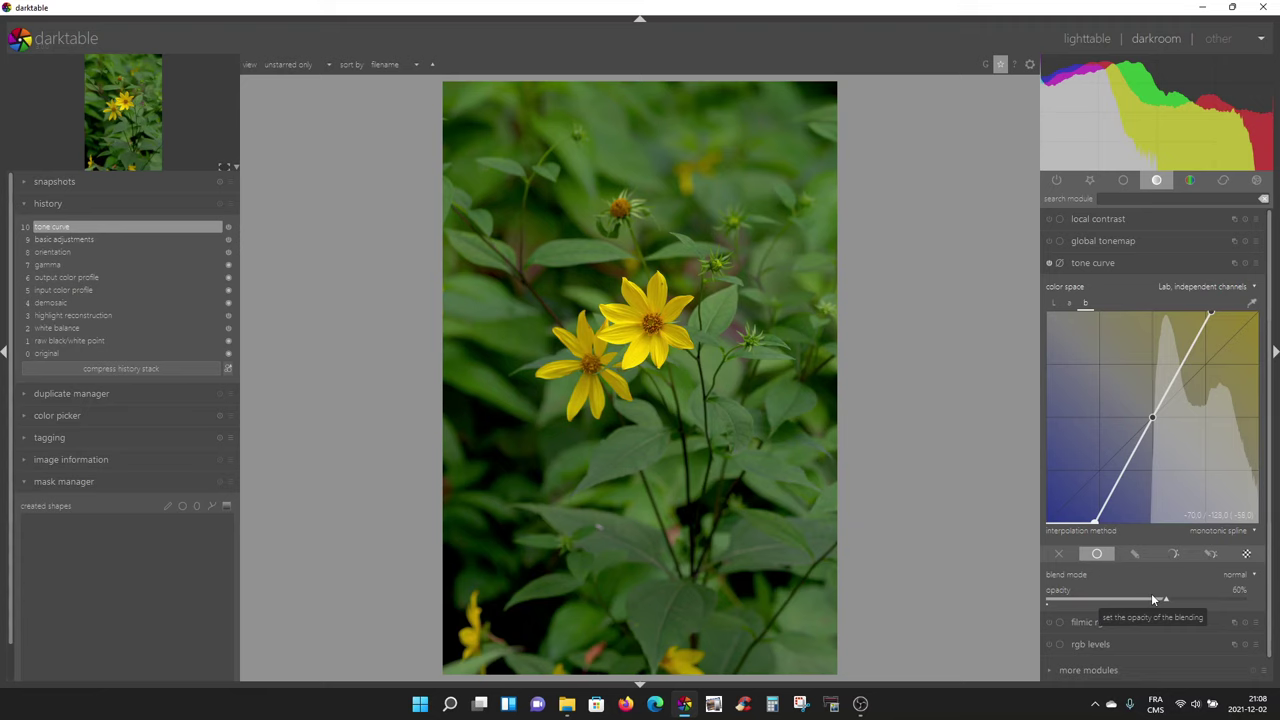
# Compare the photo with tone curve switched off and on, and collapse the module
pyautogui.click(1049, 262)
pyautogui.click(1049, 262)
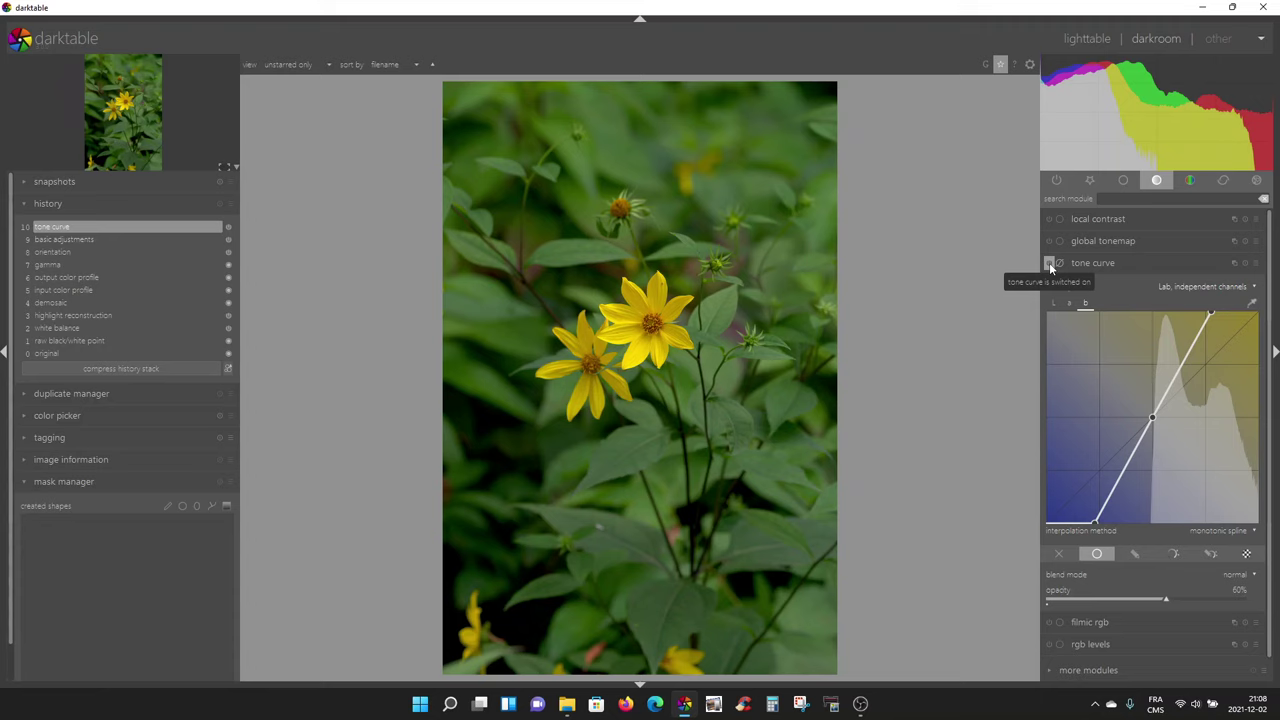
pyautogui.click(1049, 262)
pyautogui.click(1049, 263)
pyautogui.click(1110, 263)
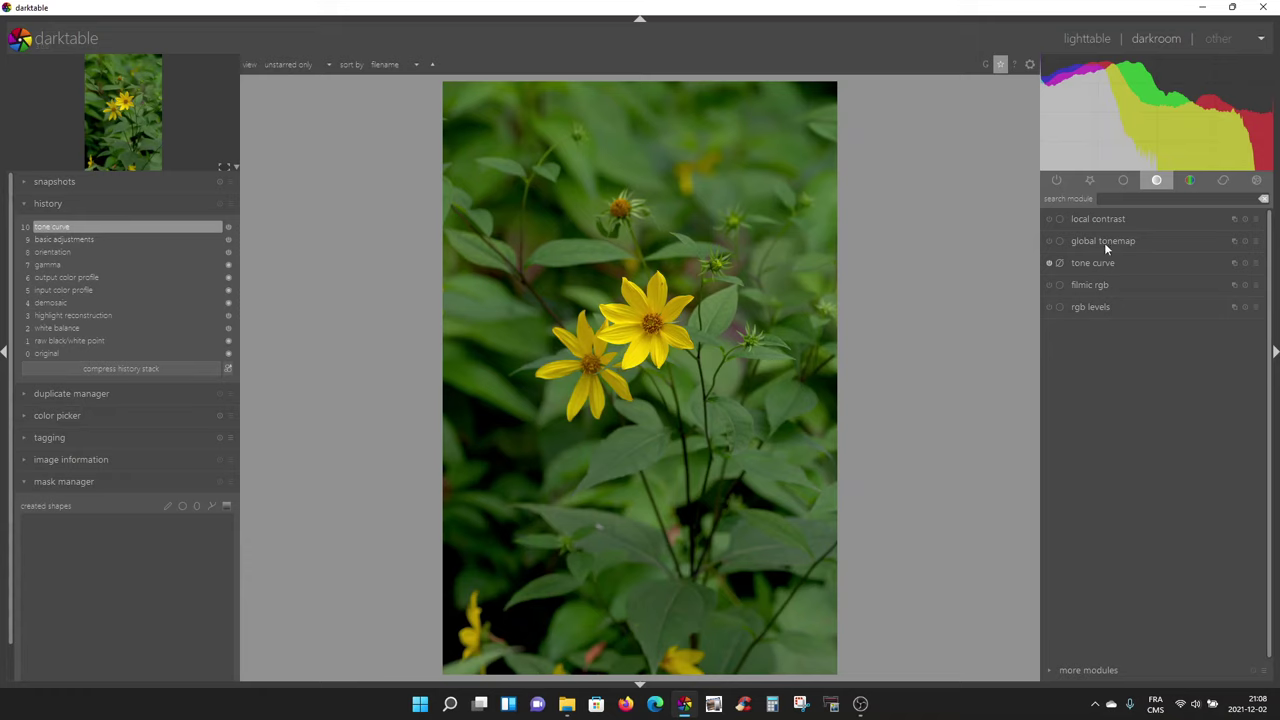
# Check the tone curve settings again and switch on the local contrast module with its default settings
pyautogui.click(1090, 219)
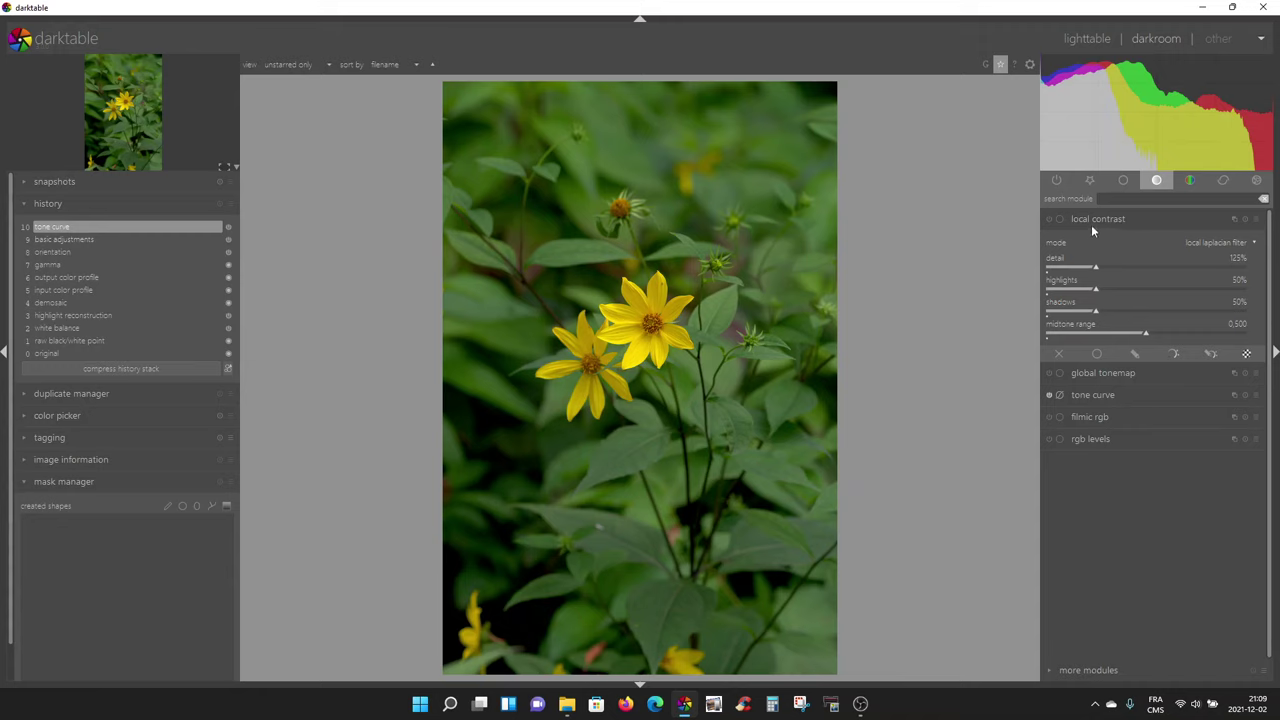
pyautogui.click(1102, 399)
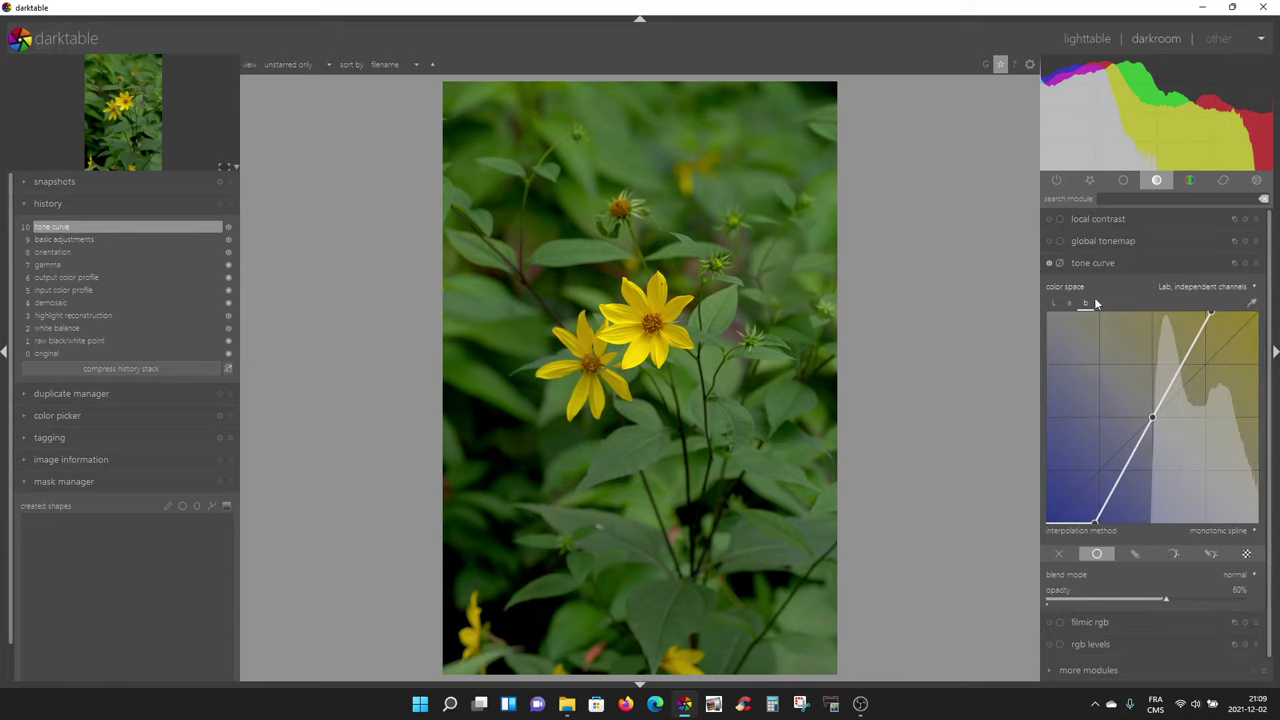
pyautogui.click(1099, 220)
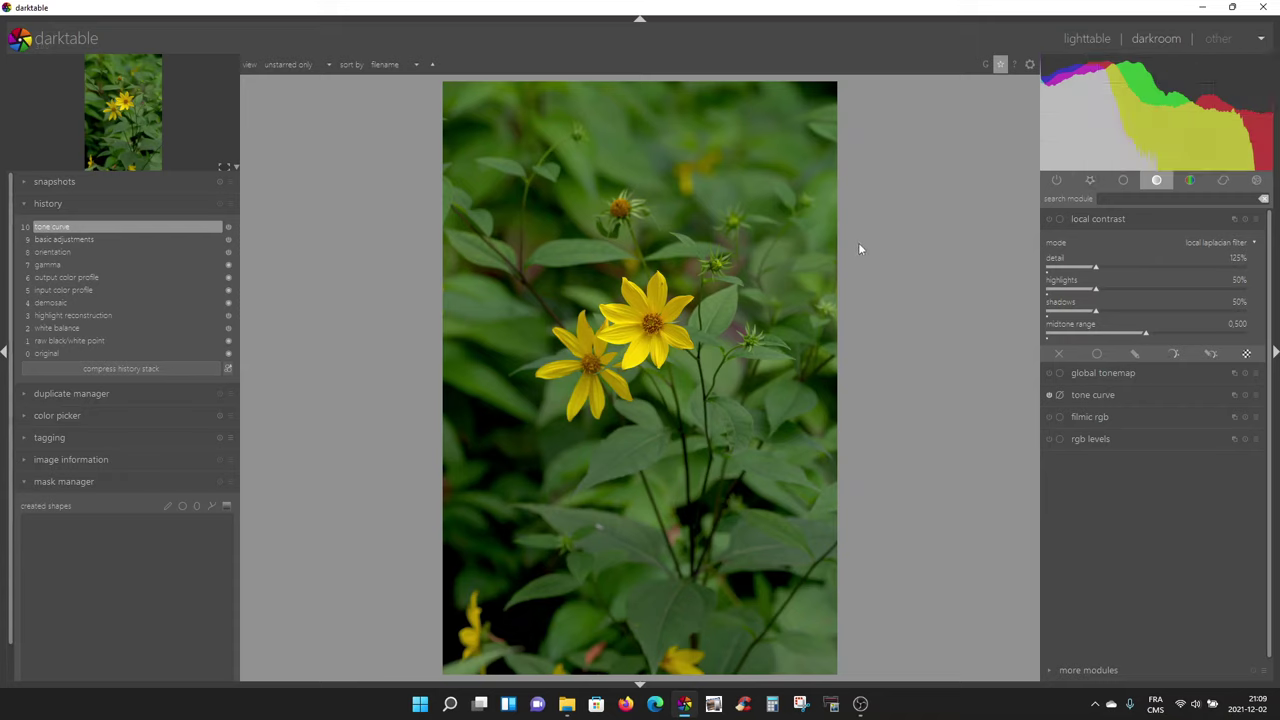
pyautogui.click(1050, 222)
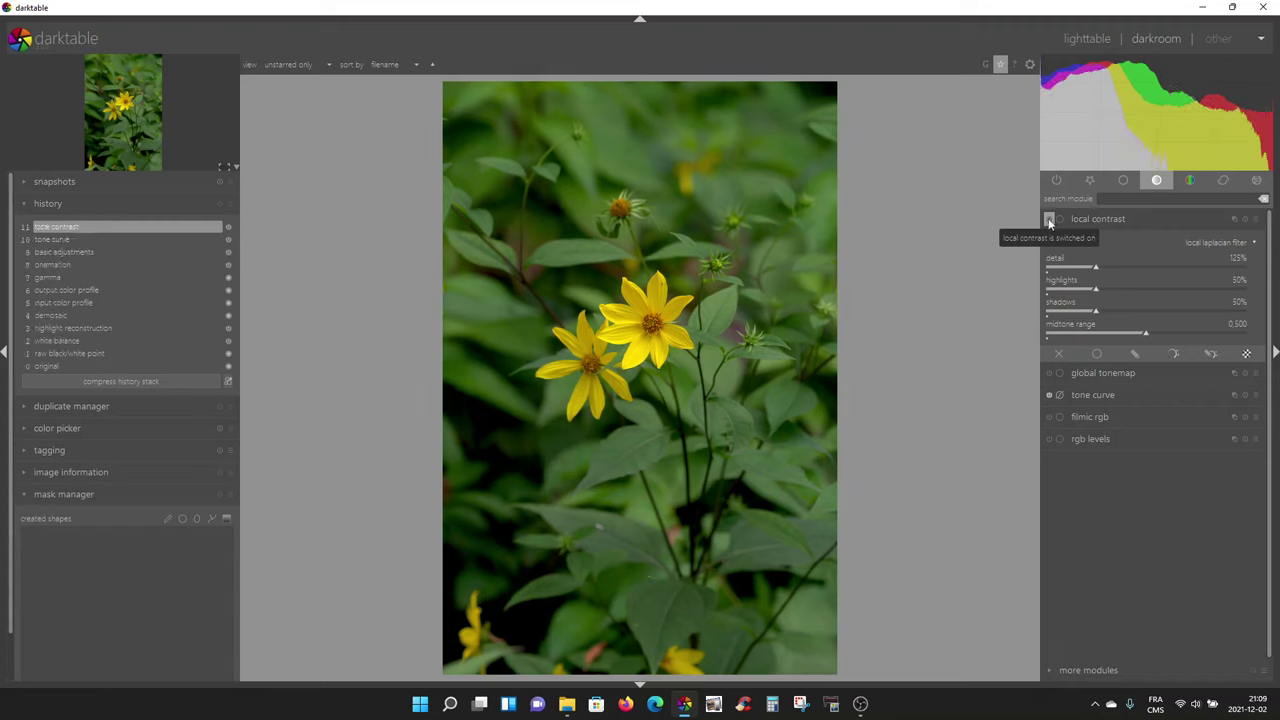
# Examine the yellow flowers up close and compare them with local contrast off and on
pyautogui.scroll(3, 730, 402)
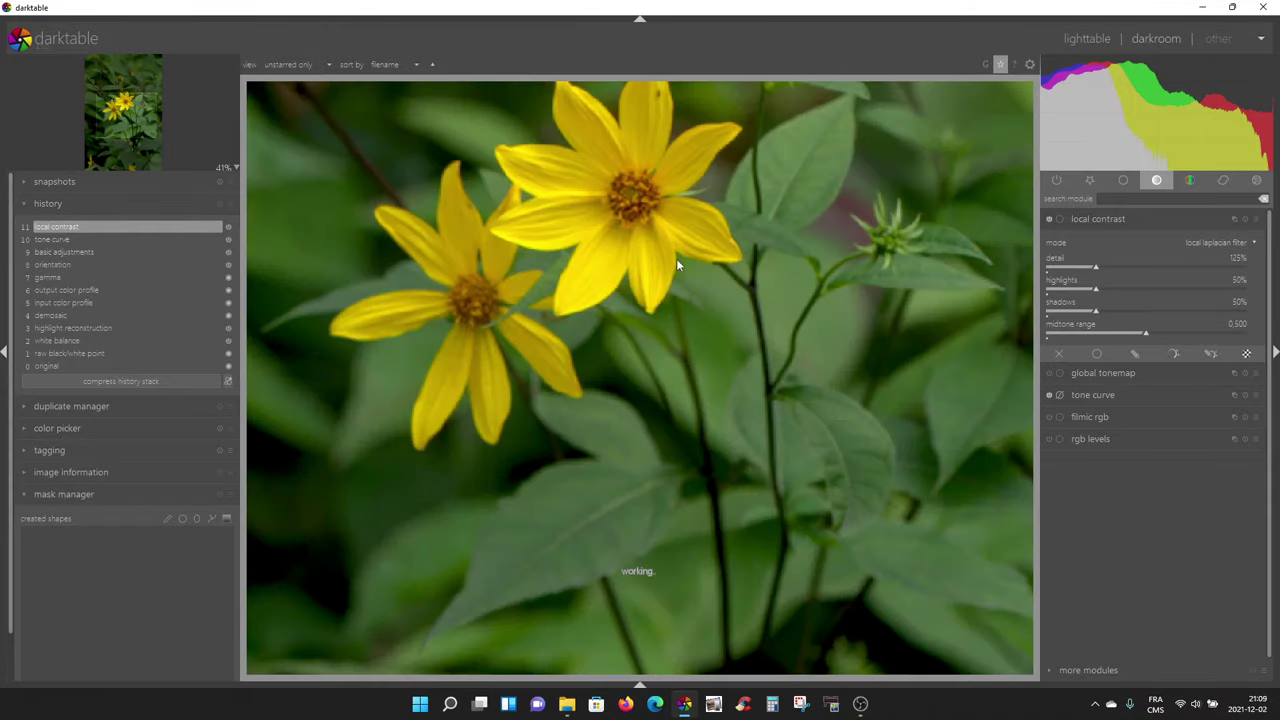
pyautogui.moveTo(664, 248); pyautogui.dragTo(710, 363)
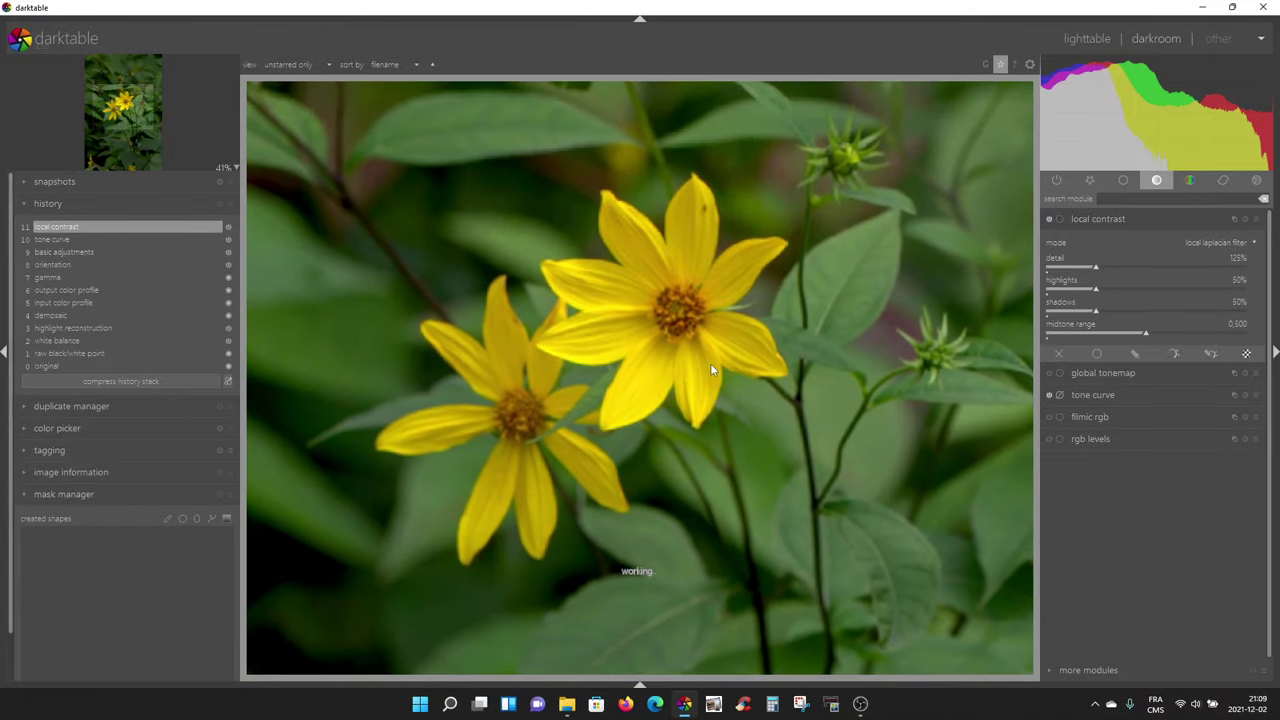
pyautogui.scroll(2, 710, 363)
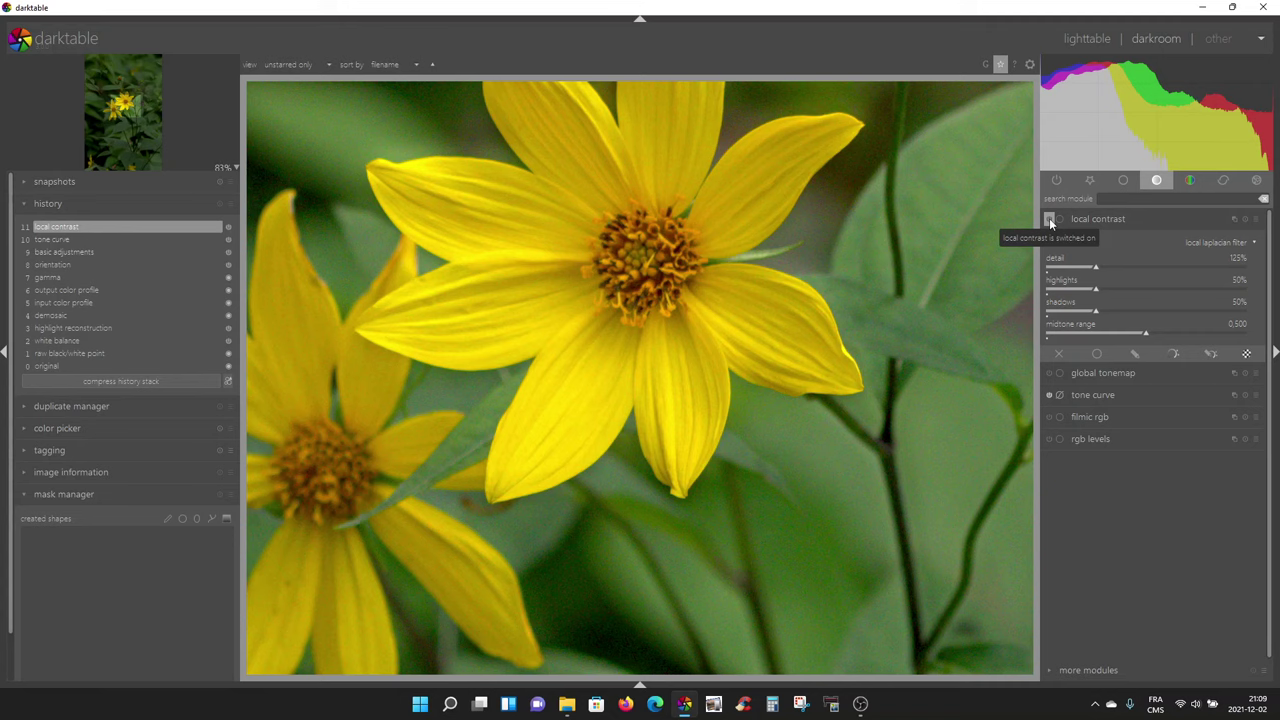
pyautogui.click(1050, 220)
pyautogui.click(1050, 220)
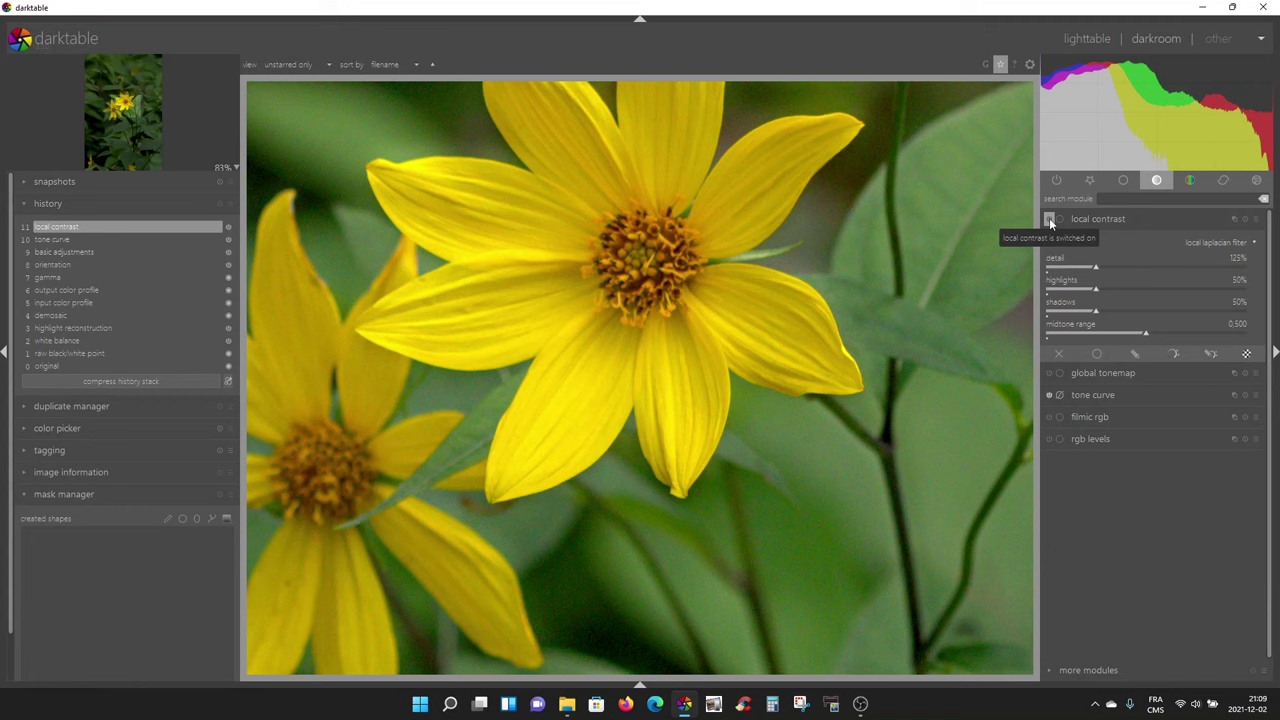
# Turn on uniform blending for local contrast and set its opacity to 75%
pyautogui.click(1098, 353)
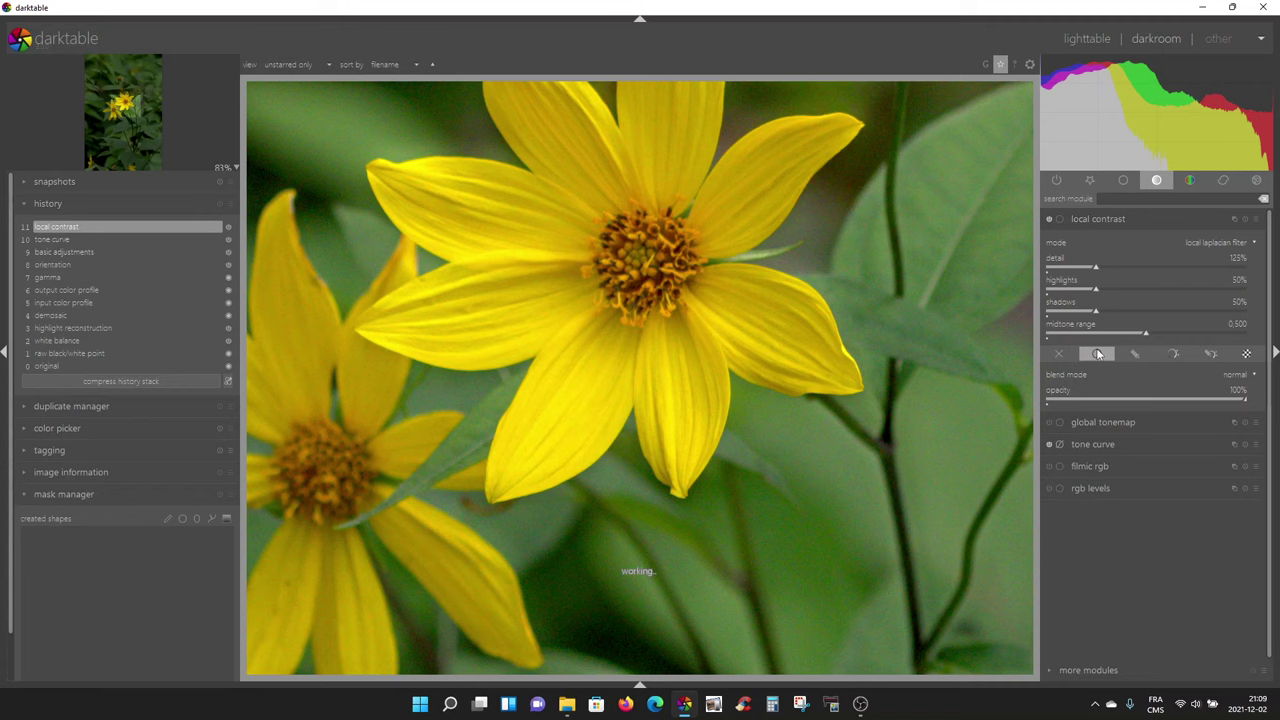
pyautogui.rightClick(1182, 403)
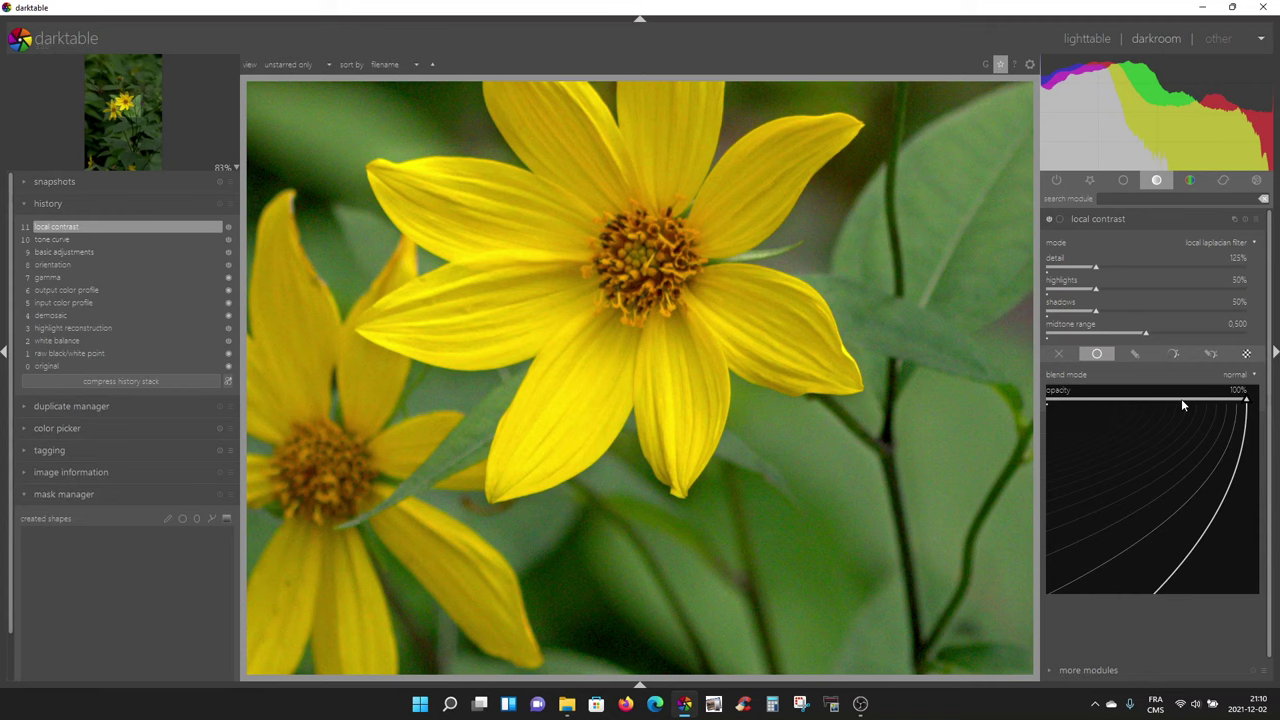
pyautogui.write('75')
pyautogui.press('Return')
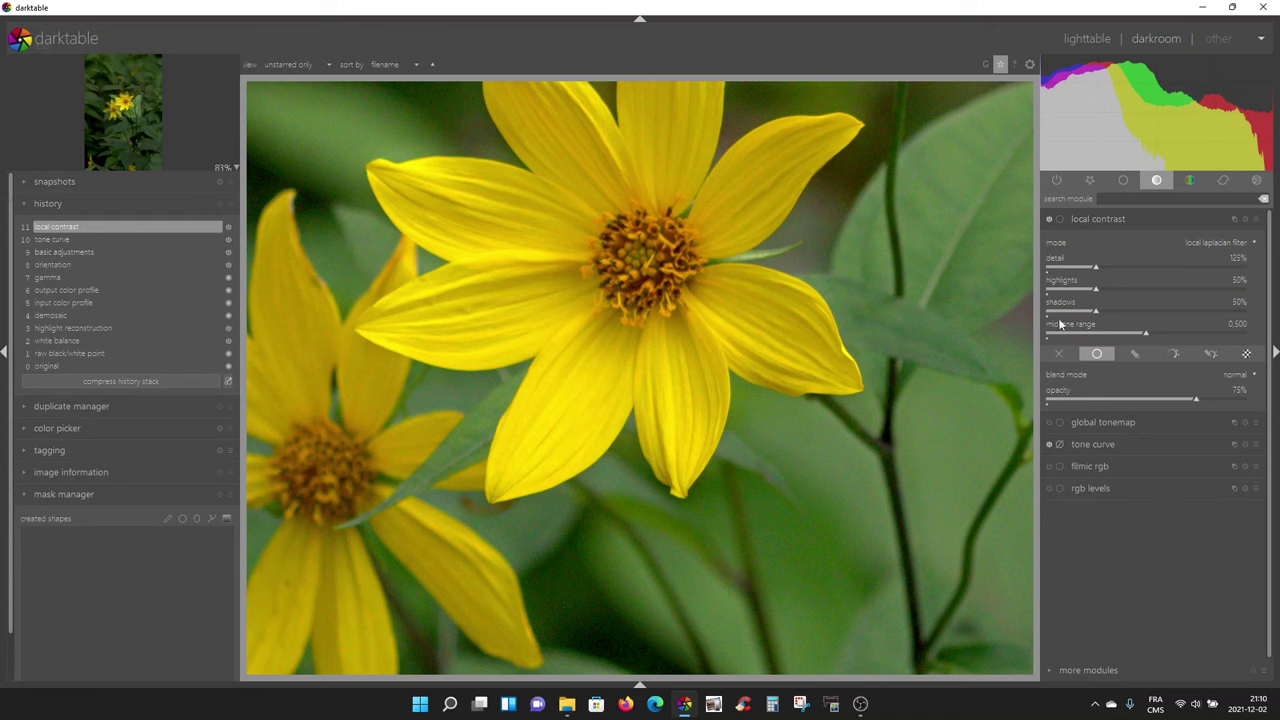
# Compare the close-up of the flowers with the reduced-opacity local contrast off and on
pyautogui.click(1047, 220)
pyautogui.click(1048, 220)
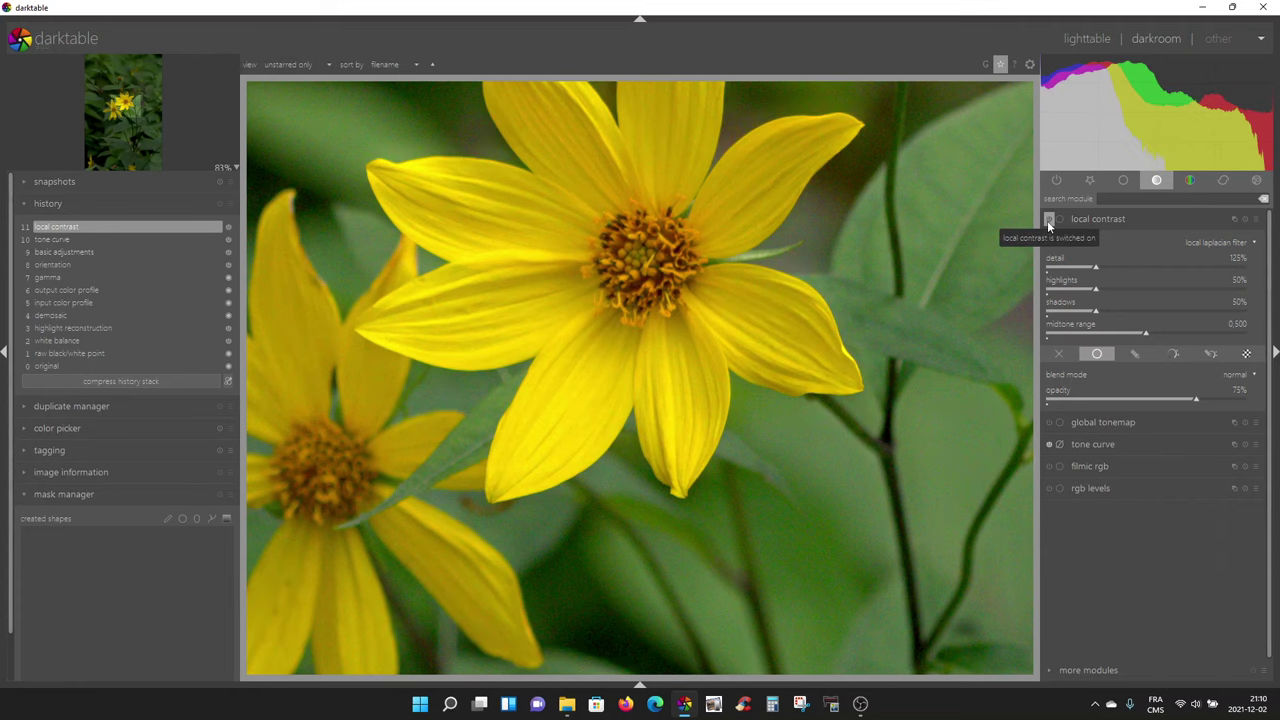
pyautogui.click(1048, 220)
pyautogui.click(1048, 220)
# Set the local contrast blending opacity to 65%
pyautogui.rightClick(1171, 397)
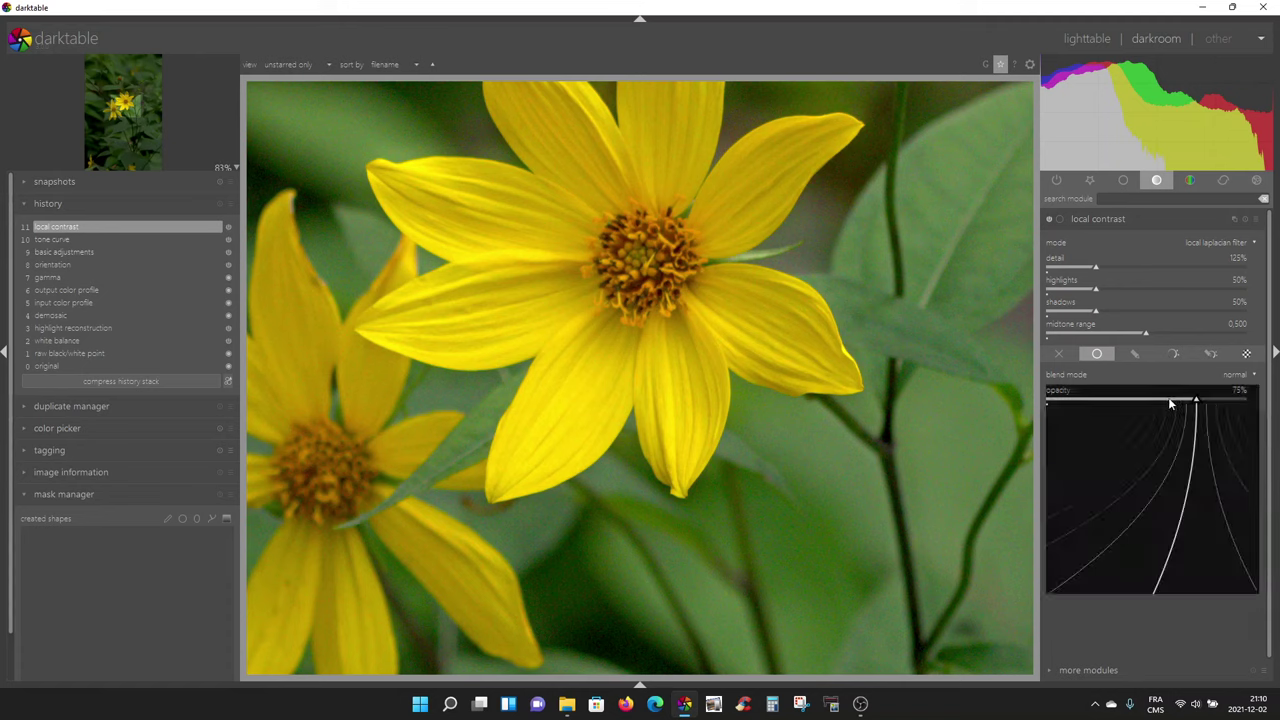
pyautogui.write('65')
pyautogui.press('Return')
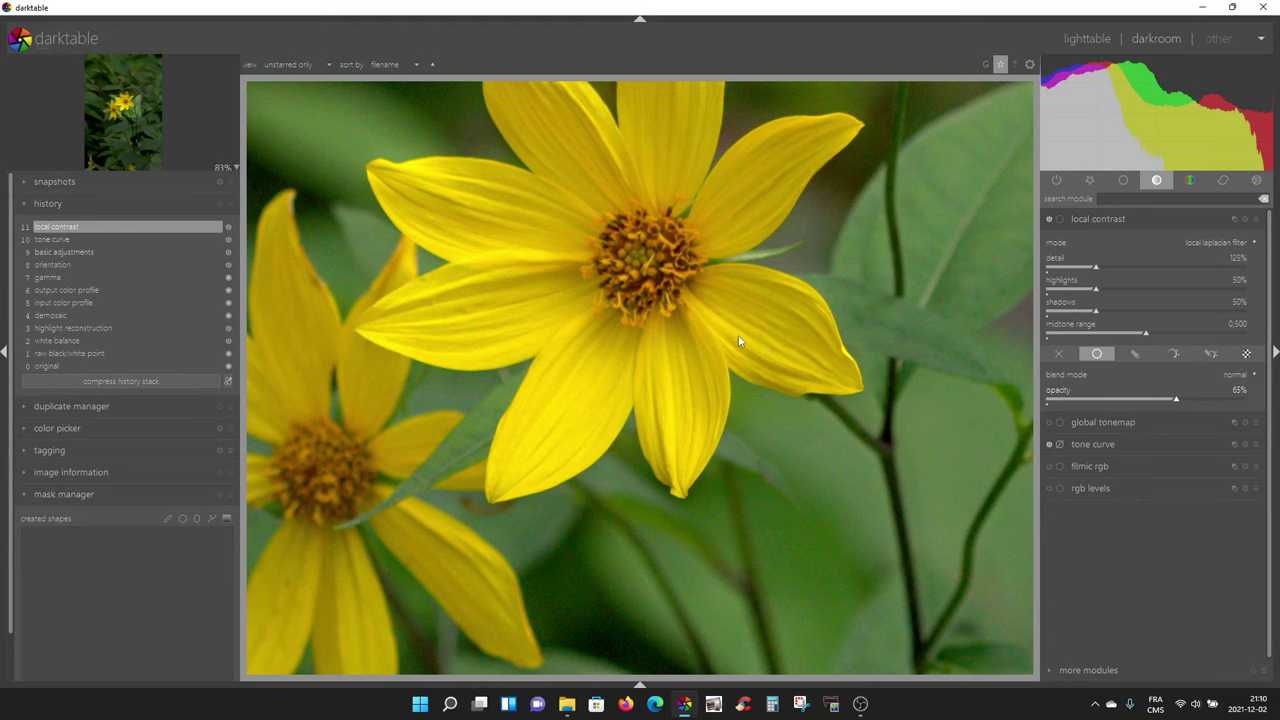
# Inspect the flowers and the bud above them up close, and fit the whole photo back on screen
pyautogui.scroll(-3, 735, 340)
pyautogui.scroll(4, 728, 339)
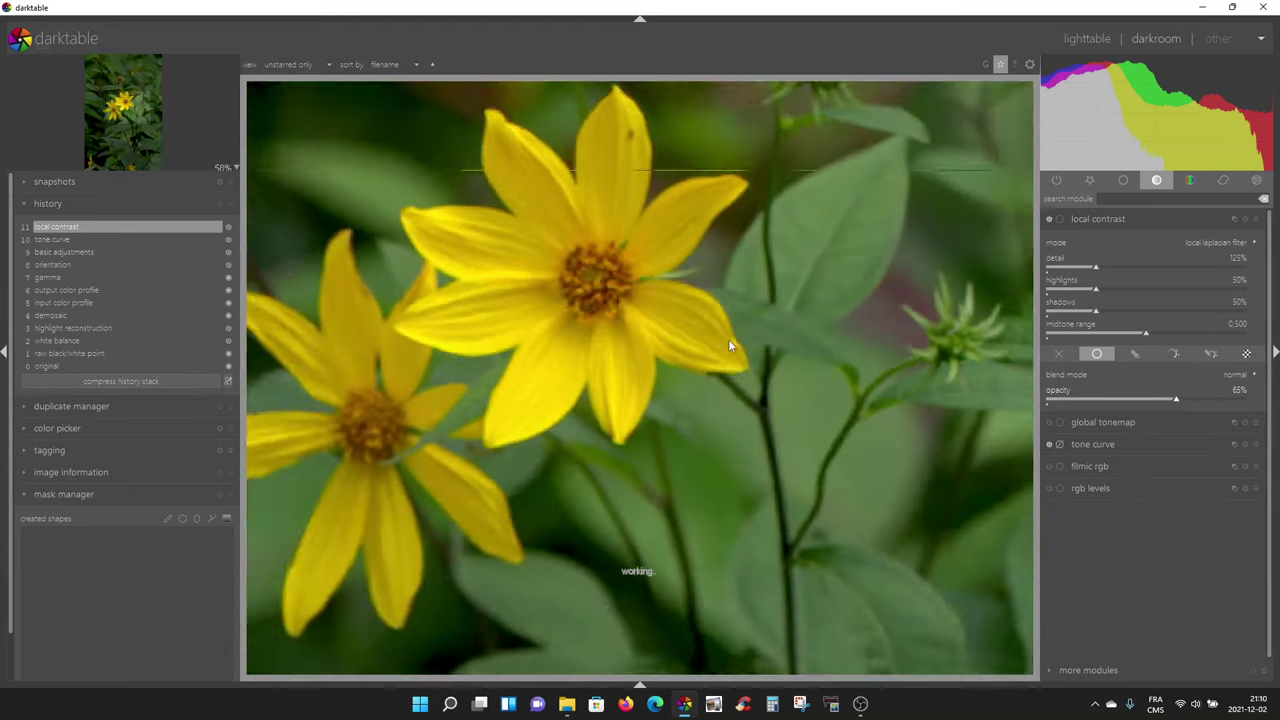
pyautogui.scroll(-2, 728, 340)
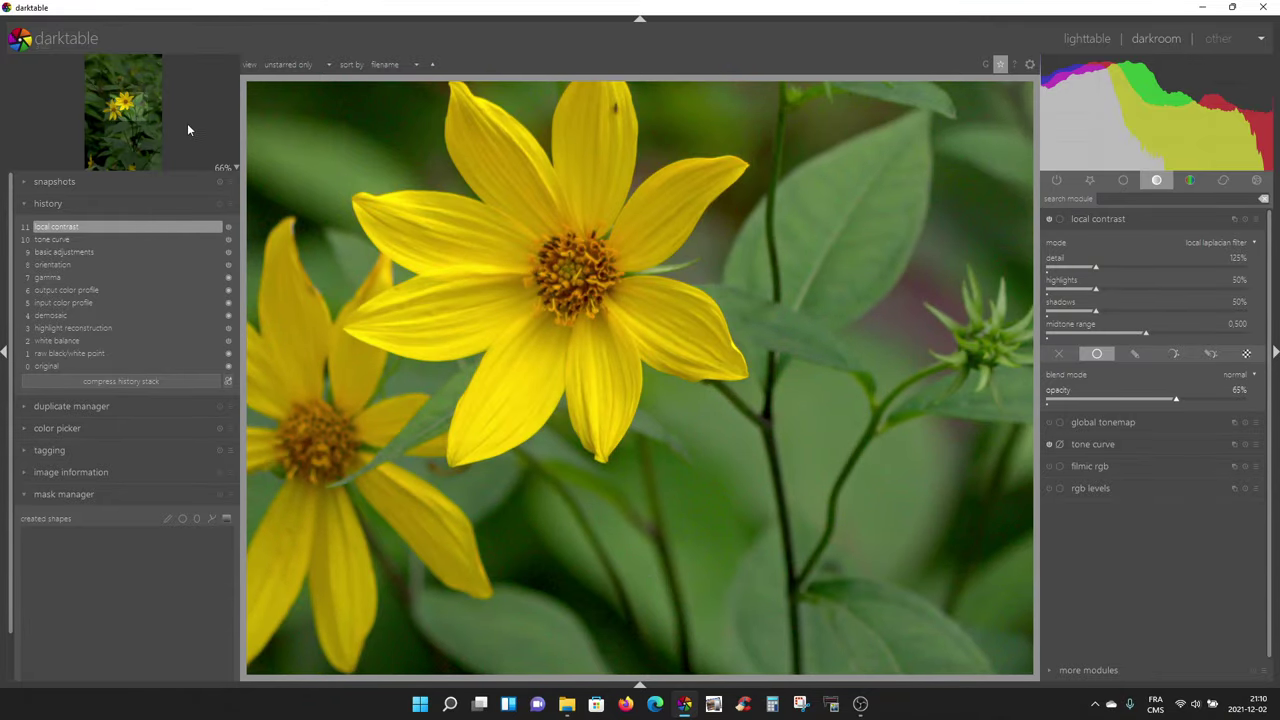
pyautogui.moveTo(138, 106)
pyautogui.mouseDown()
pyautogui.moveTo(138, 127)
pyautogui.moveTo(120, 89)
pyautogui.mouseUp()
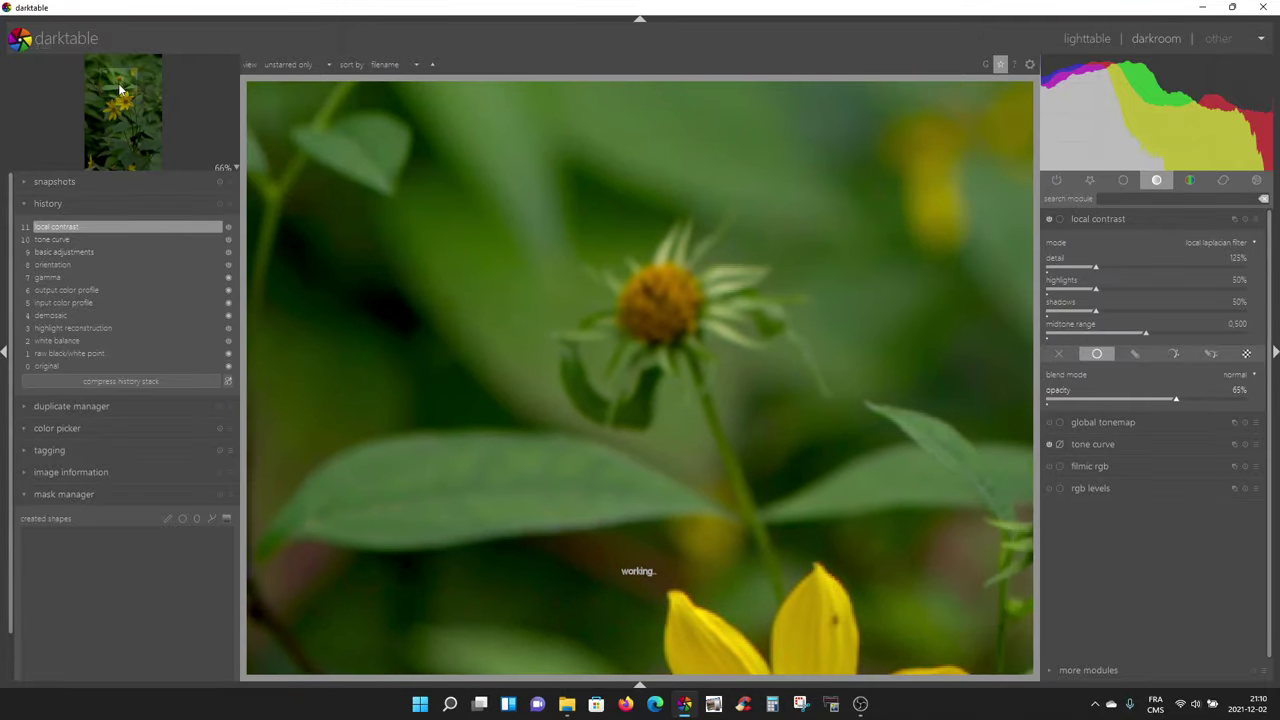
pyautogui.click(237, 171)
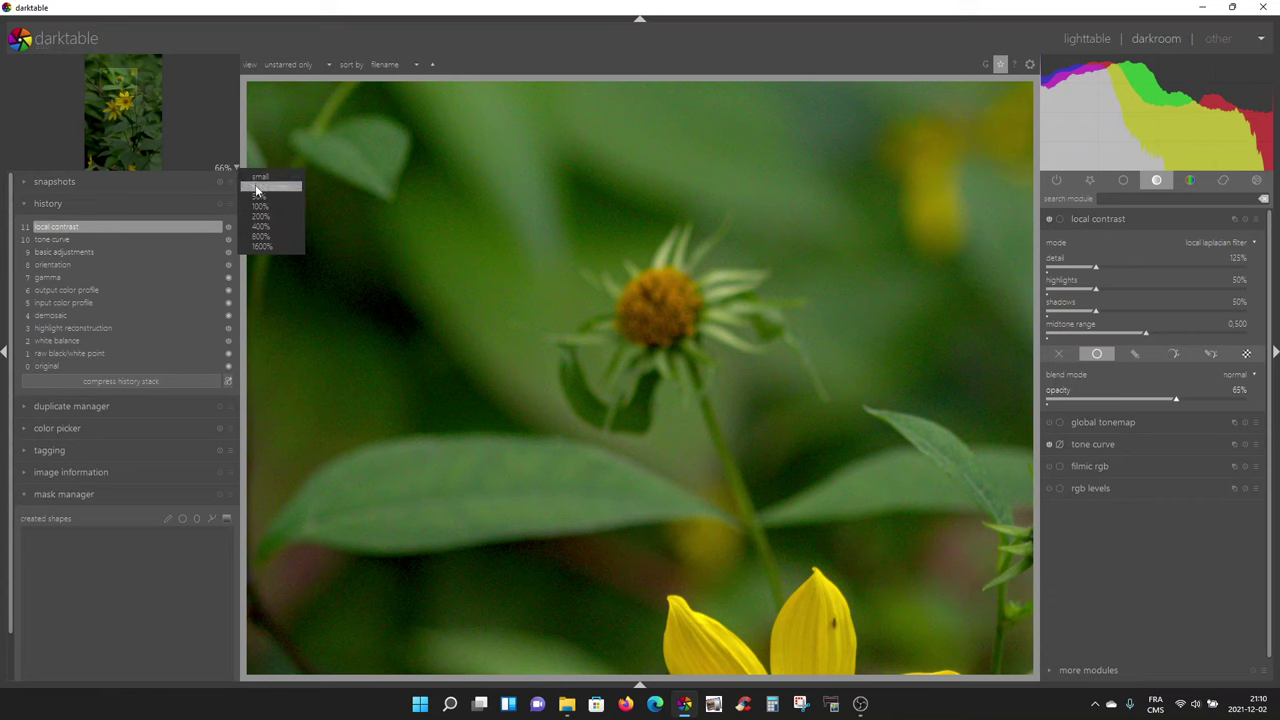
pyautogui.click(256, 188)
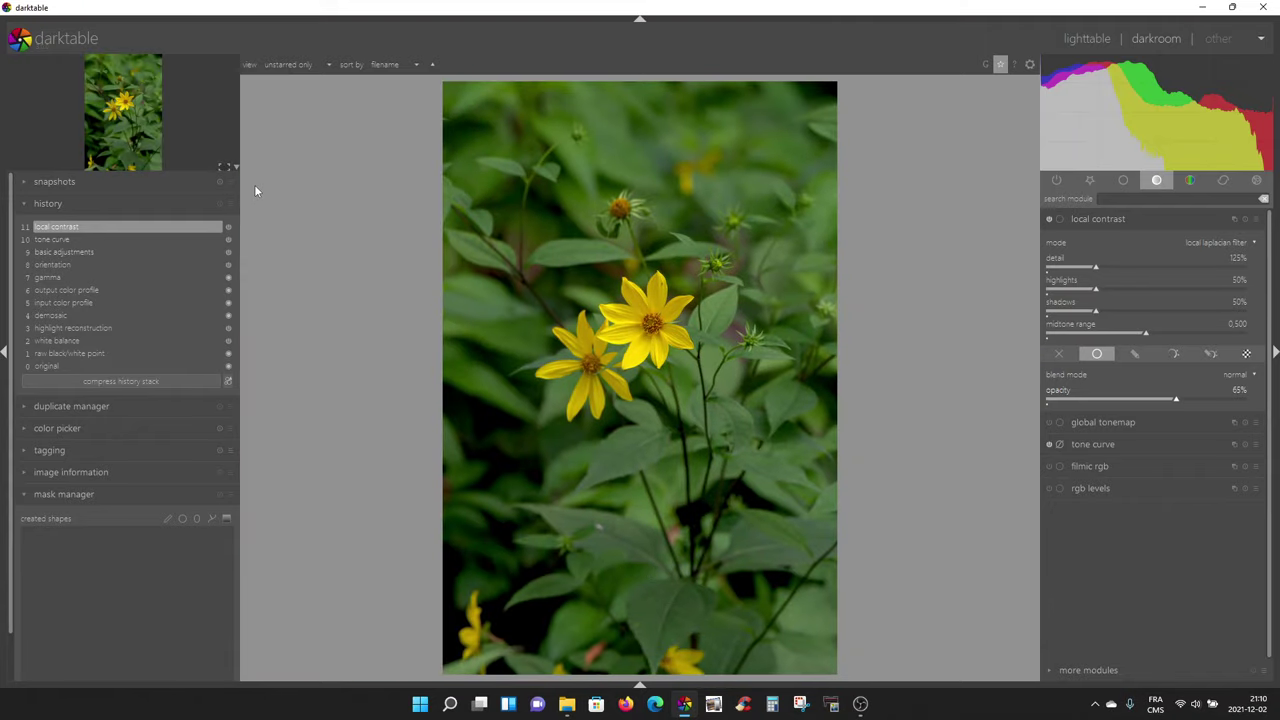
# Compare the whole photo repeatedly with local contrast off and on
pyautogui.click(1049, 219)
pyautogui.click(1049, 219)
pyautogui.click(1049, 219)
pyautogui.click(1049, 219)
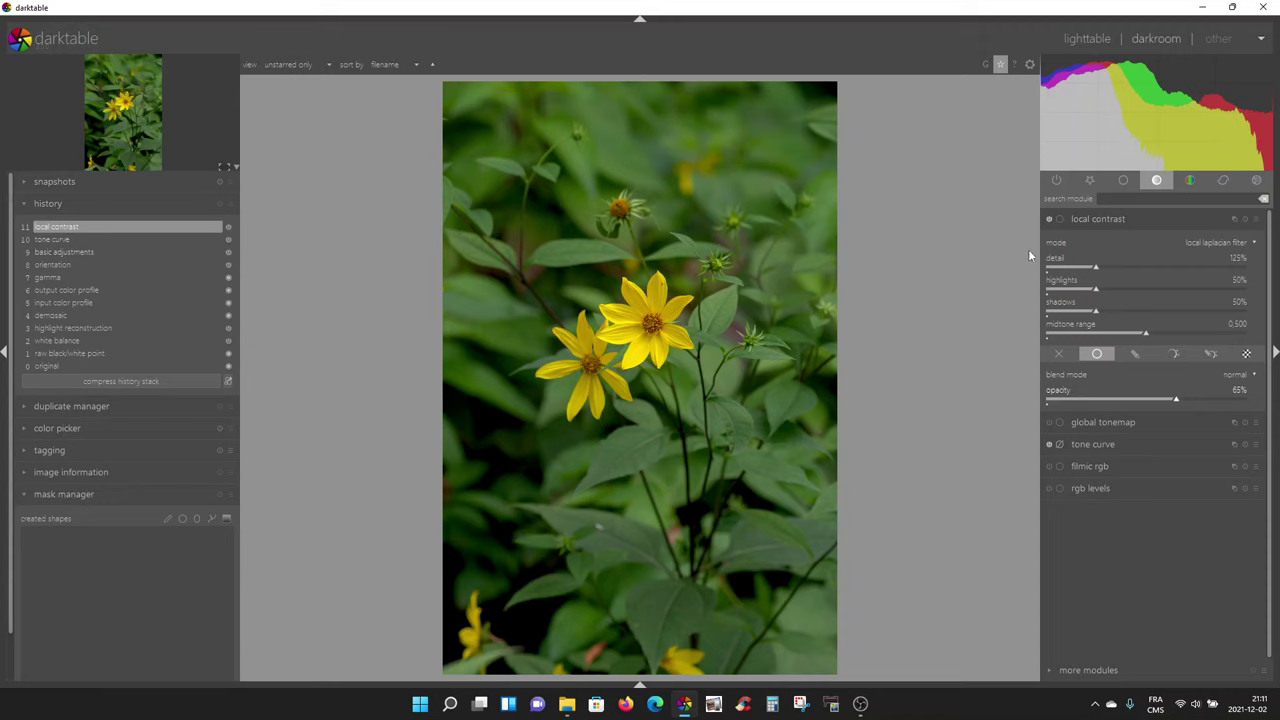
# Add a new instance of local contrast and compare the photo with that instance off and on
pyautogui.click(1235, 219)
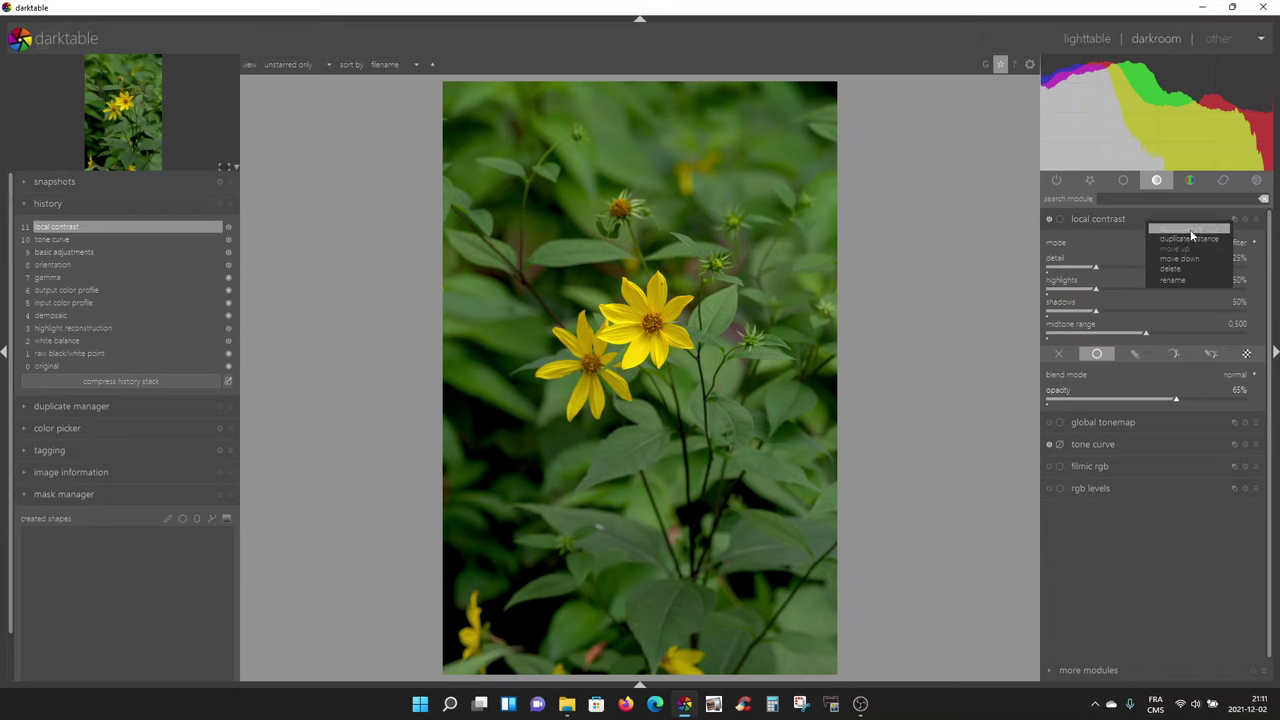
pyautogui.click(1190, 230)
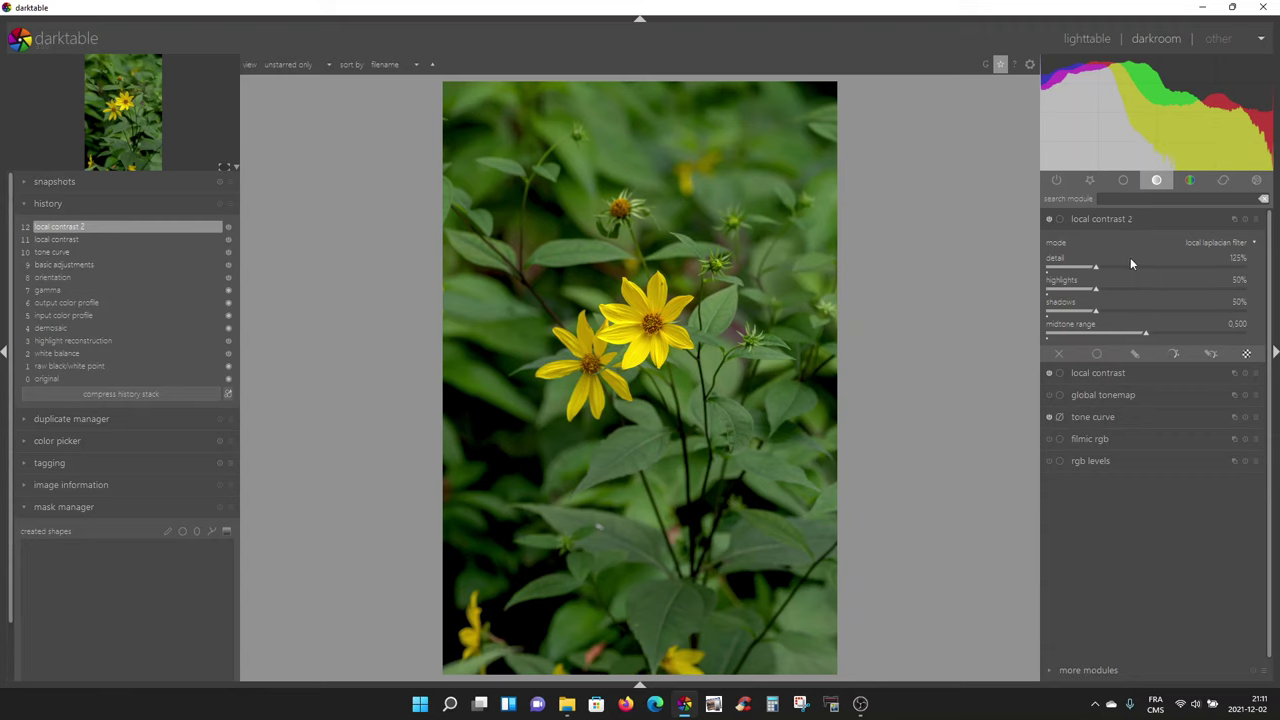
pyautogui.click(1052, 220)
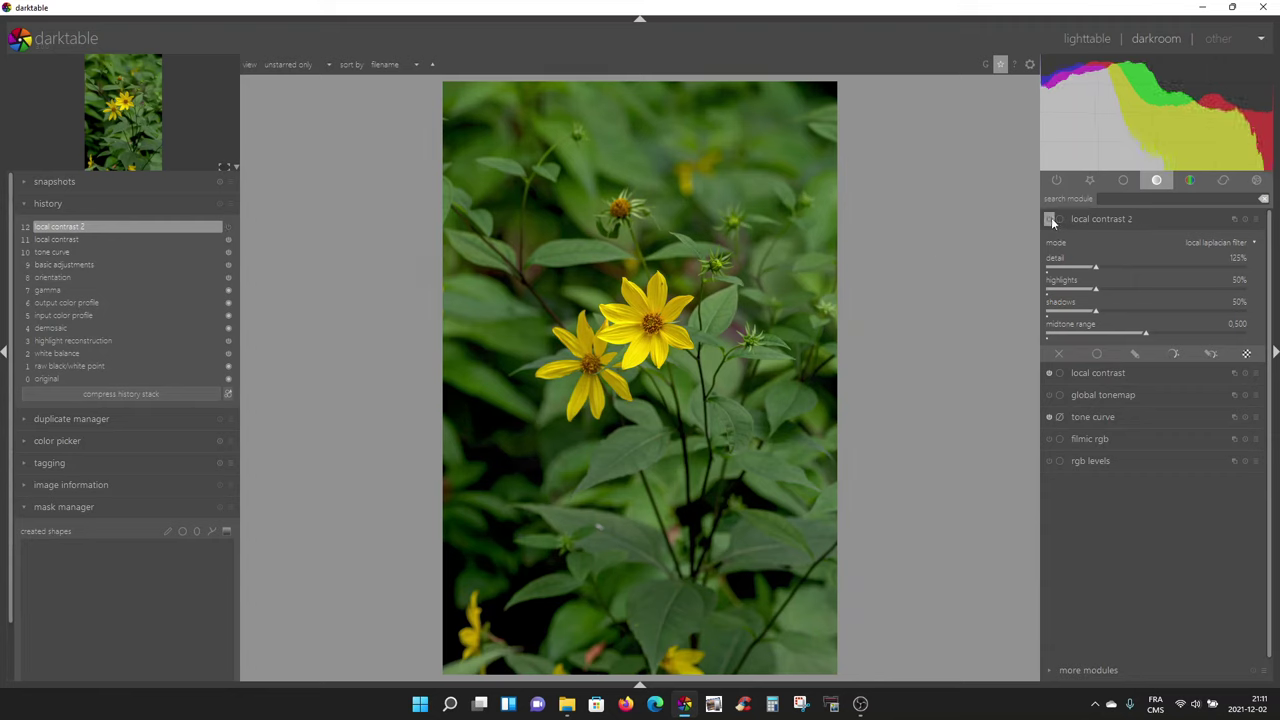
pyautogui.click(1052, 221)
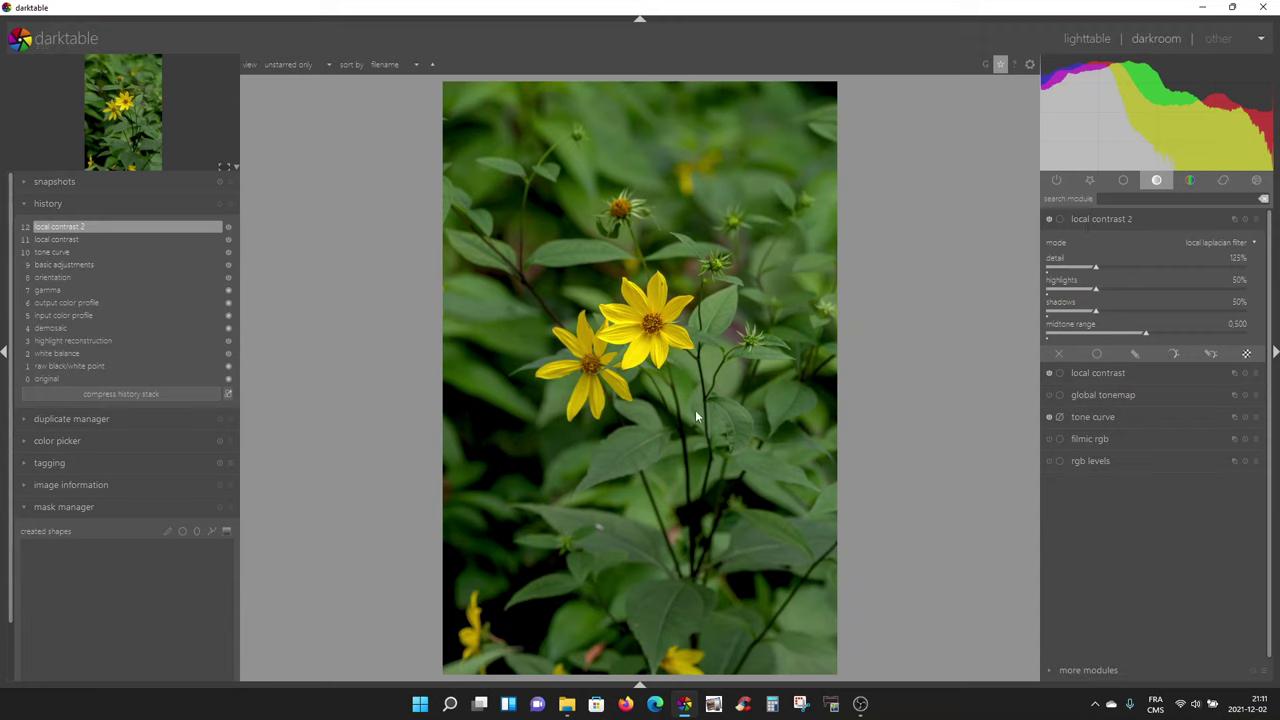
# Enable a drawn mask on the second local contrast instance and brush it over the petals of the upper yellow flower
pyautogui.click(1135, 354)
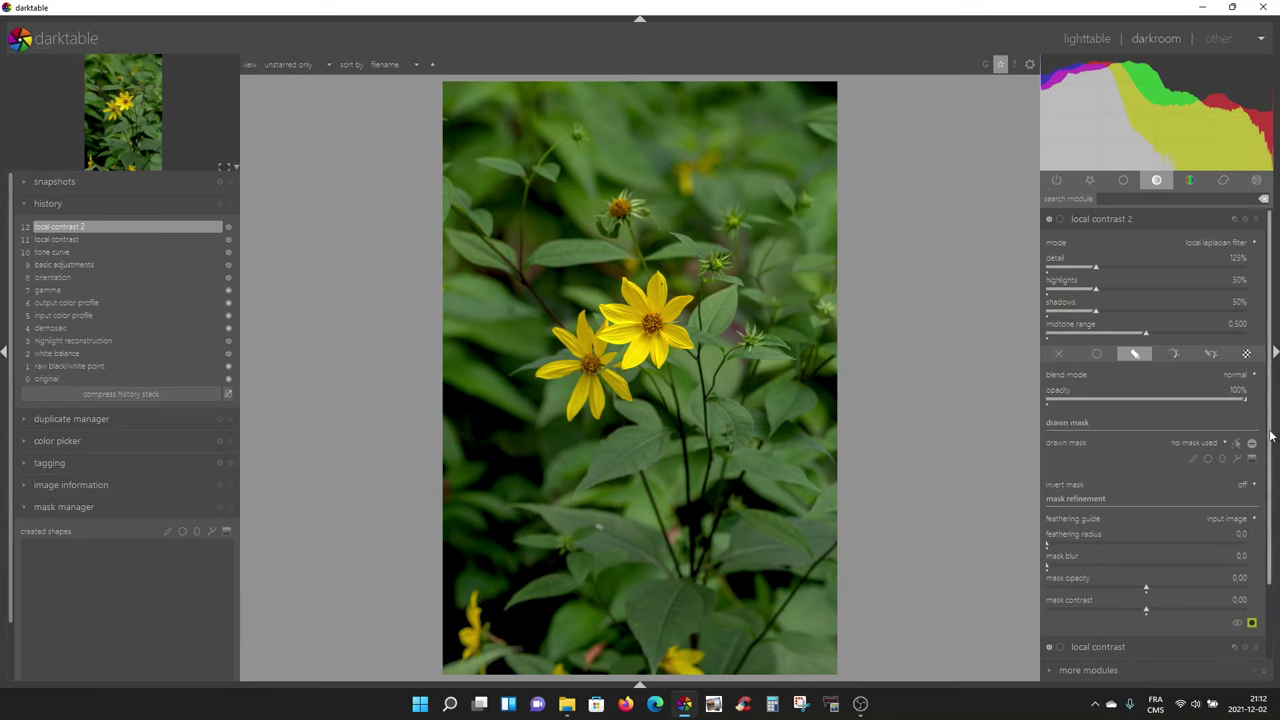
pyautogui.scroll(-1, 1270, 436)
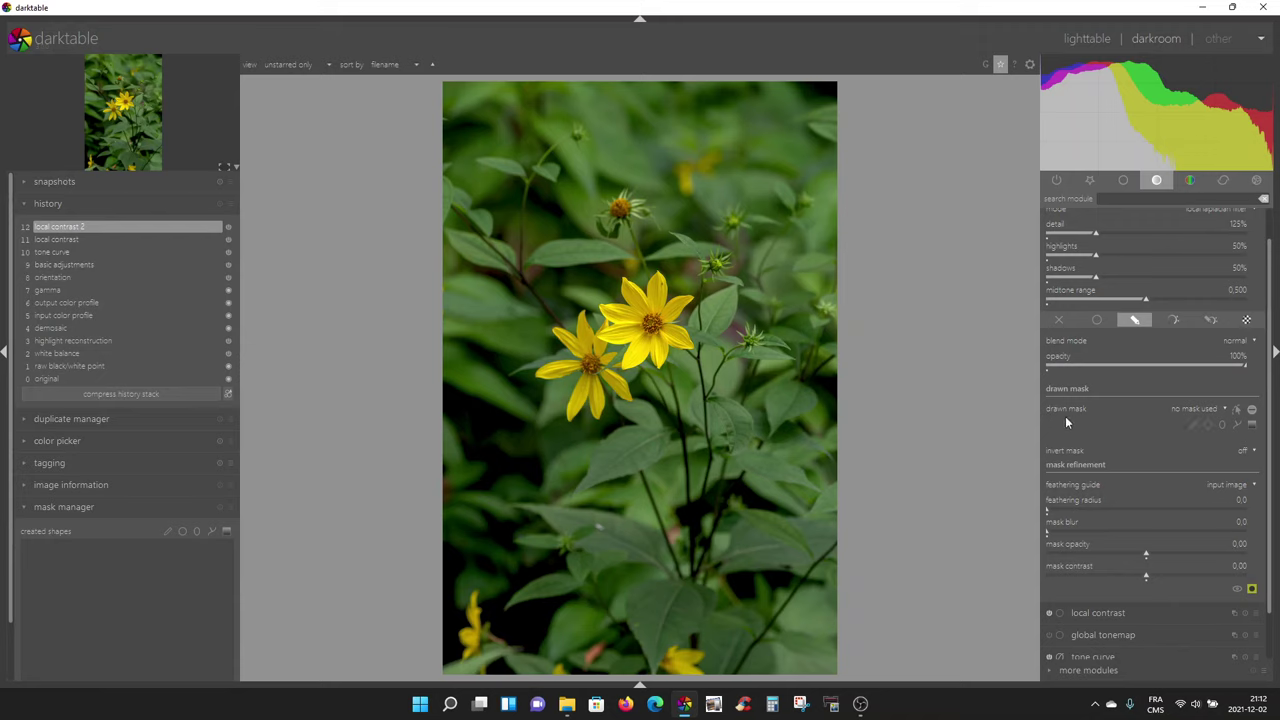
pyautogui.click(1193, 423)
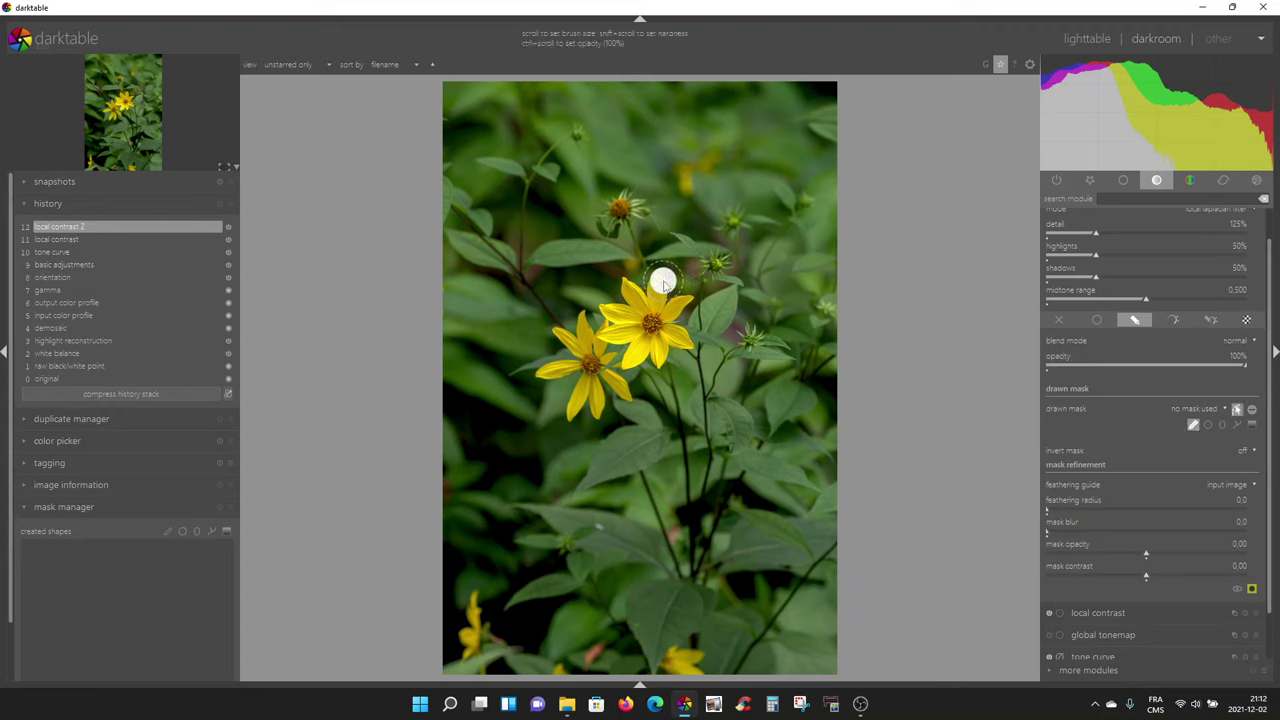
pyautogui.scroll(2, 669, 283)
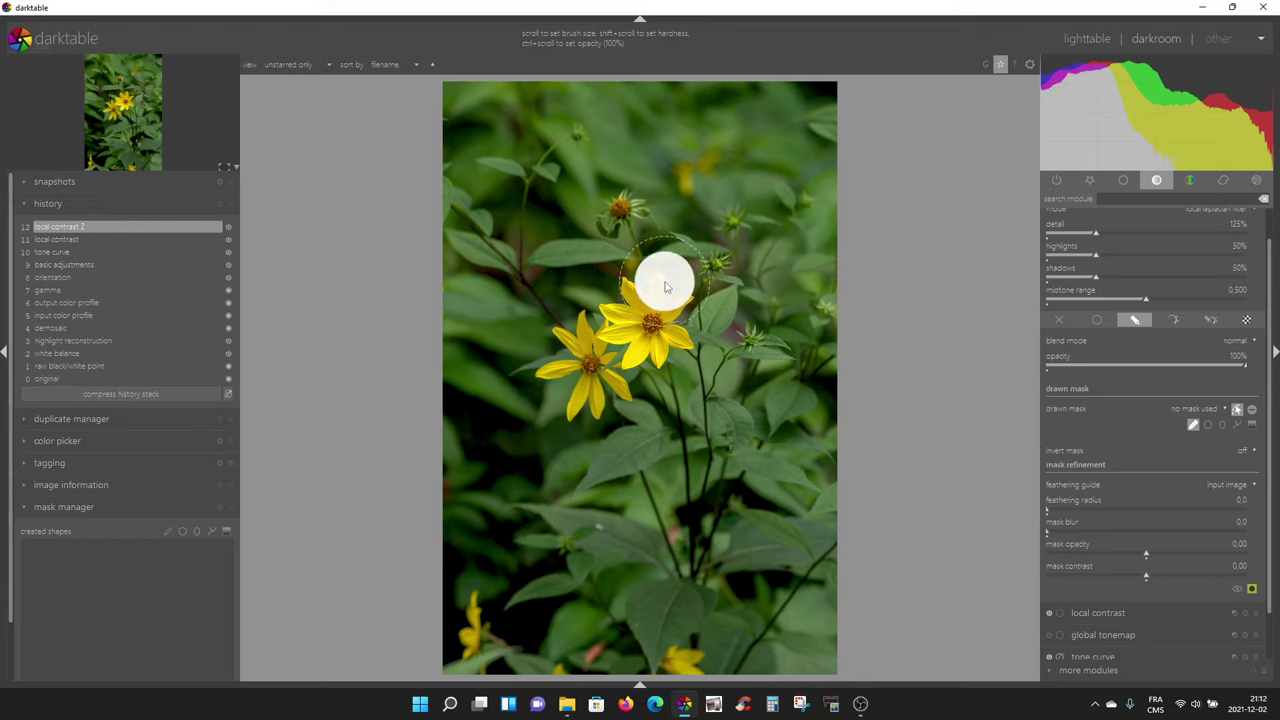
pyautogui.scroll(-3, 669, 285)
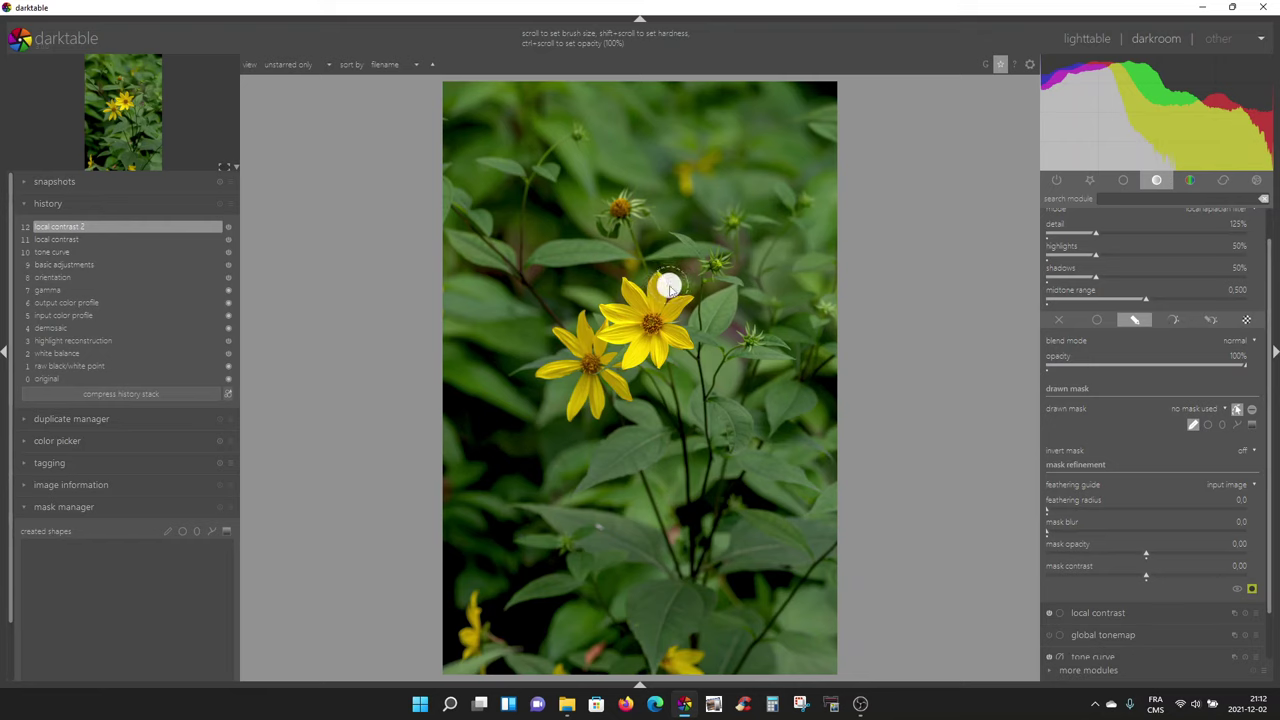
pyautogui.moveTo(660, 277)
pyautogui.mouseDown()
pyautogui.moveTo(661, 313)
pyautogui.moveTo(682, 307)
pyautogui.moveTo(672, 324)
pyautogui.moveTo(683, 342)
pyautogui.moveTo(667, 333)
pyautogui.moveTo(658, 354)
pyautogui.moveTo(633, 355)
pyautogui.moveTo(651, 334)
pyautogui.moveTo(611, 331)
pyautogui.moveTo(636, 309)
pyautogui.mouseUp()
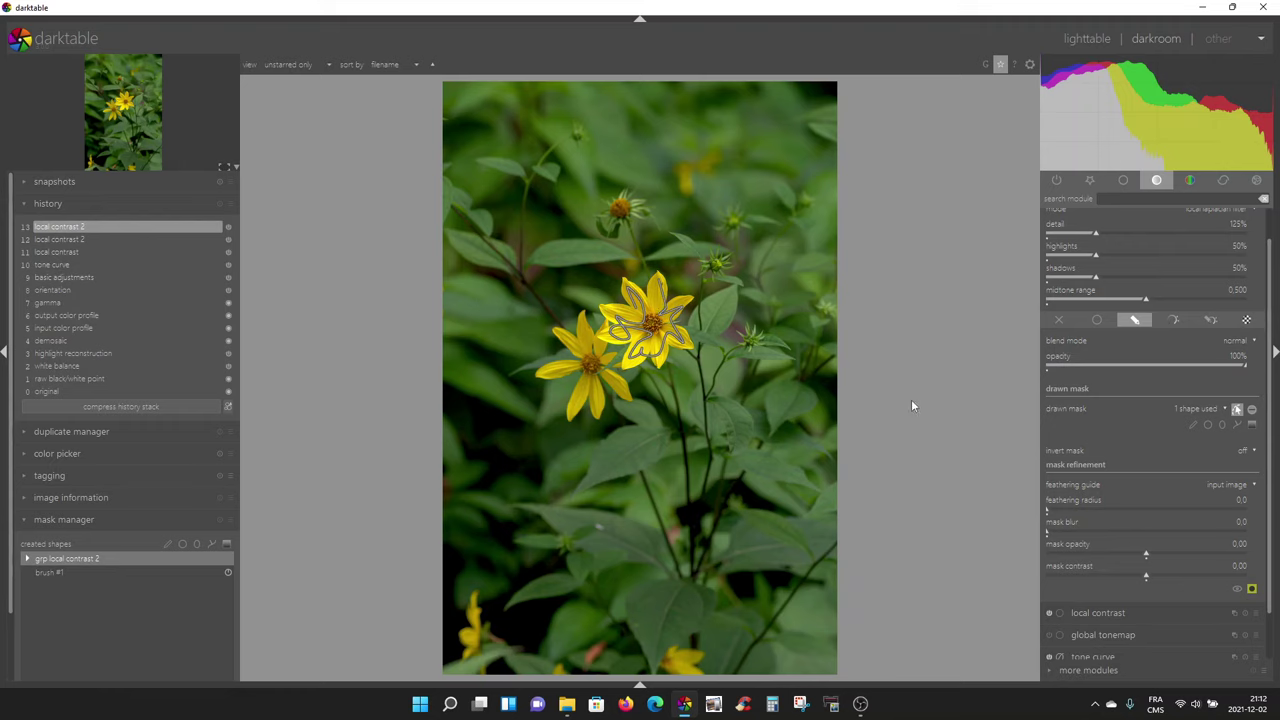
# Check the brush mask's outline by hiding and showing it, leave it hidden, and examine the two flowers up close
pyautogui.click(1238, 411)
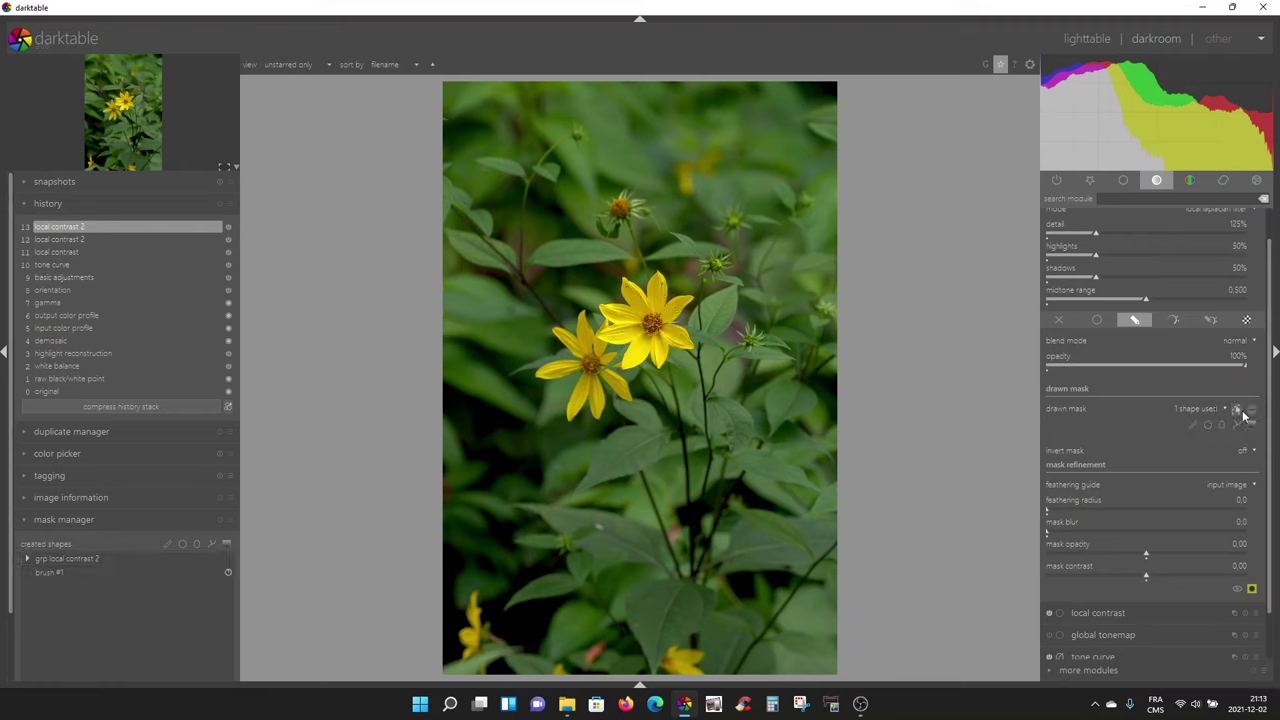
pyautogui.click(1238, 411)
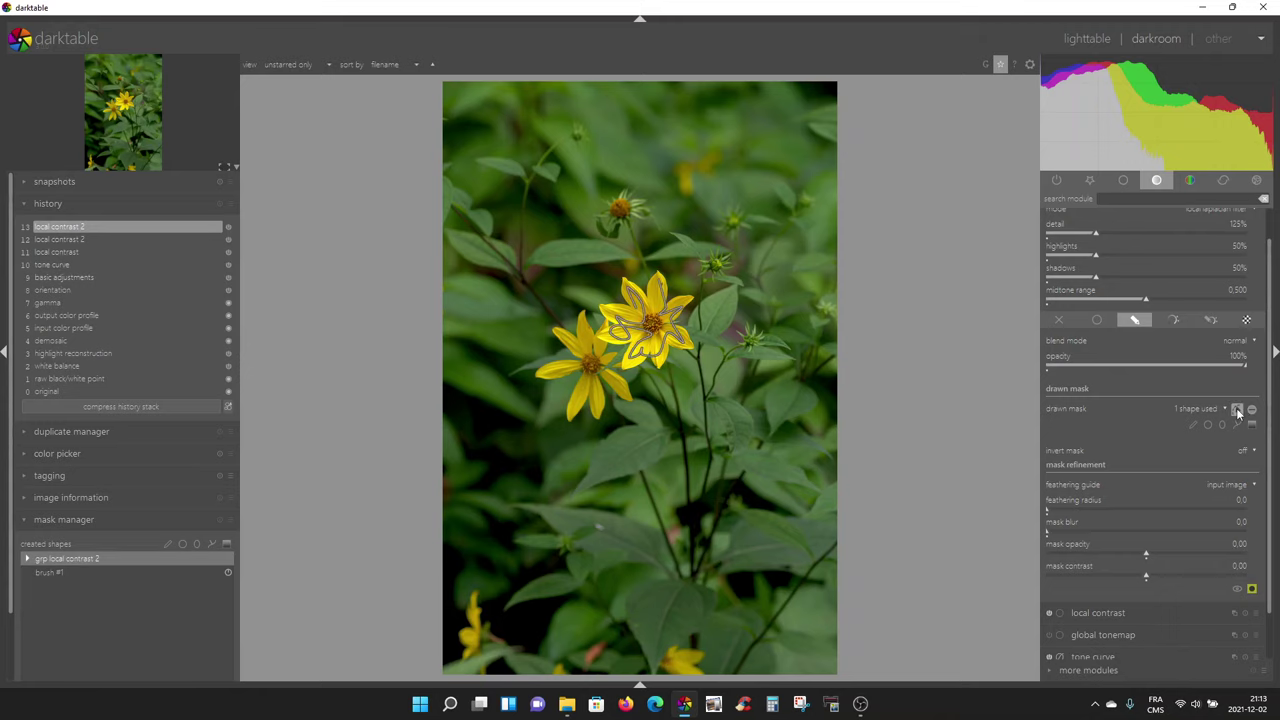
pyautogui.click(1238, 411)
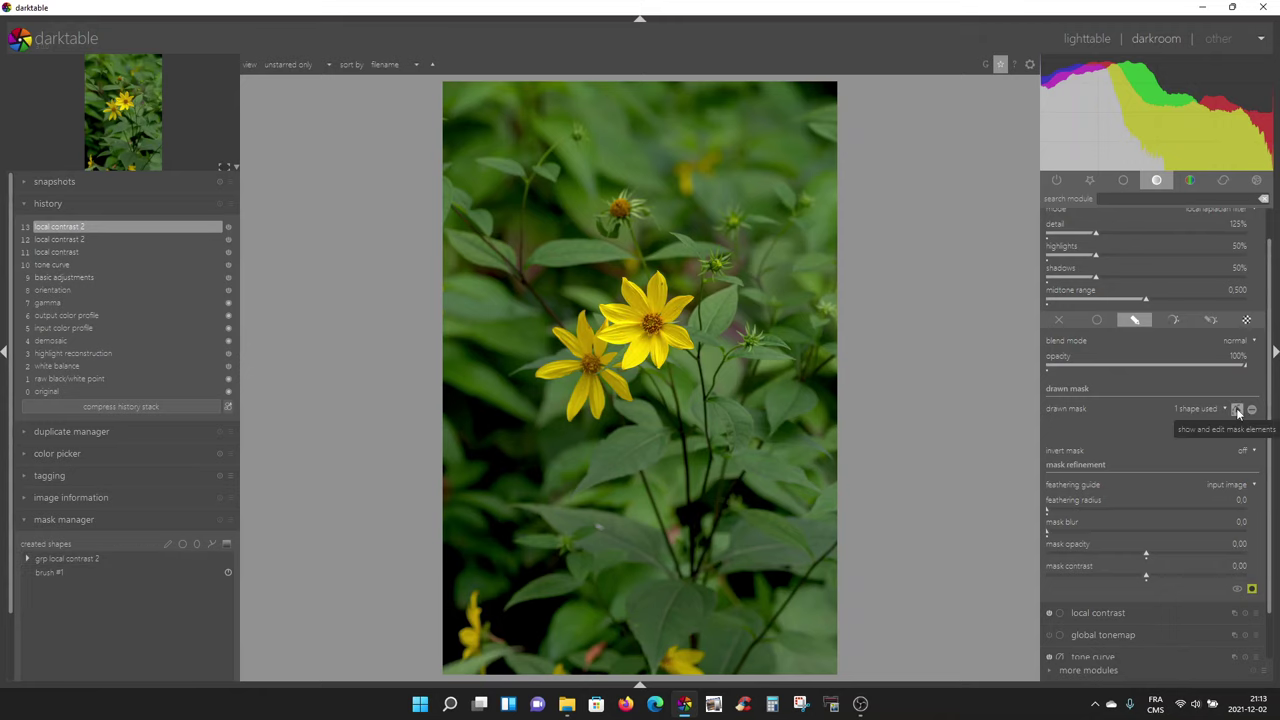
pyautogui.middleClick(680, 376)
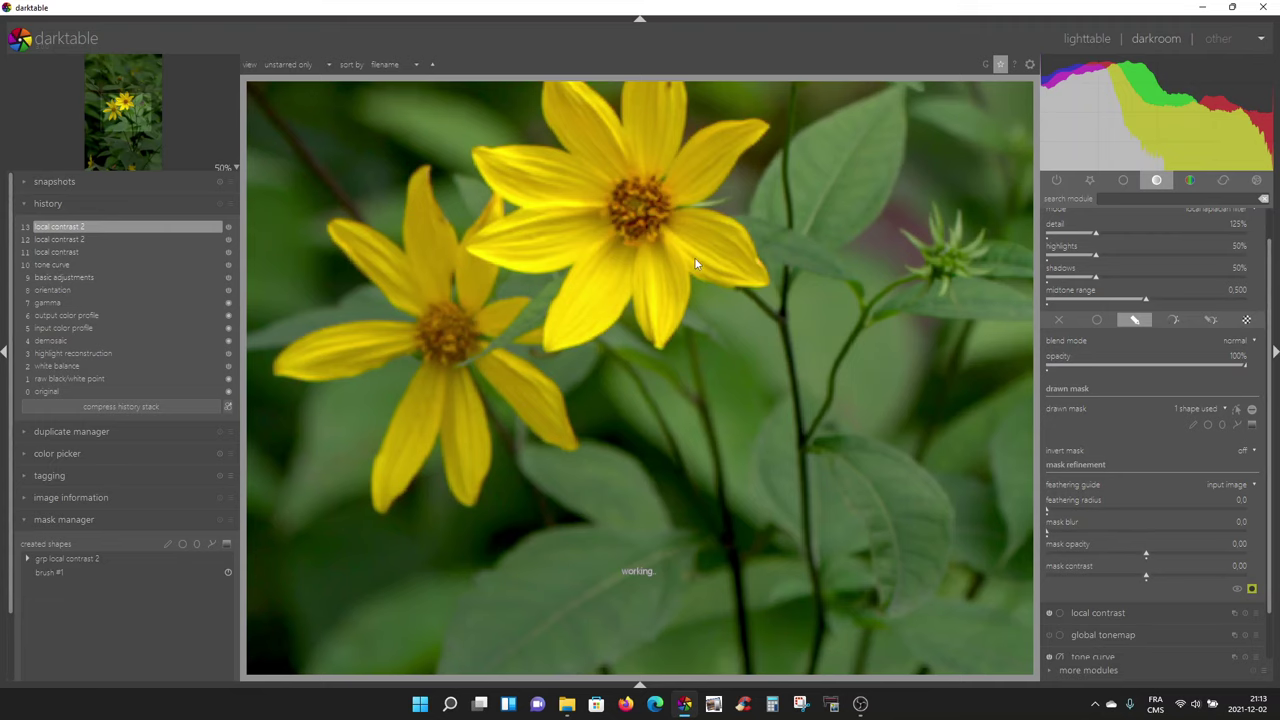
pyautogui.moveTo(694, 257); pyautogui.dragTo(711, 314)
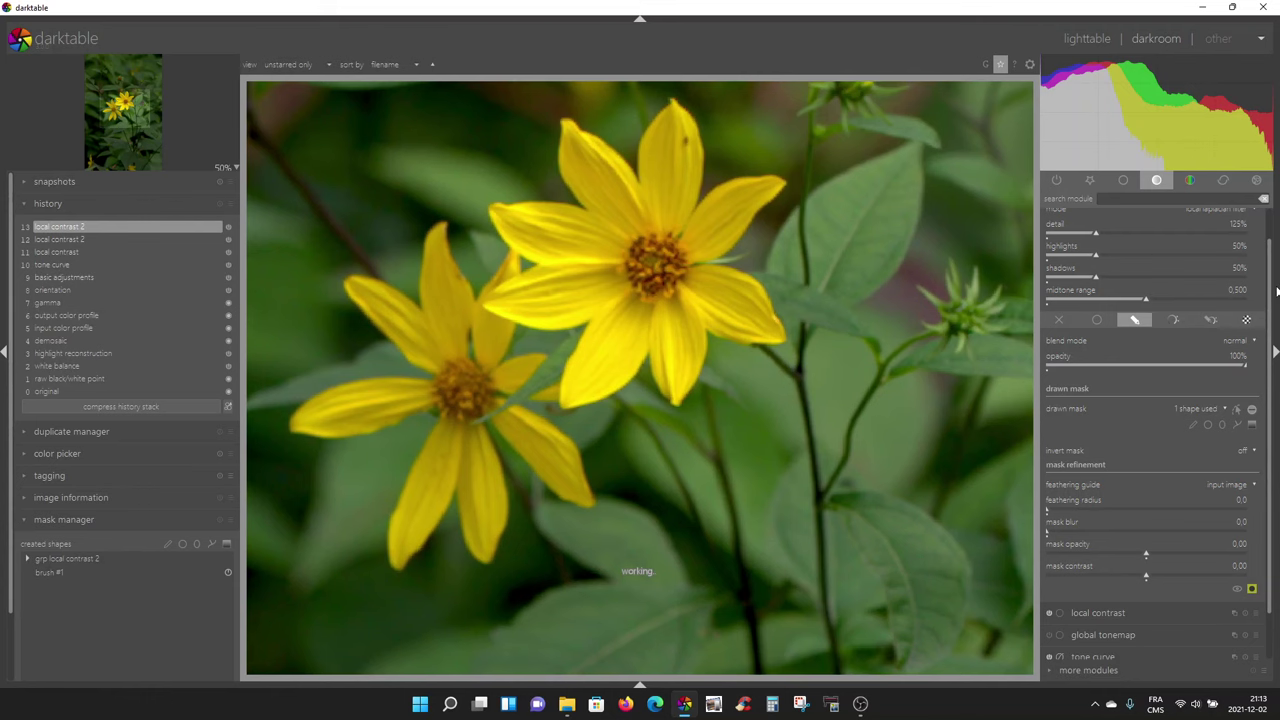
# Try the second local contrast instance's detail at 384% and 100%, and return it to 125%
pyautogui.scroll(1, 1271, 291)
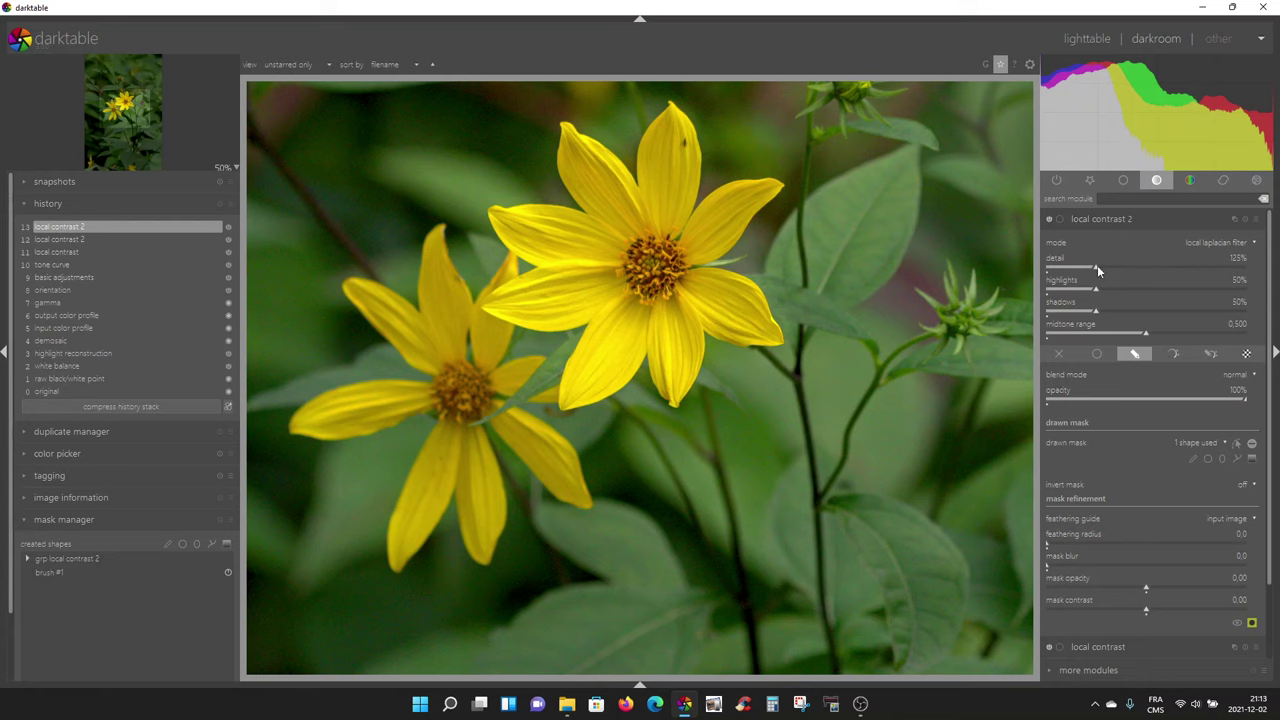
pyautogui.moveTo(1109, 268); pyautogui.dragTo(1191, 266)
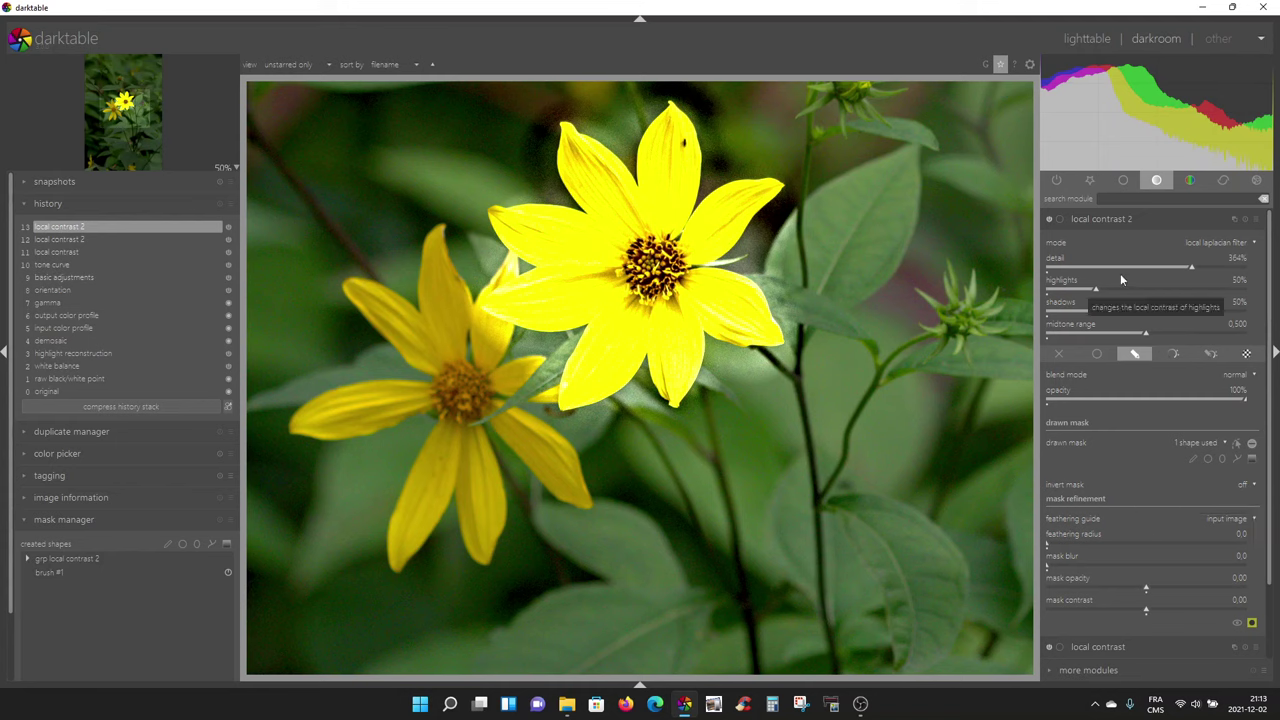
pyautogui.click(1086, 264)
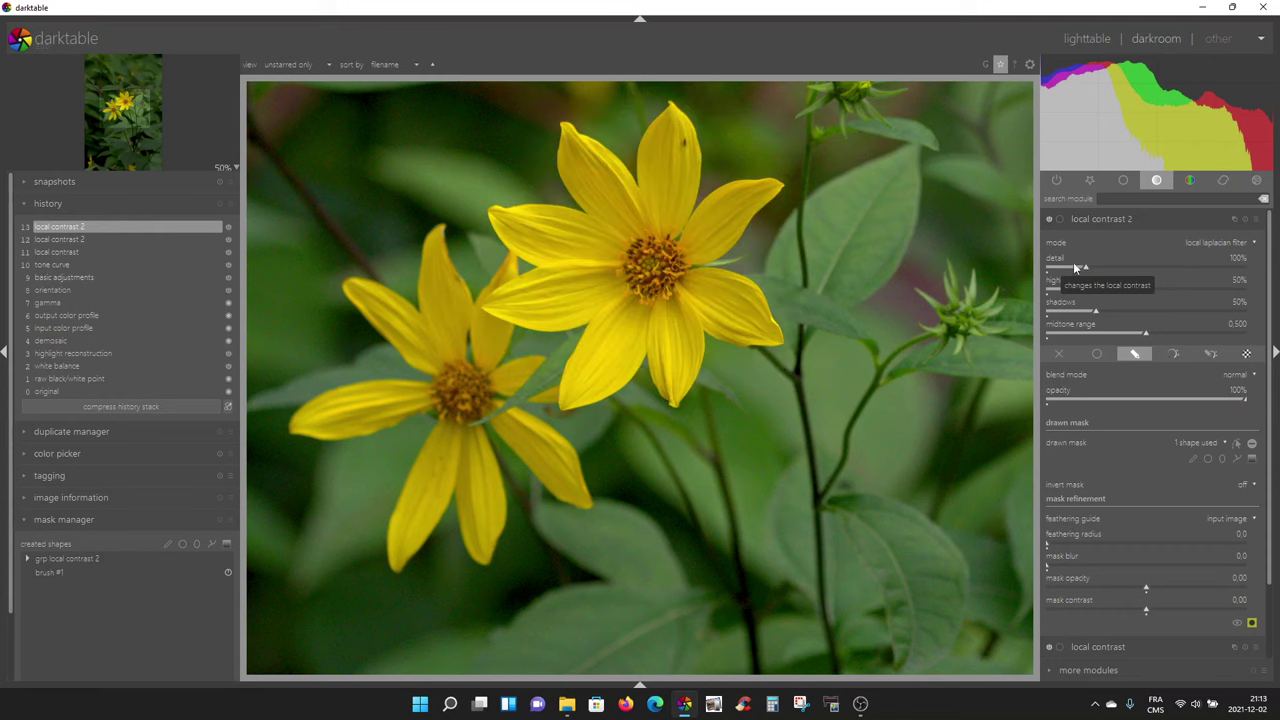
pyautogui.scroll(1, 1053, 262)
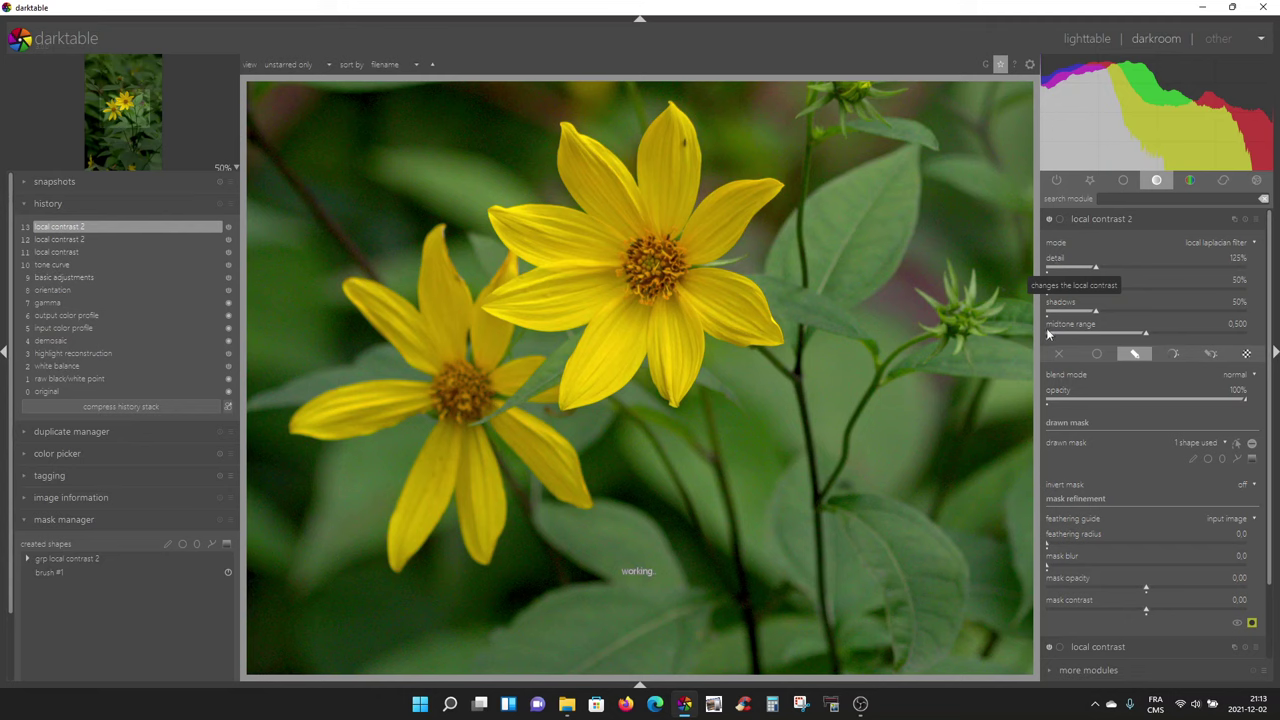
# Show the brush mask's outline on the upper flower and remove the brush shape from the second local contrast instance
pyautogui.click(1236, 445)
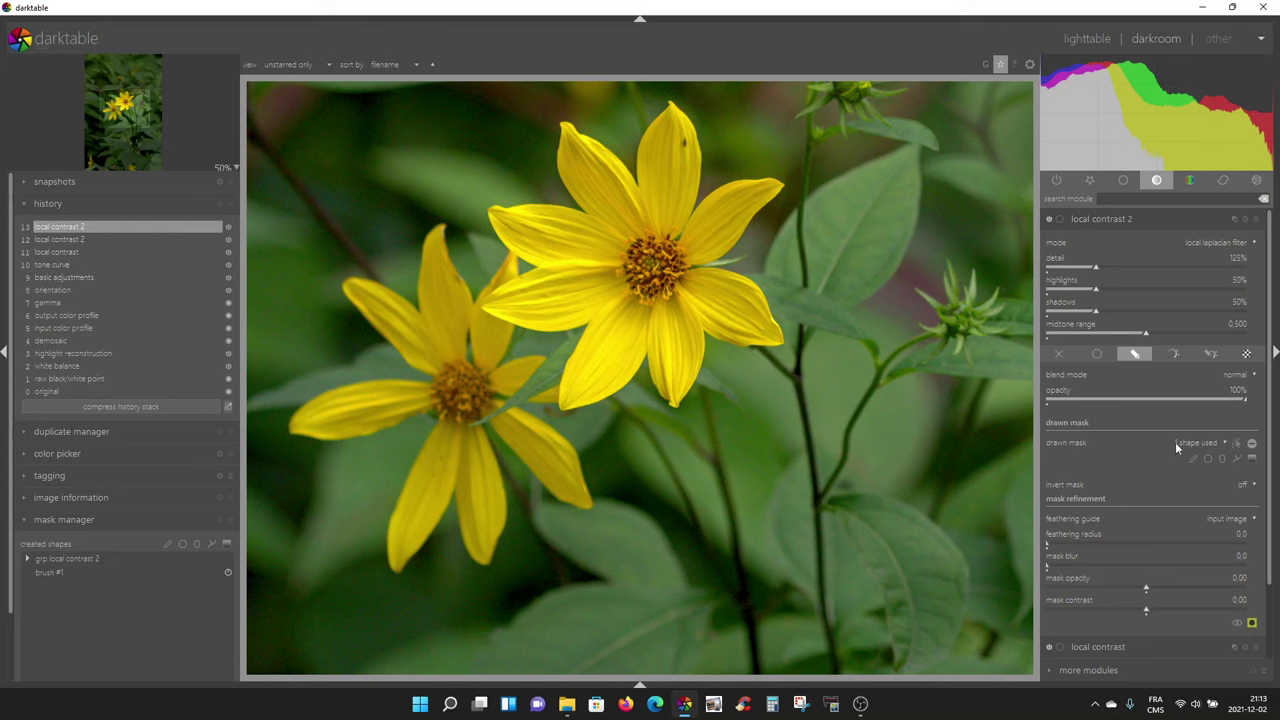
pyautogui.click(1236, 443)
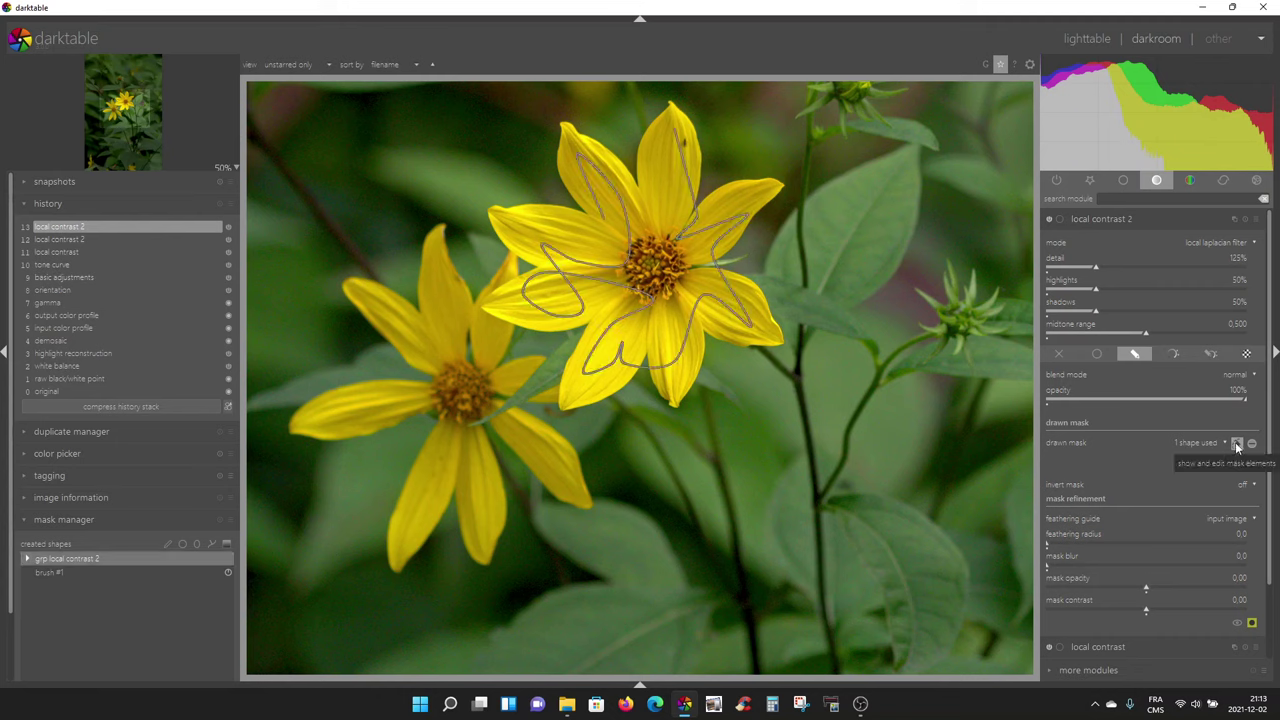
pyautogui.rightClick(668, 257)
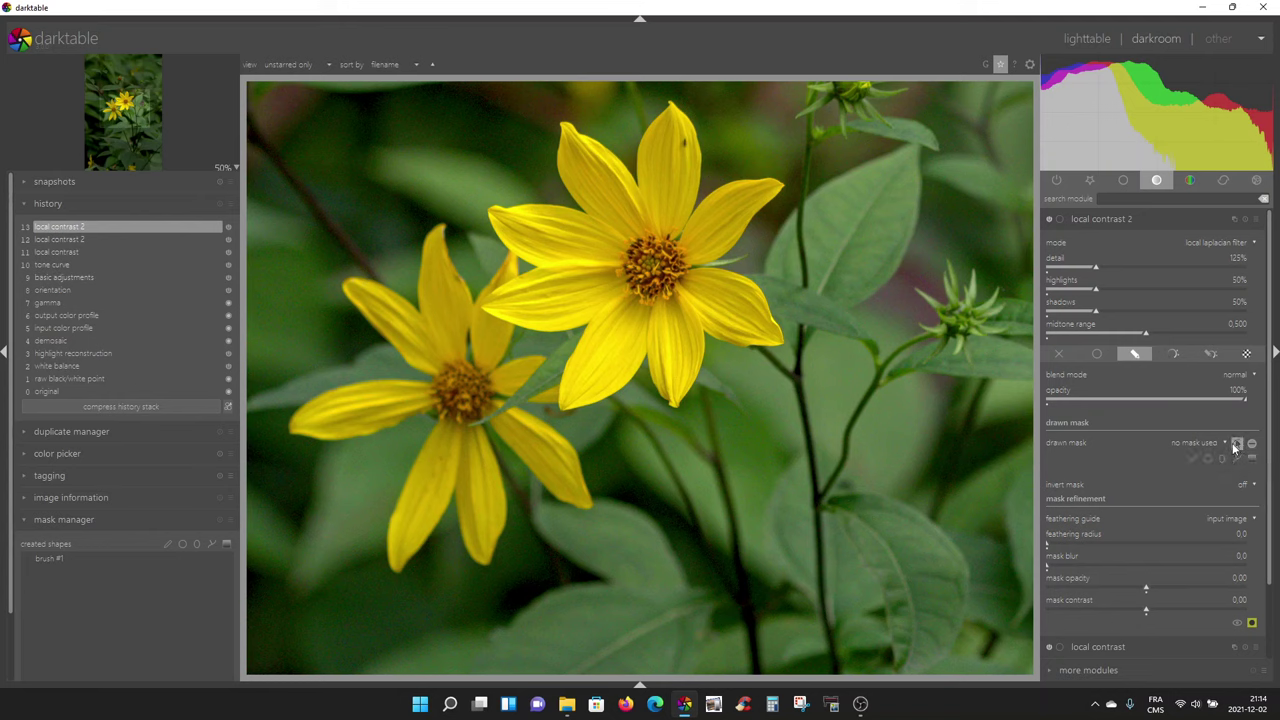
# Add a circle mask over the upper flower, centred near its brown centre, for the second local contrast instance
pyautogui.scroll(-1, 1268, 390)
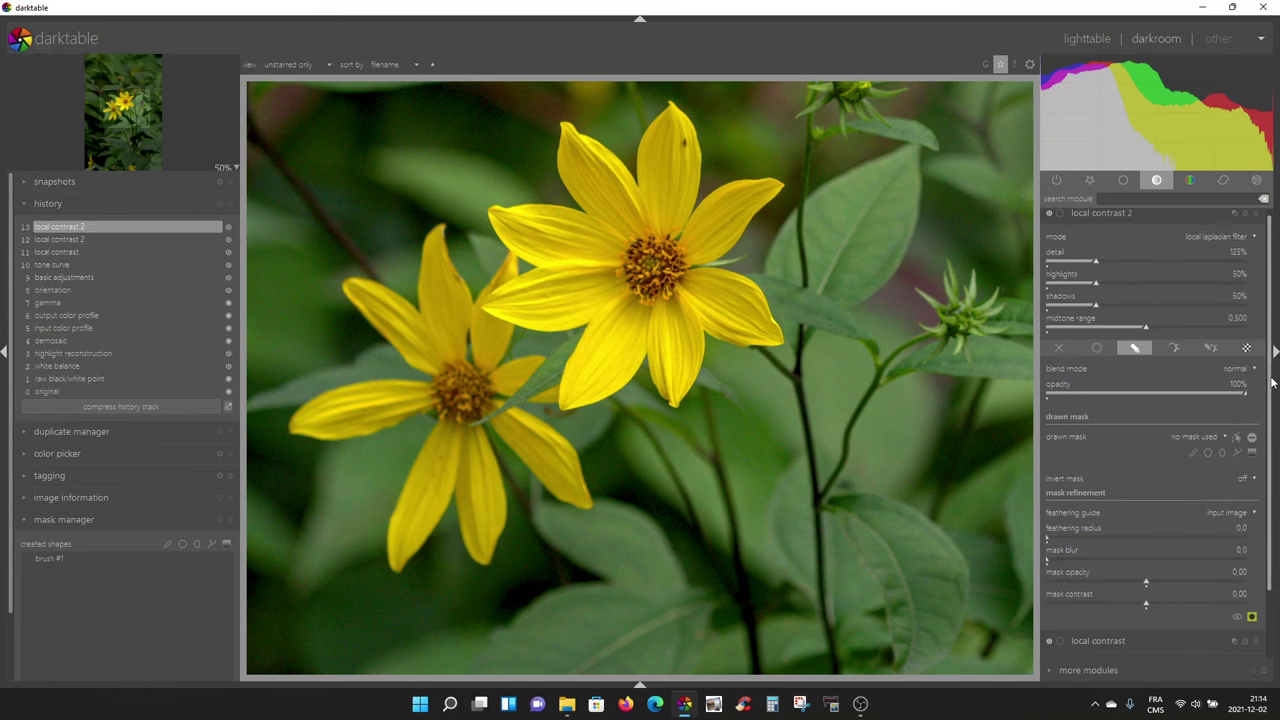
pyautogui.scroll(-1, 1272, 399)
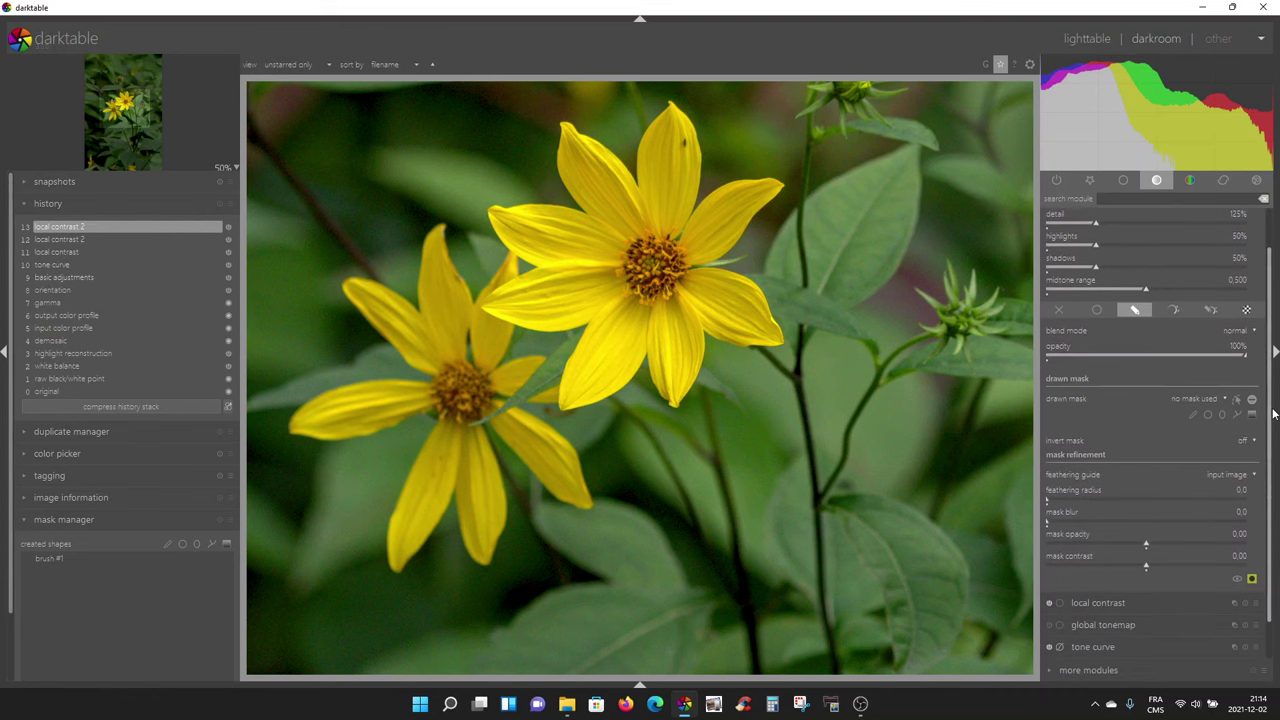
pyautogui.click(1207, 414)
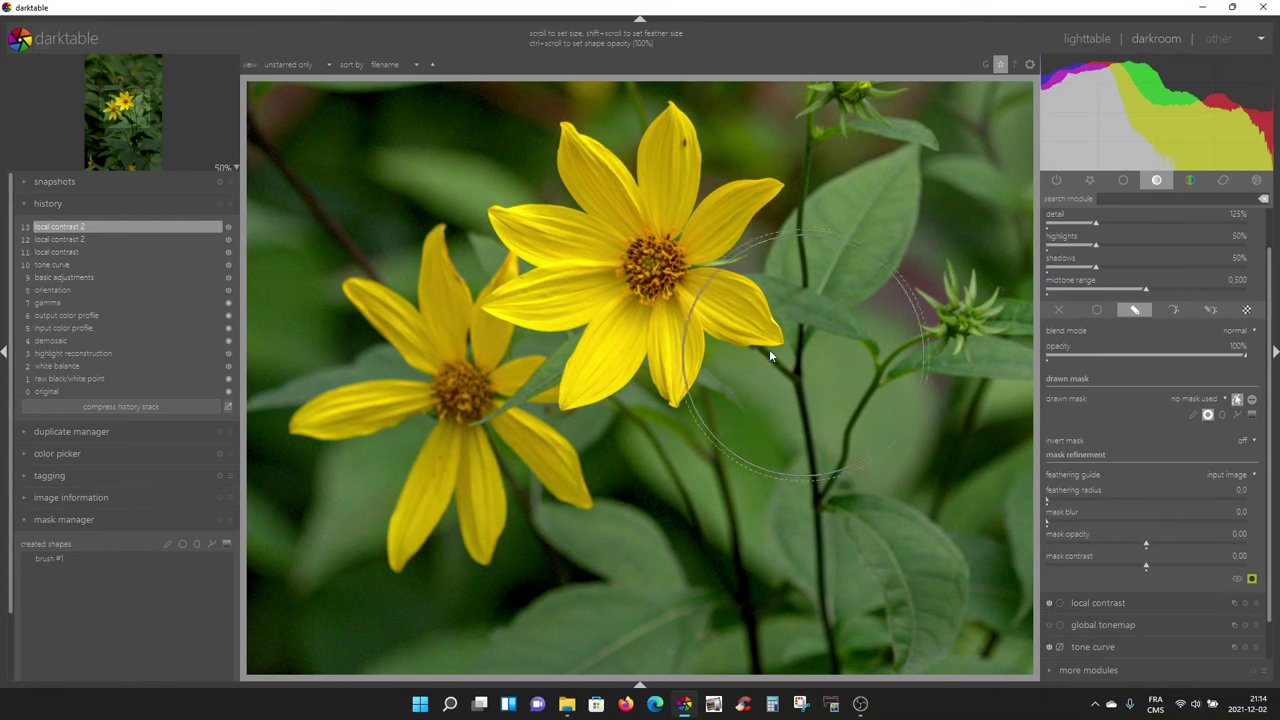
pyautogui.click(642, 272)
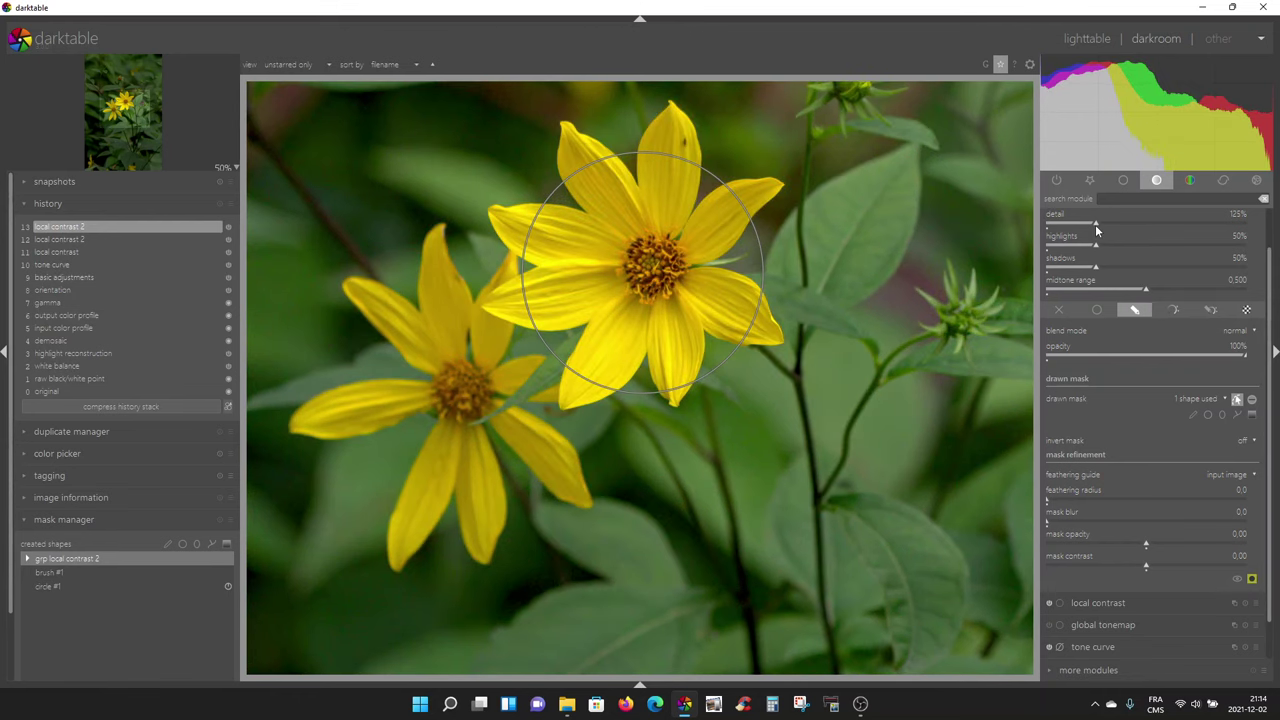
# Try the detail at 445% inside the circle, remove the circle mask and reset the detail to 125%
pyautogui.moveTo(1095, 224); pyautogui.dragTo(1125, 220)
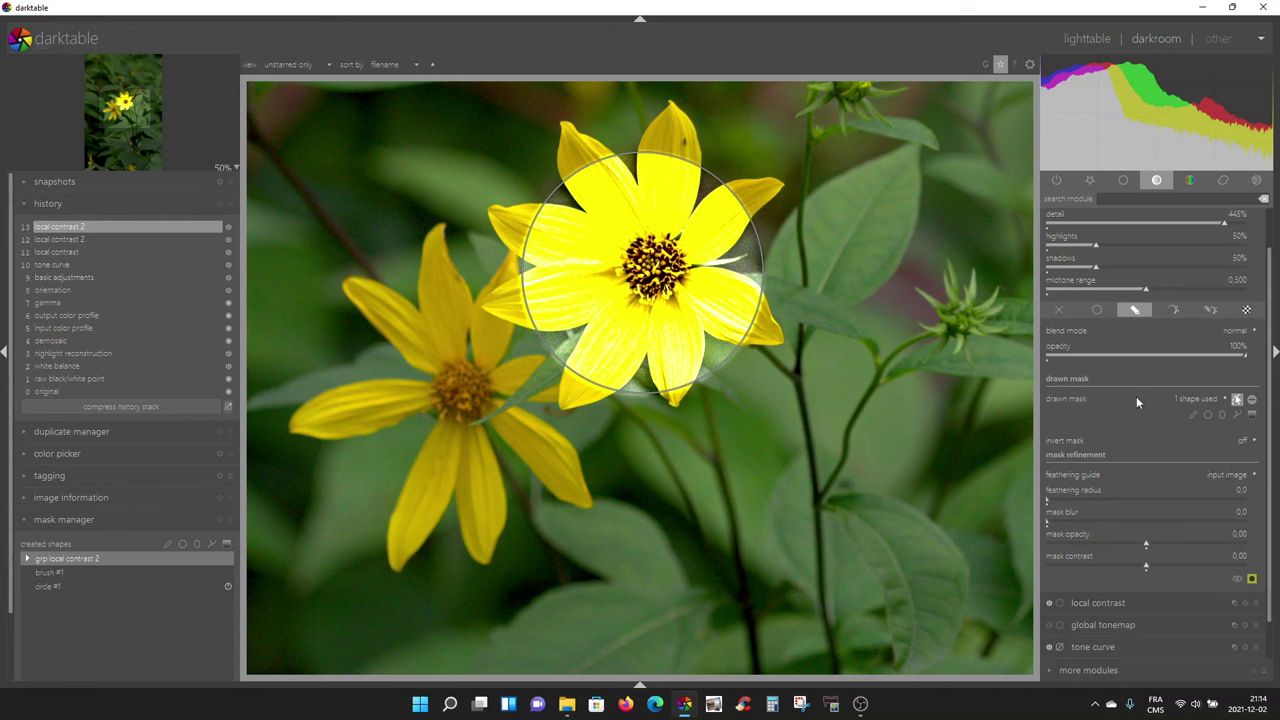
pyautogui.rightClick(620, 215)
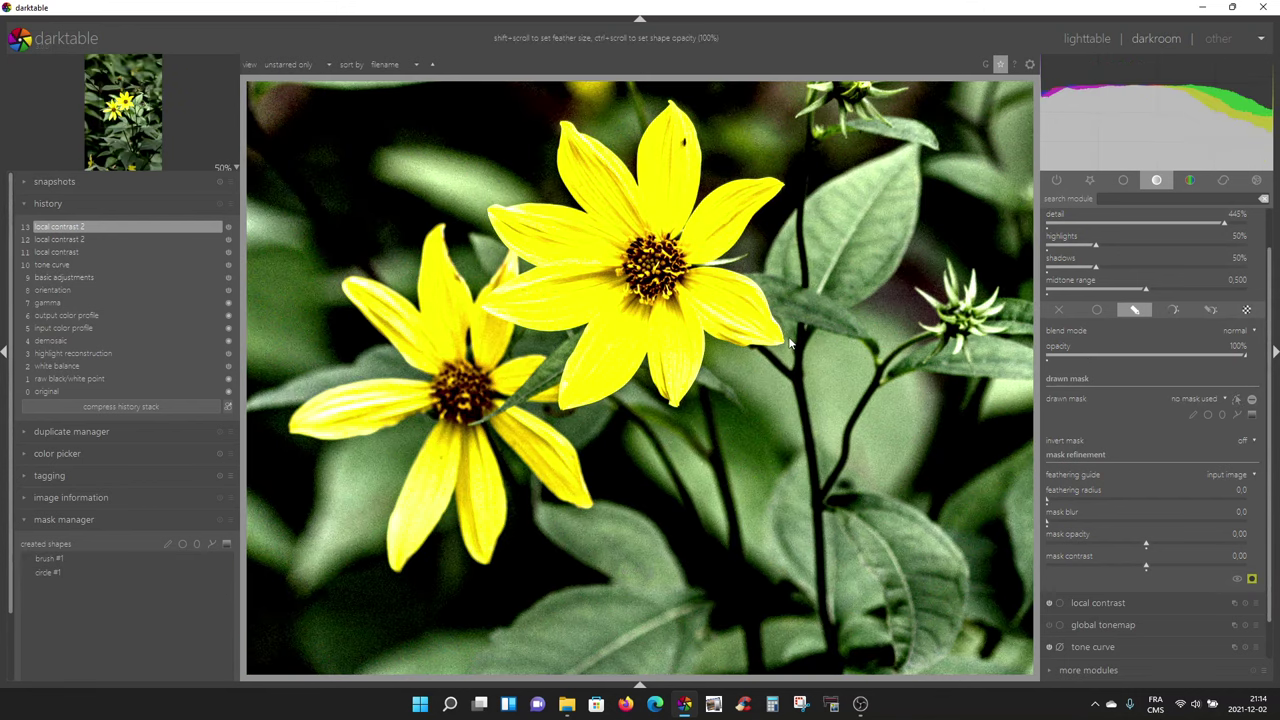
pyautogui.doubleClick(1052, 220)
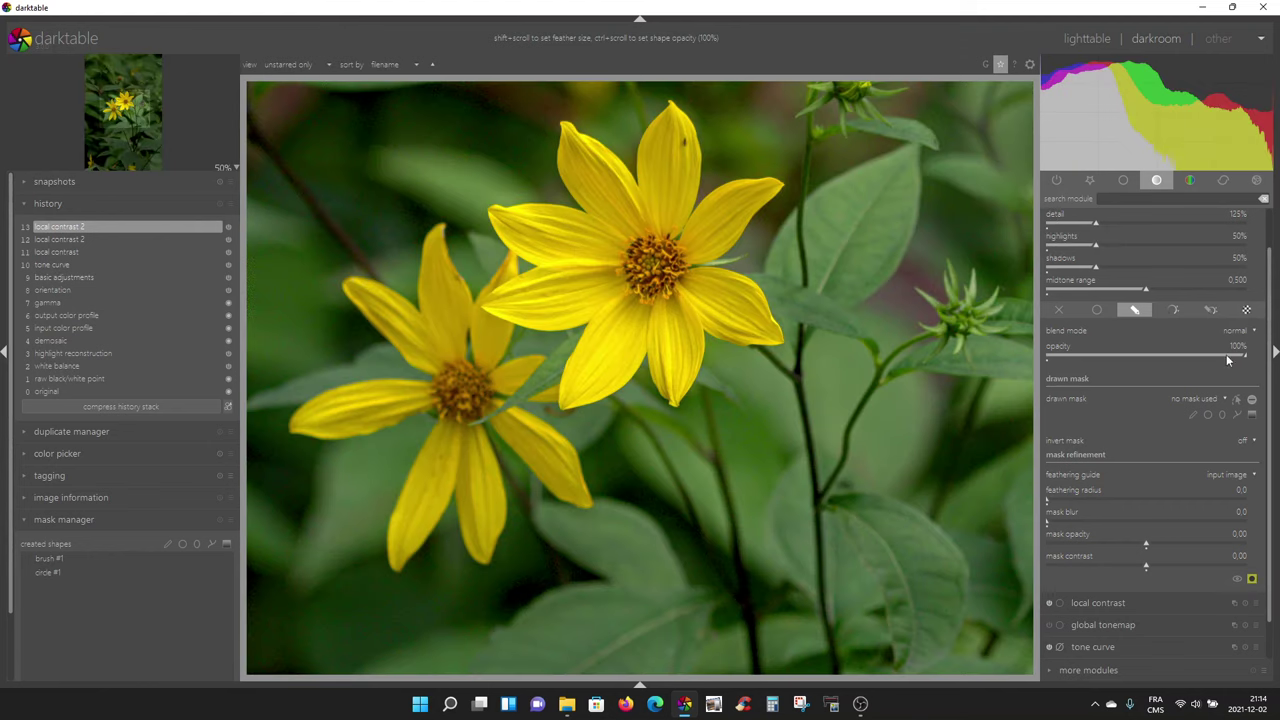
# Add an ellipse mask on the upper flower's centre and enlarge it to reach partway along the petals
pyautogui.click(1220, 415)
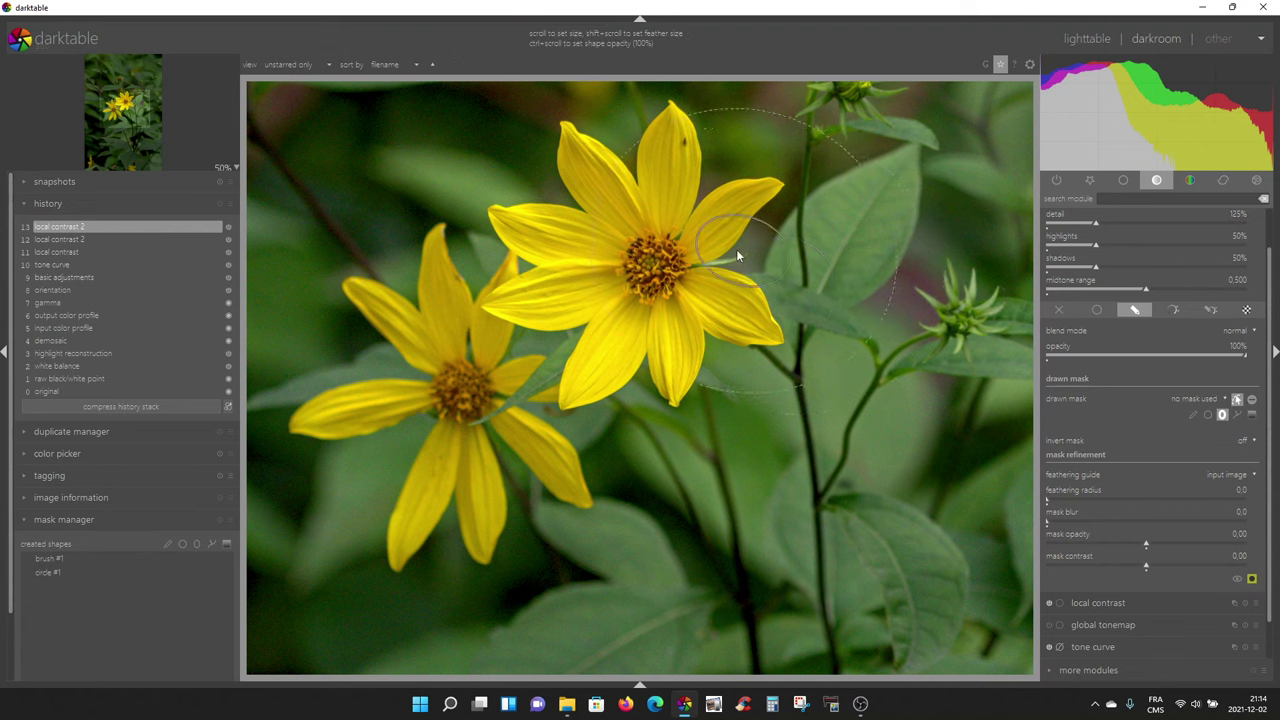
pyautogui.click(652, 268)
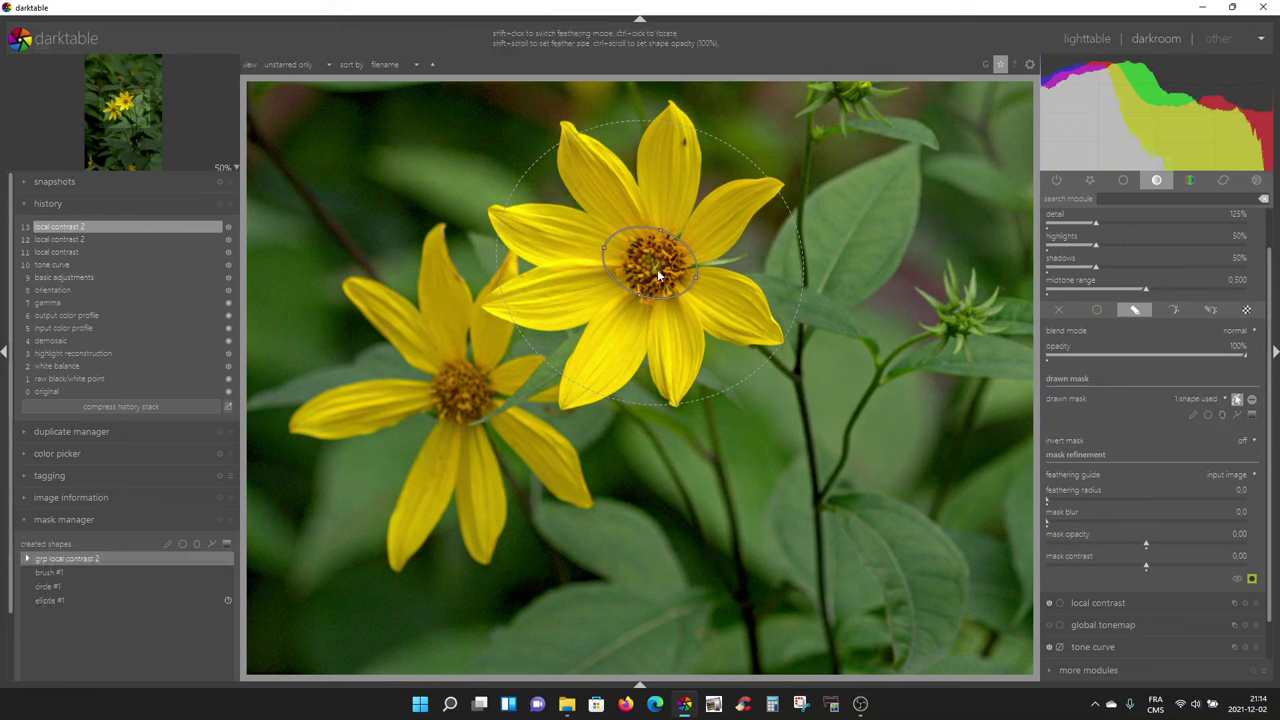
pyautogui.scroll(-1, 655, 272)
pyautogui.scroll(2, 655, 273)
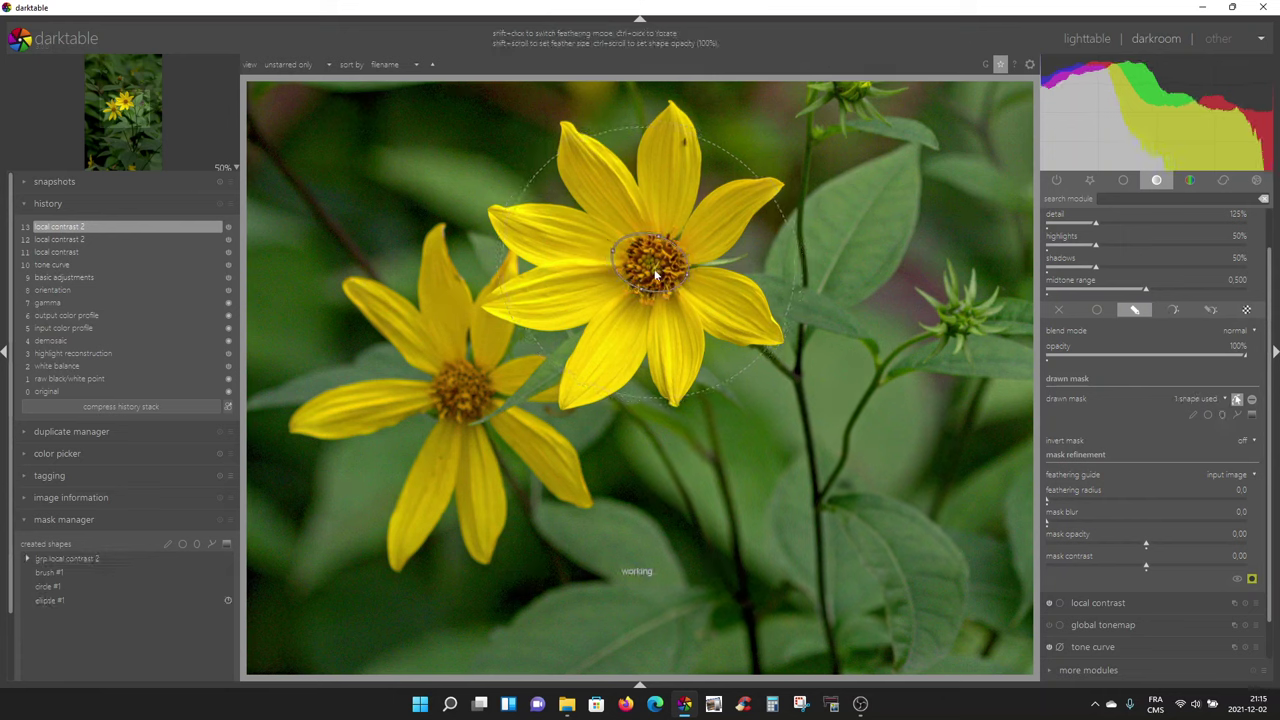
pyautogui.scroll(3, 654, 277)
pyautogui.scroll(2, 652, 280)
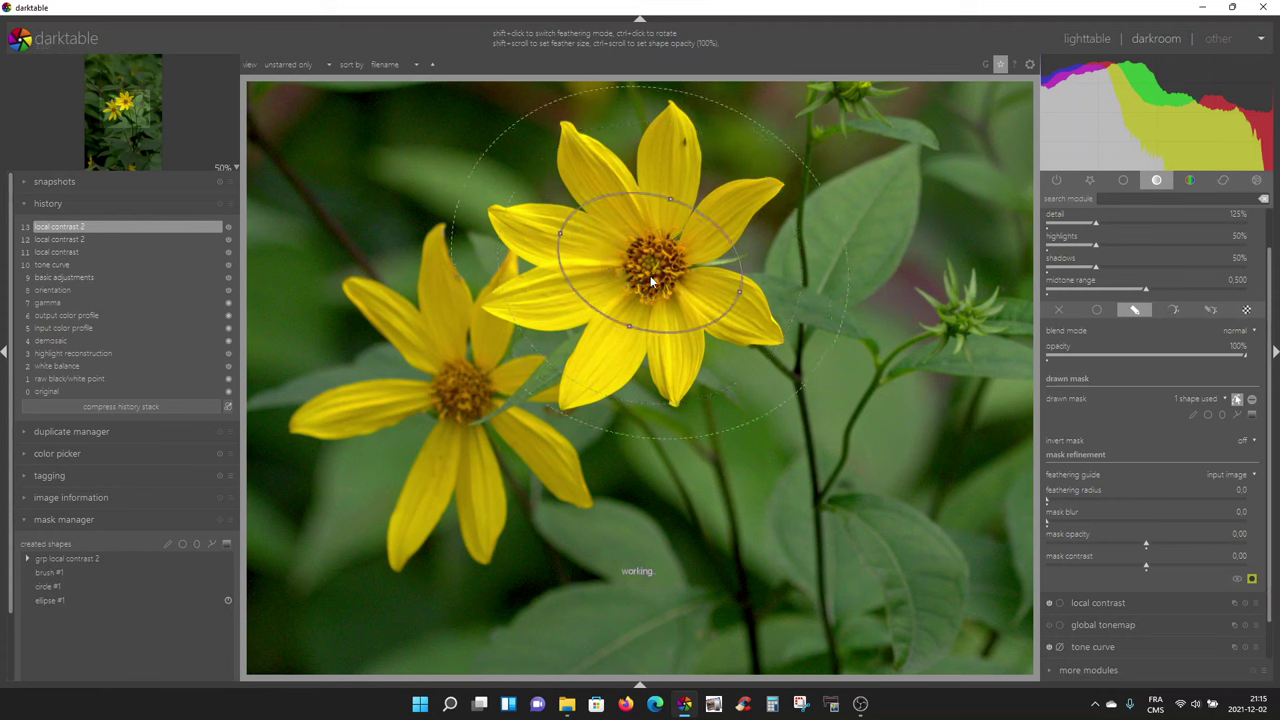
pyautogui.scroll(-2, 652, 282)
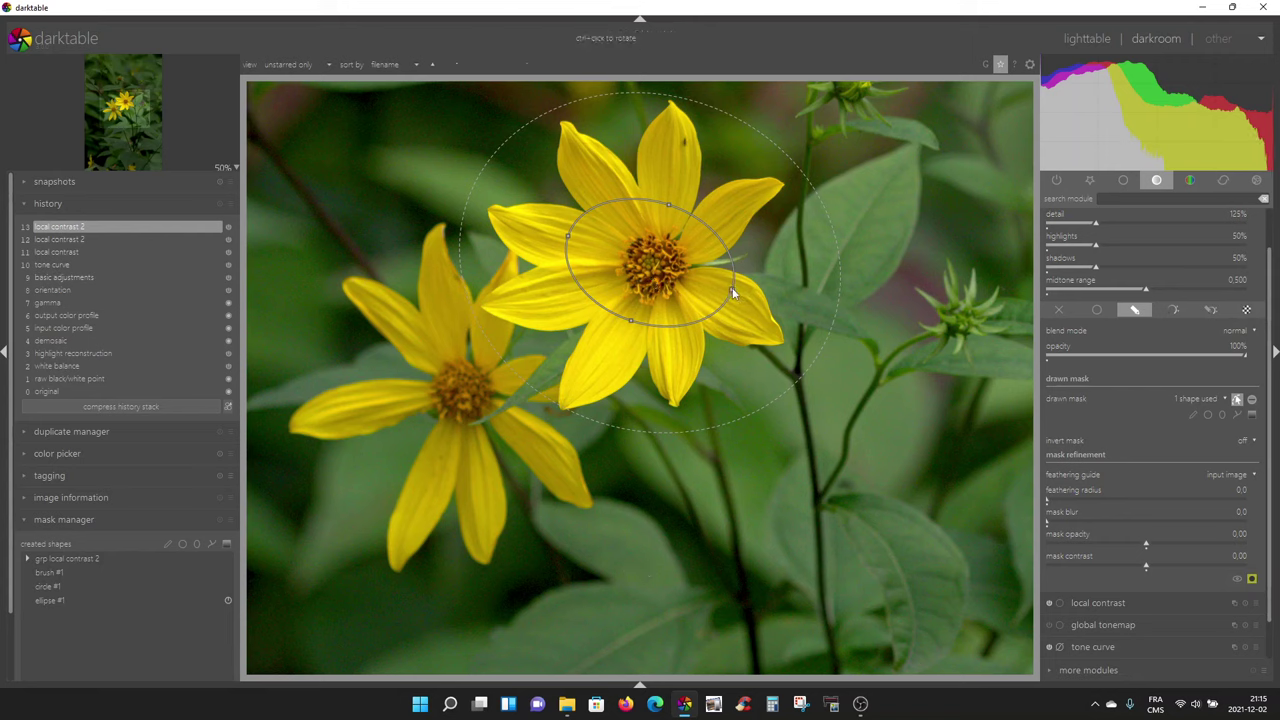
# Reshape the ellipse mask by tilting it and stretching it horizontally and vertically across the upper flower
pyautogui.moveTo(732, 287); pyautogui.dragTo(735, 246)
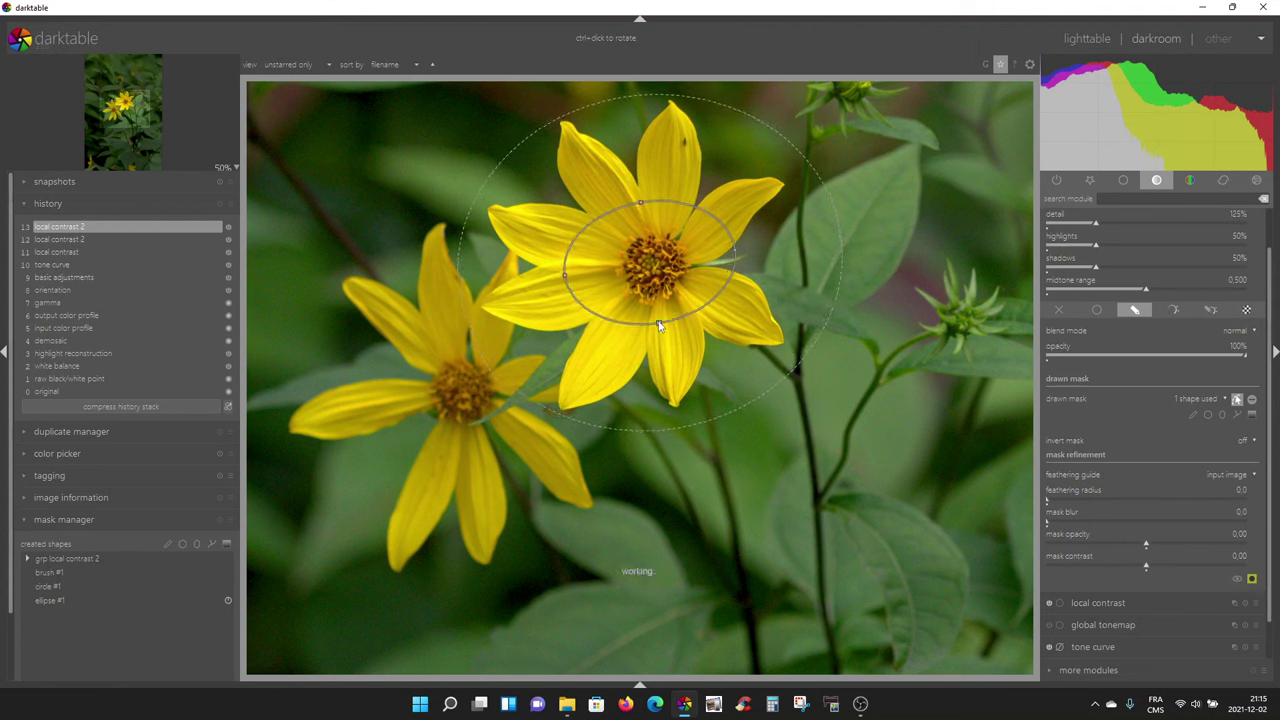
pyautogui.moveTo(662, 336); pyautogui.dragTo(669, 362)
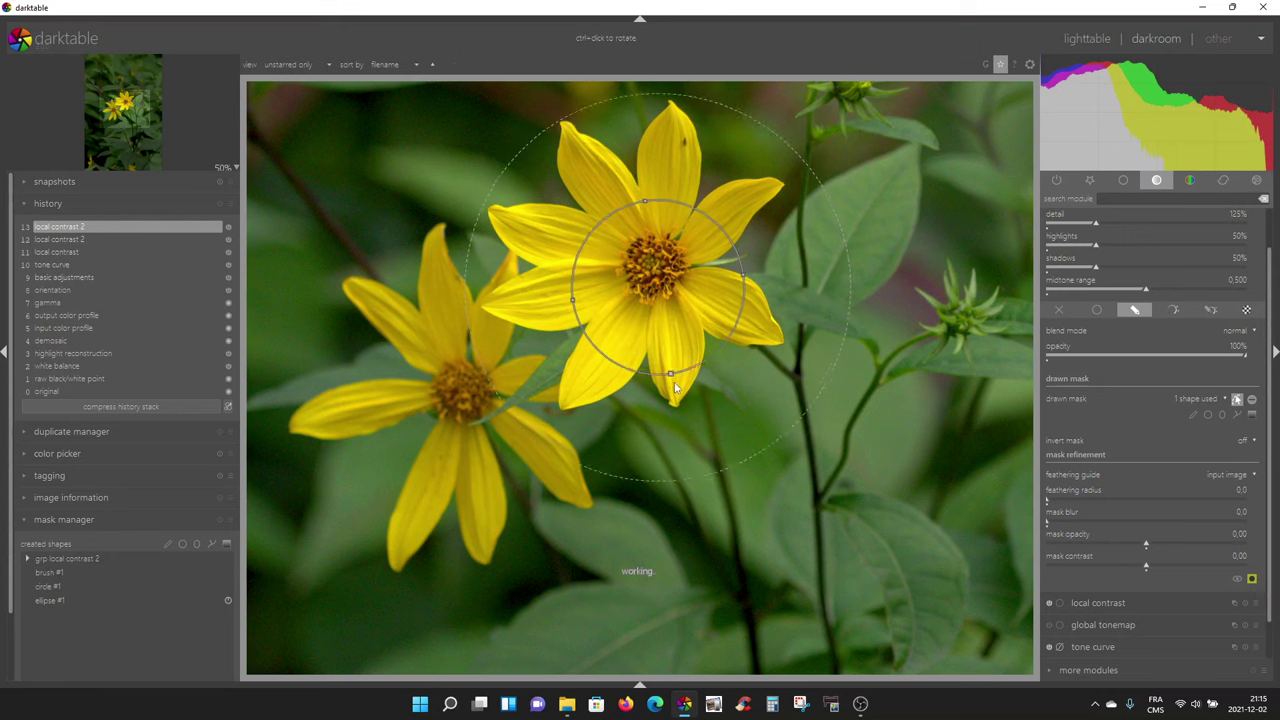
pyautogui.moveTo(668, 361)
pyautogui.mouseDown()
pyautogui.moveTo(687, 380)
pyautogui.moveTo(682, 398)
pyautogui.moveTo(684, 330)
pyautogui.moveTo(670, 420)
pyautogui.moveTo(717, 419)
pyautogui.moveTo(663, 355)
pyautogui.mouseUp()
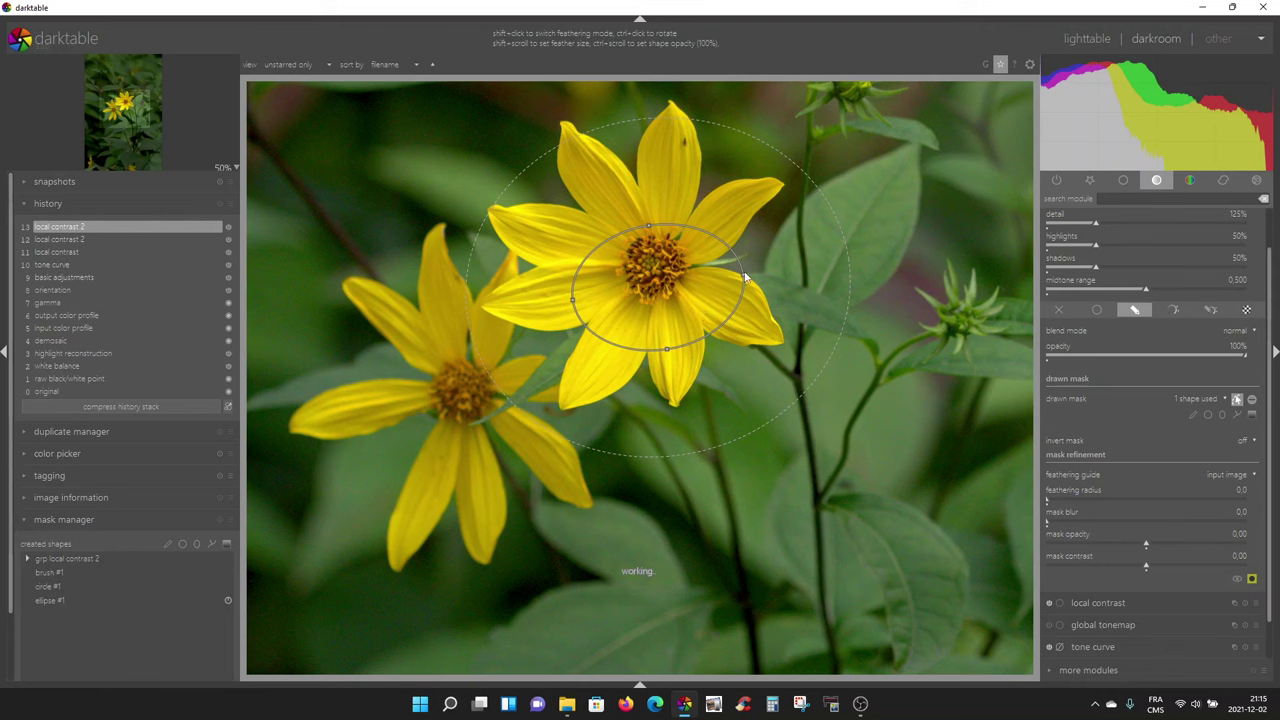
pyautogui.moveTo(744, 275); pyautogui.dragTo(779, 270)
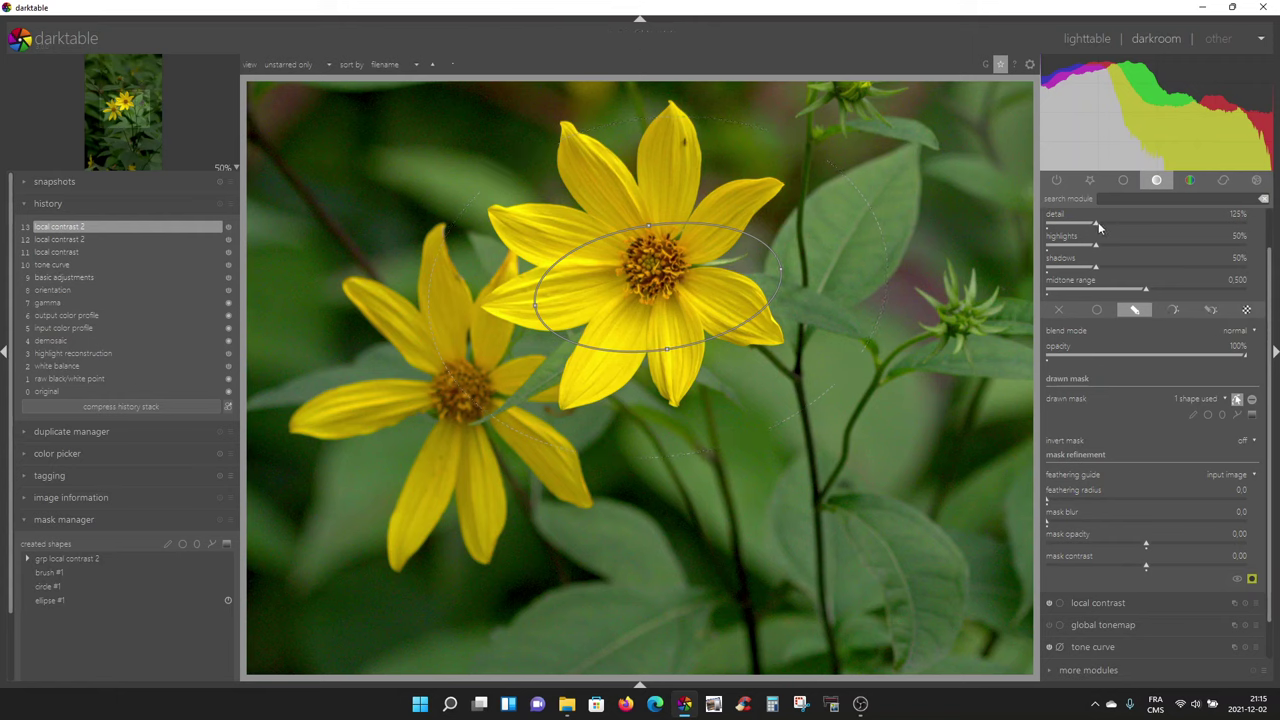
# Try the detail at 269% and 17% inside the ellipse, return it to 125% and remove the ellipse mask
pyautogui.moveTo(1098, 222); pyautogui.dragTo(1153, 226)
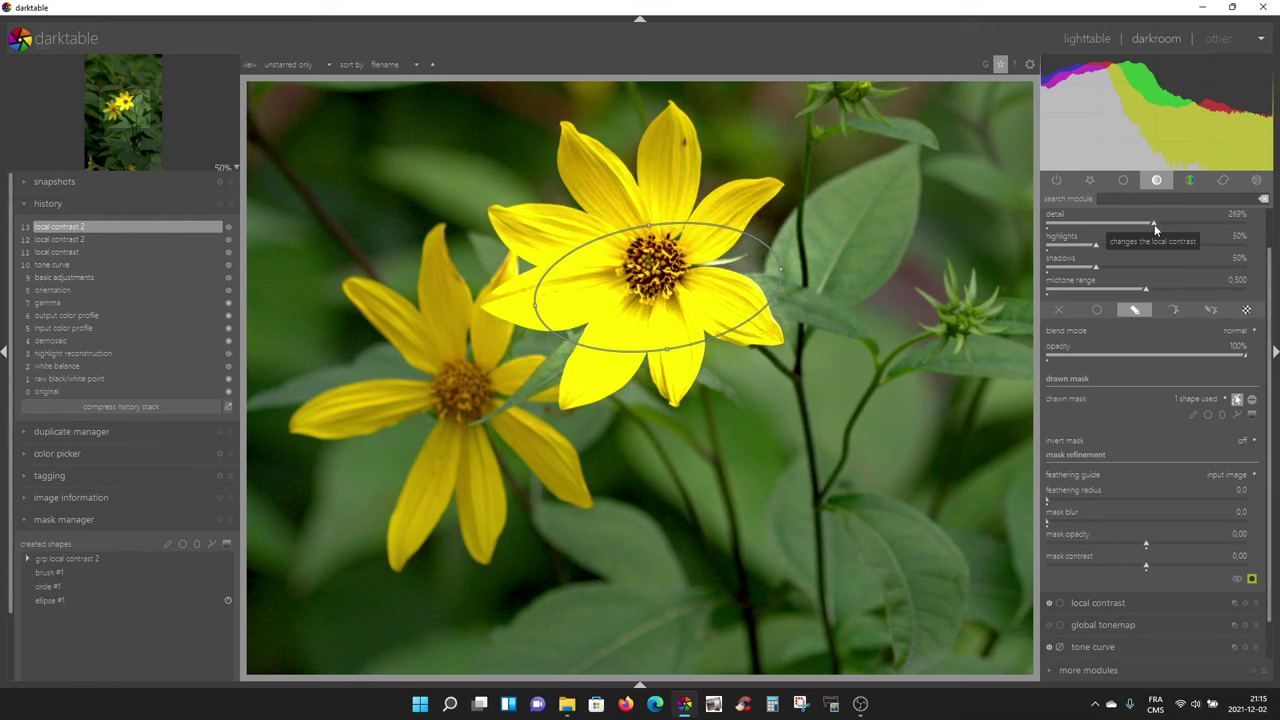
pyautogui.moveTo(1154, 224); pyautogui.dragTo(1062, 215)
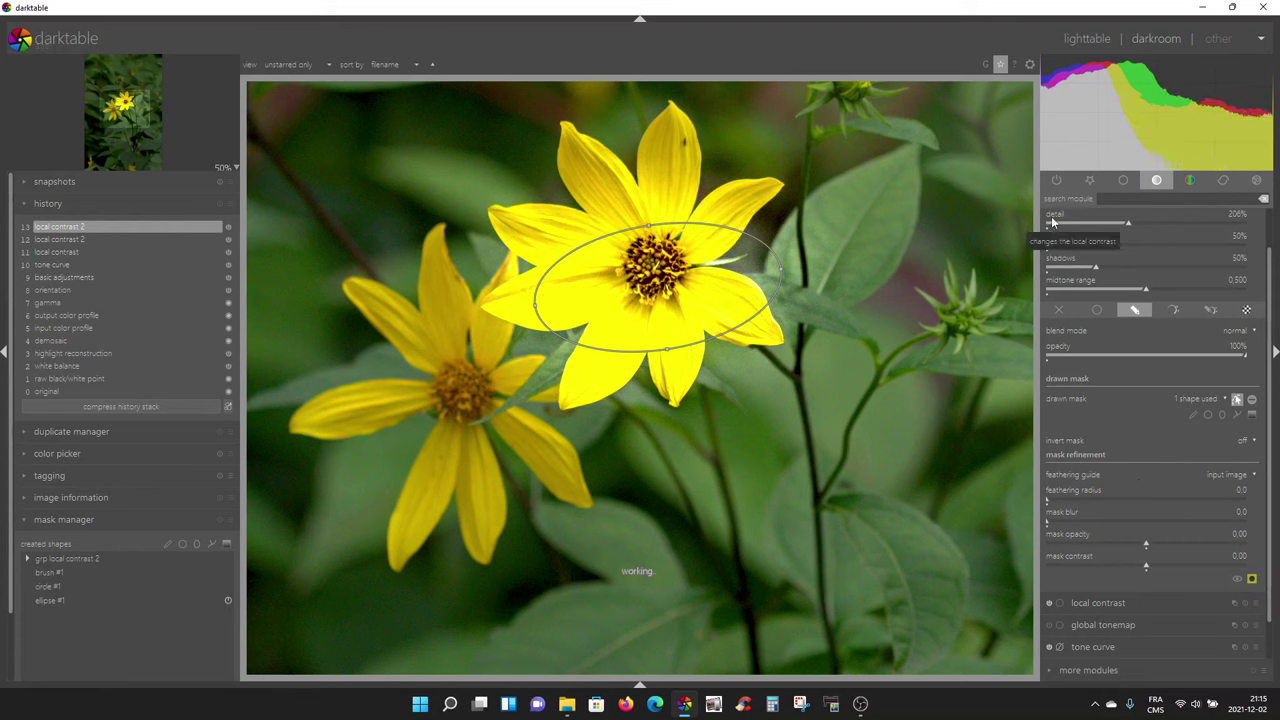
pyautogui.click(1053, 218)
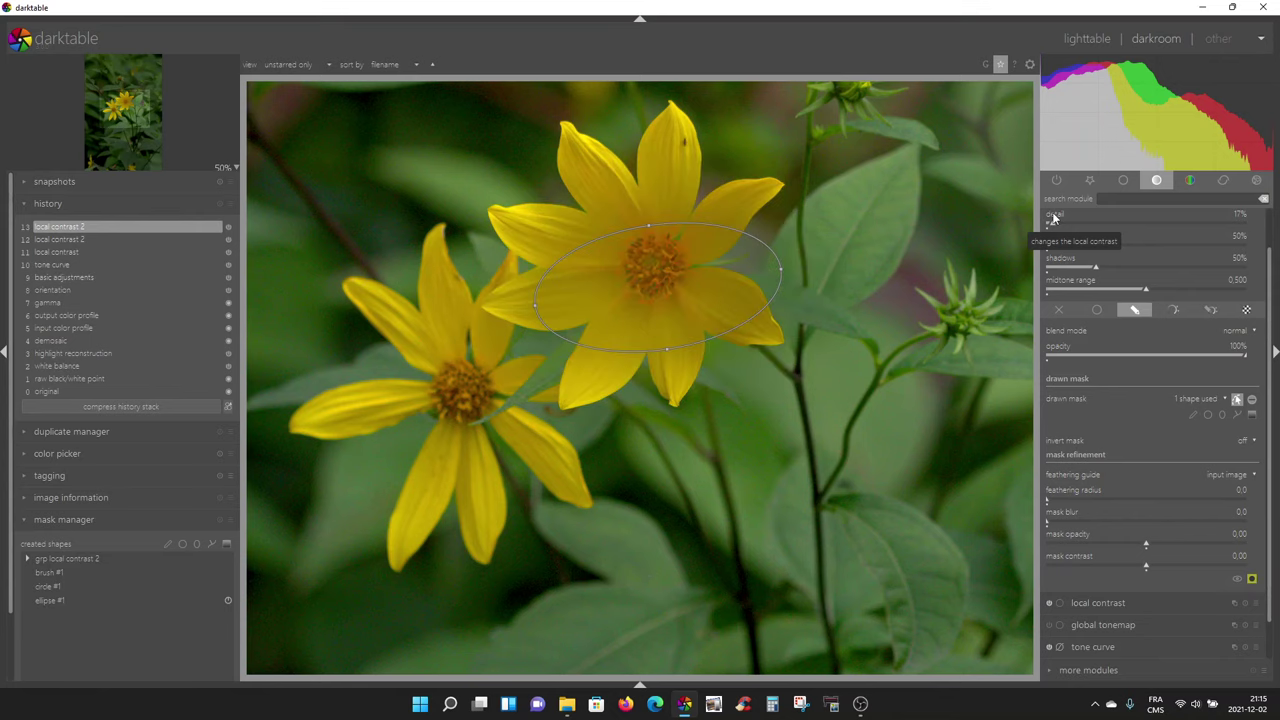
pyautogui.scroll(5, 1056, 217)
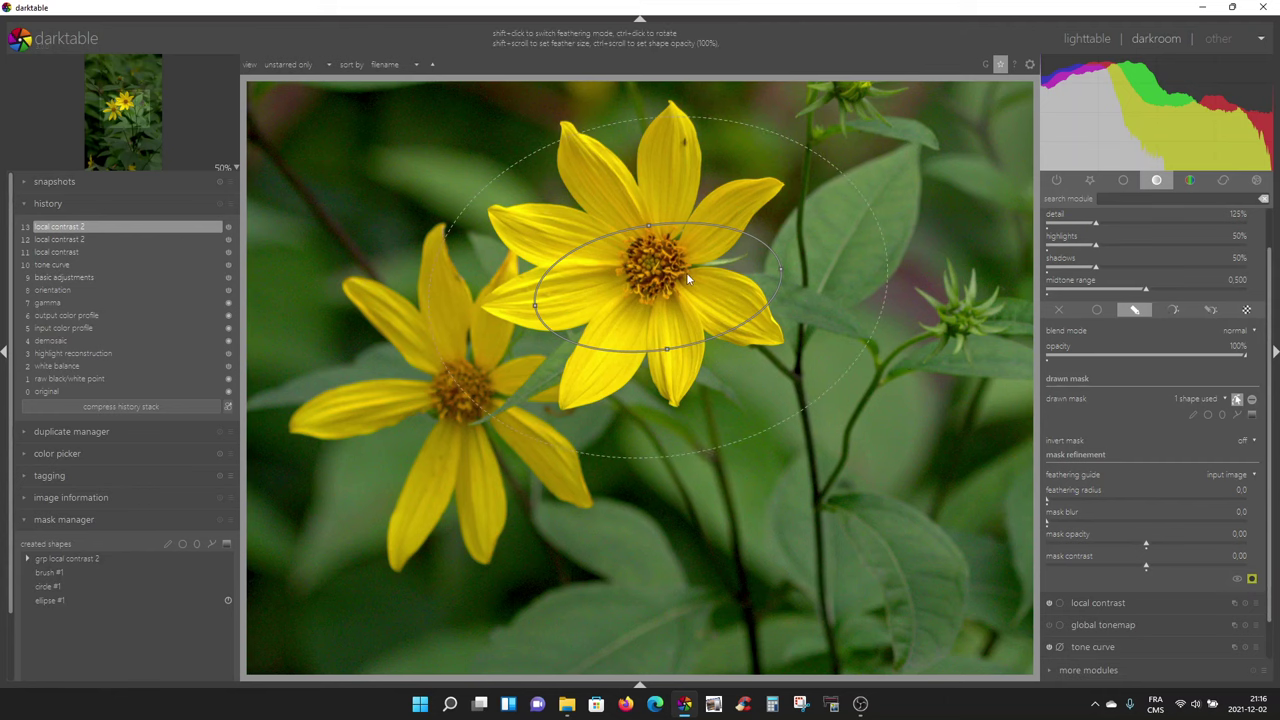
pyautogui.rightClick(658, 281)
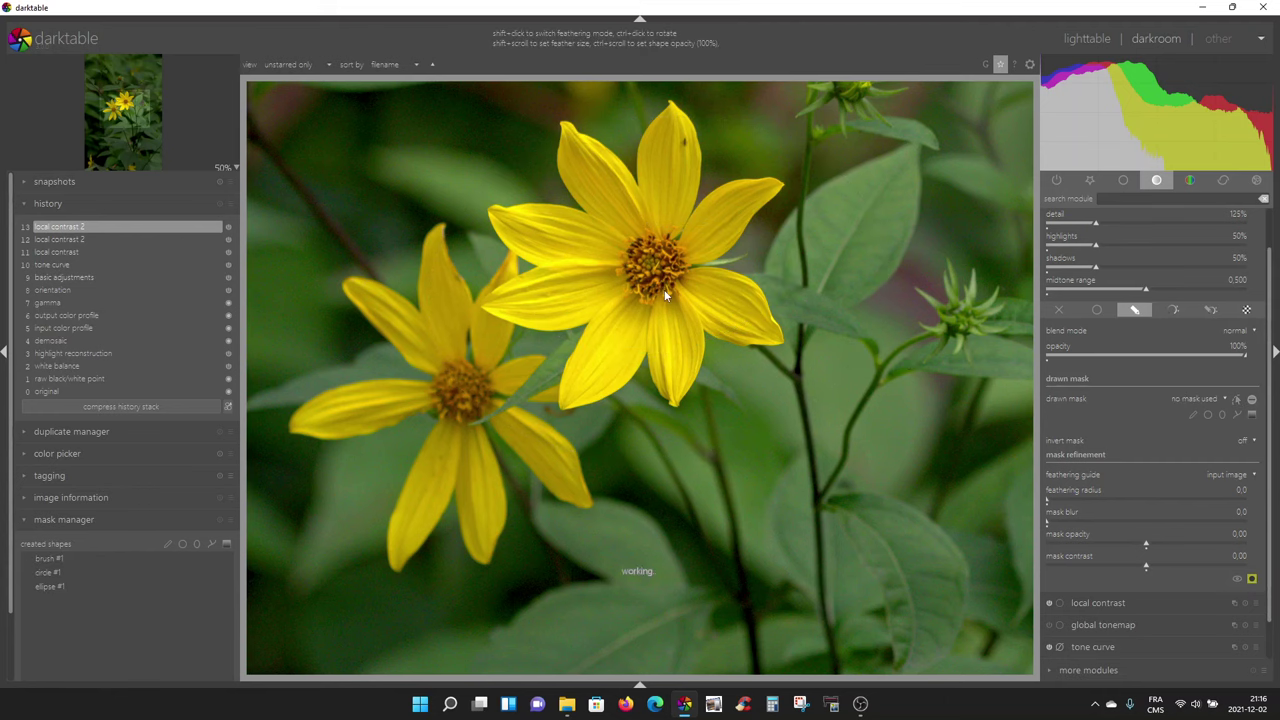
# Draw a closed path mask around both yellow flowers and move its upper-left and top nodes outward
pyautogui.scroll(-1, 665, 290)
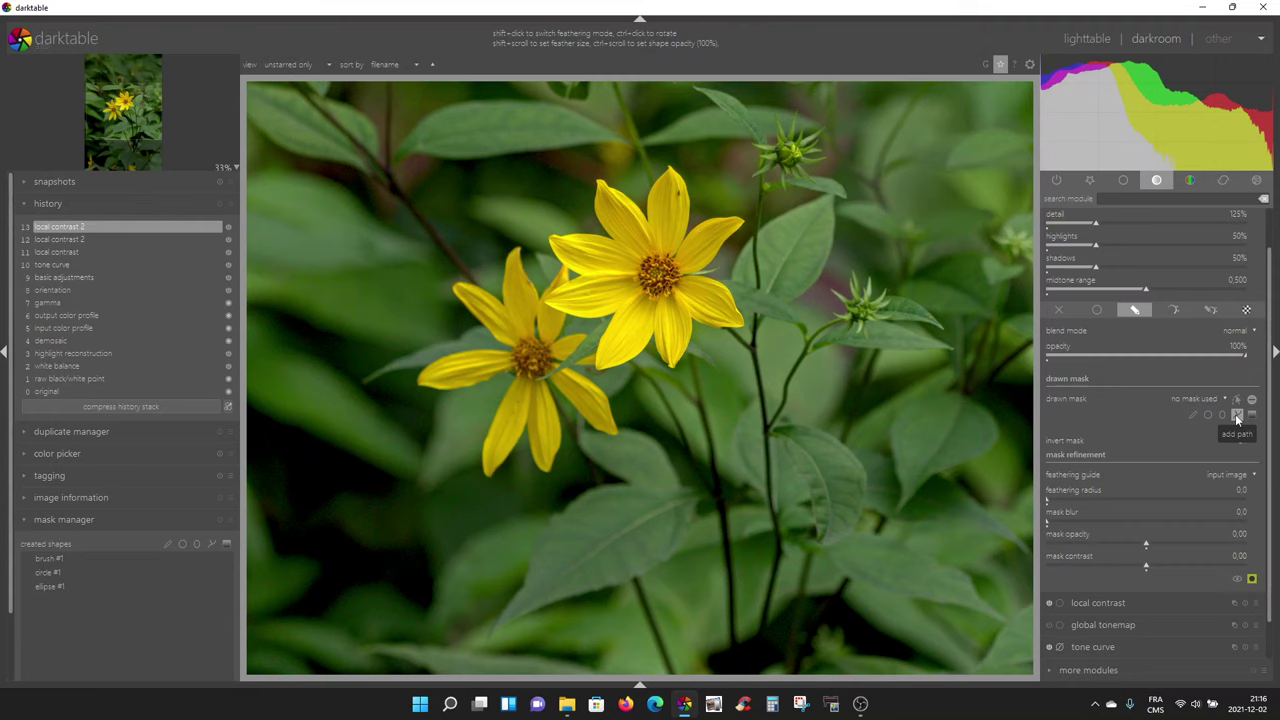
pyautogui.click(1237, 414)
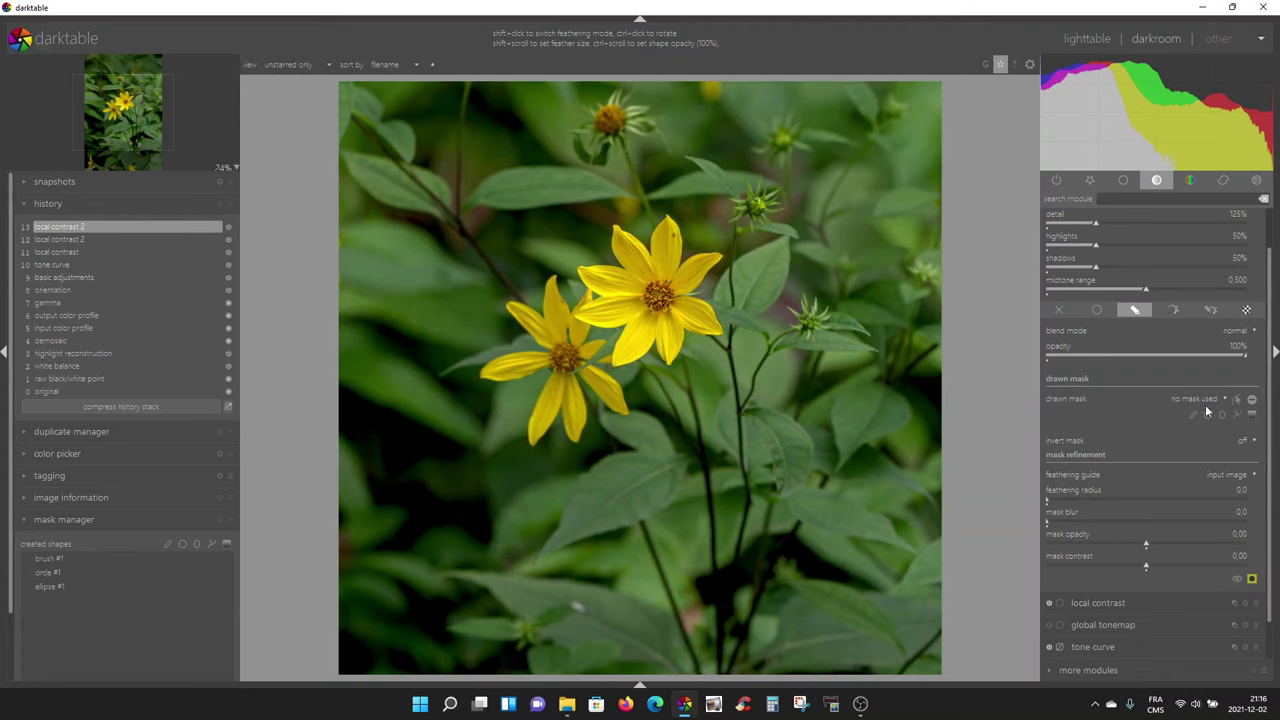
pyautogui.click(1237, 414)
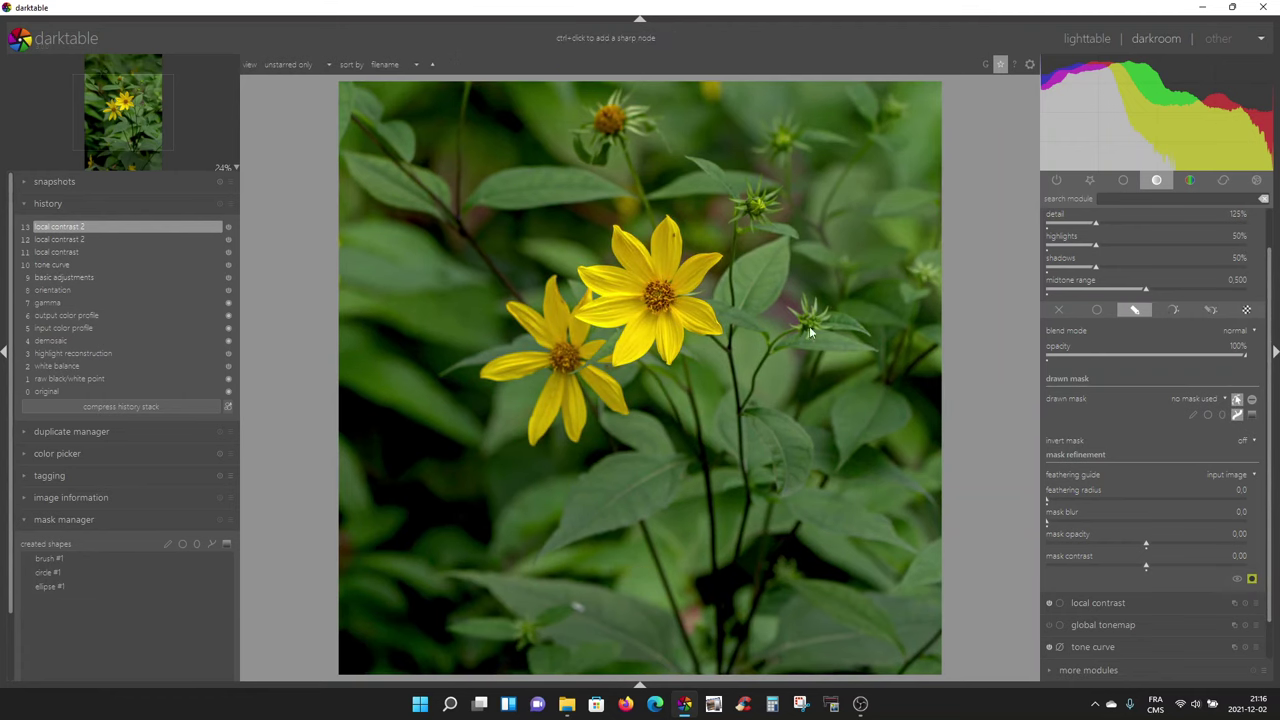
pyautogui.click(770, 210)
pyautogui.click(750, 374)
pyautogui.click(669, 527)
pyautogui.click(503, 528)
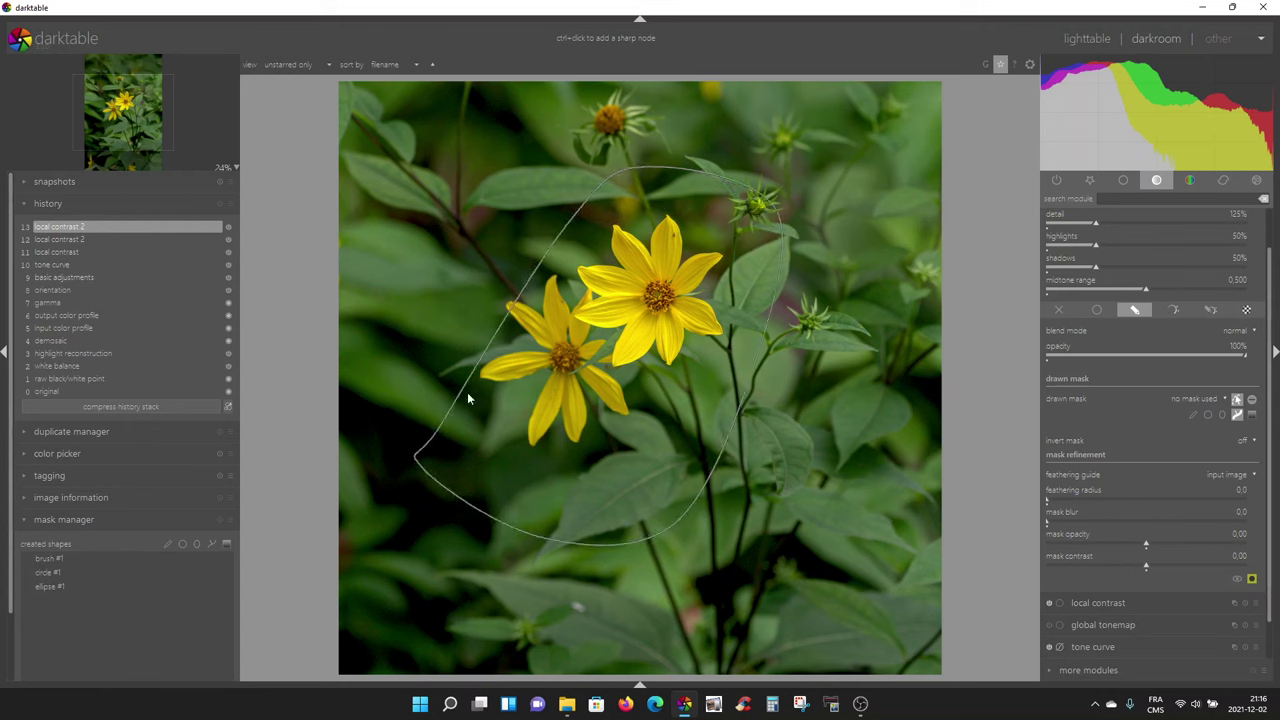
pyautogui.rightClick(498, 350)
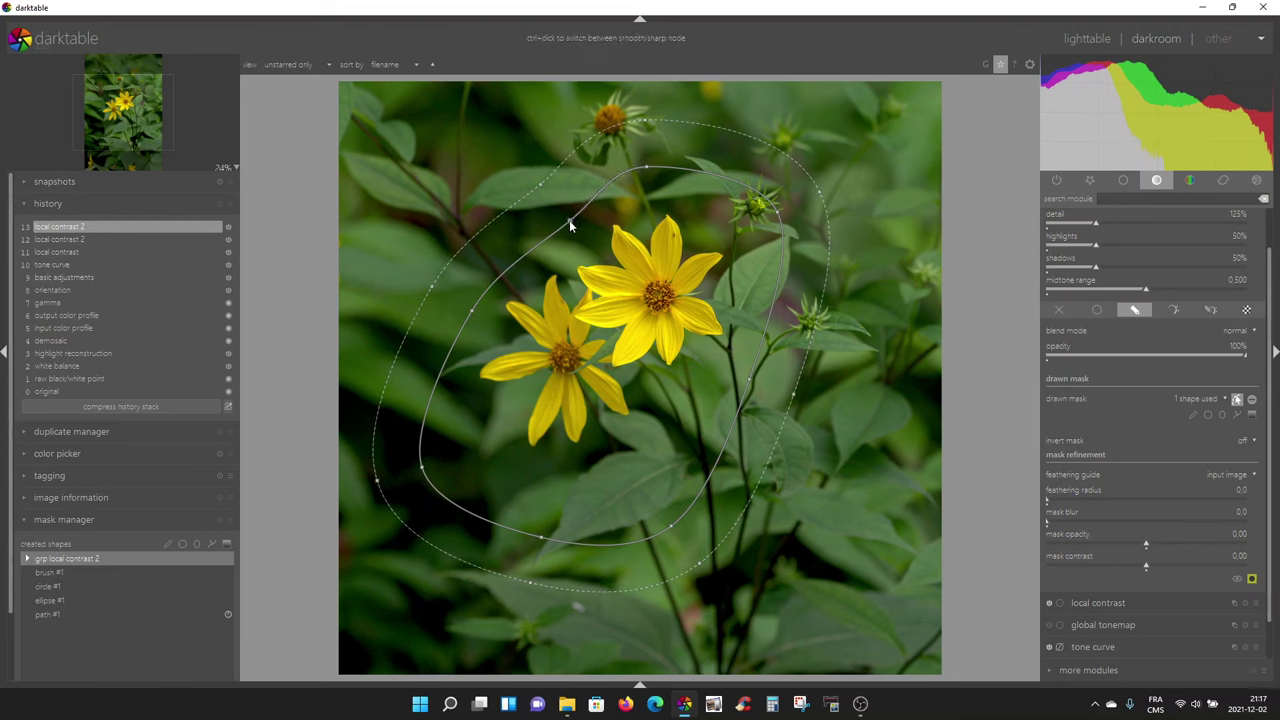
pyautogui.moveTo(571, 224); pyautogui.dragTo(524, 216)
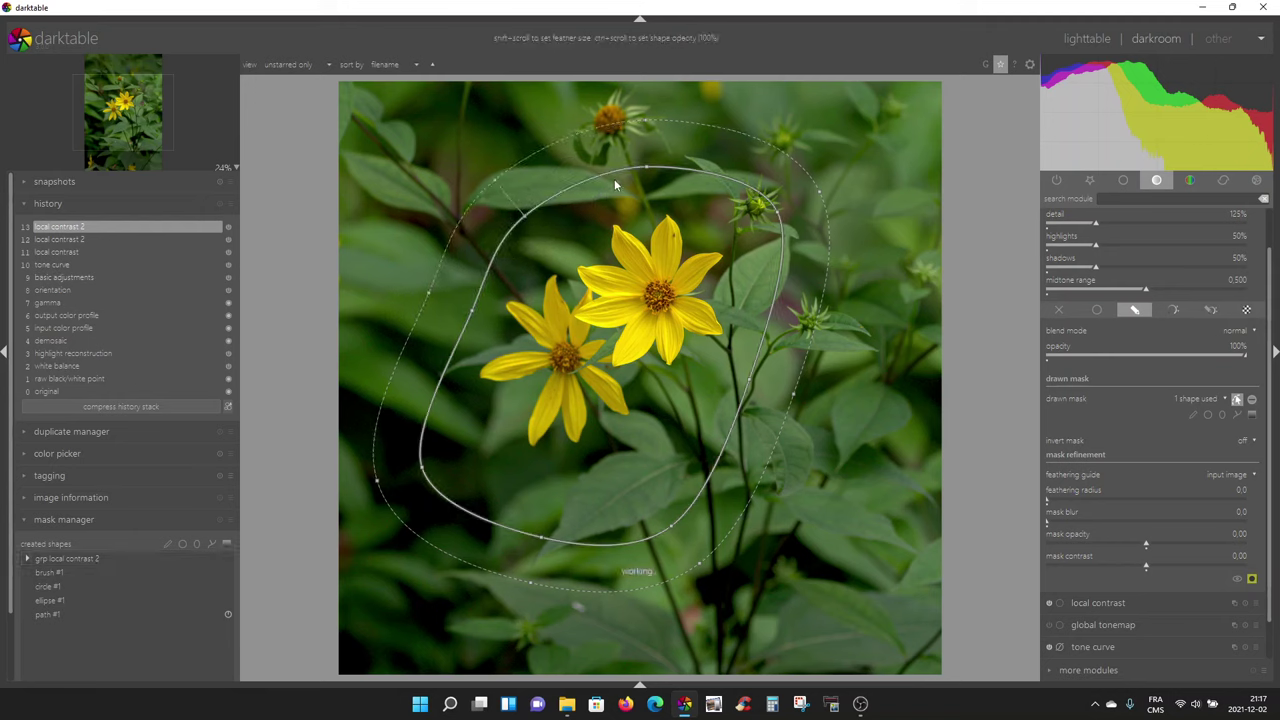
pyautogui.moveTo(644, 166); pyautogui.dragTo(645, 152)
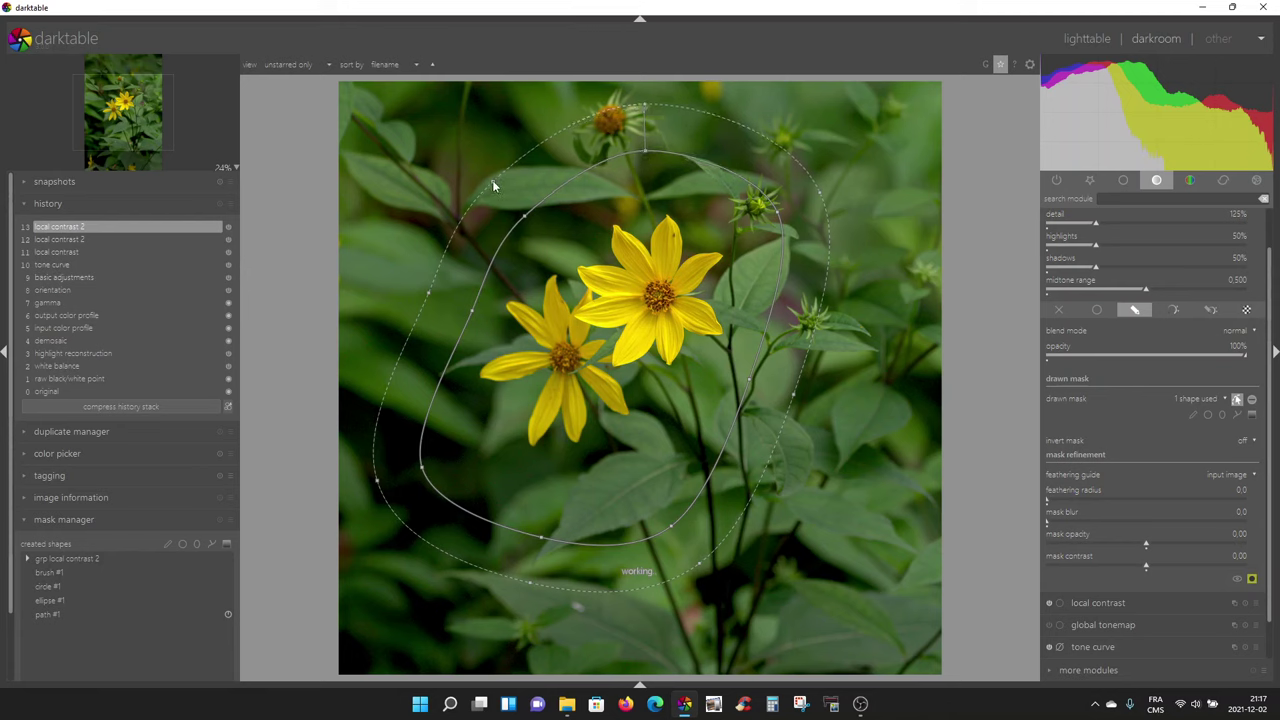
# Widen the path mask's feather at its upper-left, left, upper-right and top edges, with the yellow mask overlay displayed
pyautogui.moveTo(492, 180); pyautogui.dragTo(428, 287)
pyautogui.moveTo(428, 293); pyautogui.dragTo(382, 290)
pyautogui.scroll(-1, 870, 377)
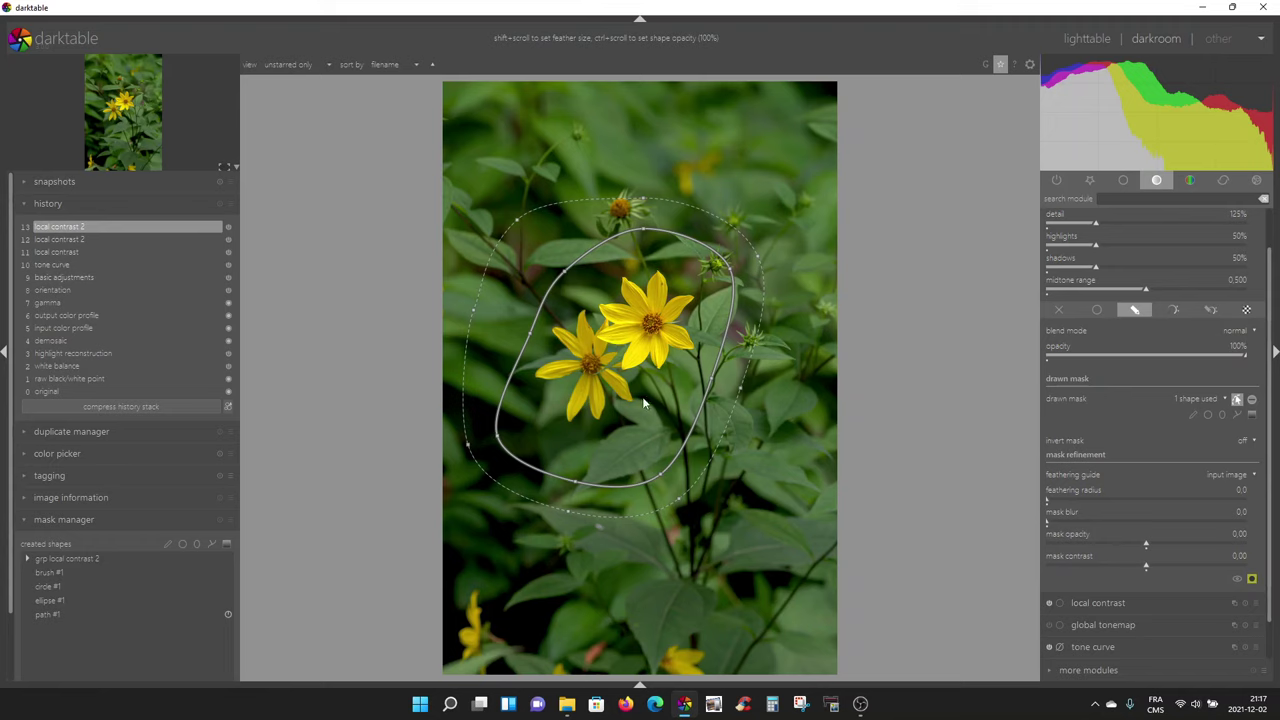
pyautogui.click(1252, 580)
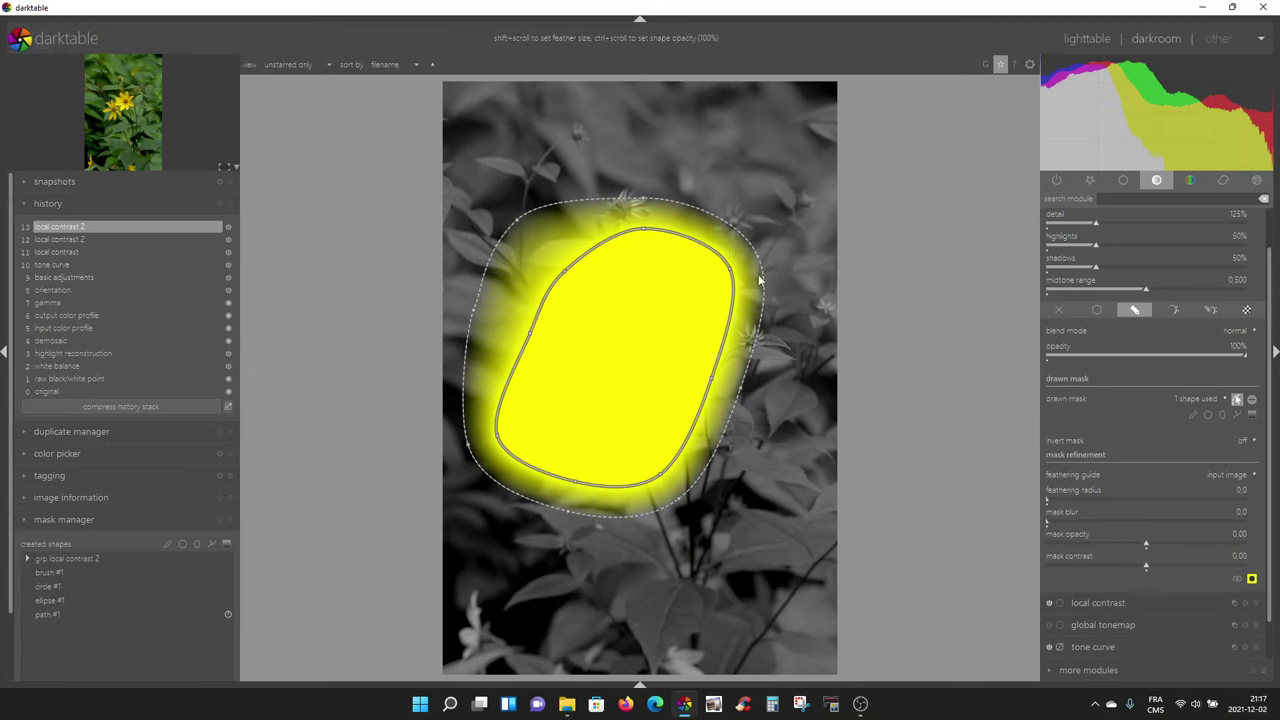
pyautogui.moveTo(758, 255); pyautogui.dragTo(798, 224)
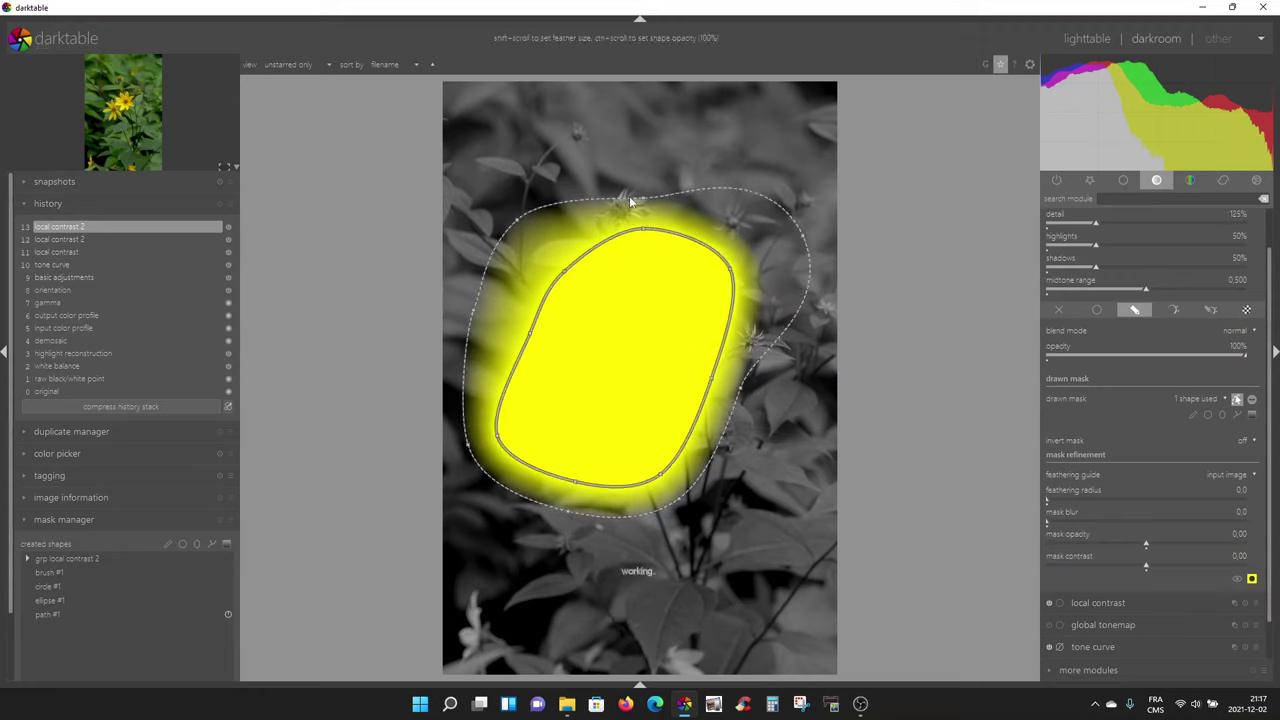
pyautogui.moveTo(640, 198); pyautogui.dragTo(625, 152)
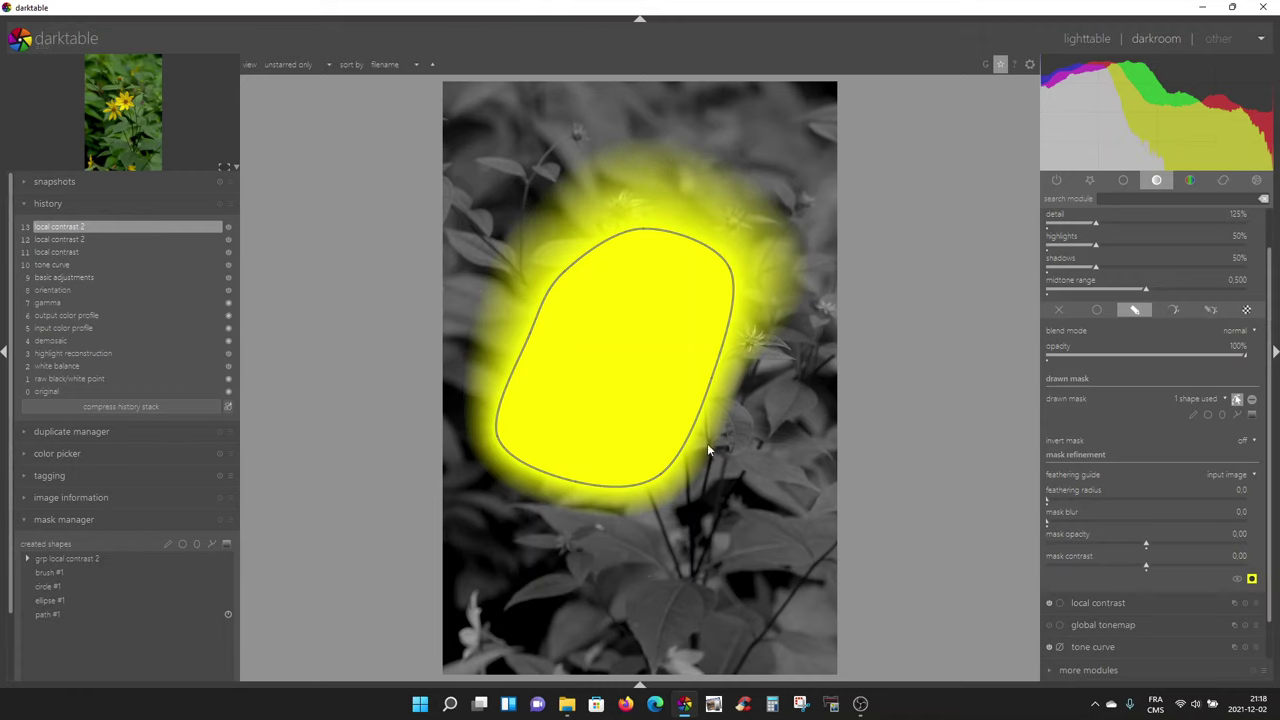
# Shift the path mask slightly down and right, then resize it to fit more tightly around both yellow flowers
pyautogui.moveTo(651, 323); pyautogui.dragTo(660, 331)
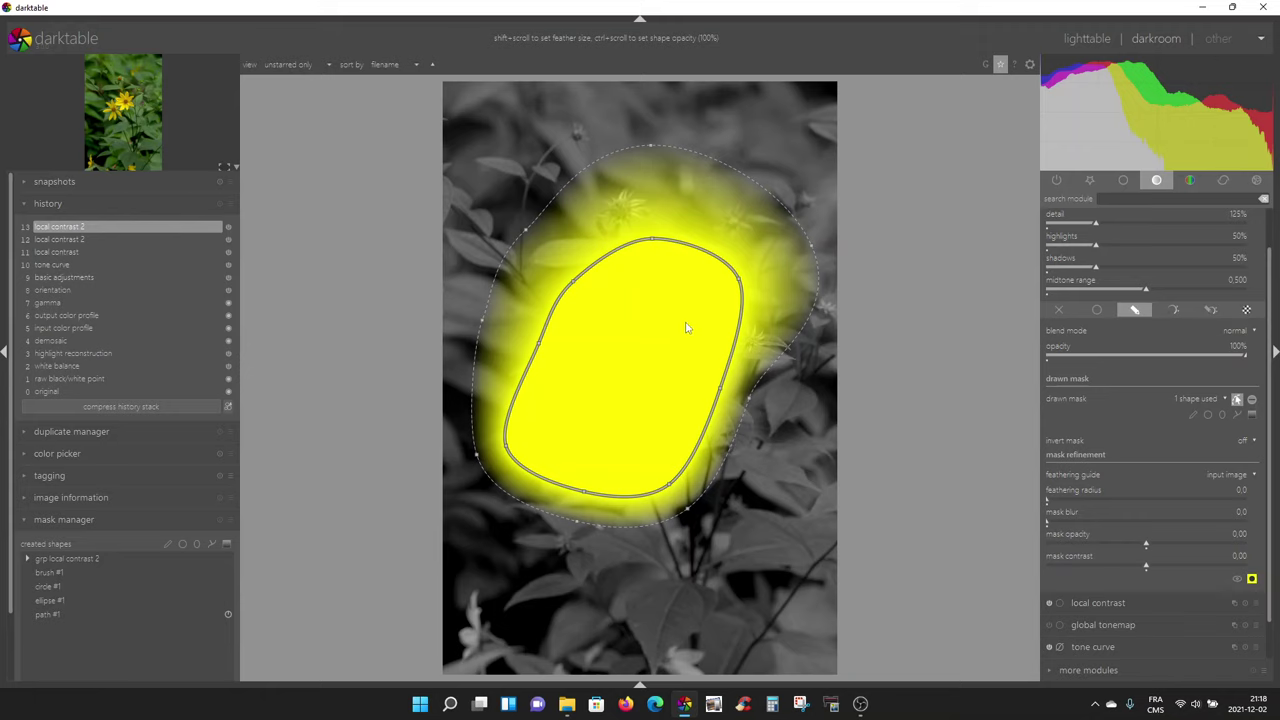
pyautogui.scroll(-4, 677, 323)
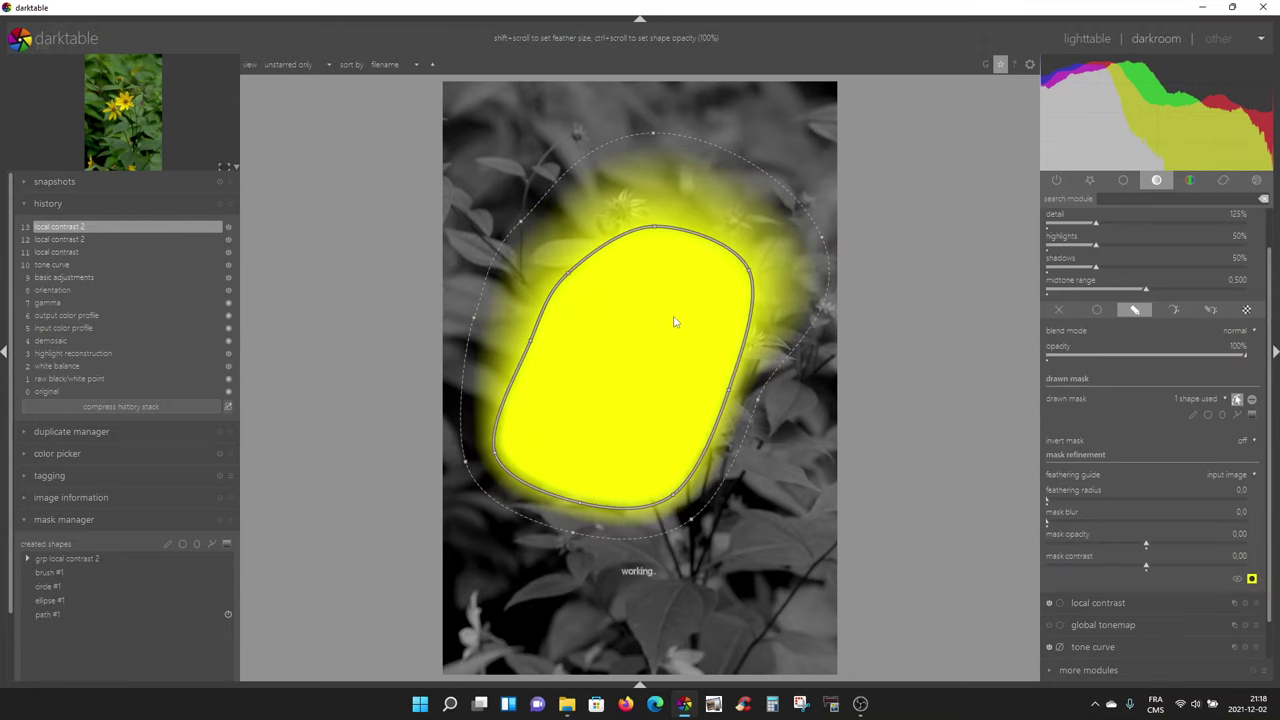
pyautogui.scroll(-2, 675, 320)
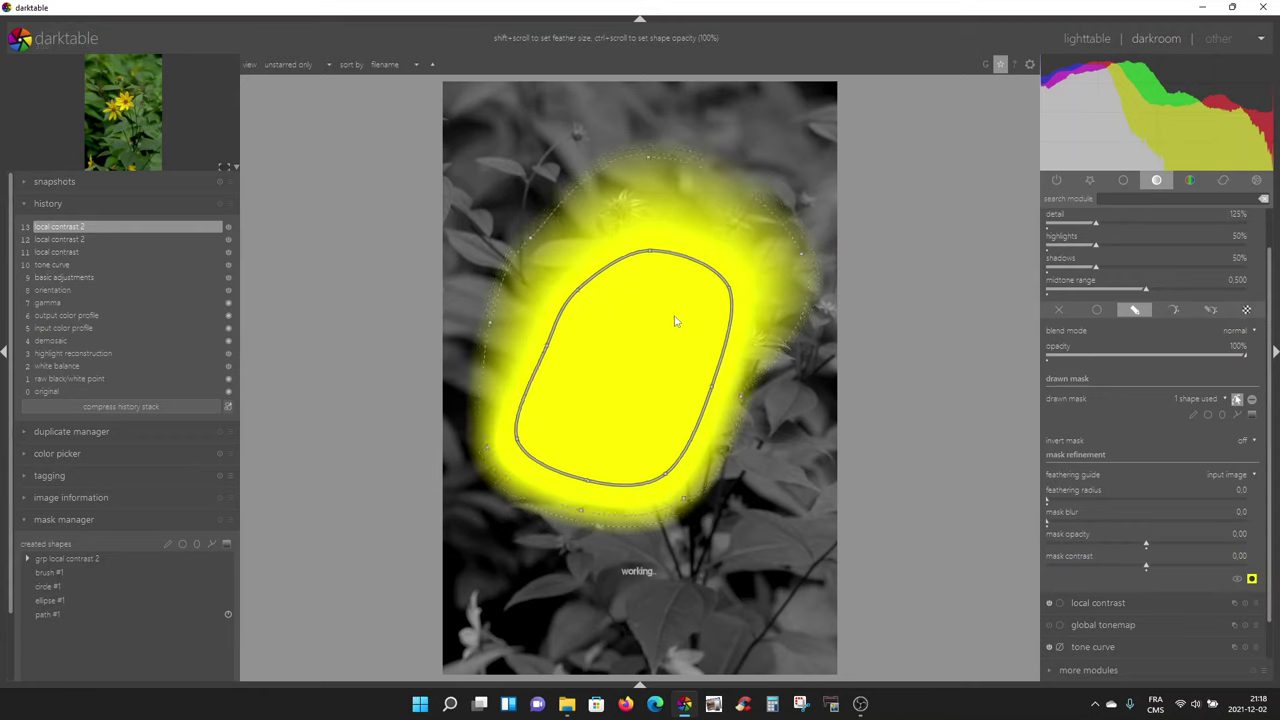
pyautogui.scroll(-1, 675, 320)
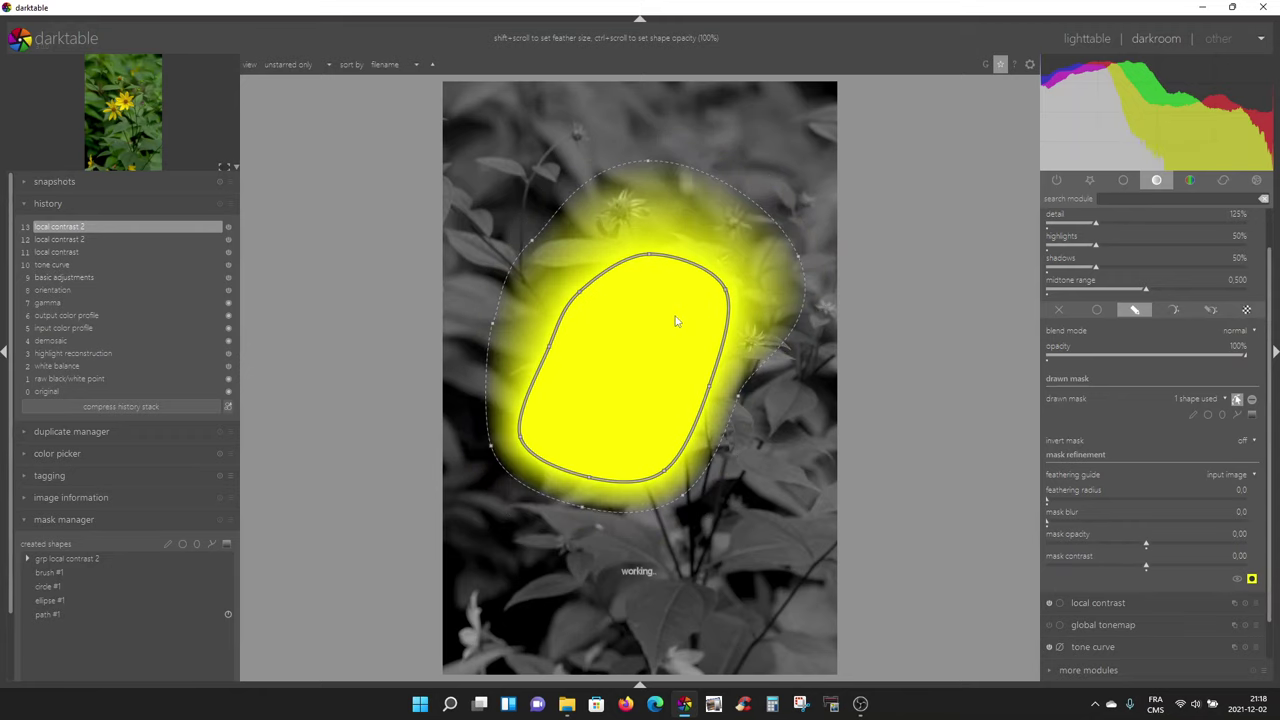
pyautogui.scroll(-1, 676, 331)
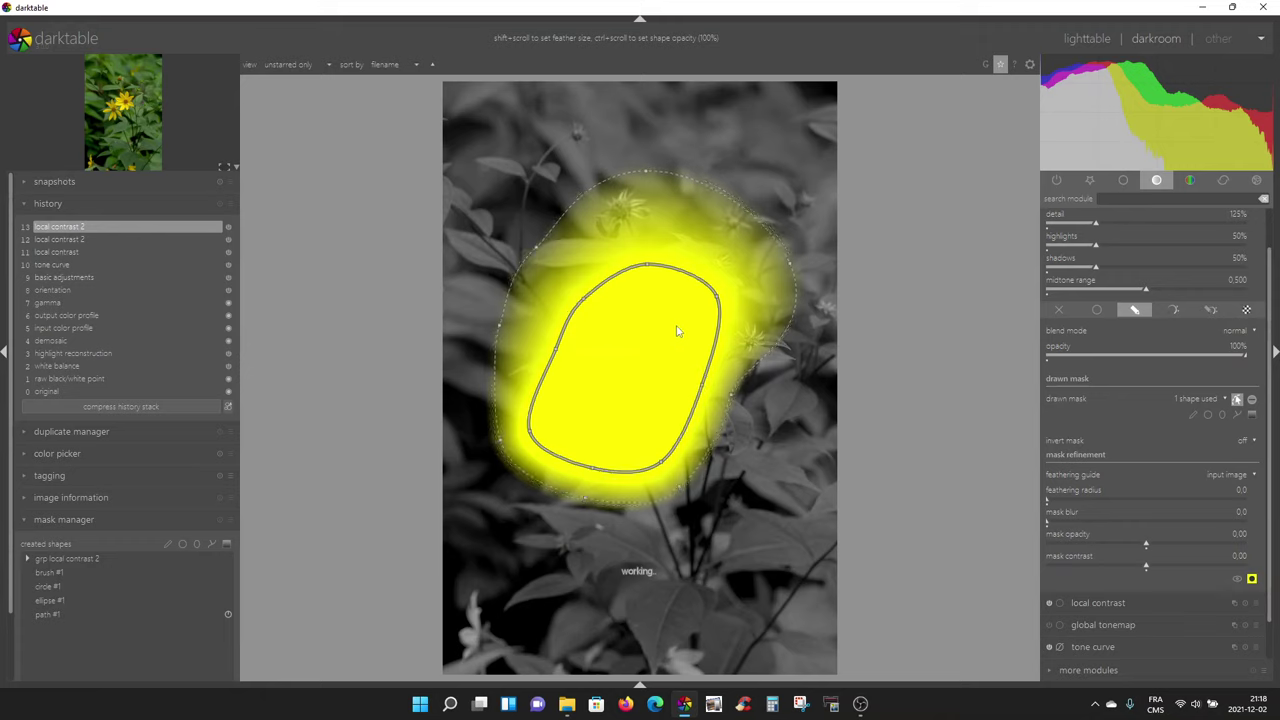
pyautogui.scroll(-1, 677, 331)
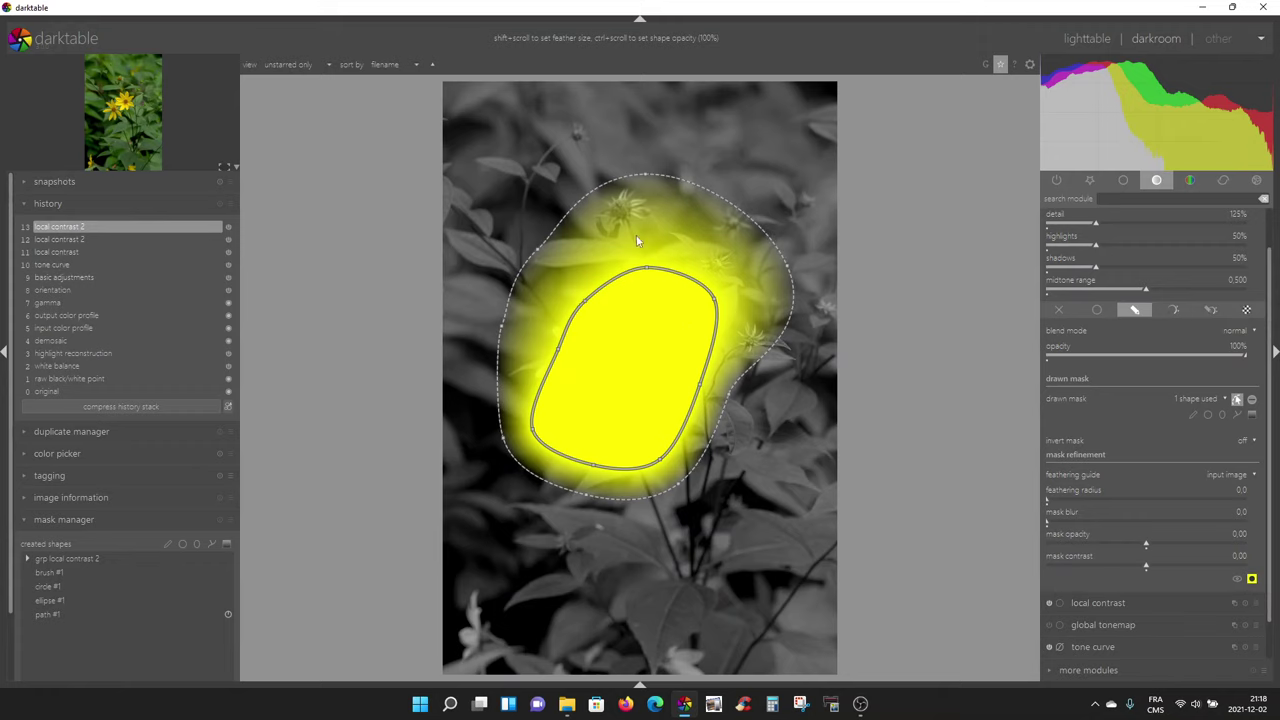
# Narrow the feather around the whole path mask, then widen it past the small buds above the flowers
pyautogui.keyDown('shift'); pyautogui.scroll(-5, 645, 311); pyautogui.keyUp('shift')
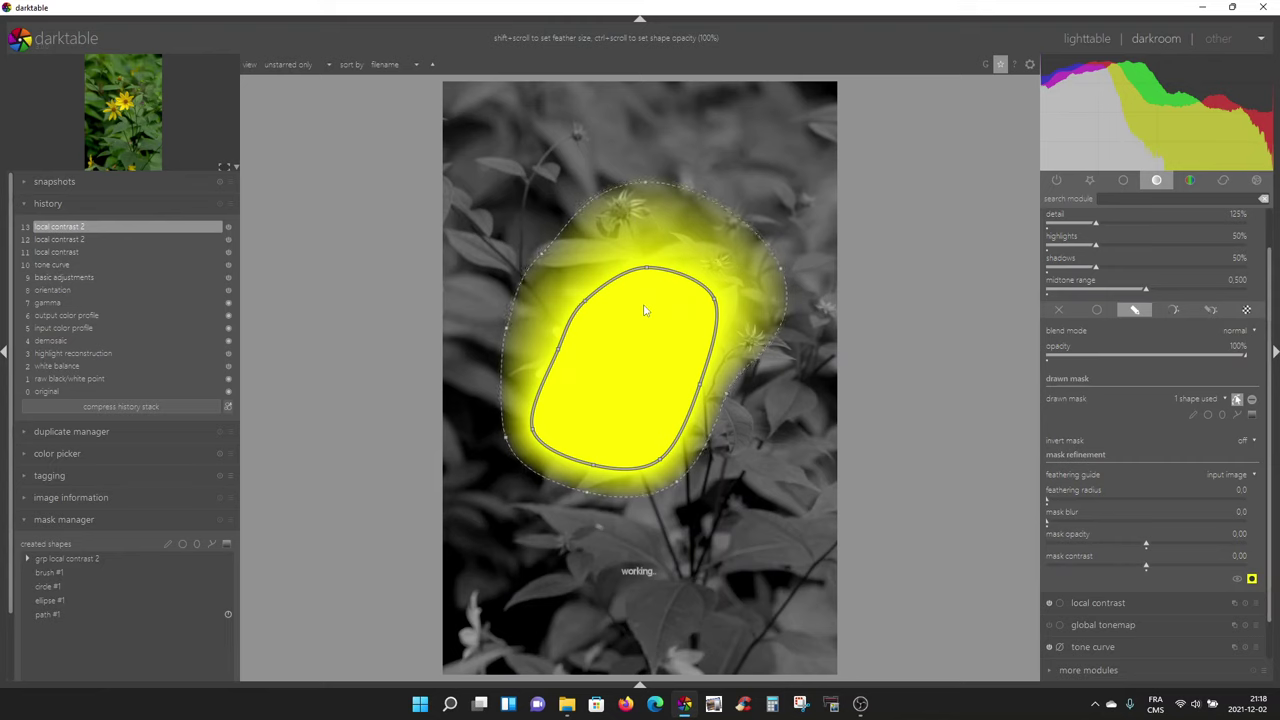
pyautogui.keyDown('shift'); pyautogui.scroll(-3, 645, 311); pyautogui.keyUp('shift')
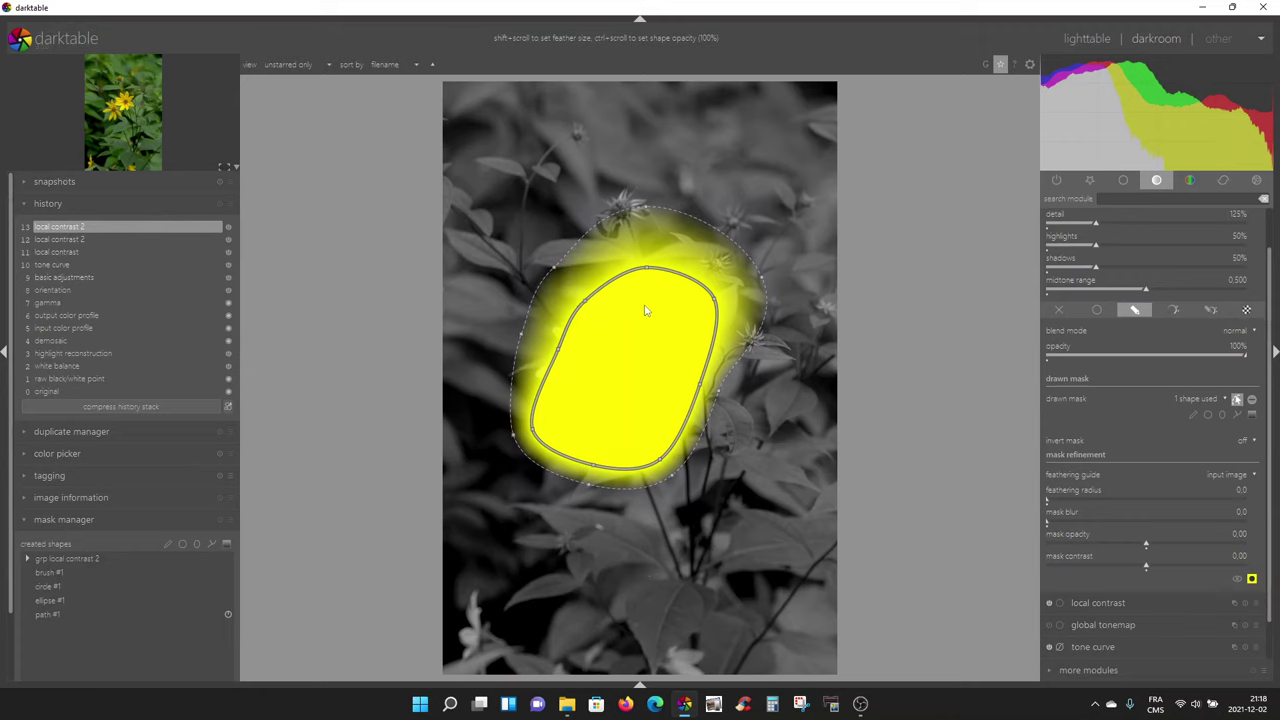
pyautogui.keyDown('shift'); pyautogui.scroll(5, 645, 310); pyautogui.keyUp('shift')
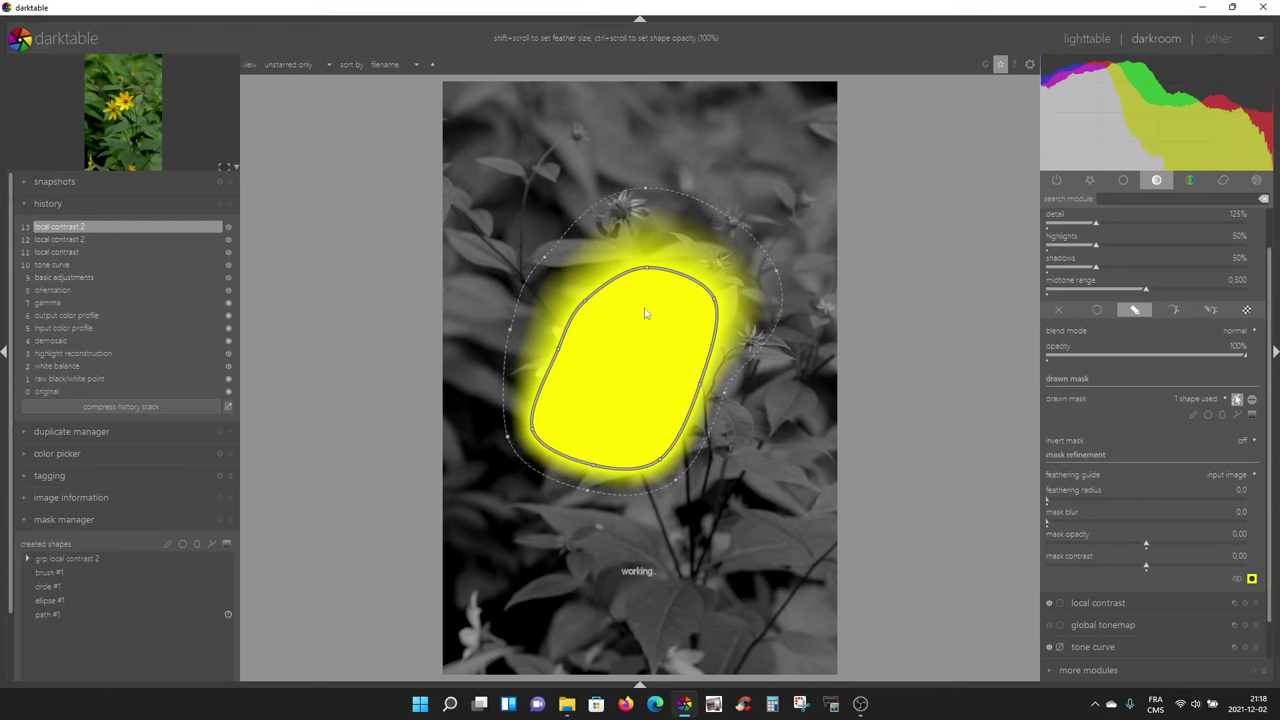
pyautogui.keyDown('shift'); pyautogui.scroll(2, 645, 313); pyautogui.keyUp('shift')
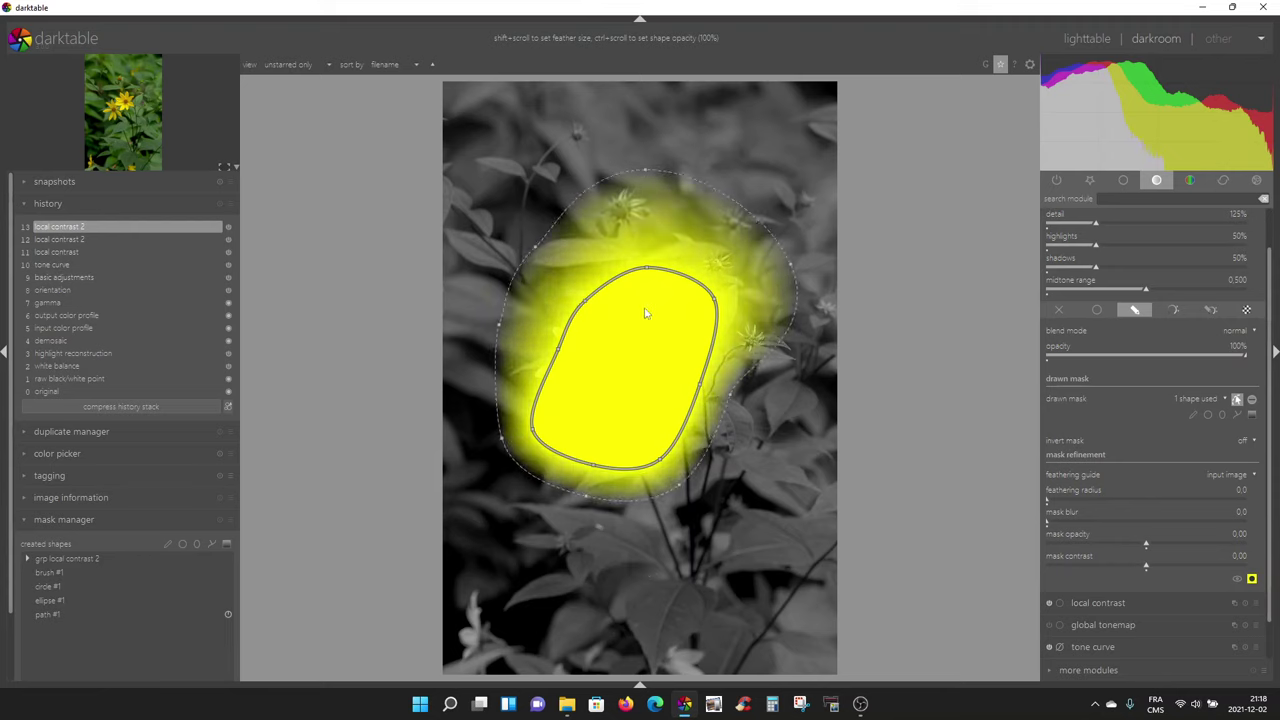
# Hide the yellow mask overlay and remove the path mask from the second local contrast instance
pyautogui.click(1252, 580)
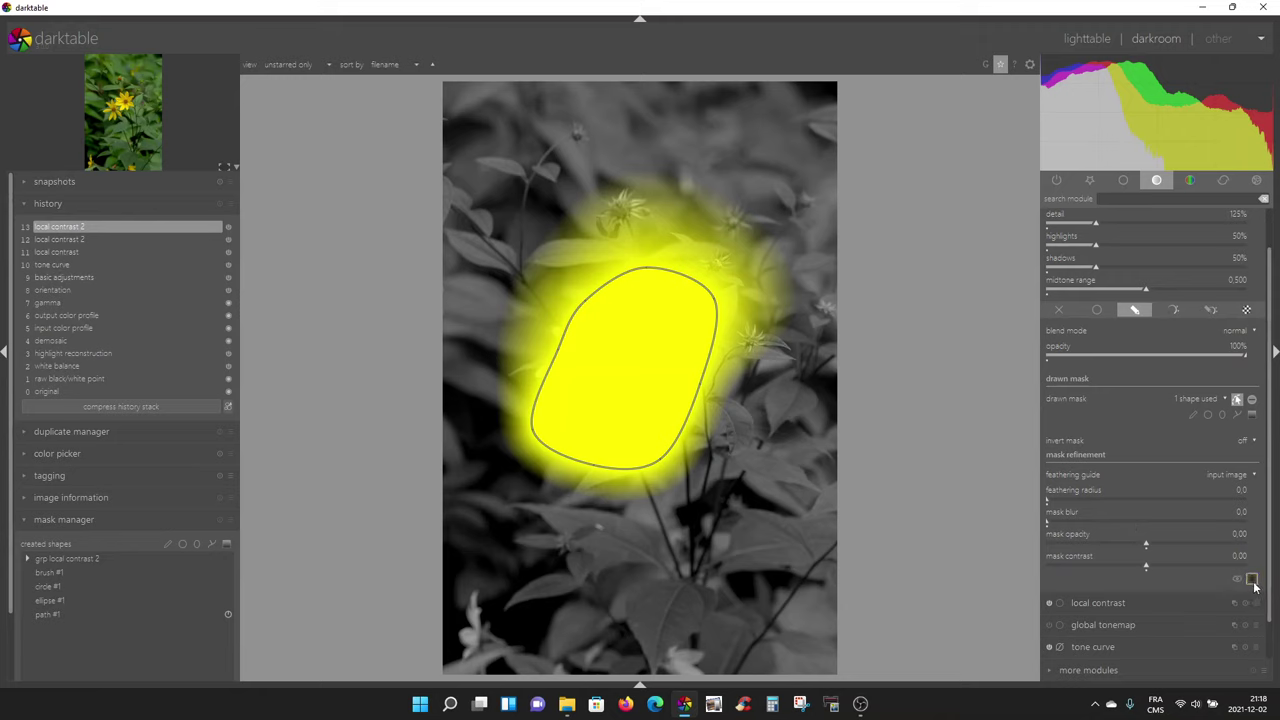
pyautogui.click(1252, 580)
pyautogui.click(1252, 579)
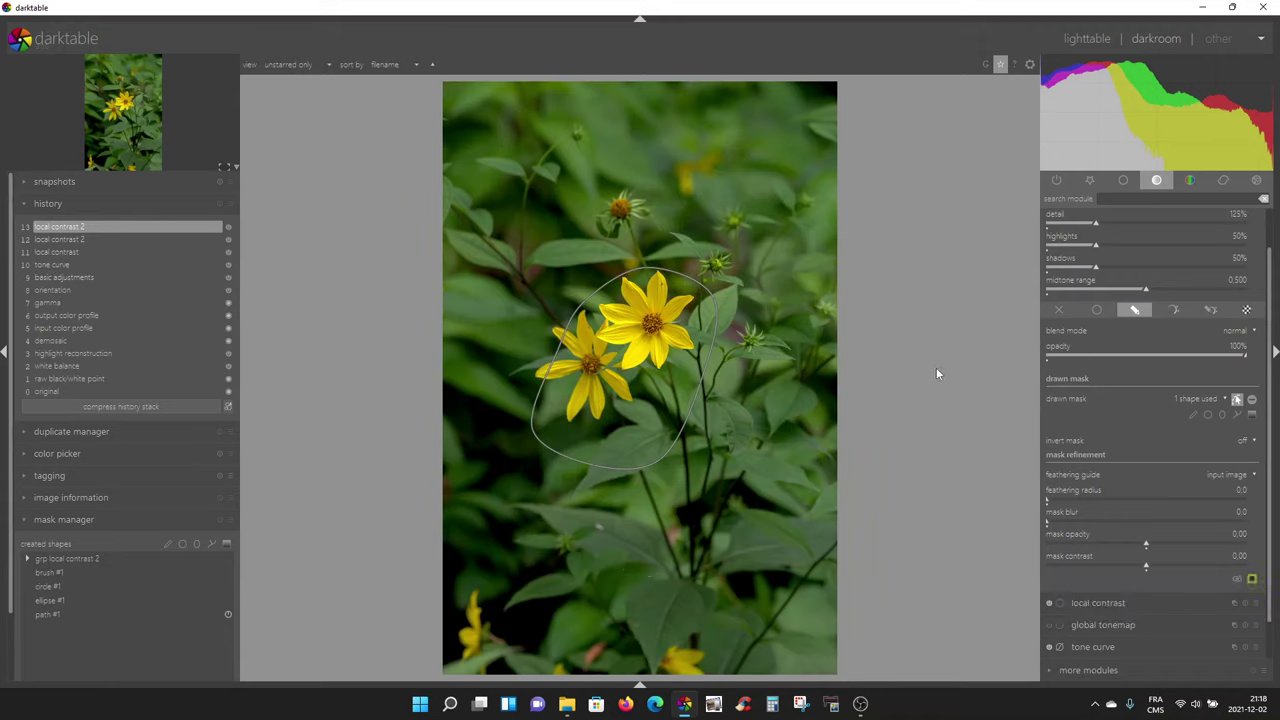
pyautogui.click(1236, 400)
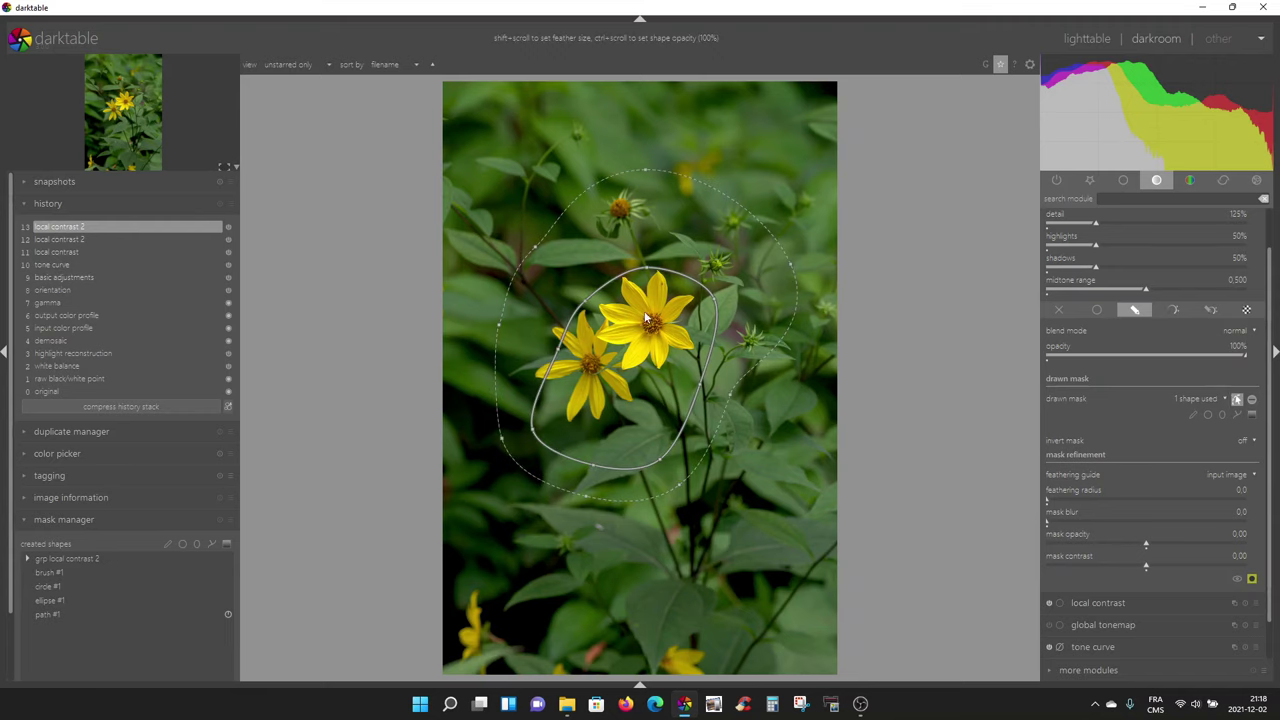
pyautogui.rightClick(646, 318)
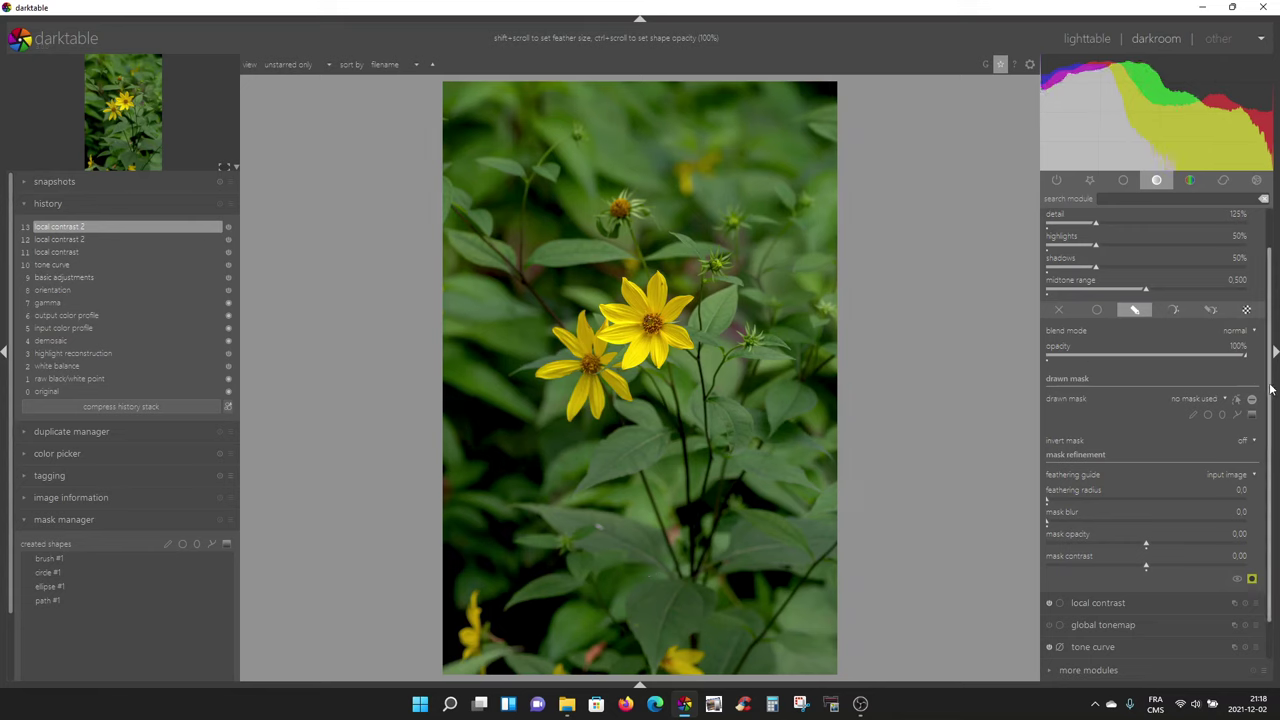
# Compare the photo with local contrast 2 on and off, leave it disabled, and collapse its settings
pyautogui.scroll(1, 1272, 378)
pyautogui.scroll(2, 1272, 378)
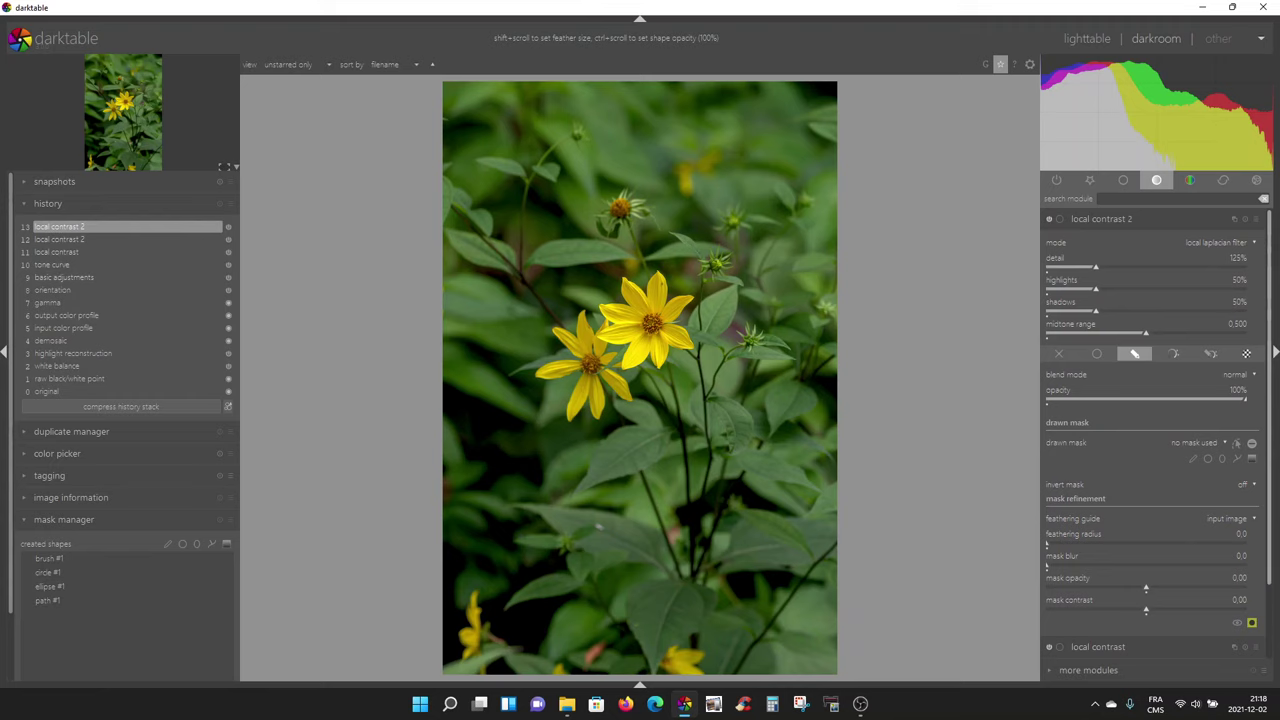
pyautogui.click(1048, 220)
pyautogui.click(1049, 221)
pyautogui.click(1049, 220)
pyautogui.click(1049, 220)
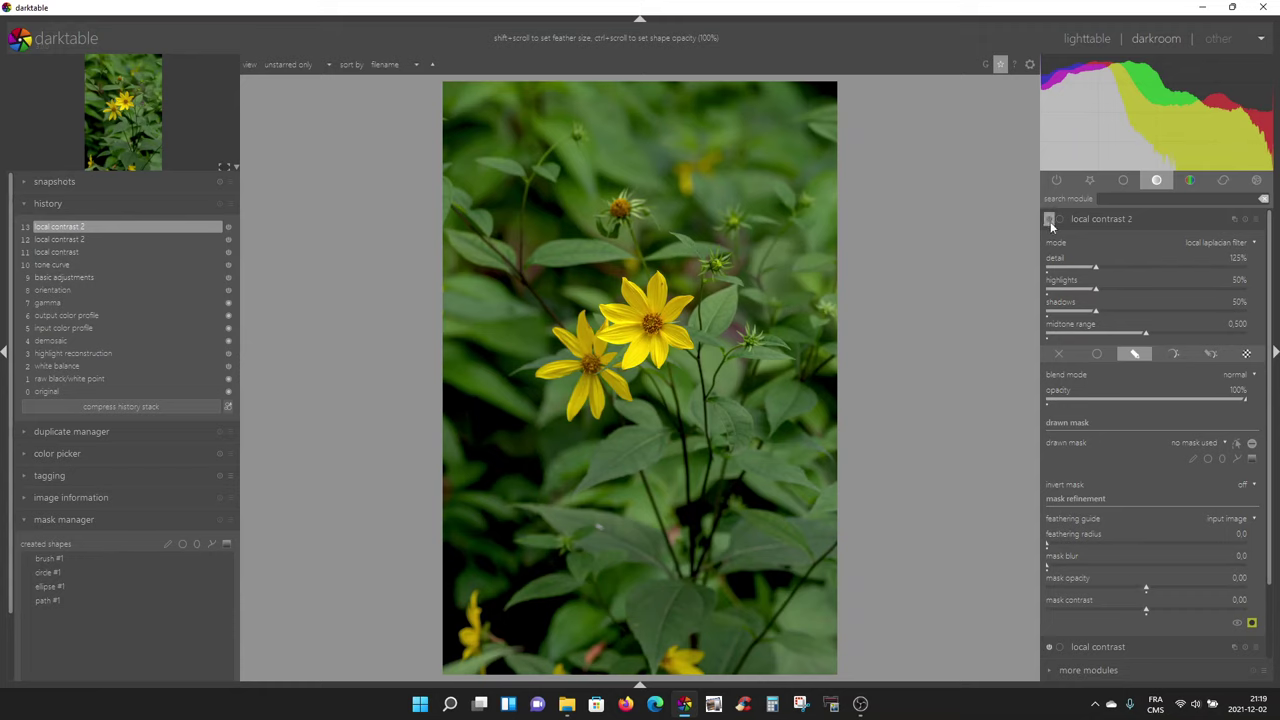
pyautogui.click(1049, 220)
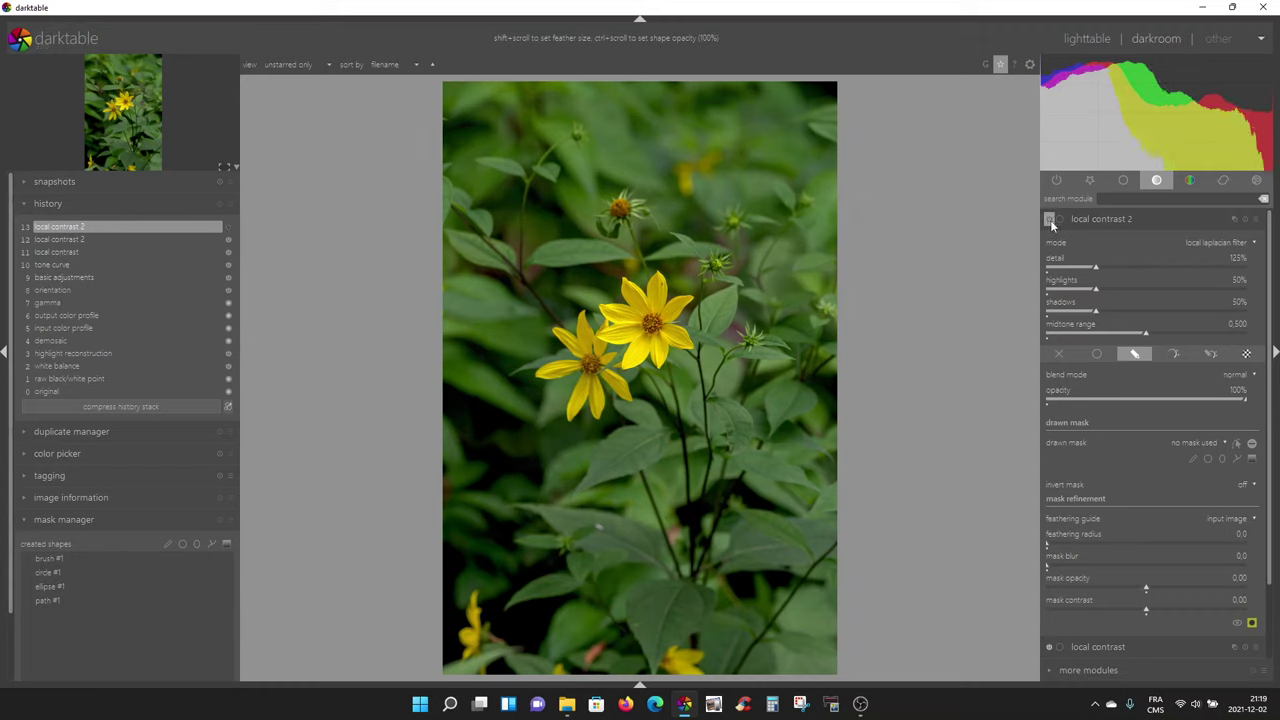
pyautogui.click(1134, 219)
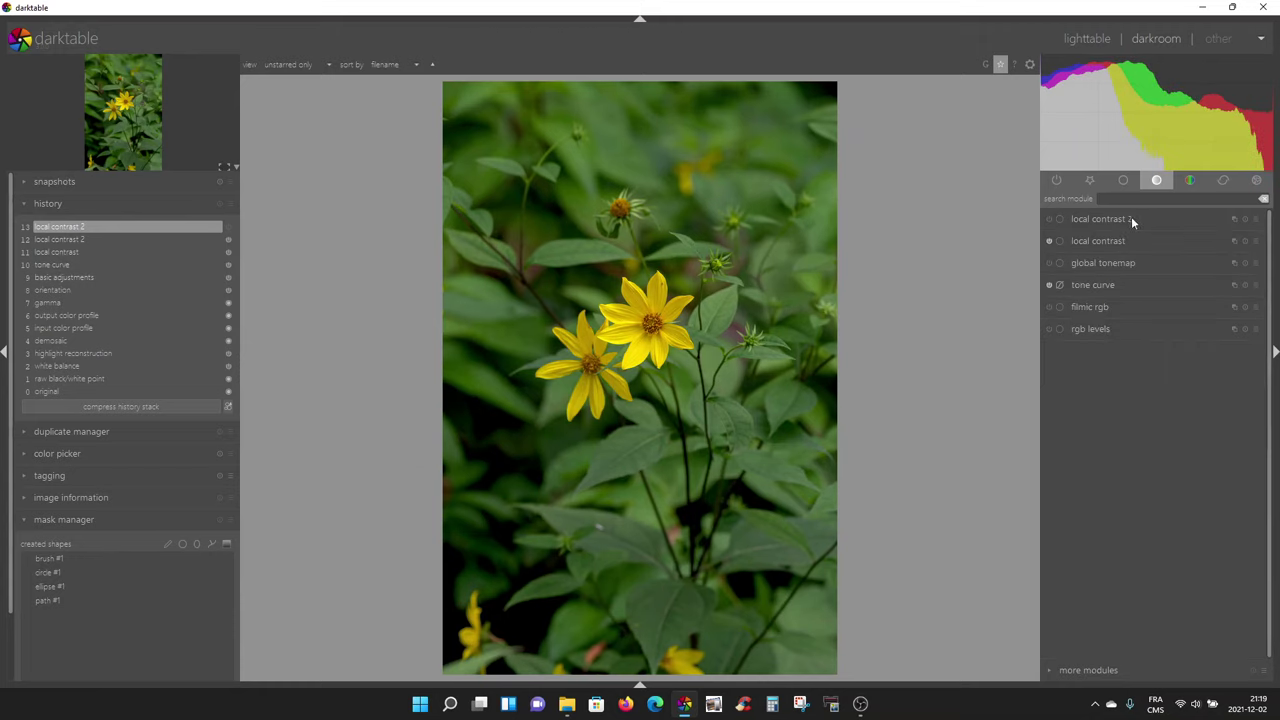
# Look through the color modules and the expanded list of additional modules, then collapse that list
pyautogui.click(1191, 182)
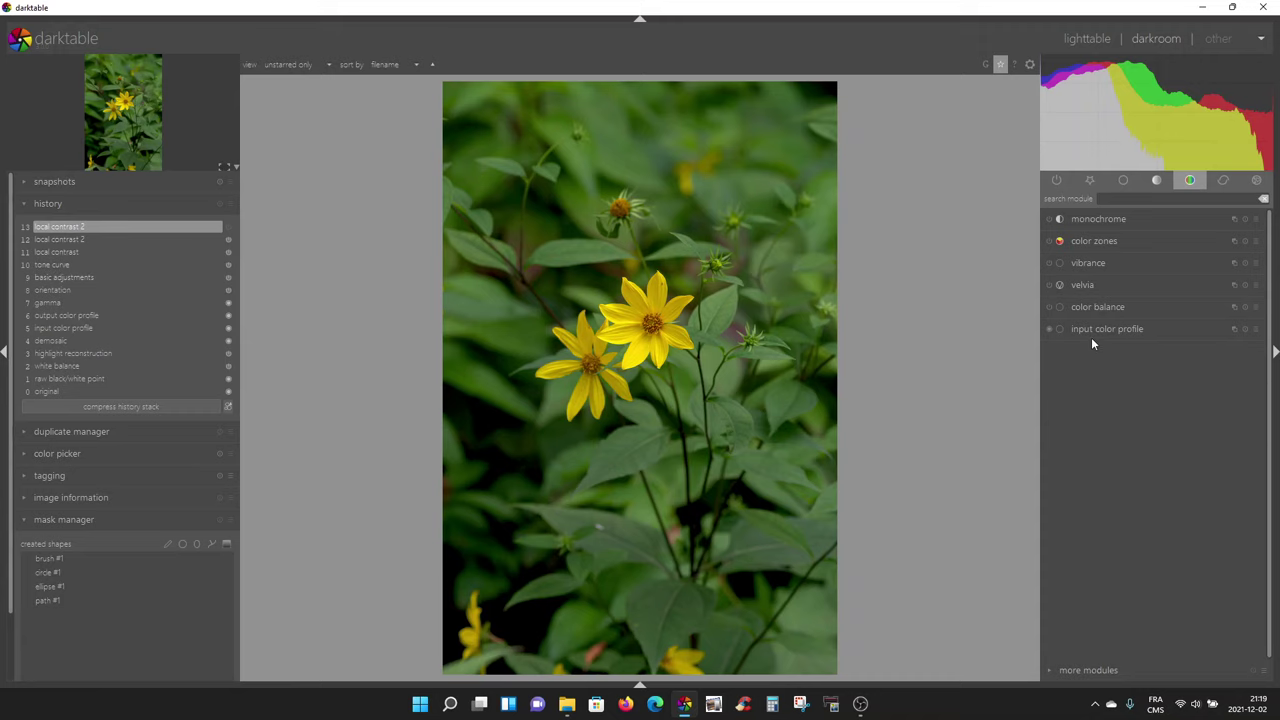
pyautogui.click(1049, 673)
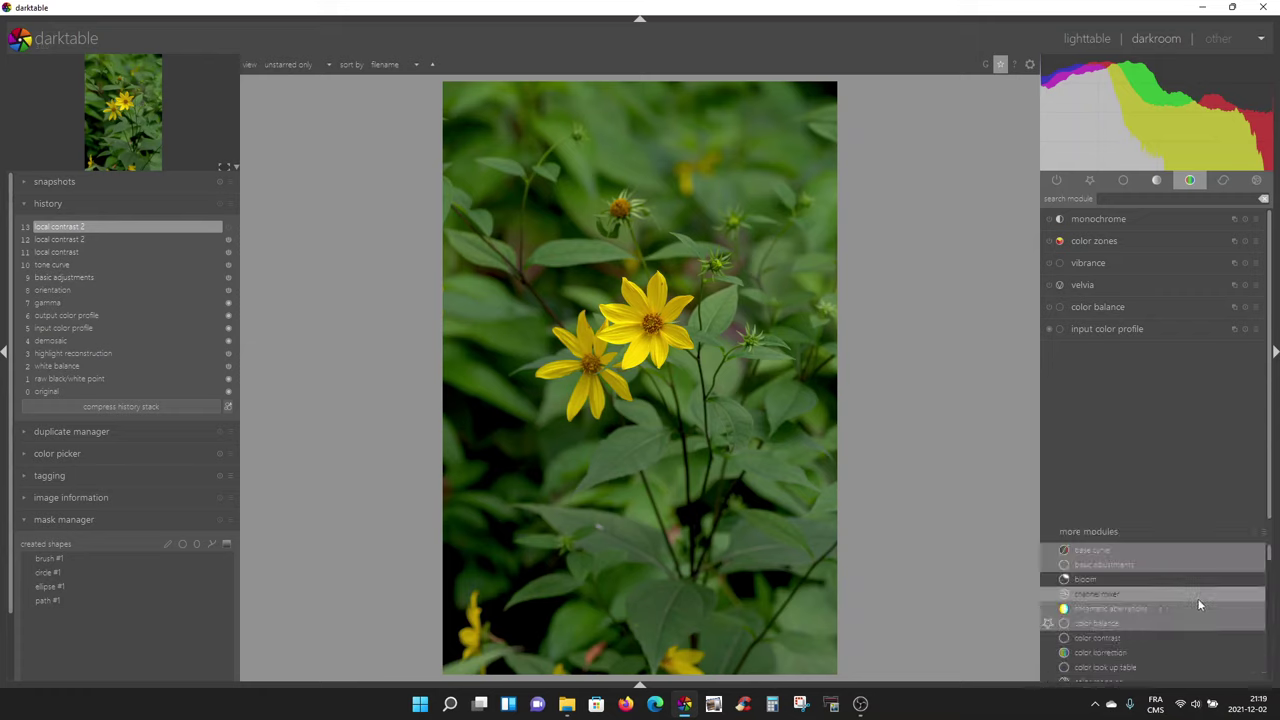
pyautogui.scroll(-3, 1196, 602)
pyautogui.scroll(-15, 1198, 599)
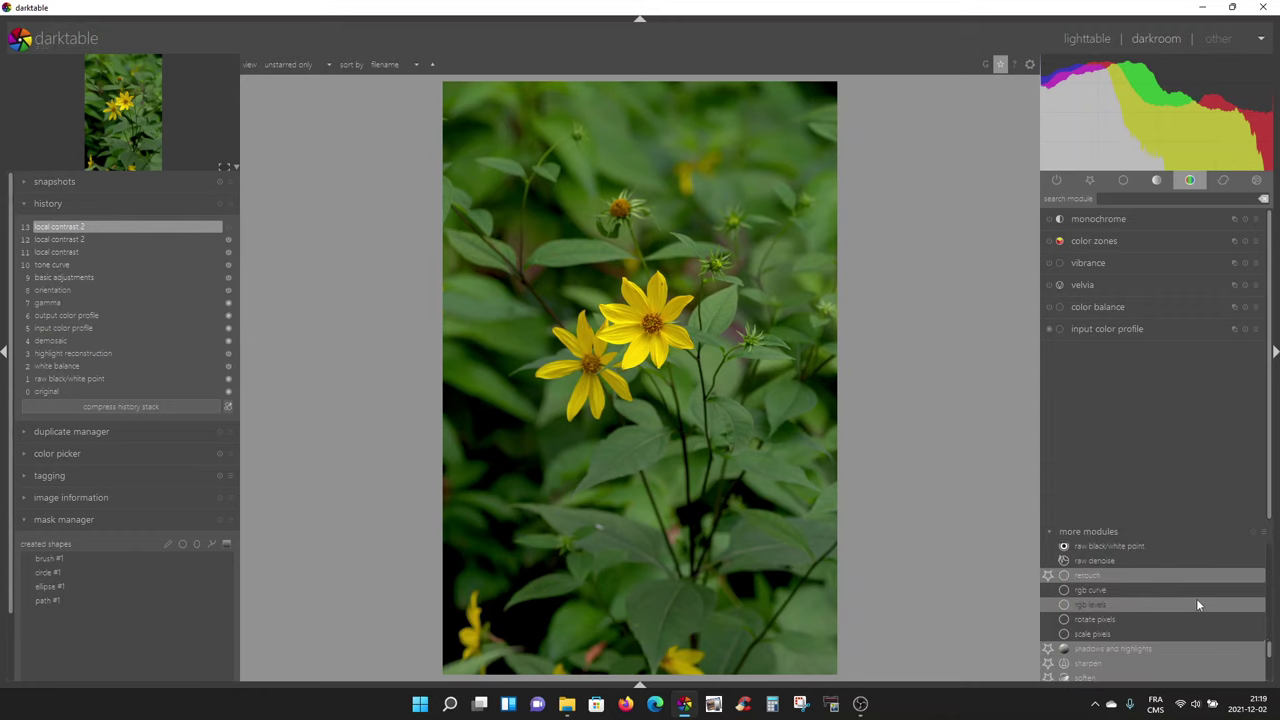
pyautogui.scroll(10, 1196, 603)
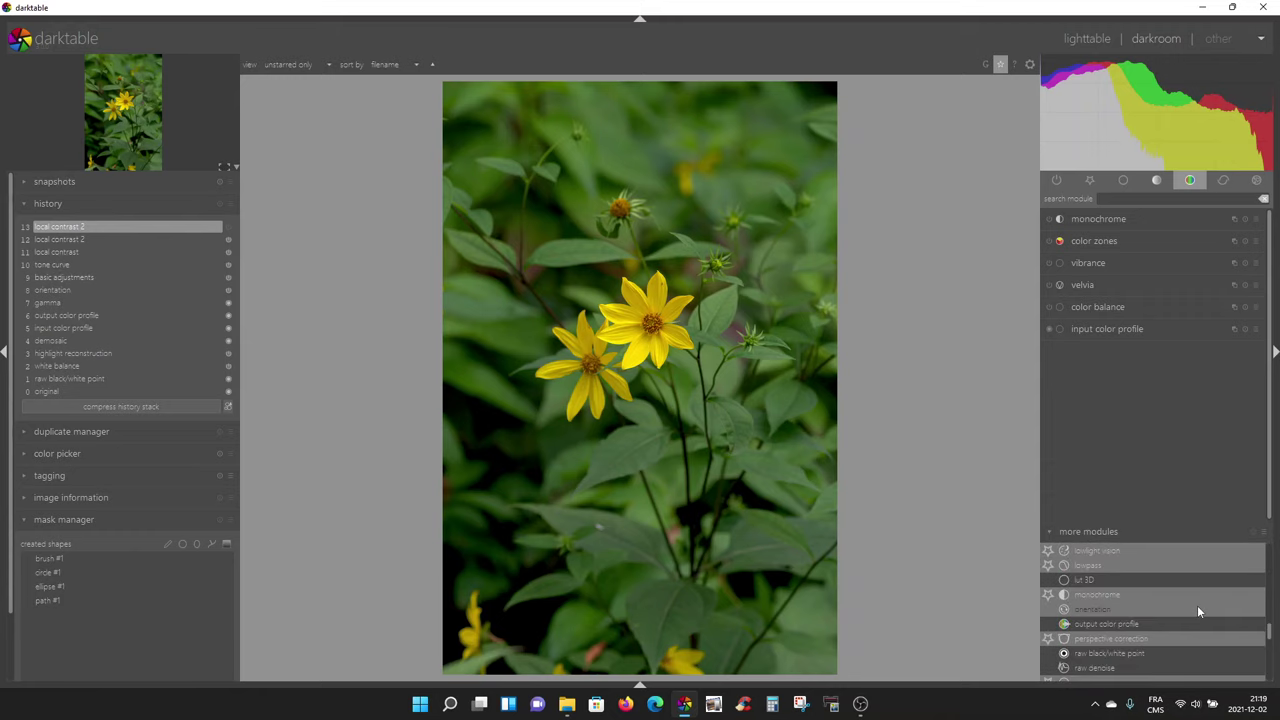
pyautogui.scroll(5, 1198, 611)
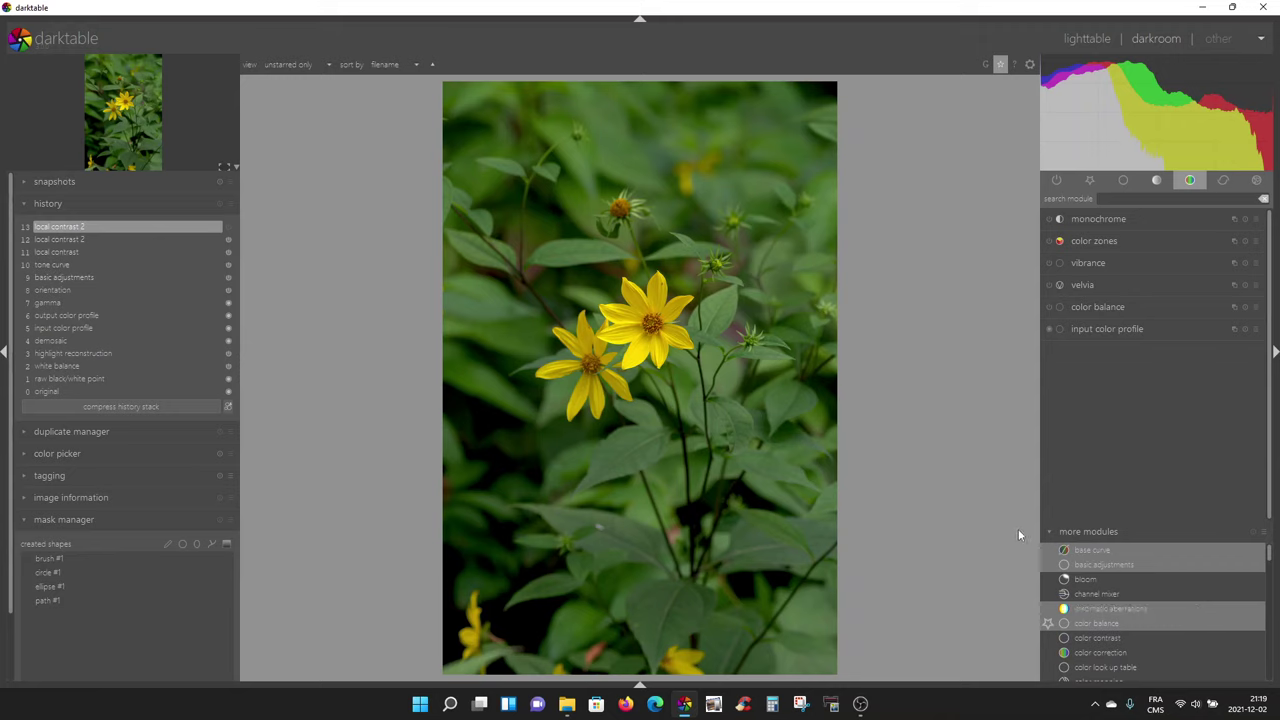
pyautogui.click(1048, 531)
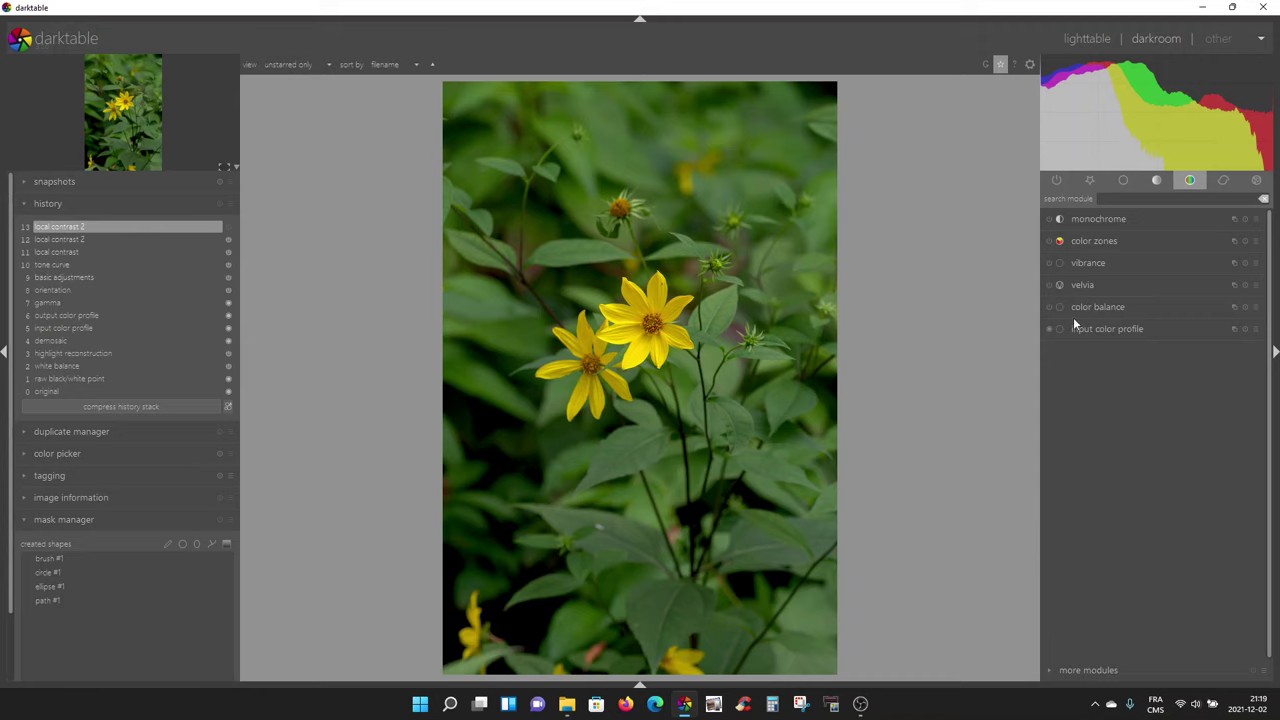
# Draw a spot removal path around the blurred yellow flower above the main blooms and move its source area onto the foliage to its right
pyautogui.click(1224, 182)
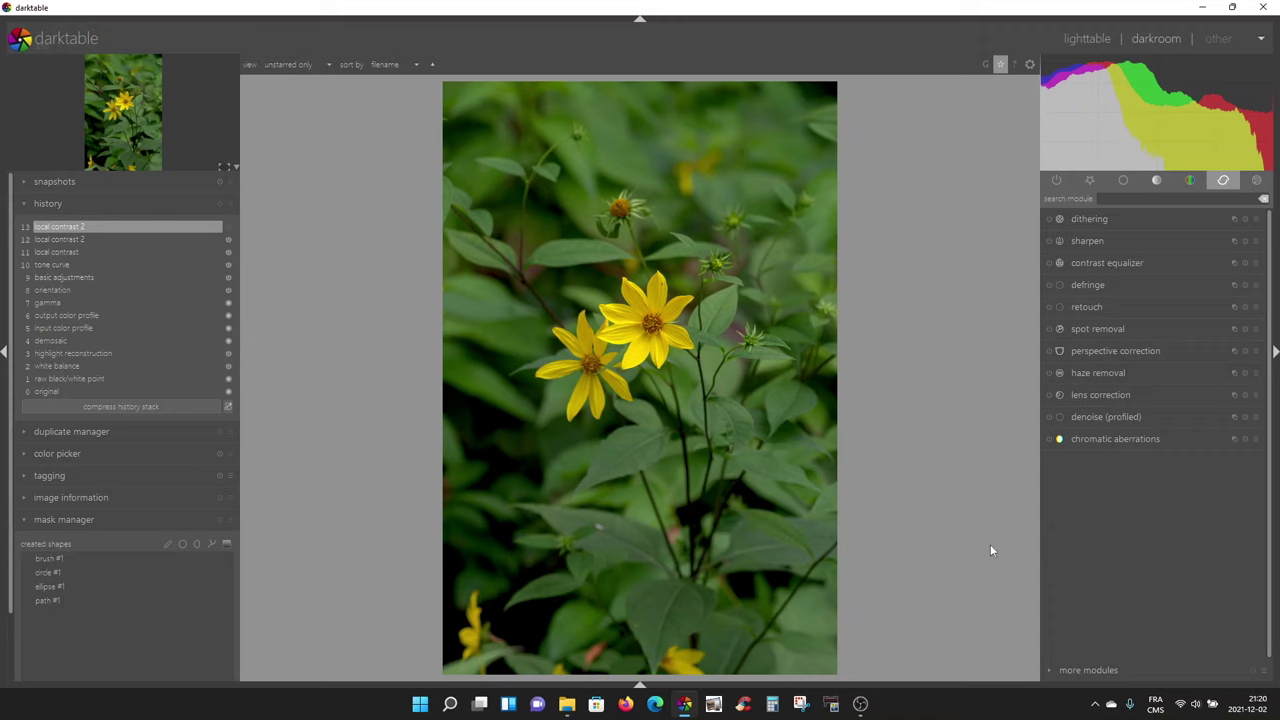
pyautogui.click(1100, 329)
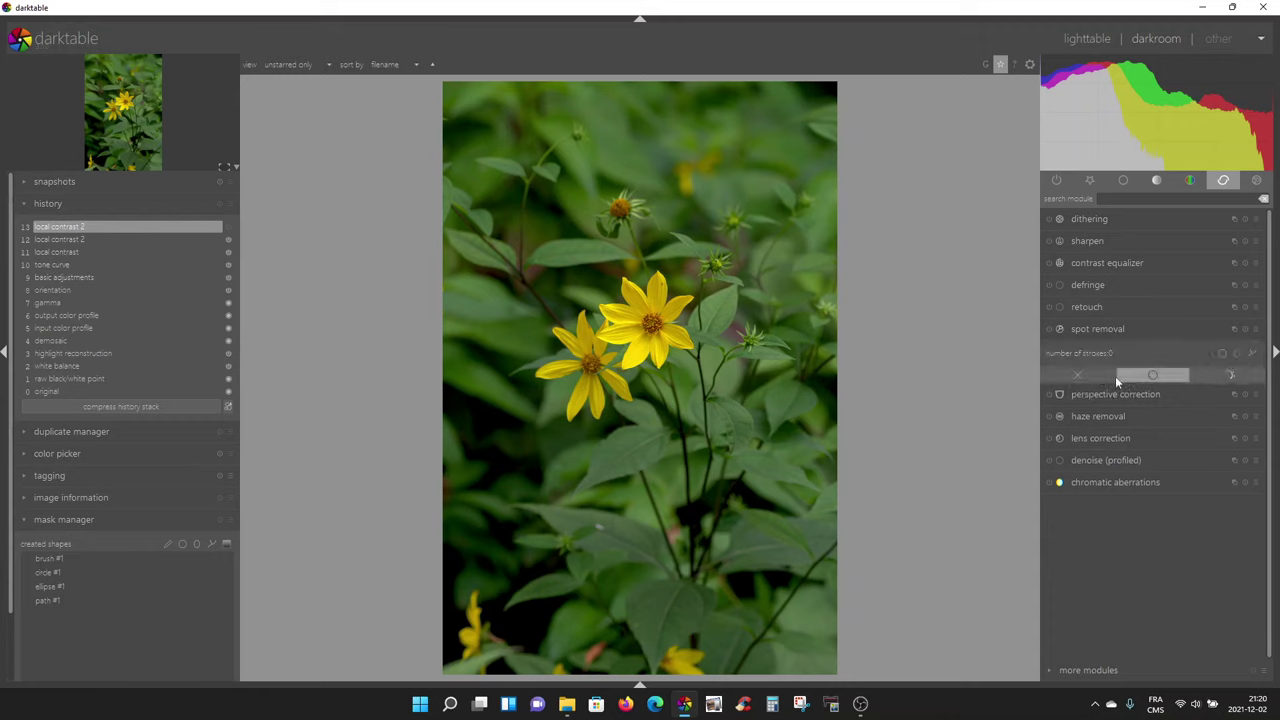
pyautogui.click(1228, 375)
pyautogui.click(1252, 356)
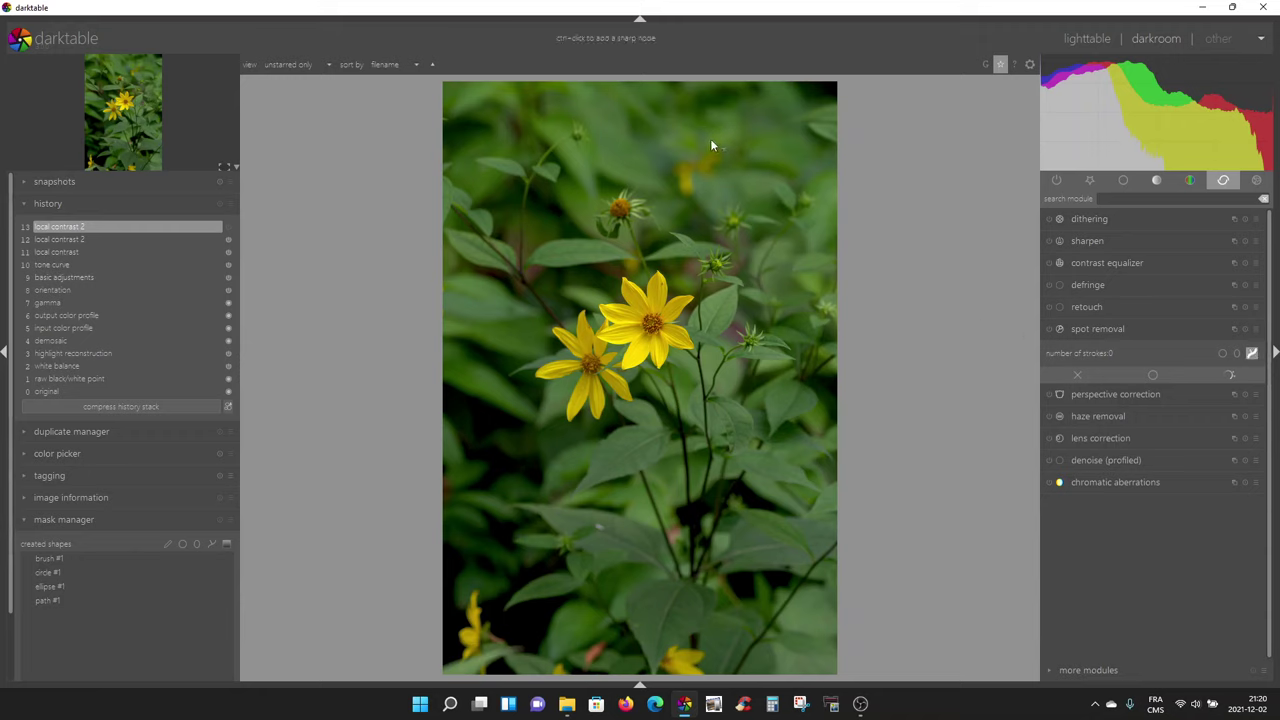
pyautogui.click(664, 158)
pyautogui.rightClick(727, 166)
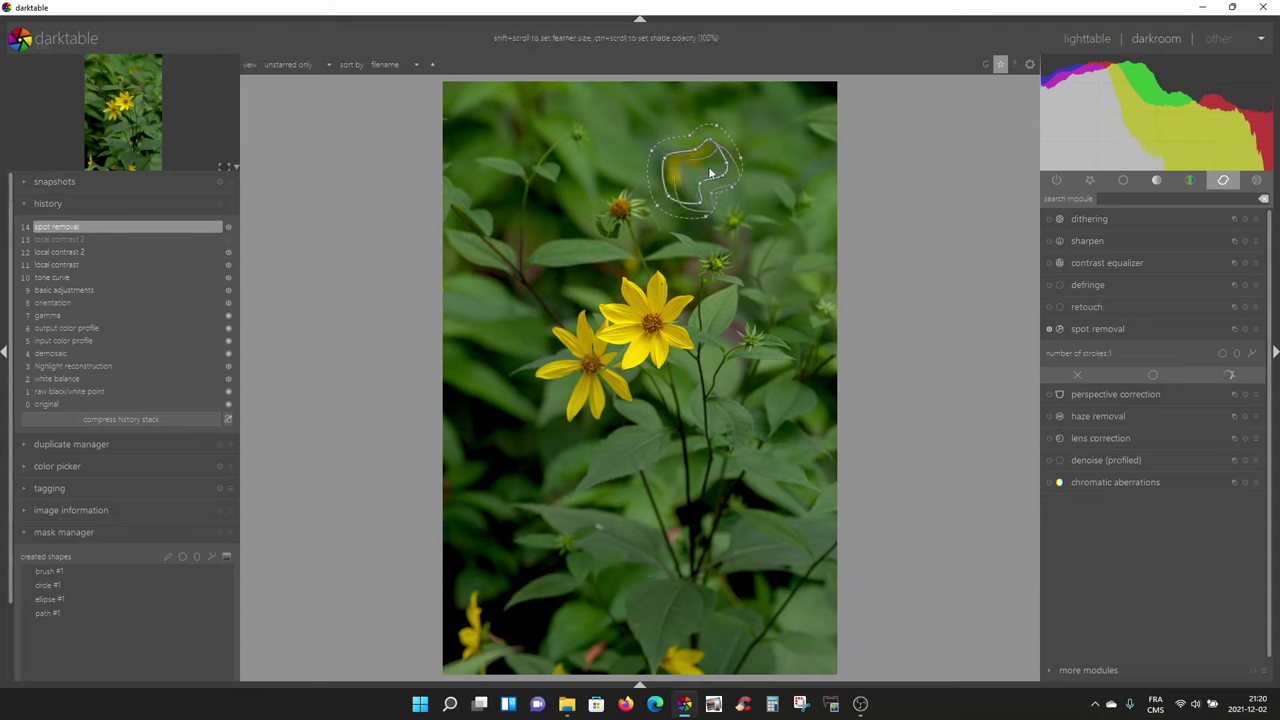
pyautogui.moveTo(709, 173); pyautogui.dragTo(756, 160)
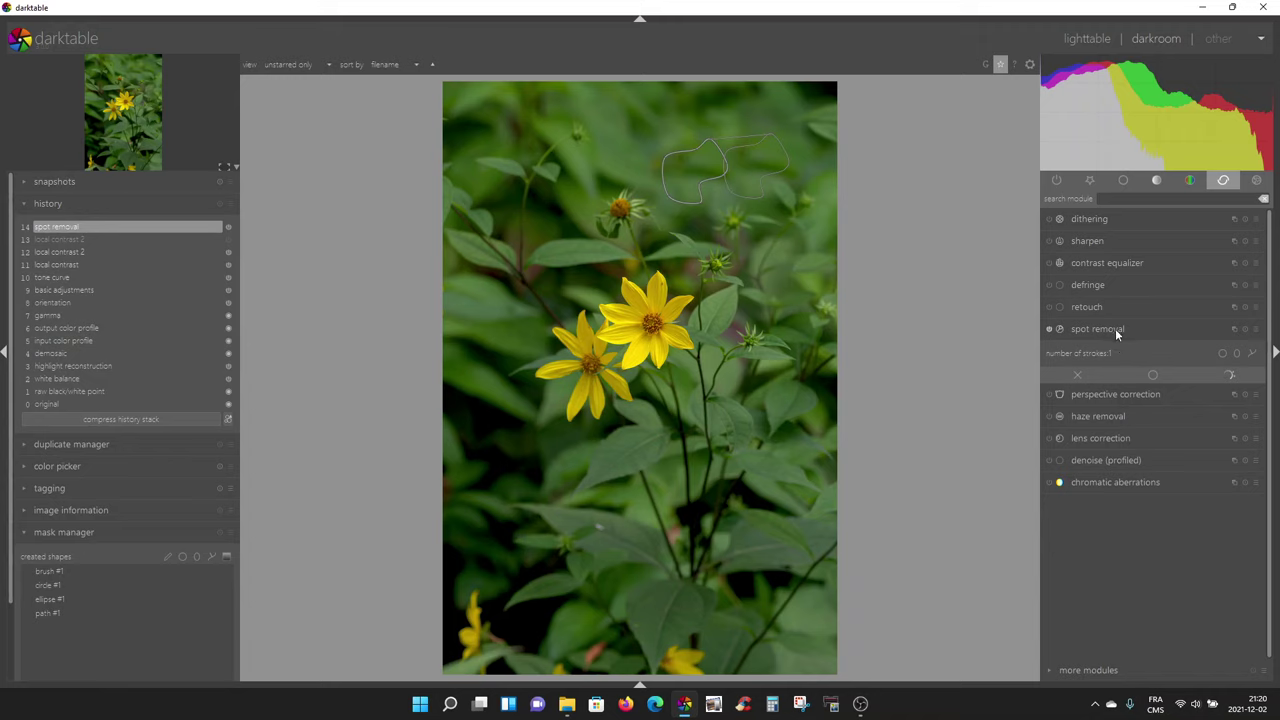
# Draw a spot removal path around the blurred yellow flower at the photo's bottom edge, with its source area on the leaves above right
pyautogui.click(1250, 354)
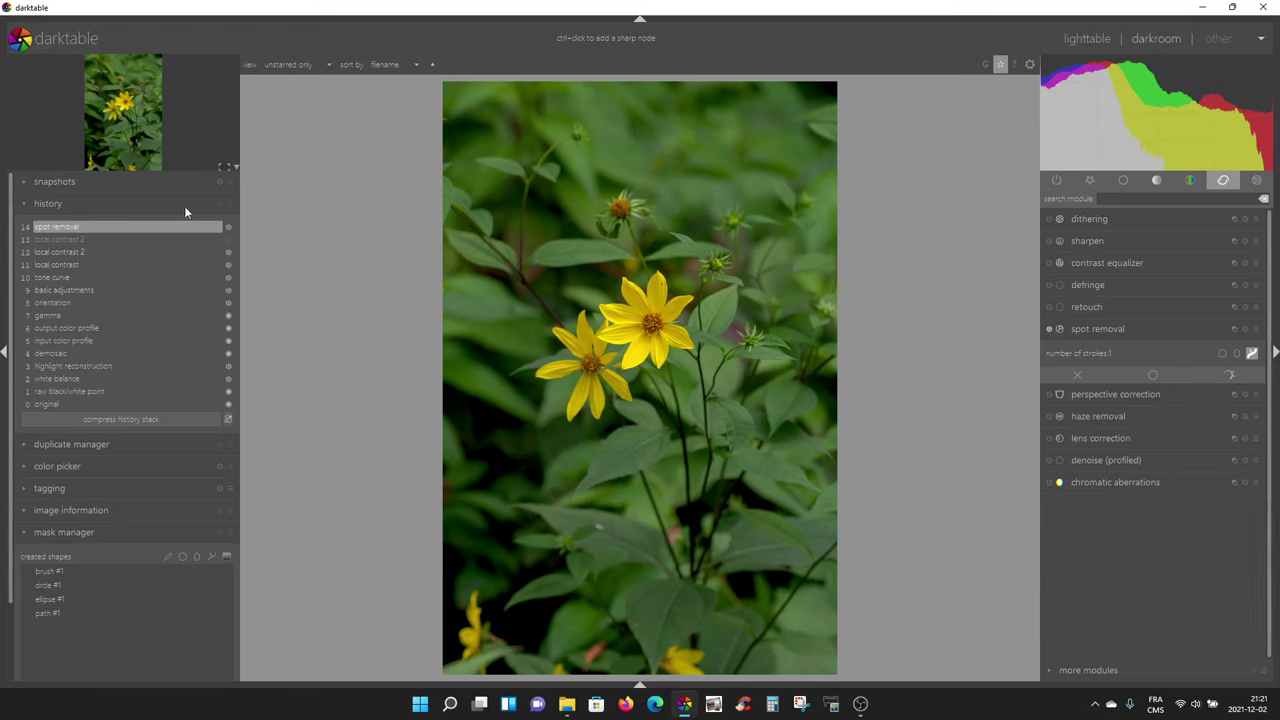
pyautogui.click(233, 169)
pyautogui.click(245, 170)
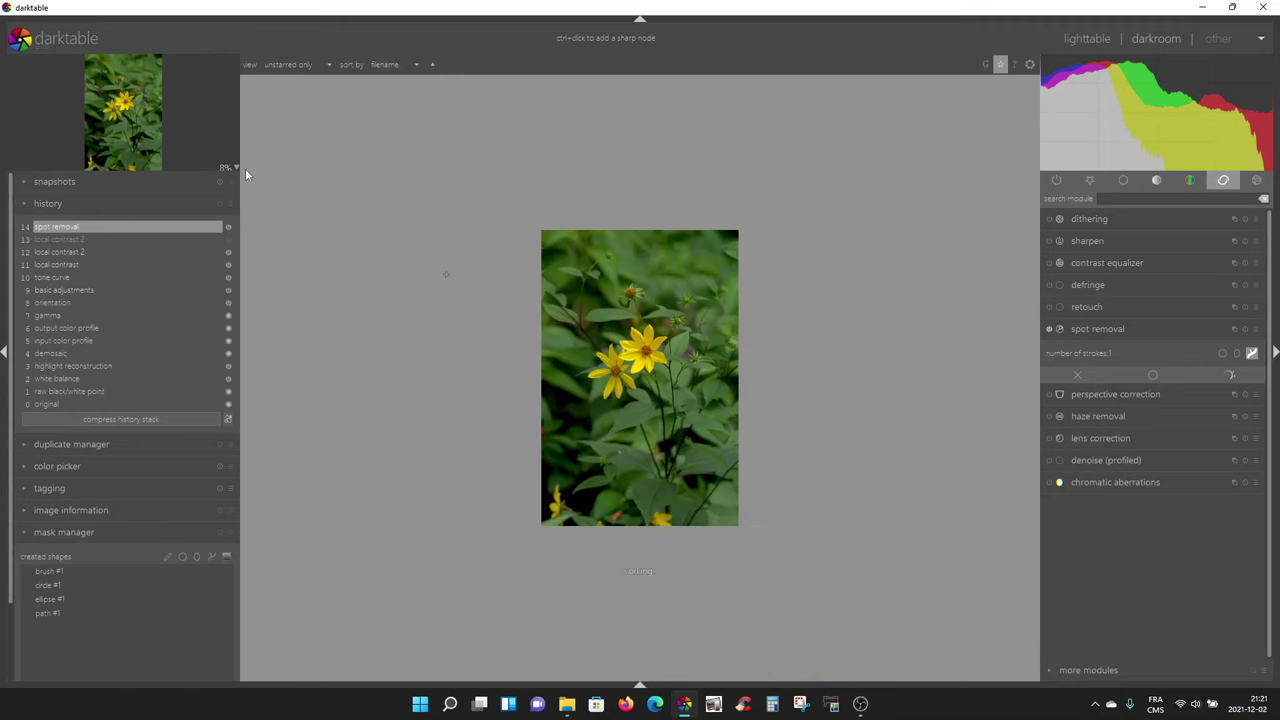
pyautogui.scroll(1, 690, 435)
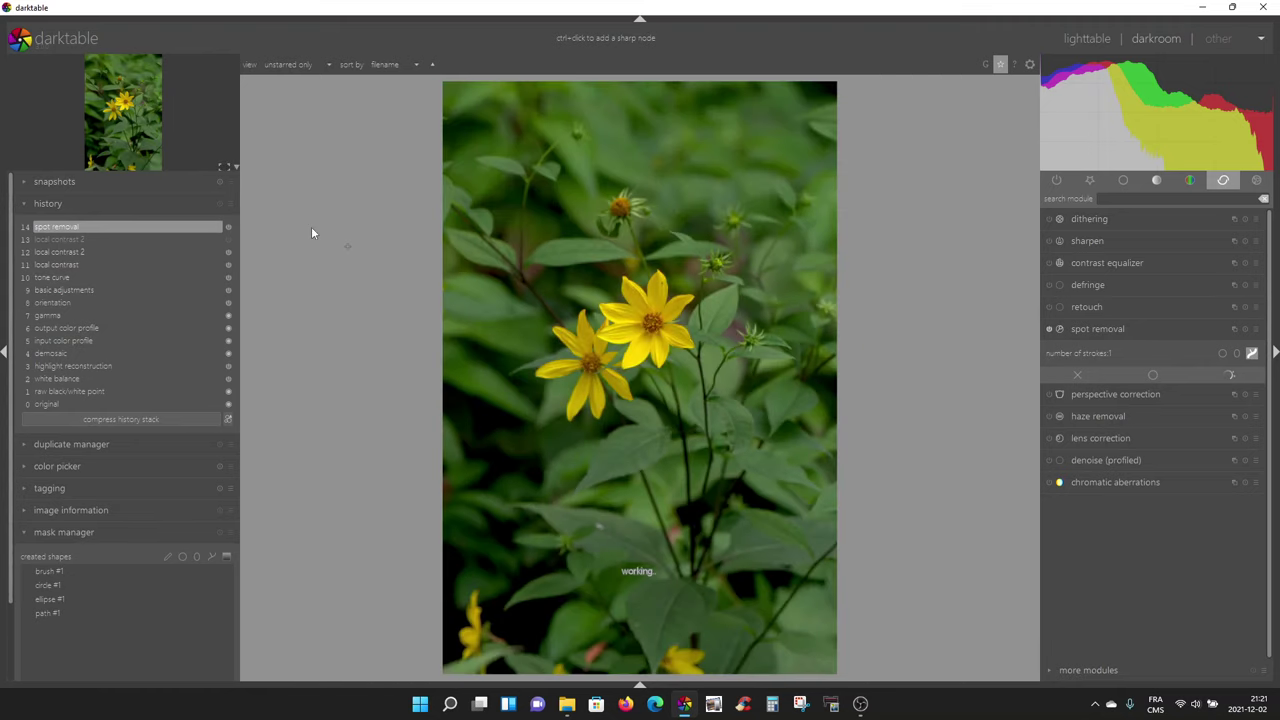
pyautogui.click(235, 168)
pyautogui.click(247, 176)
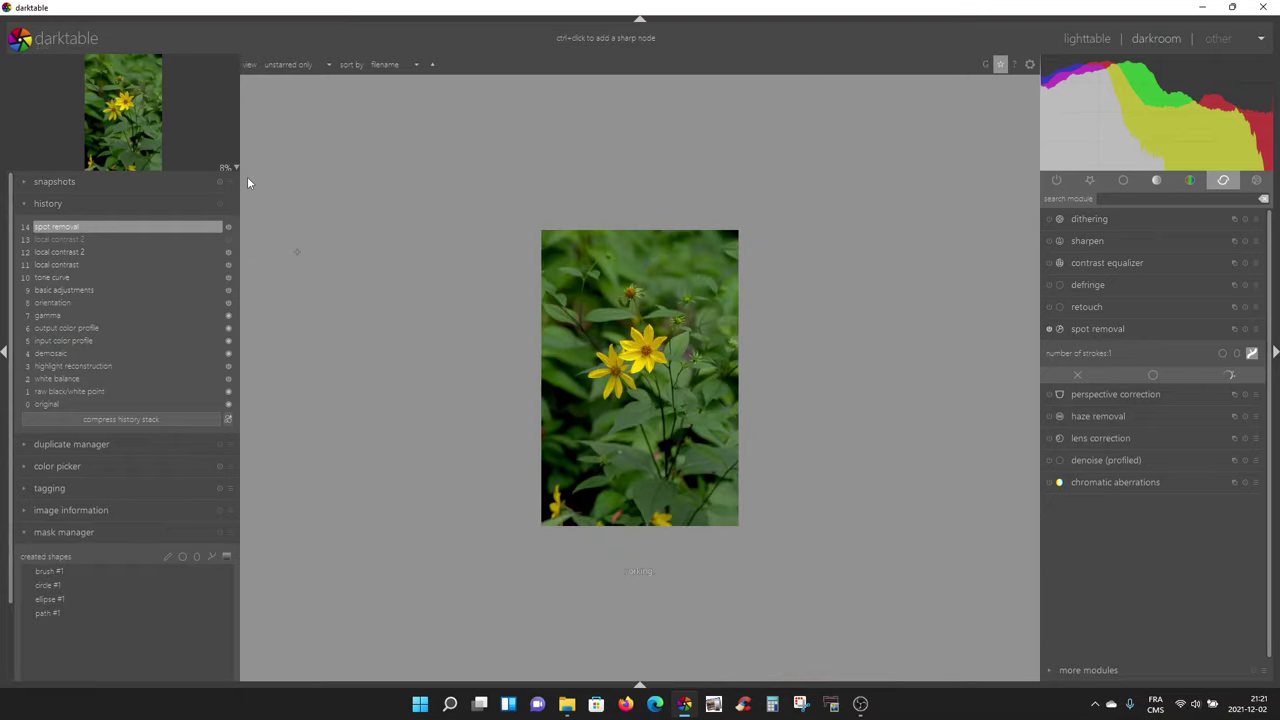
pyautogui.scroll(1, 721, 372)
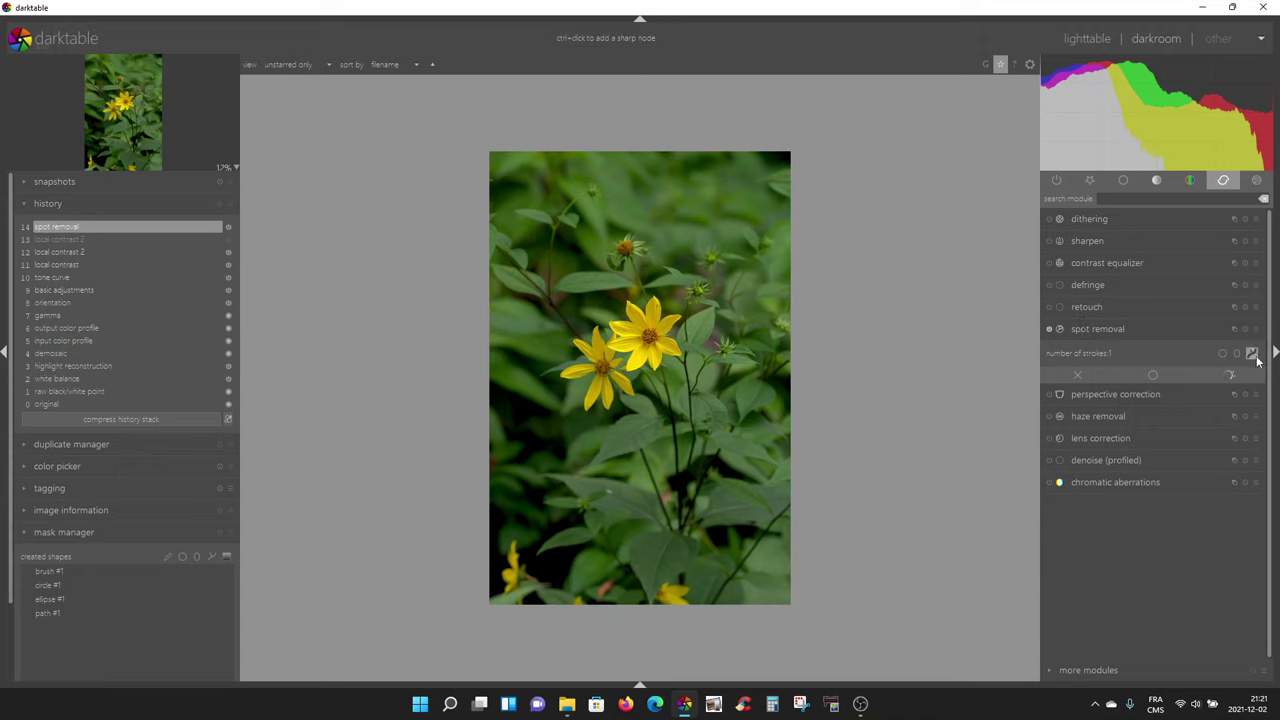
pyautogui.click(660, 603)
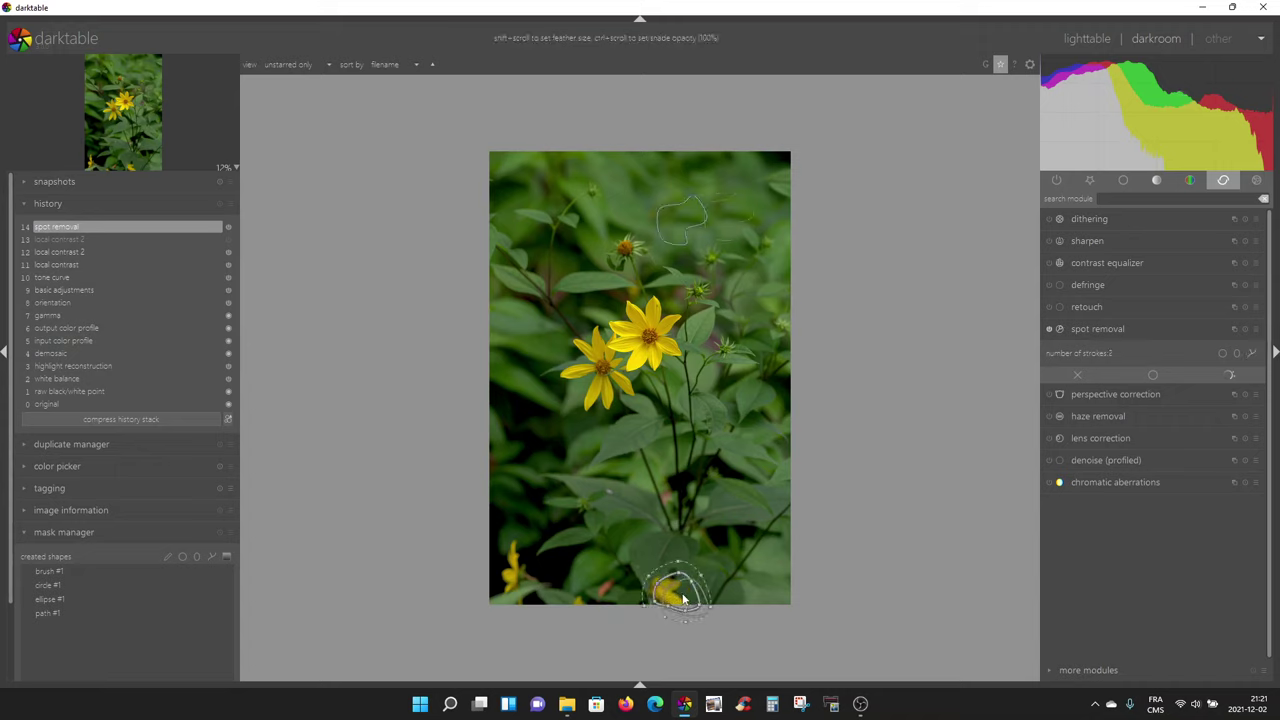
pyautogui.moveTo(683, 598); pyautogui.dragTo(711, 514)
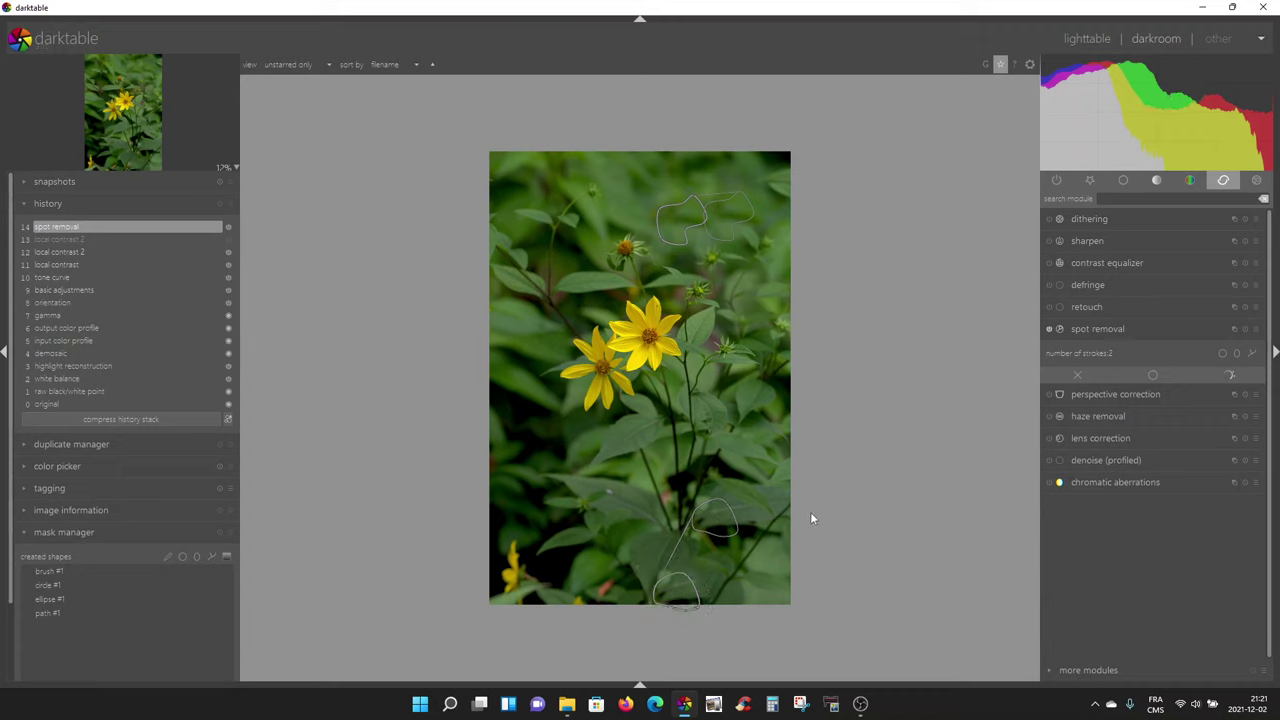
# Compare the photo with spot removal off and on, leave it enabled, and expand its settings again
pyautogui.click(1093, 330)
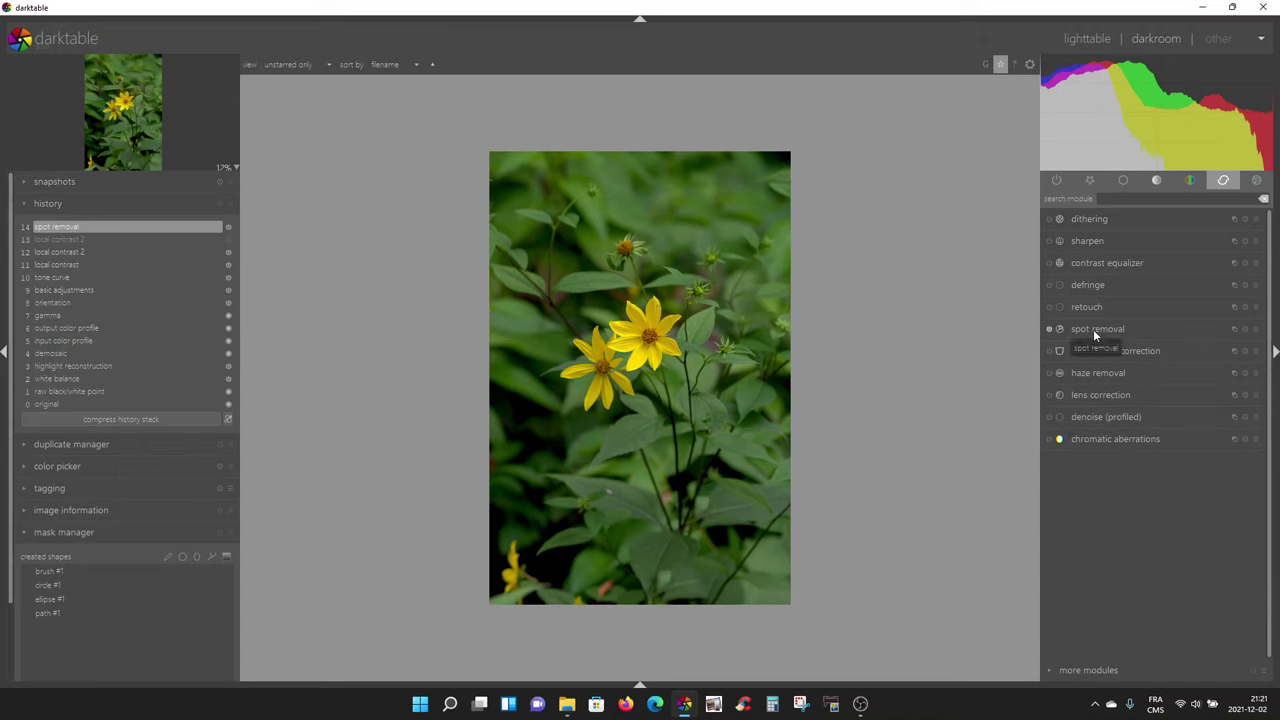
pyautogui.click(1048, 329)
pyautogui.click(1047, 328)
pyautogui.click(1137, 330)
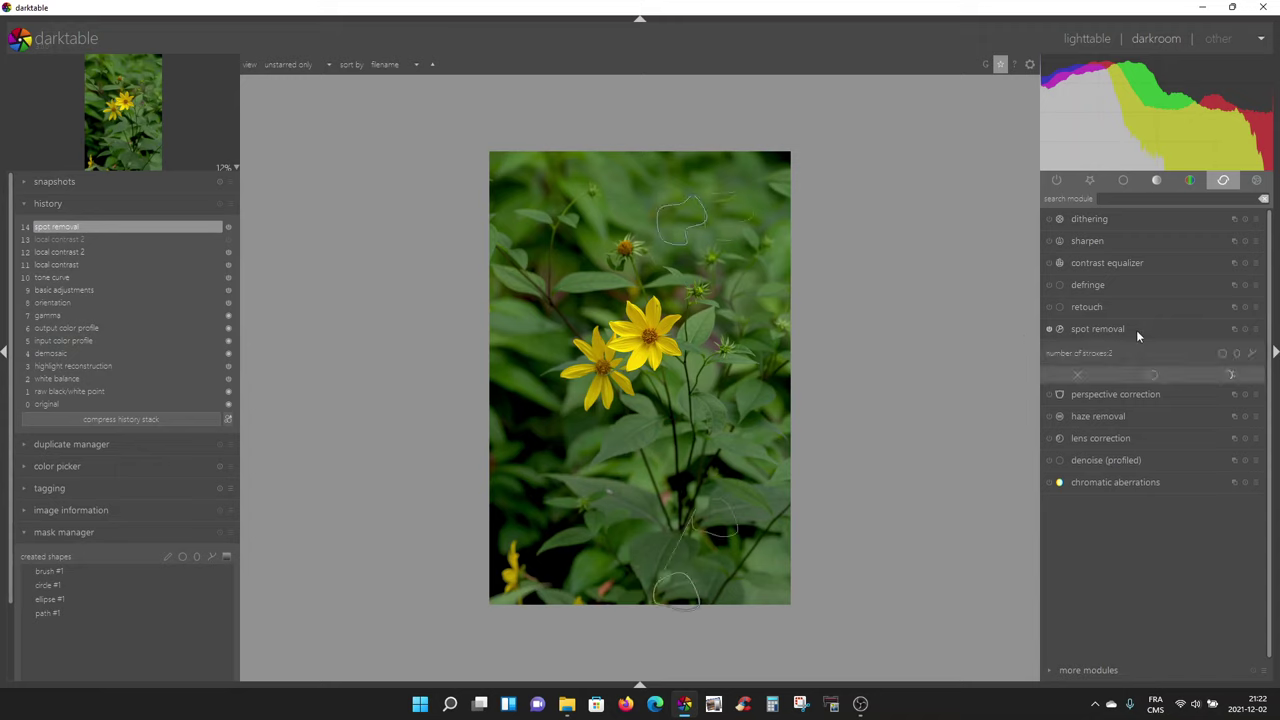
# Add a new spot removal instance and path the blurred flower in the photo's lower-left corner, with its source on the upper-right foliage
pyautogui.click(1234, 330)
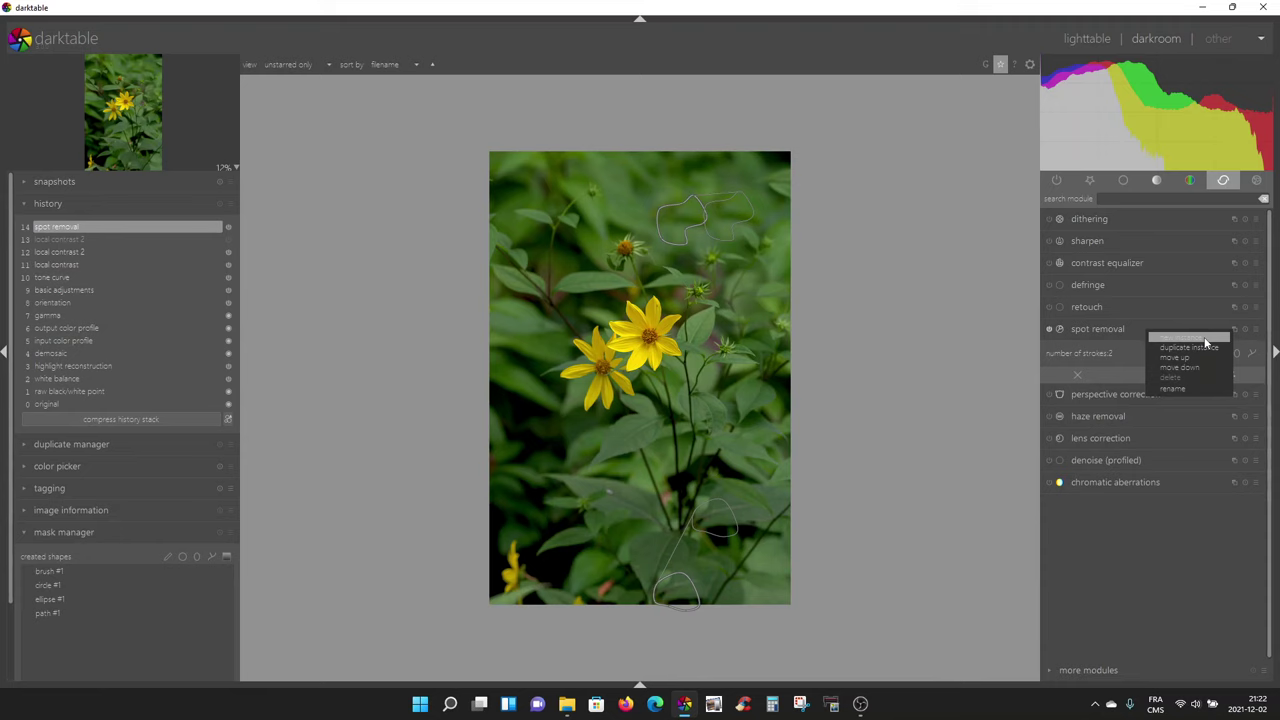
pyautogui.click(1206, 340)
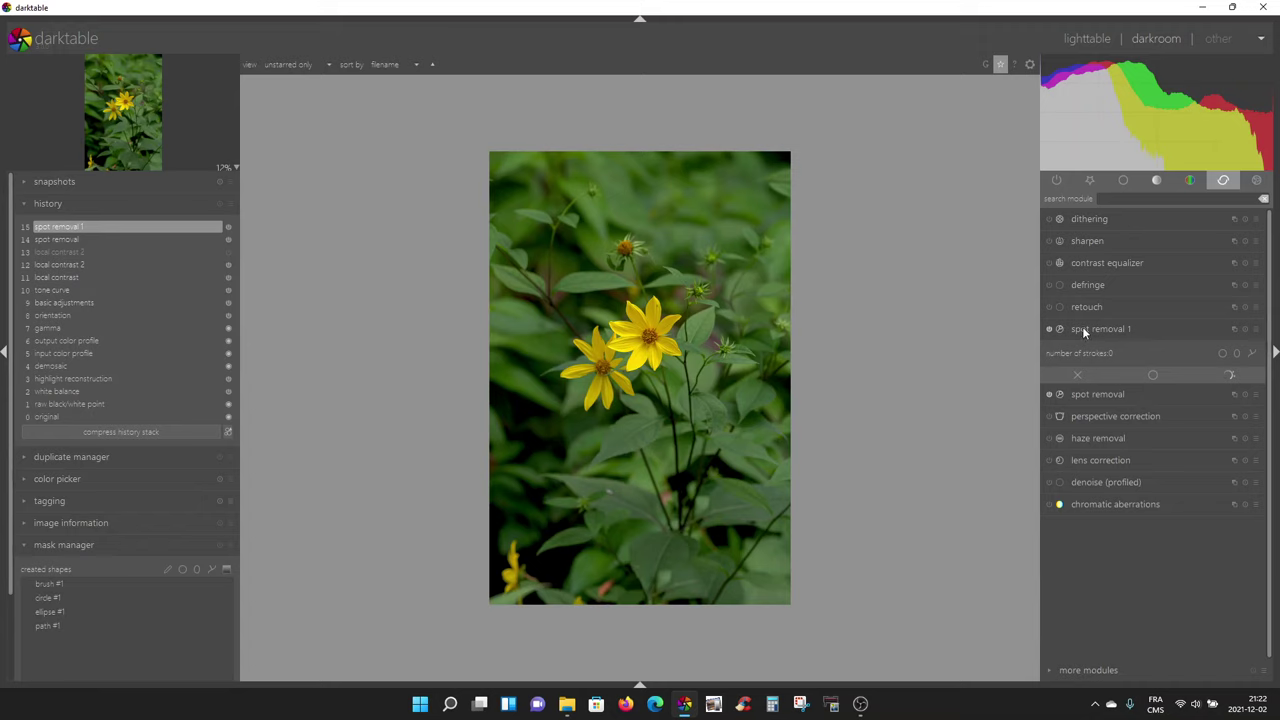
pyautogui.click(1251, 353)
pyautogui.click(505, 525)
pyautogui.click(501, 595)
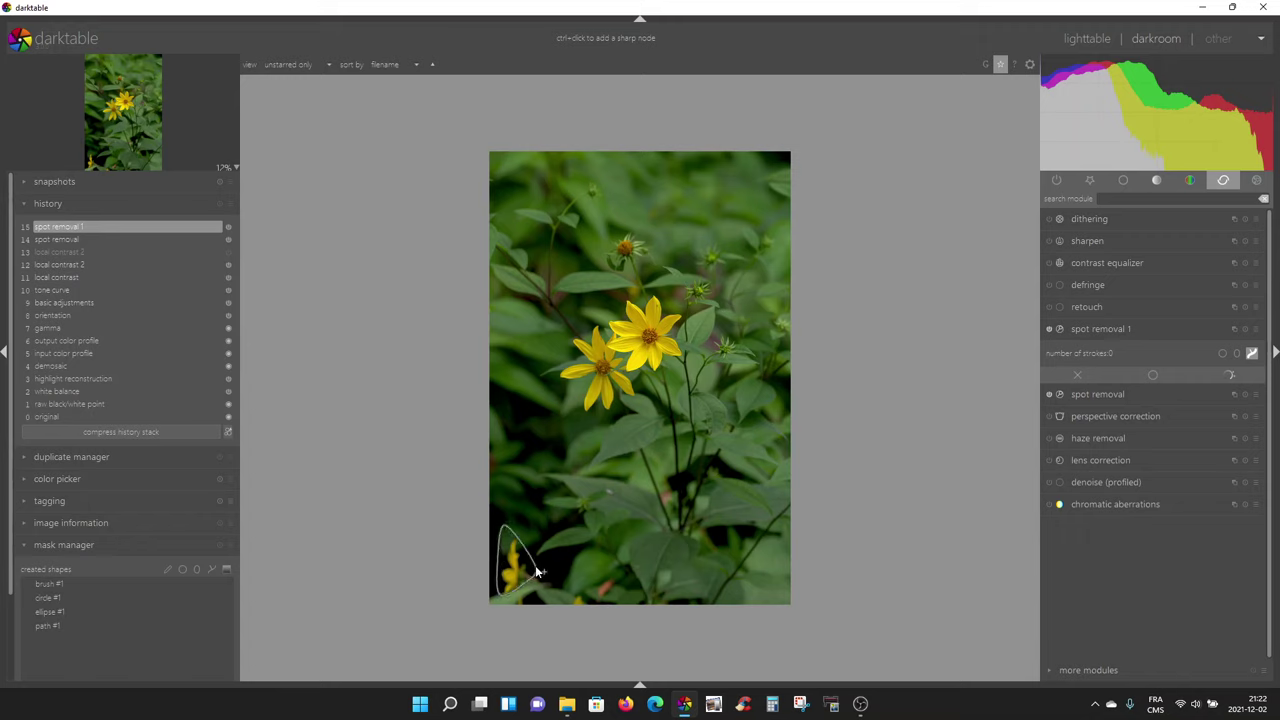
pyautogui.rightClick(532, 550)
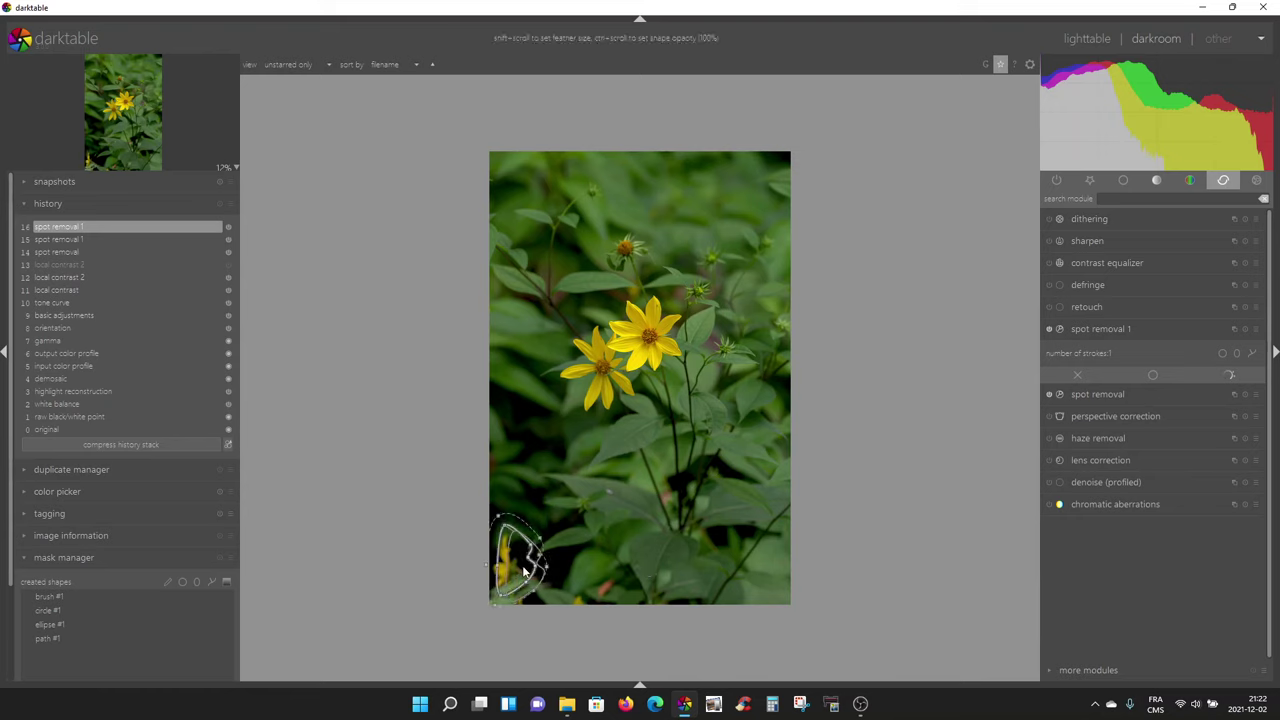
pyautogui.moveTo(524, 572); pyautogui.dragTo(744, 198)
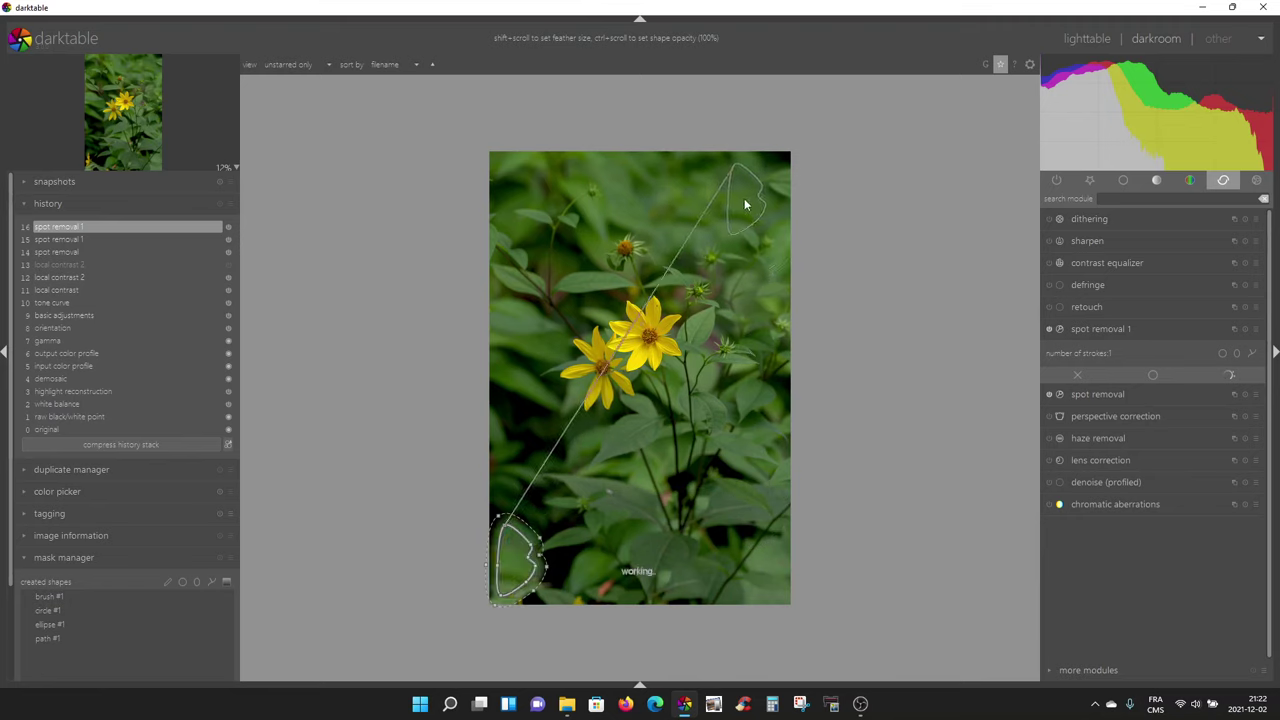
# Shrink the spot removal 1 path in the photo's lower-left corner slightly and collapse the module's settings
pyautogui.click(1094, 329)
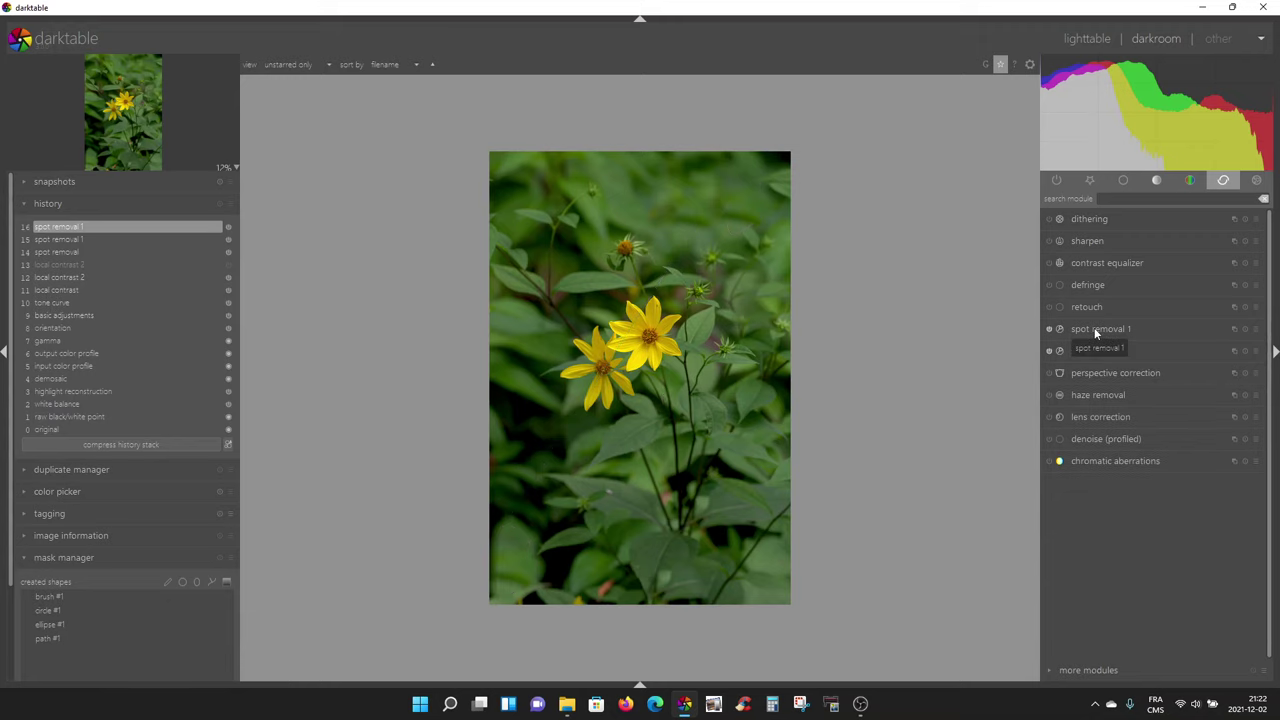
pyautogui.click(1095, 330)
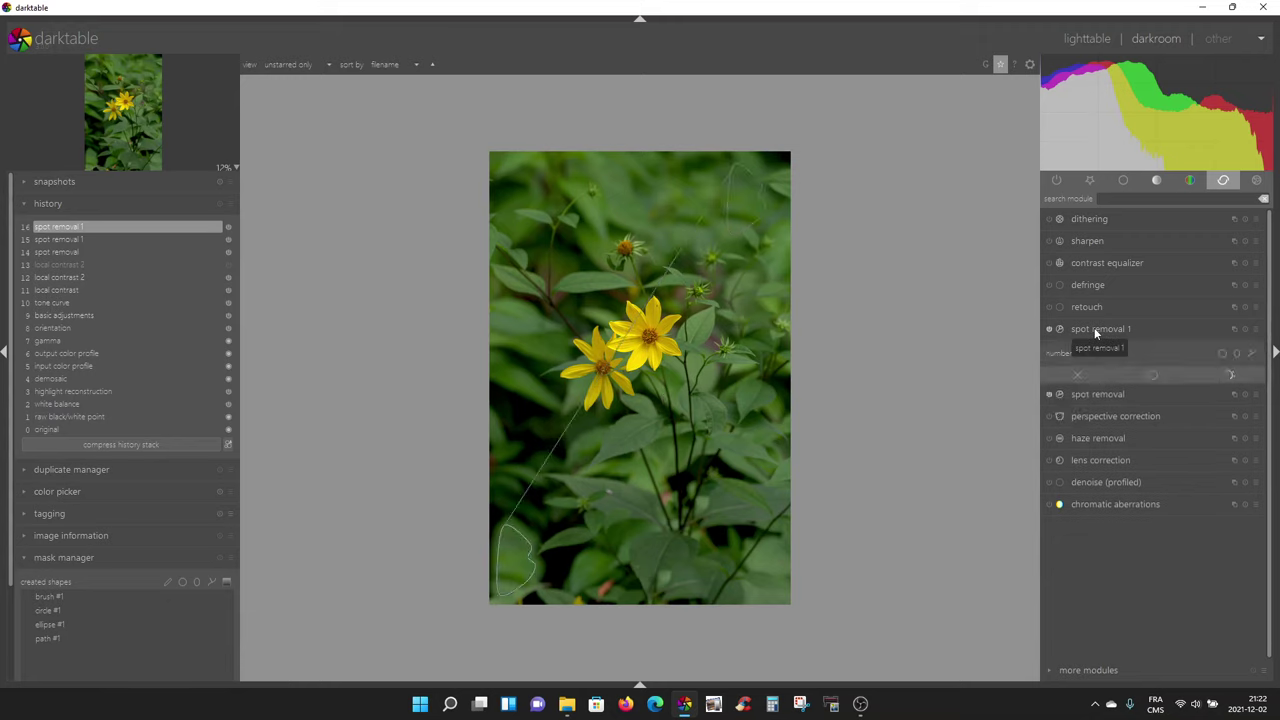
pyautogui.click(513, 572)
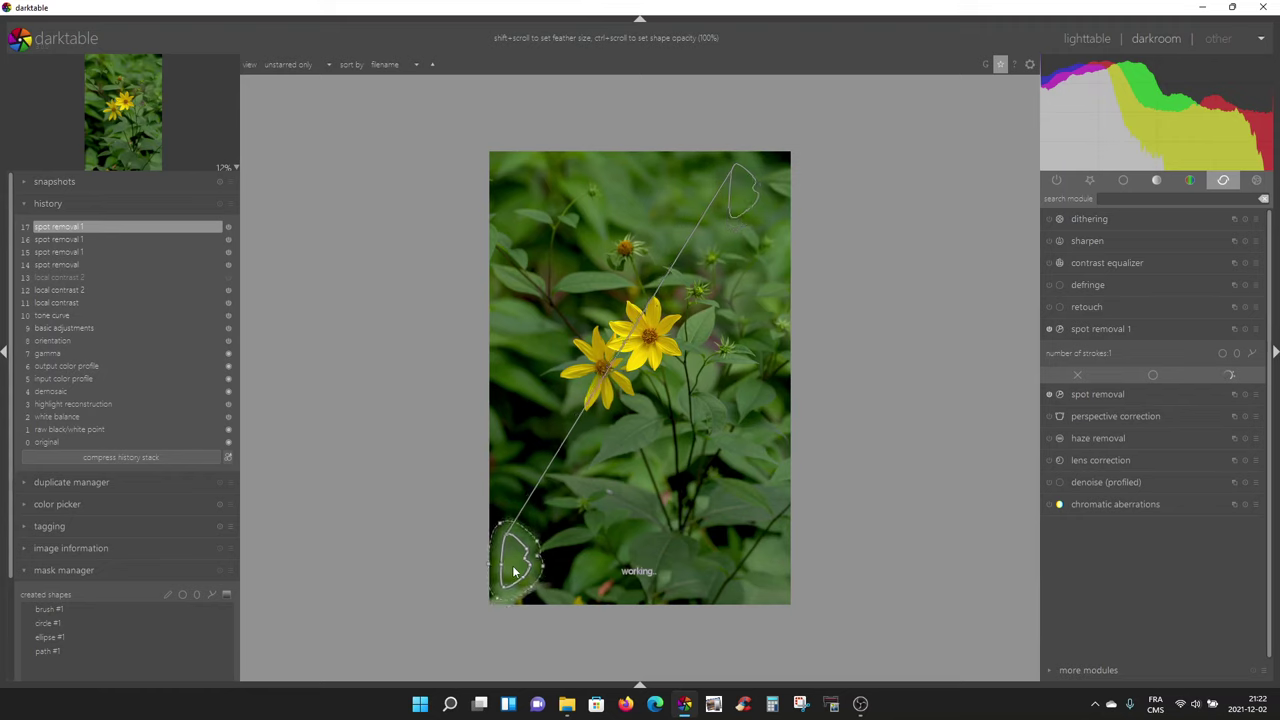
pyautogui.click(1110, 328)
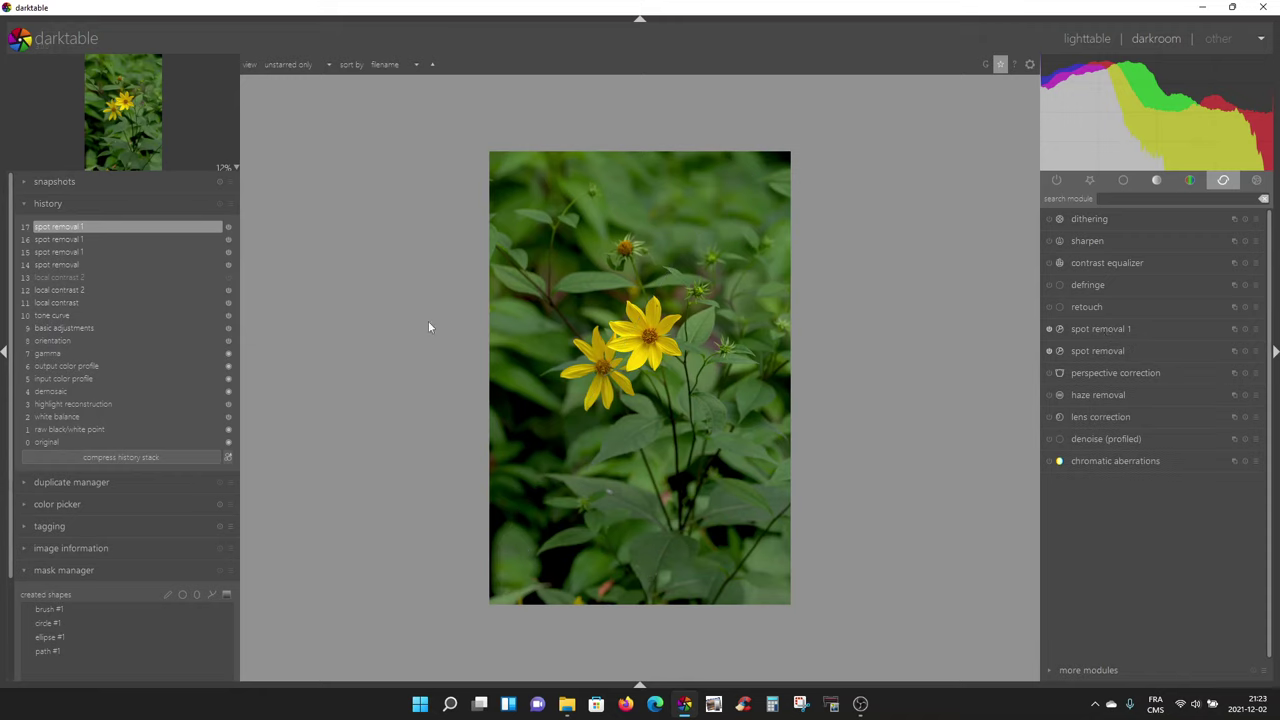
# Compare the photo at the earlier local contrast history state with the latest spot removal 1 state, and return to the latest
pyautogui.click(67, 304)
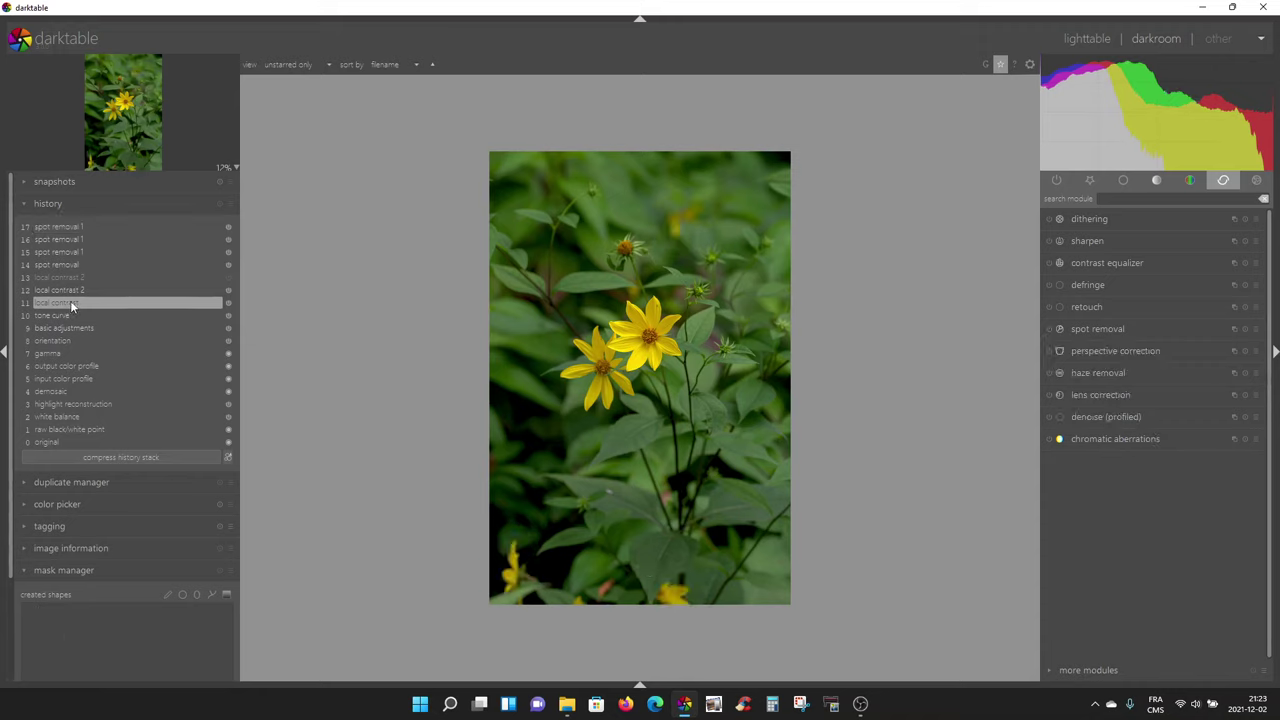
pyautogui.click(52, 226)
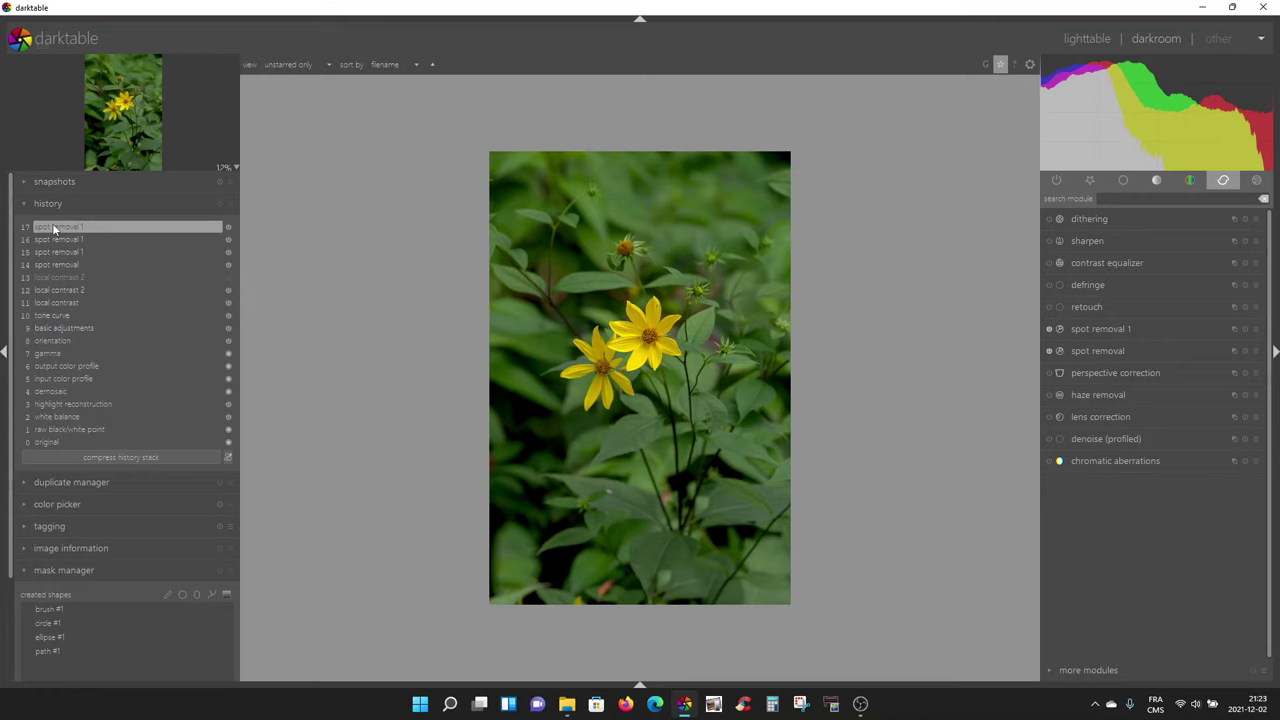
pyautogui.scroll(2, 880, 435)
pyautogui.scroll(-2, 881, 441)
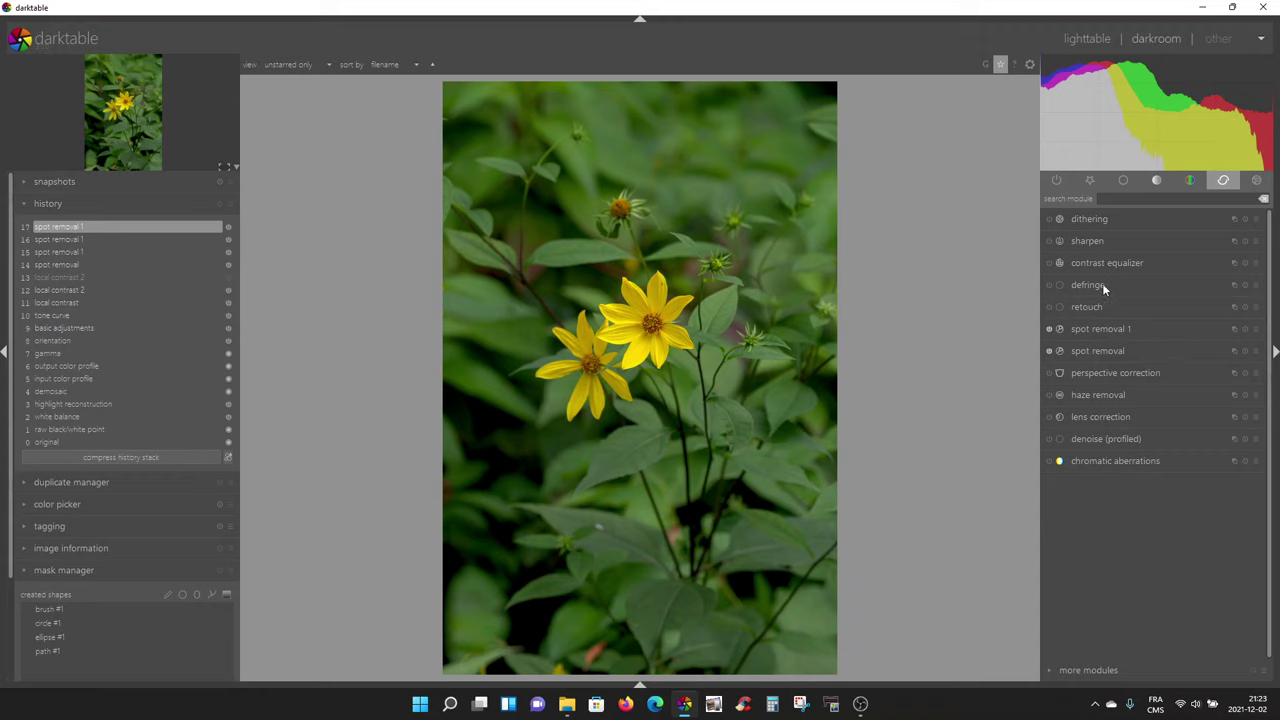
# Expand the exposure module and enable a combined drawn and parametric mask for it
pyautogui.click(1124, 181)
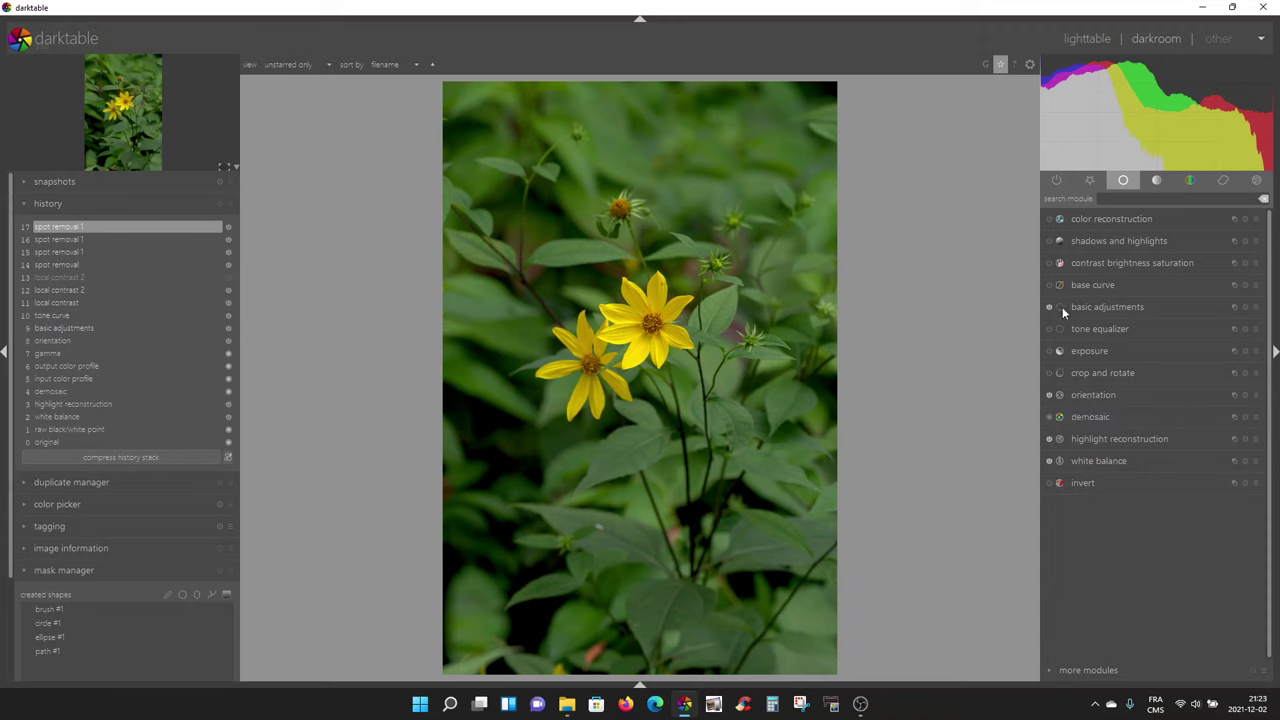
pyautogui.click(1104, 352)
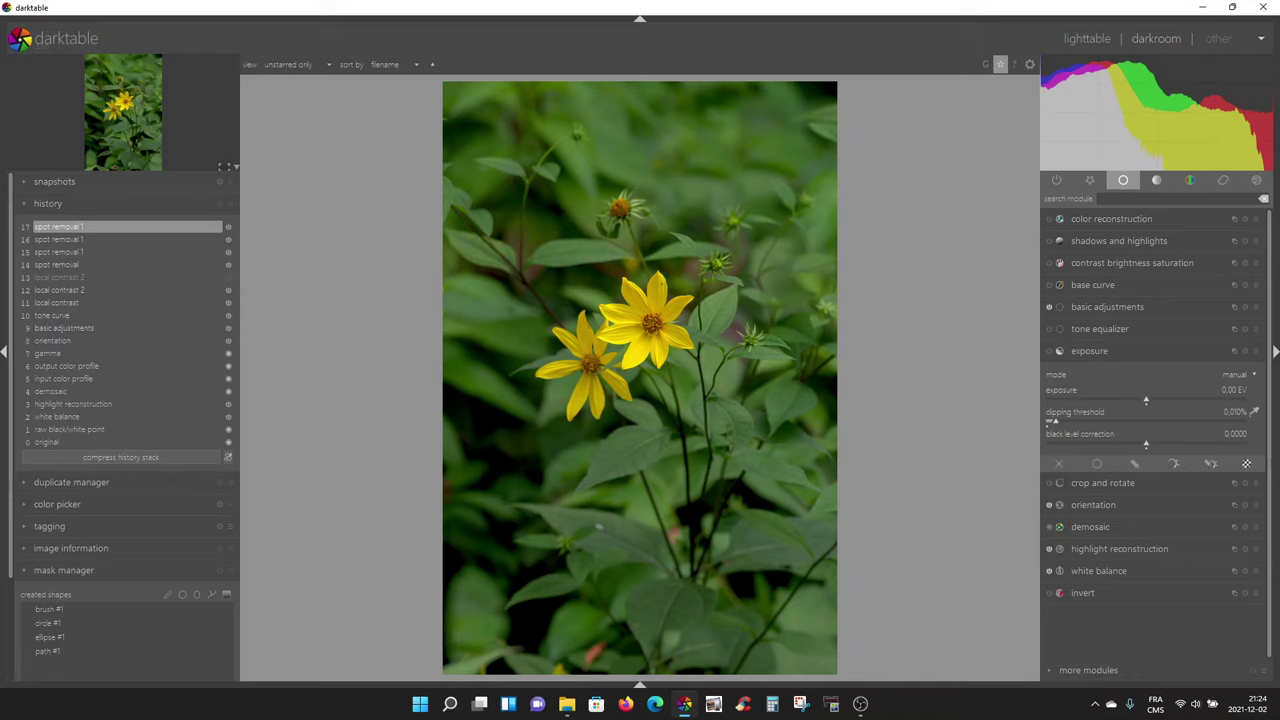
pyautogui.click(1212, 463)
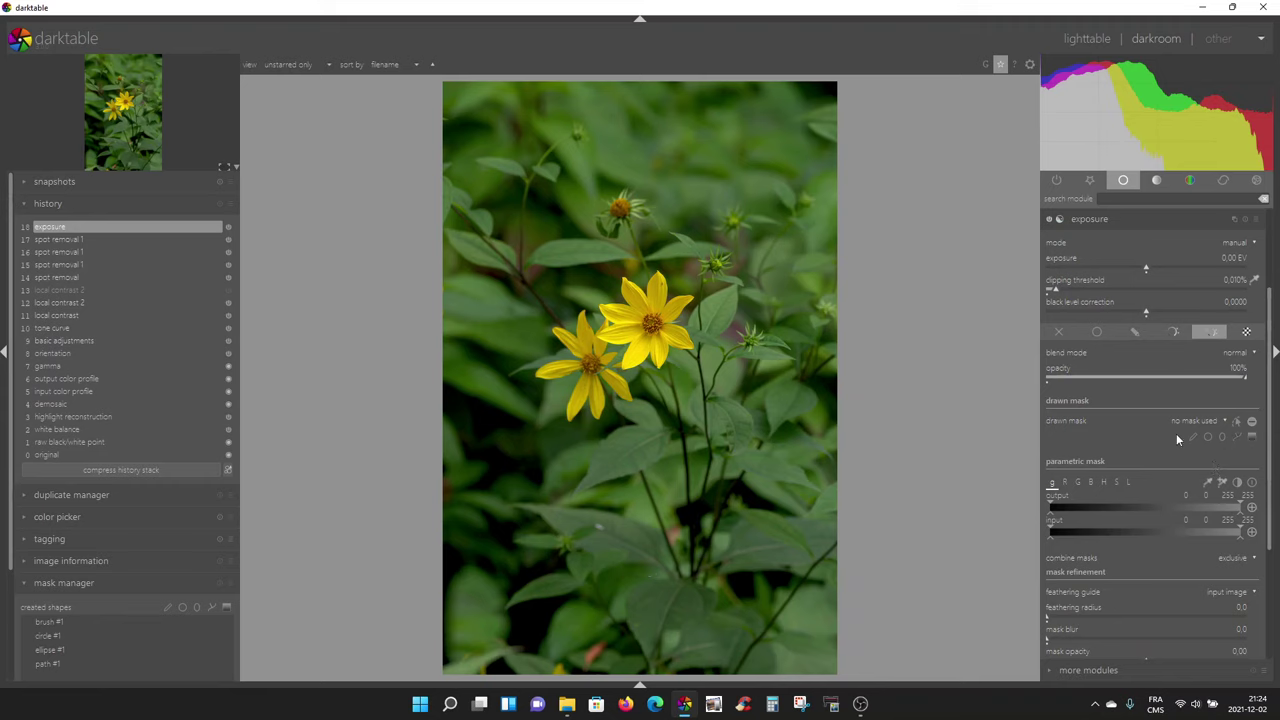
# Draw a closed path mask for exposure around the two yellow flowers, the nearby buds and the upper stems
pyautogui.click(1238, 437)
pyautogui.click(601, 174)
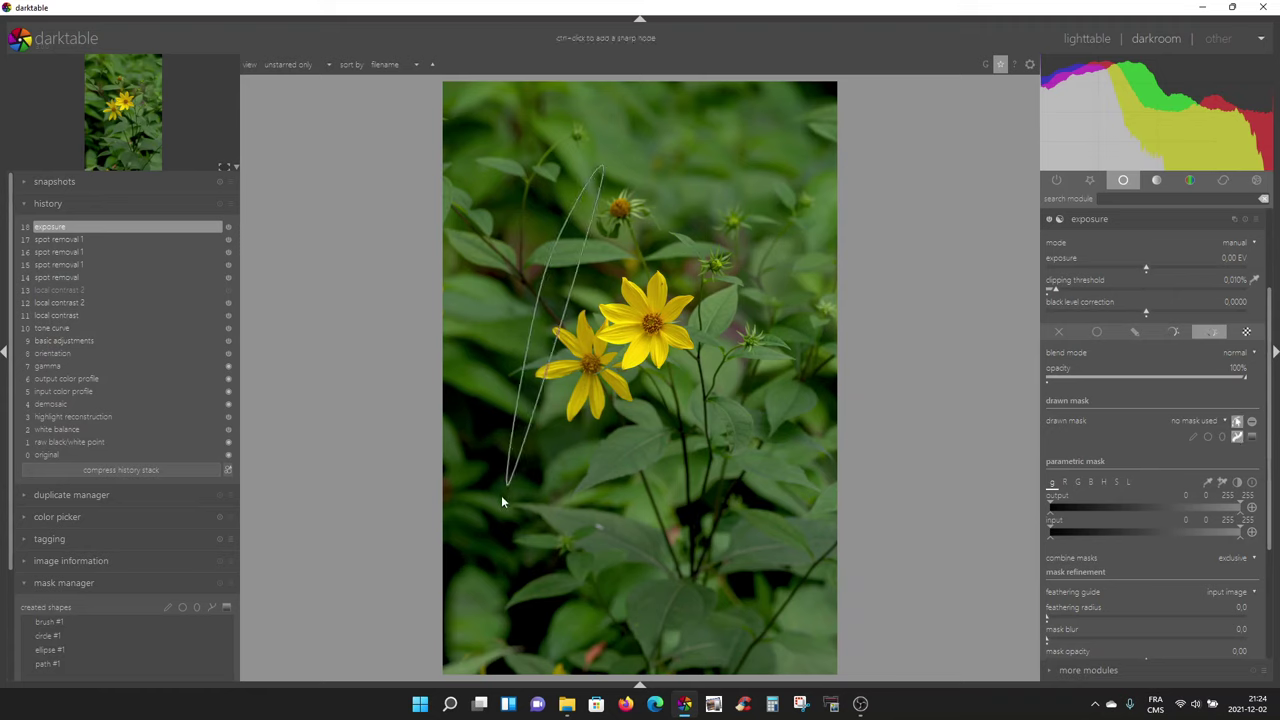
pyautogui.click(738, 586)
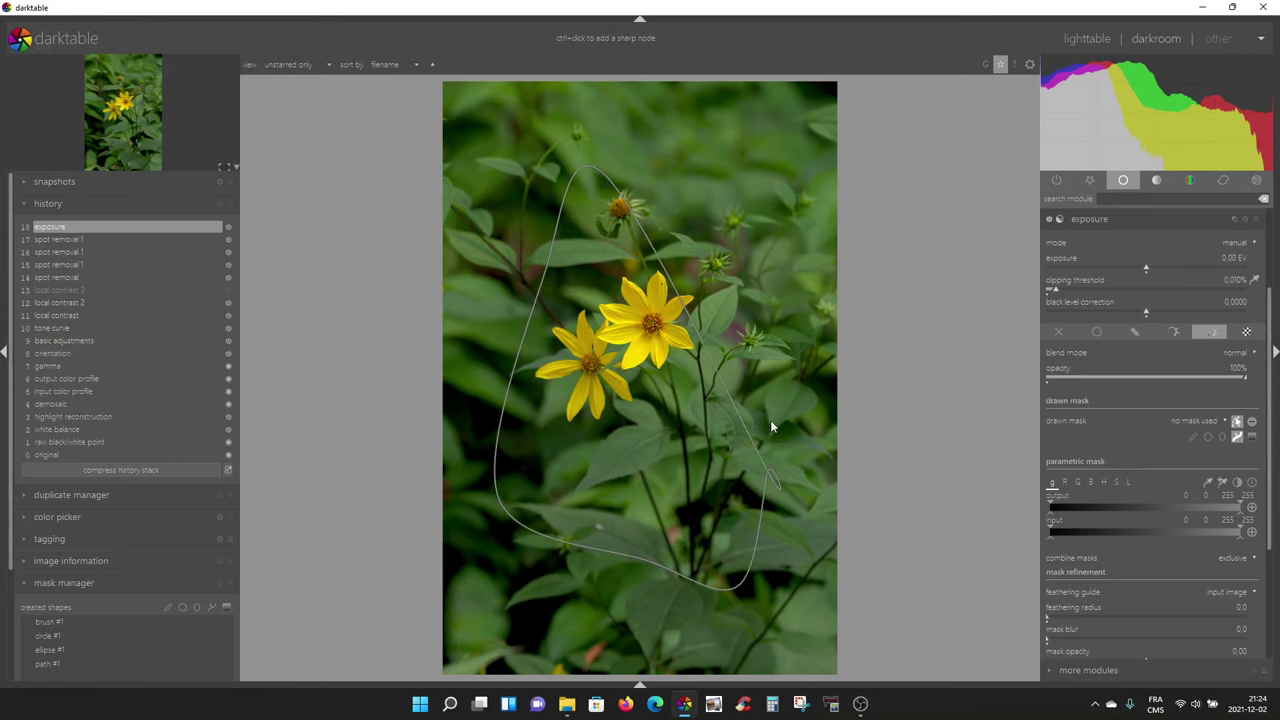
pyautogui.click(761, 200)
pyautogui.rightClick(761, 200)
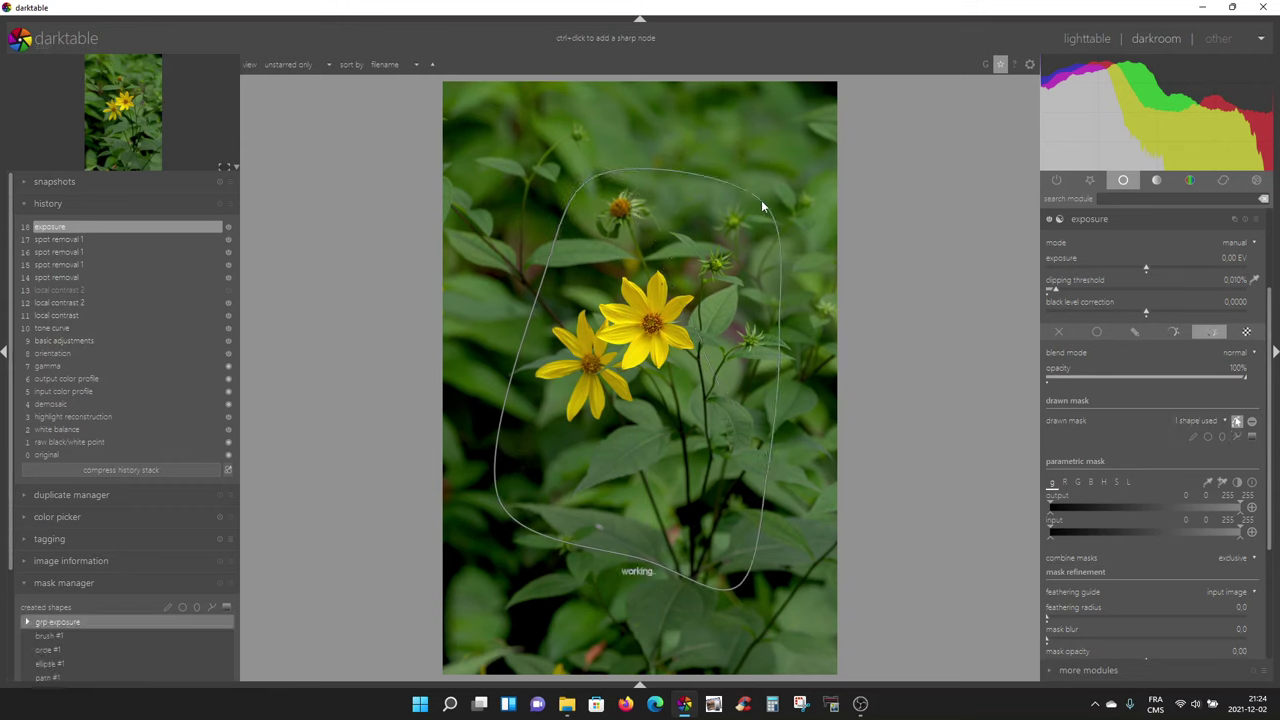
# Reshape the lower part of the exposure path mask, shrink it, and shift it to fit more closely around the two flowers
pyautogui.moveTo(668, 325); pyautogui.dragTo(667, 336)
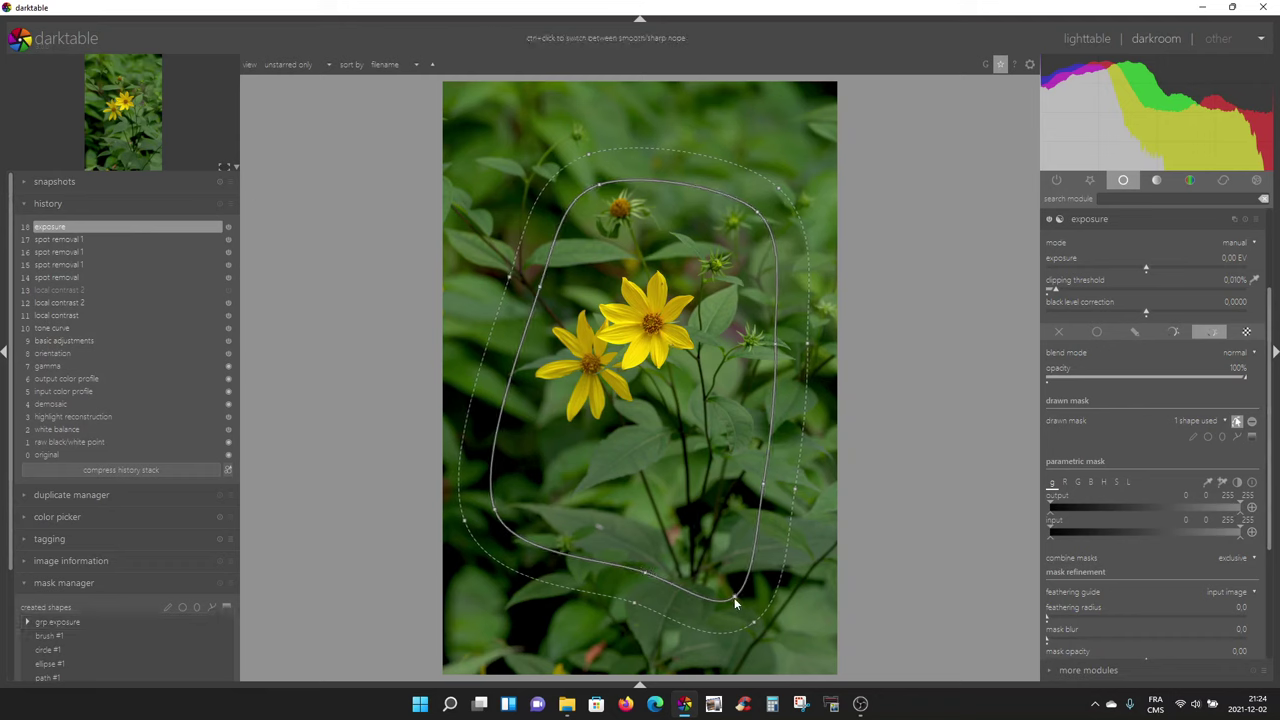
pyautogui.moveTo(734, 599); pyautogui.dragTo(699, 568)
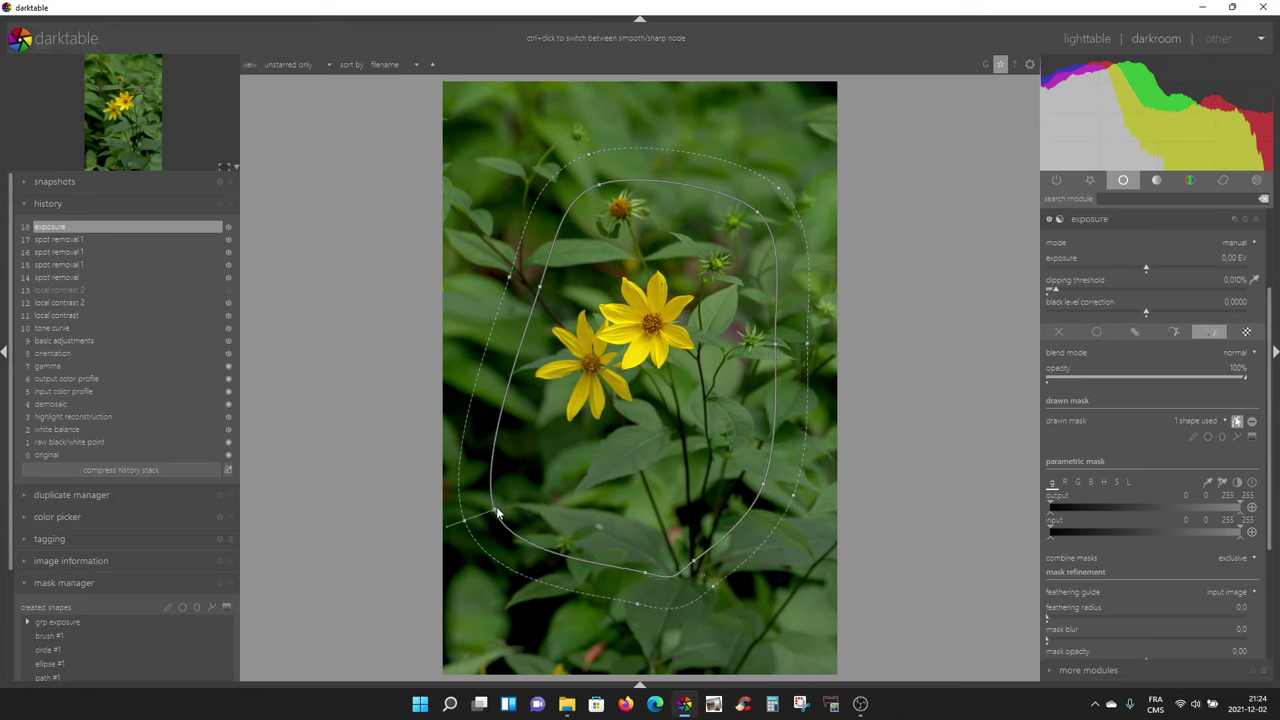
pyautogui.moveTo(497, 512); pyautogui.dragTo(522, 512)
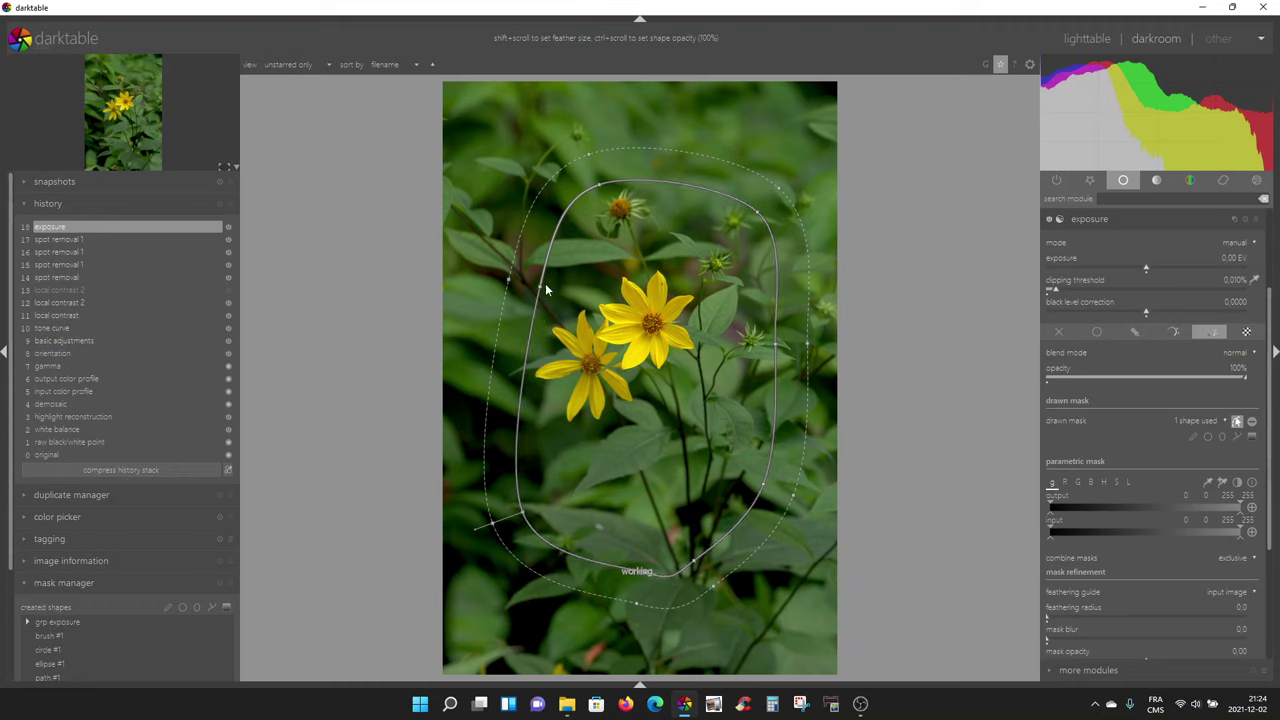
pyautogui.scroll(-6, 628, 368)
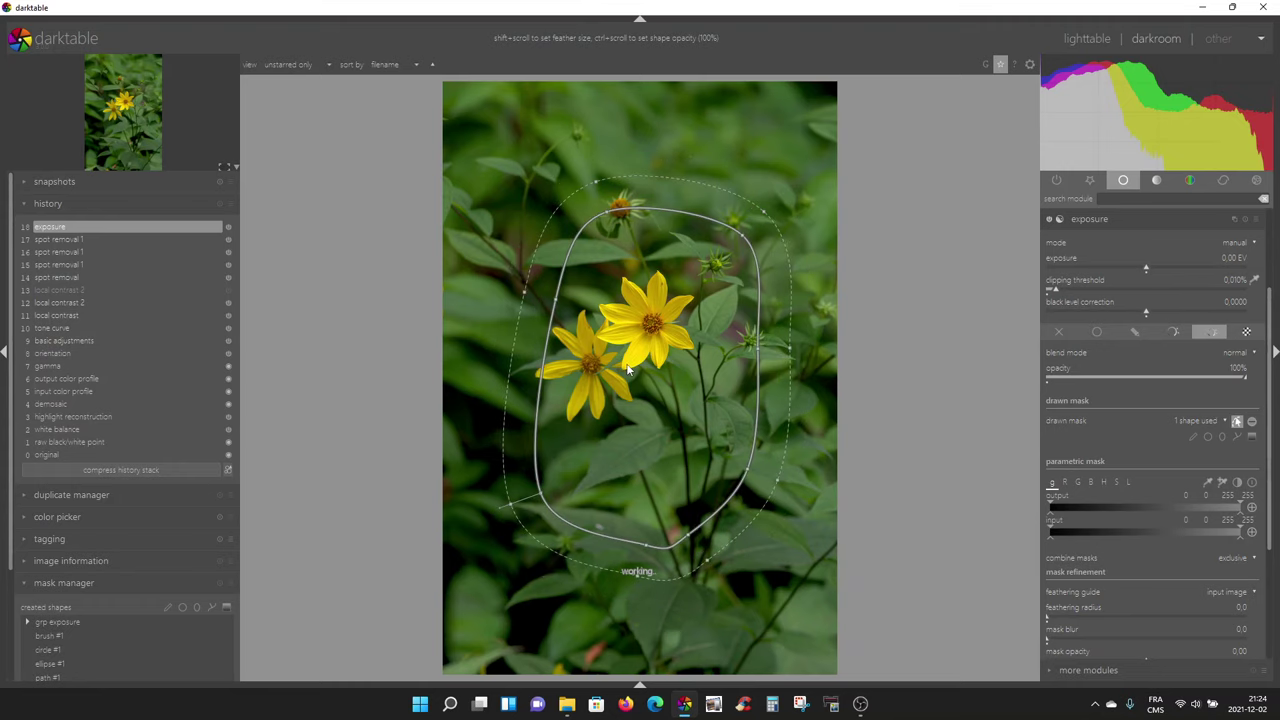
pyautogui.moveTo(656, 360); pyautogui.dragTo(626, 370)
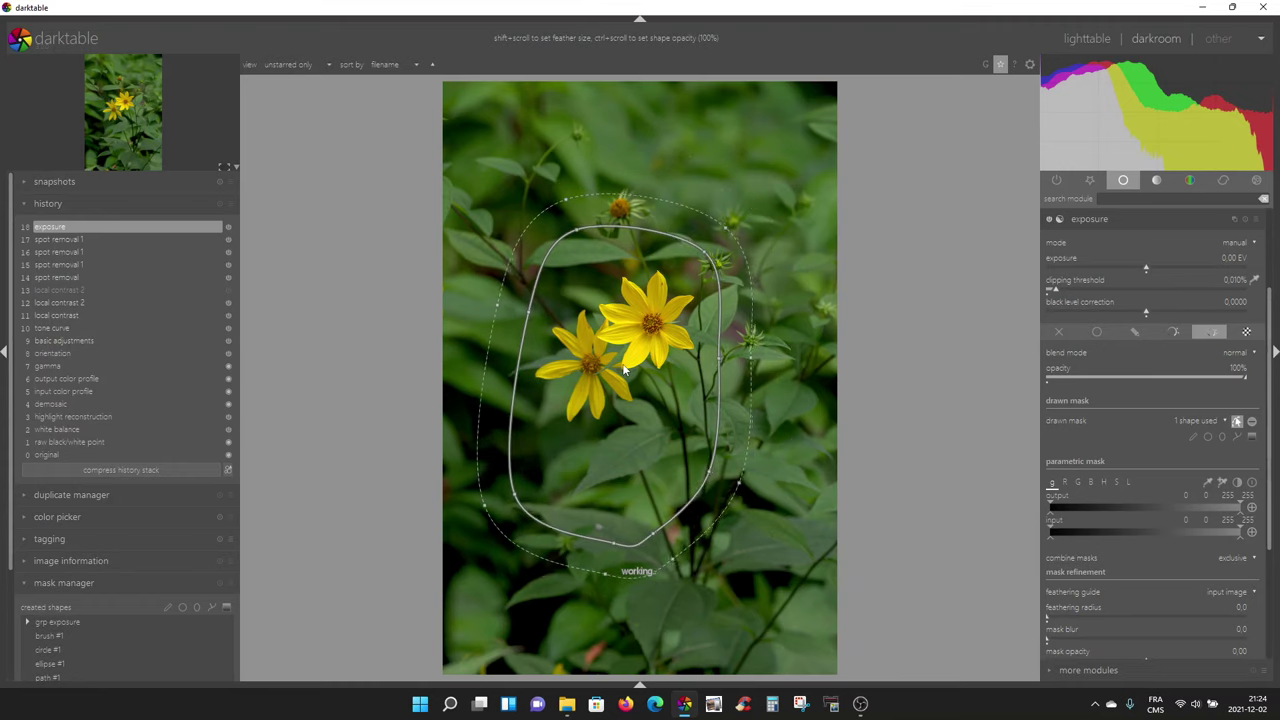
pyautogui.scroll(6, 626, 370)
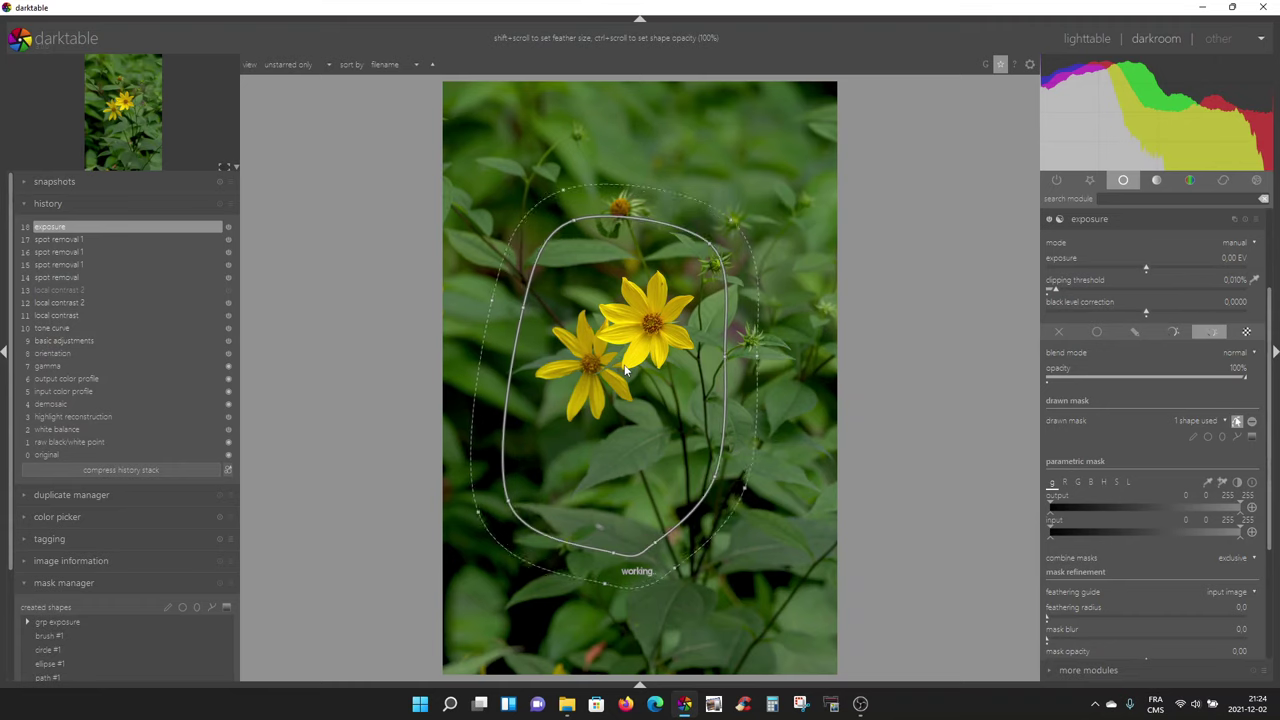
pyautogui.scroll(-2, 628, 370)
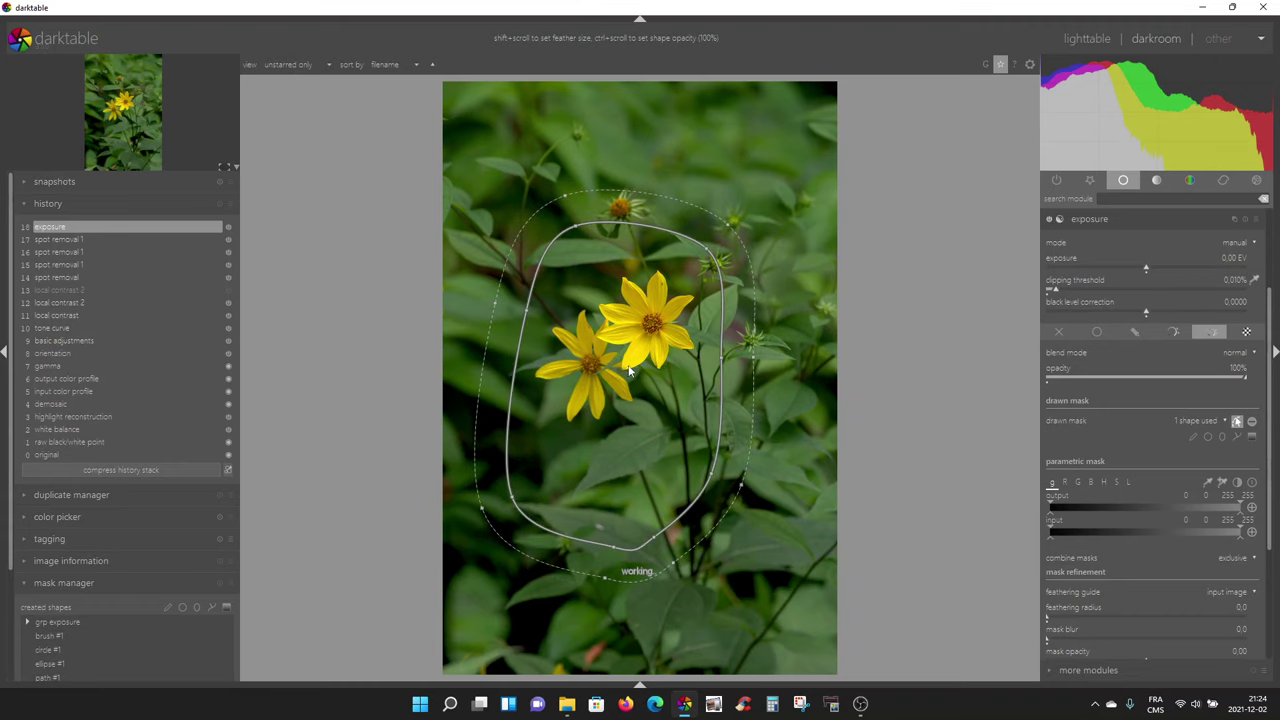
pyautogui.scroll(-1, 634, 367)
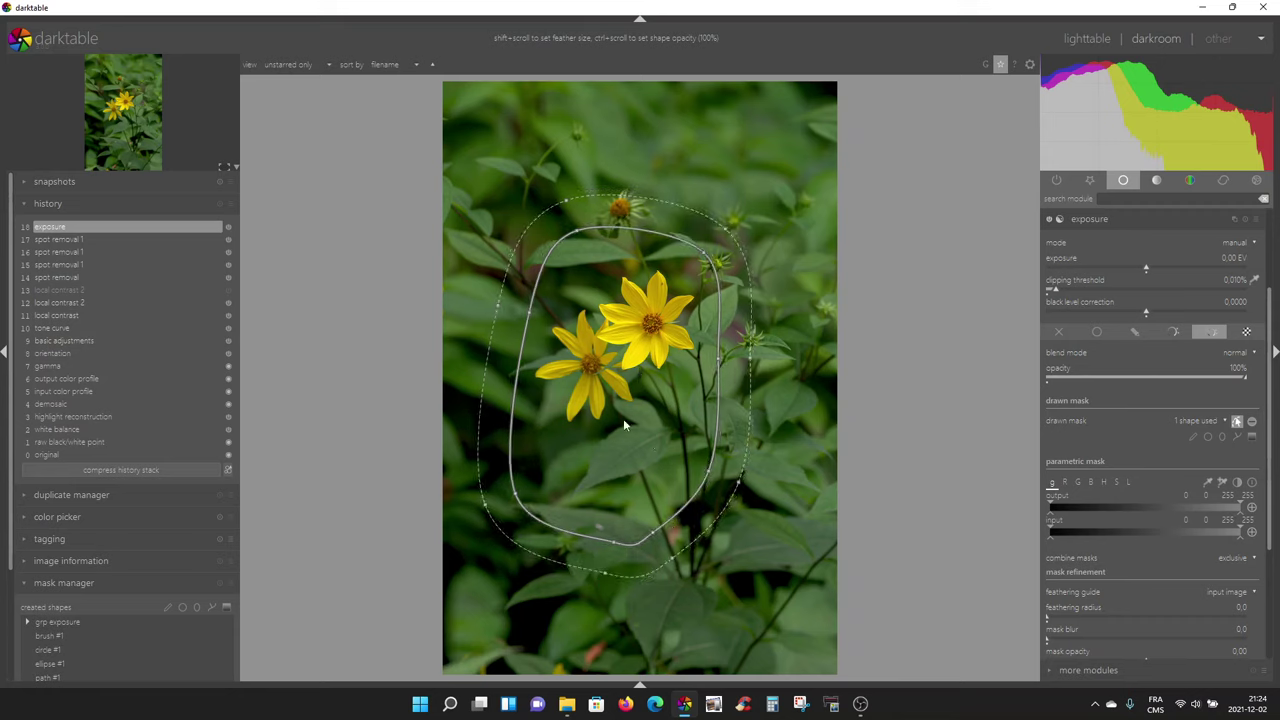
# Shift the exposure path mask up and rightward over the upper bud, and bulge its right side slightly outward
pyautogui.moveTo(622, 413); pyautogui.dragTo(630, 402)
pyautogui.moveTo(631, 400); pyautogui.dragTo(644, 382)
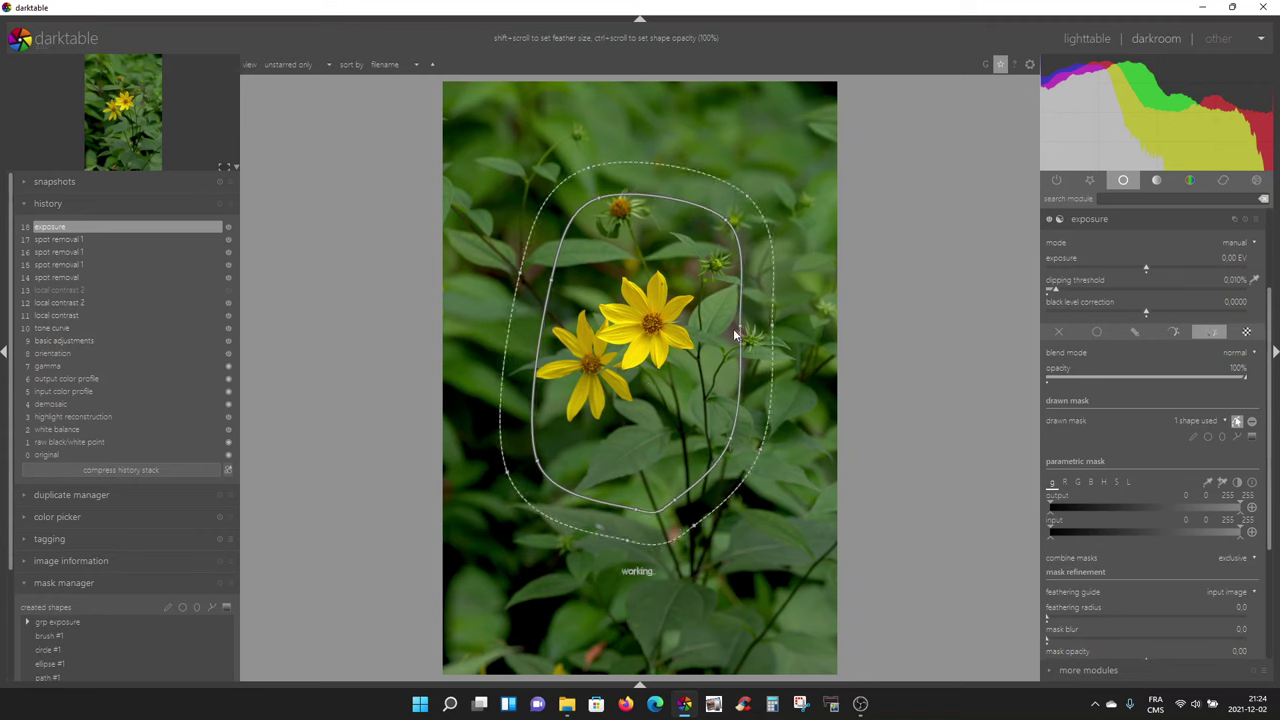
pyautogui.moveTo(744, 331); pyautogui.dragTo(749, 331)
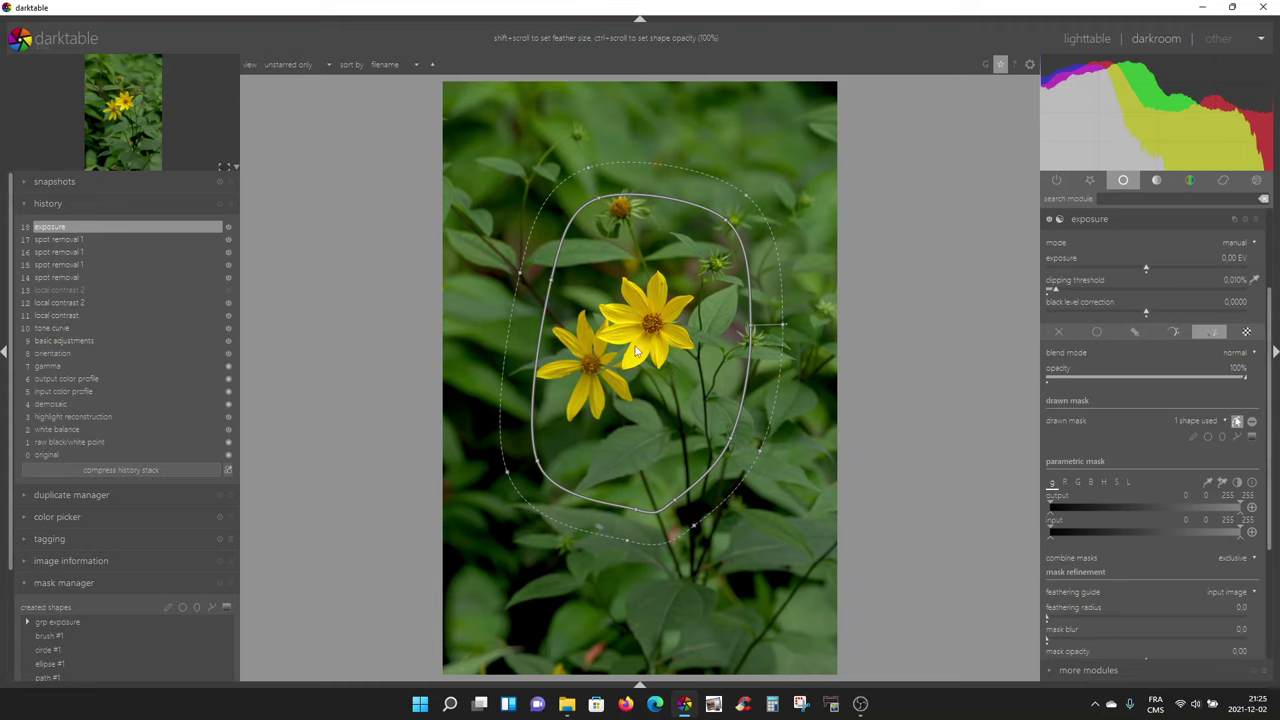
# Widen the path mask's feather well into the surrounding foliage and shift the shape slightly left
pyautogui.keyDown('shift'); pyautogui.scroll(5, 635, 350); pyautogui.keyUp('shift')
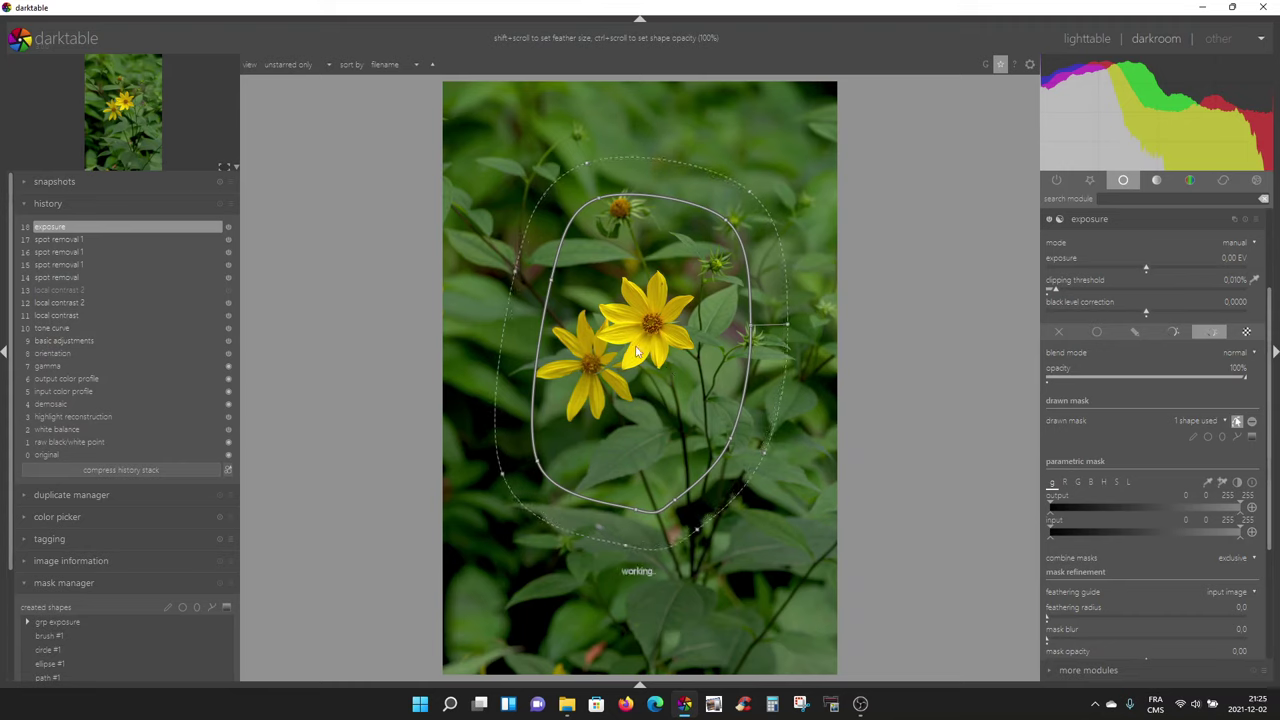
pyautogui.keyDown('shift'); pyautogui.scroll(3, 636, 358); pyautogui.keyUp('shift')
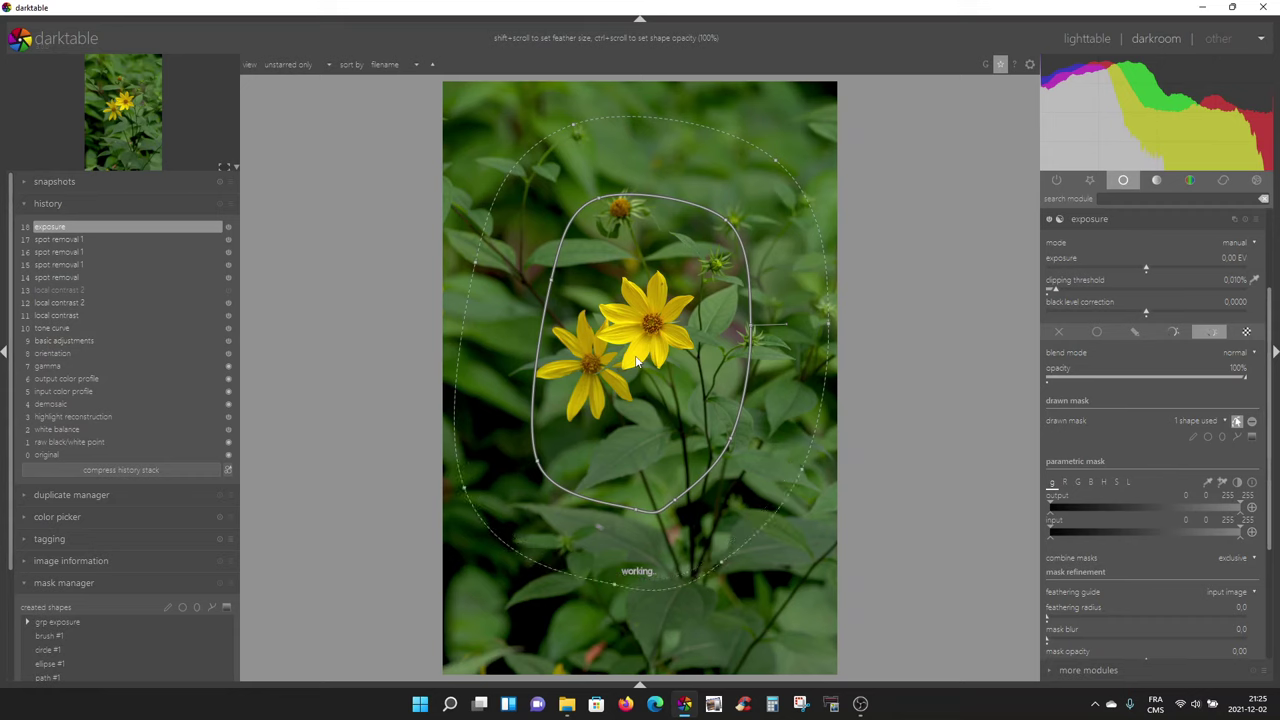
pyautogui.keyDown('shift'); pyautogui.scroll(4, 636, 362); pyautogui.keyUp('shift')
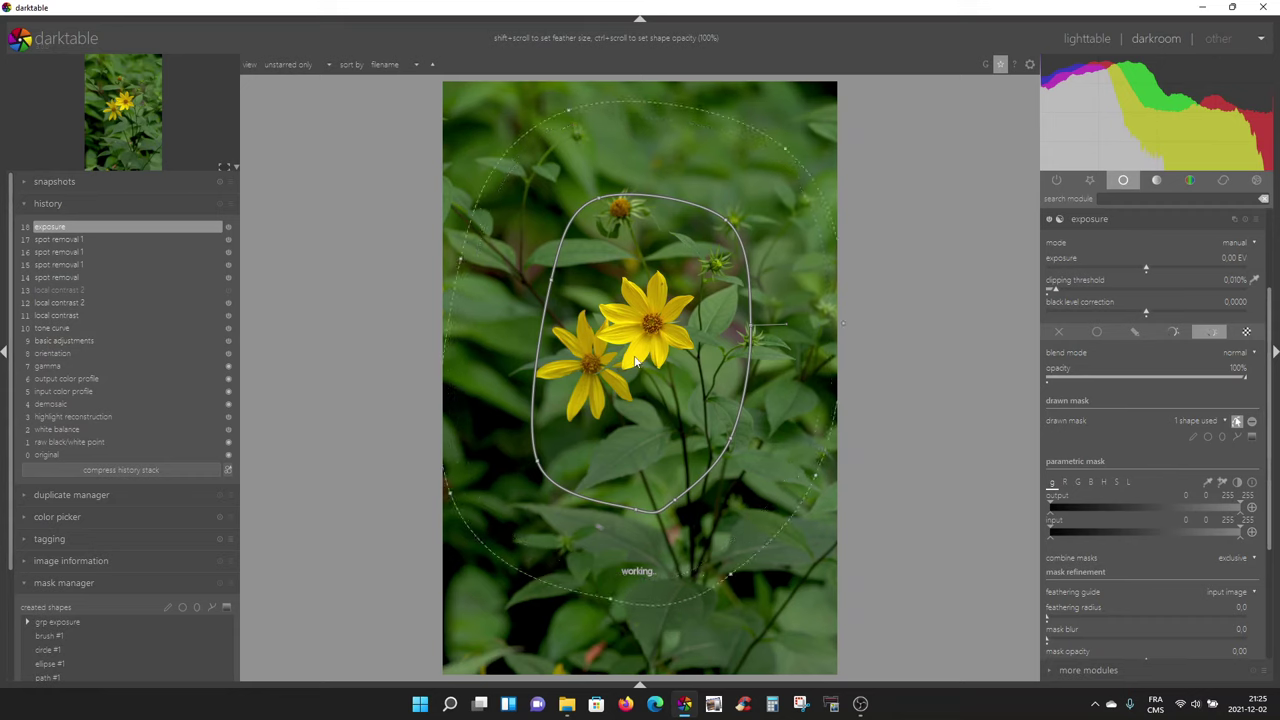
pyautogui.moveTo(620, 367); pyautogui.dragTo(607, 368)
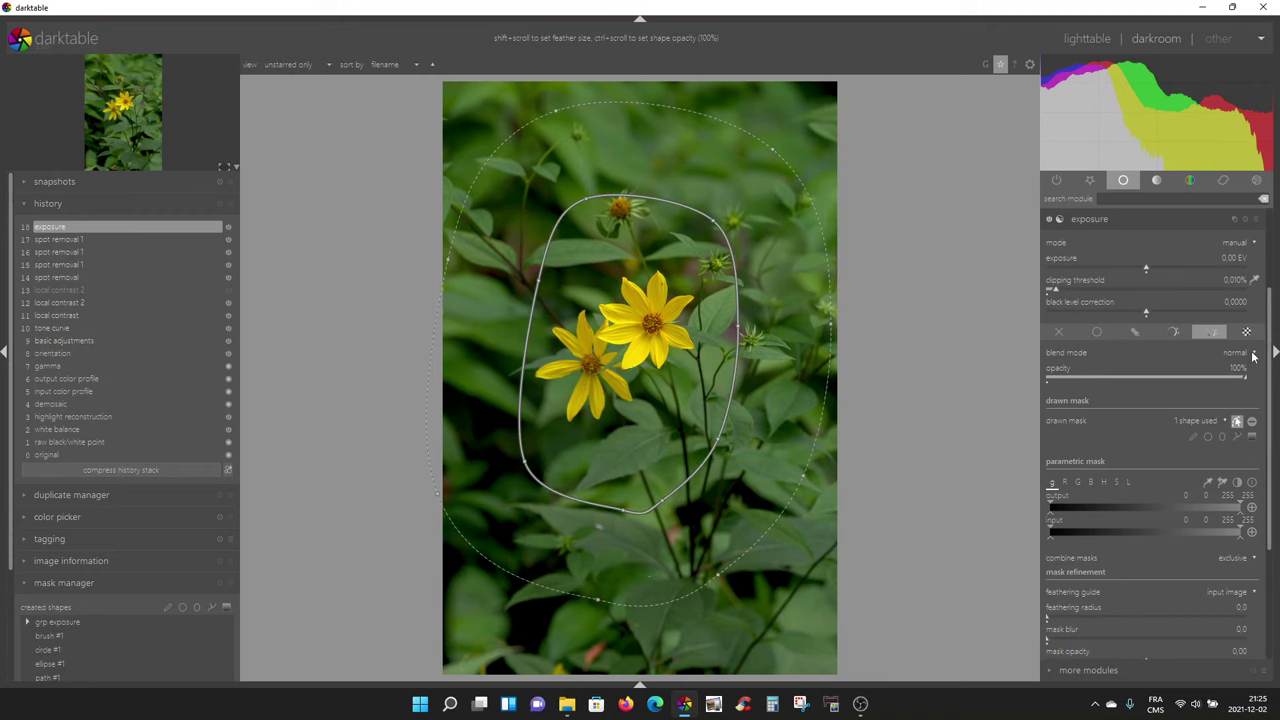
# Display the exposure mask as a yellow overlay on the photo
pyautogui.scroll(-1, 1272, 360)
pyautogui.scroll(-5, 1272, 360)
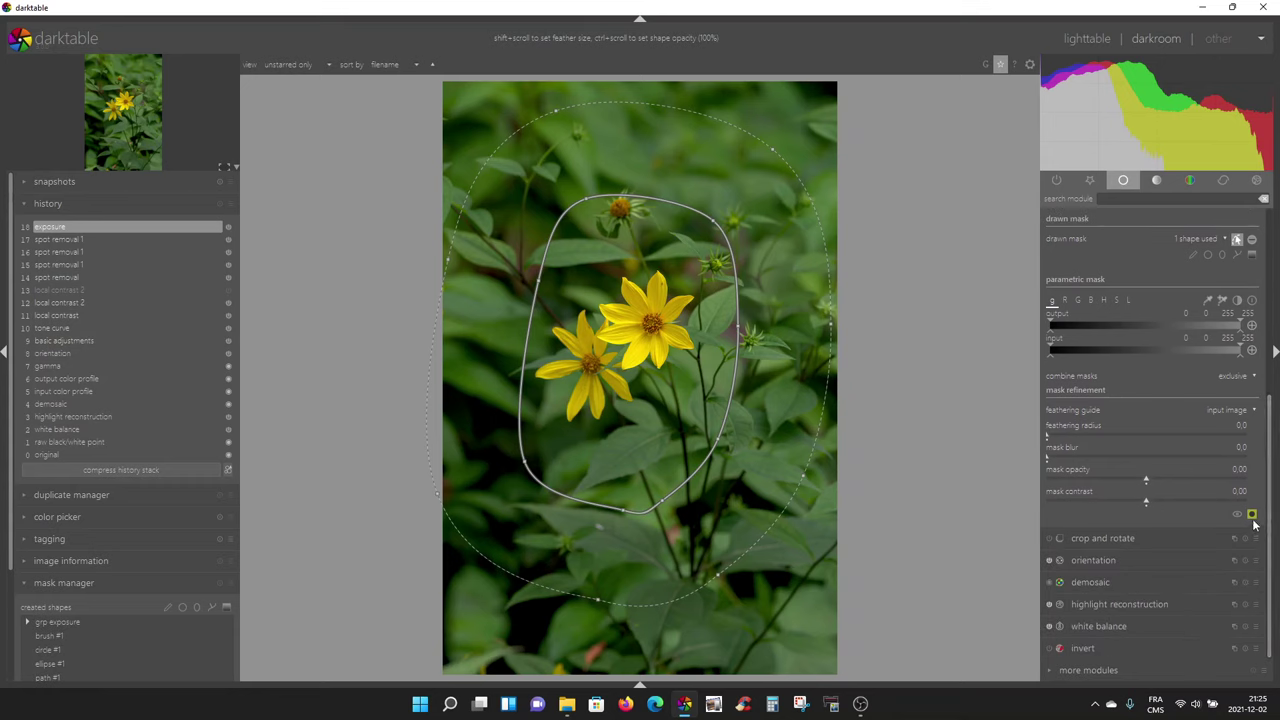
pyautogui.click(1252, 515)
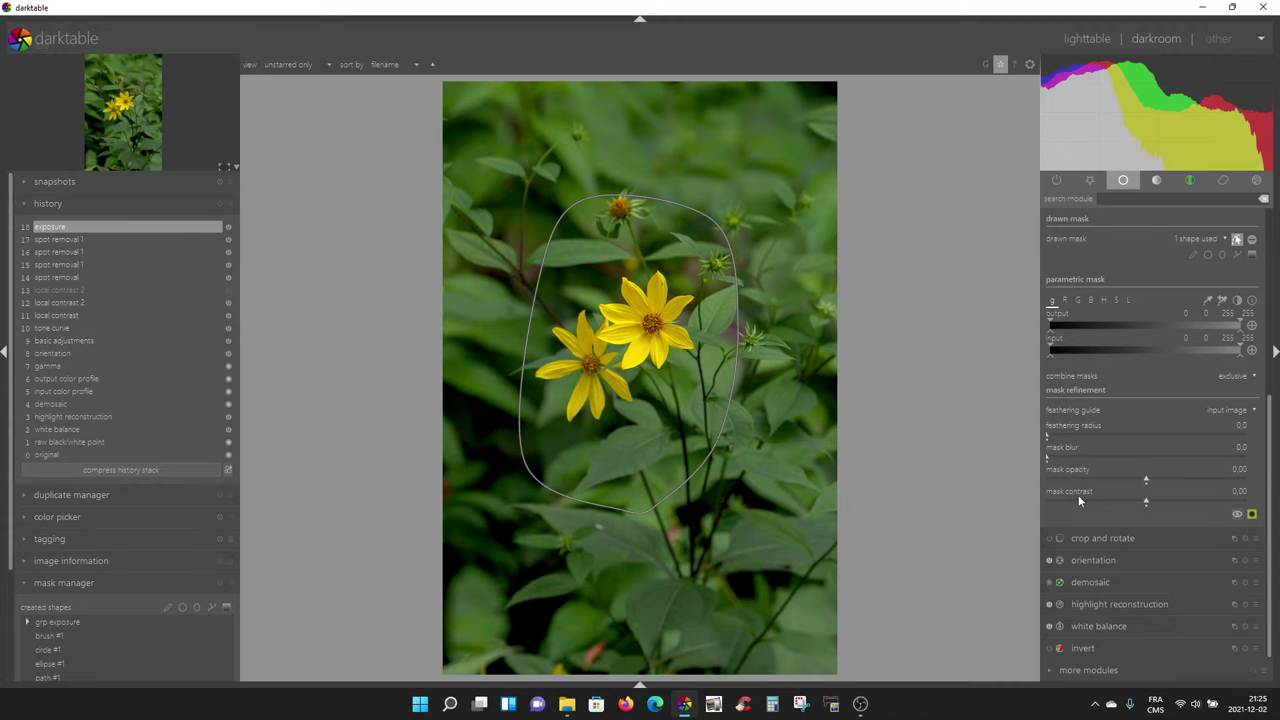
pyautogui.click(1252, 515)
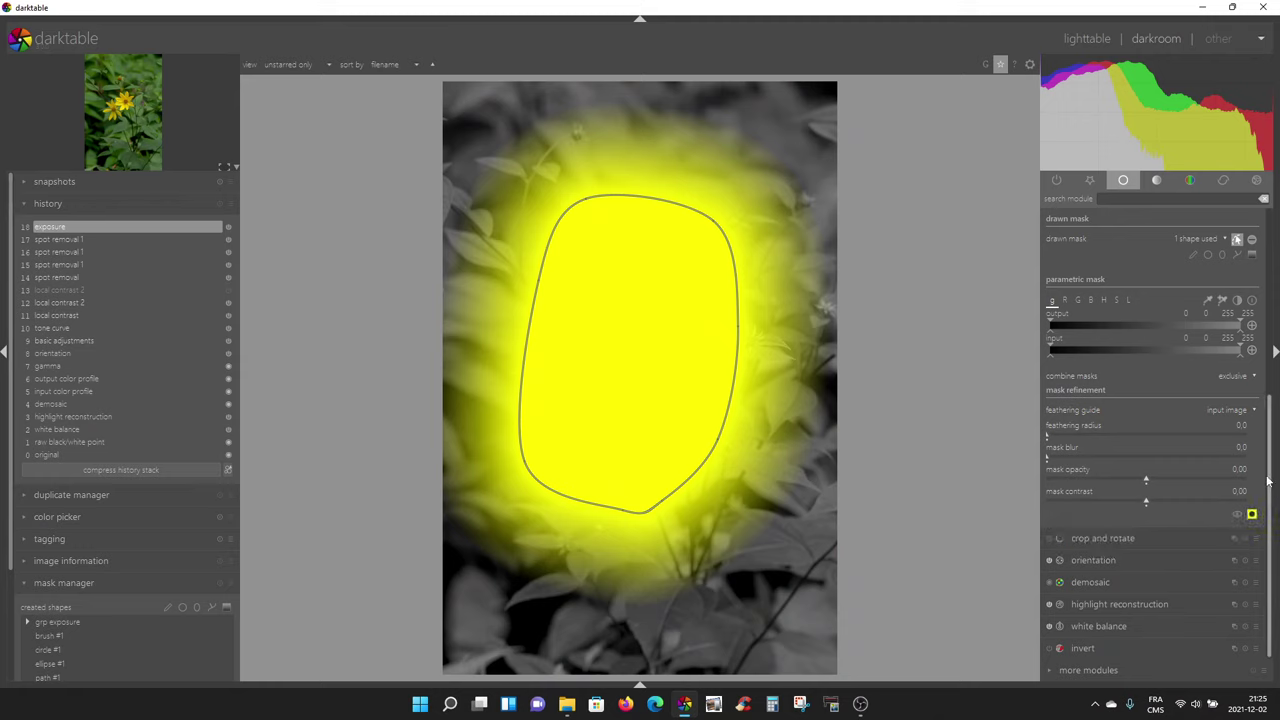
# Move the two lowest nodes of the path mask downward to round out its lower end
pyautogui.moveTo(1269, 478); pyautogui.dragTo(1267, 394)
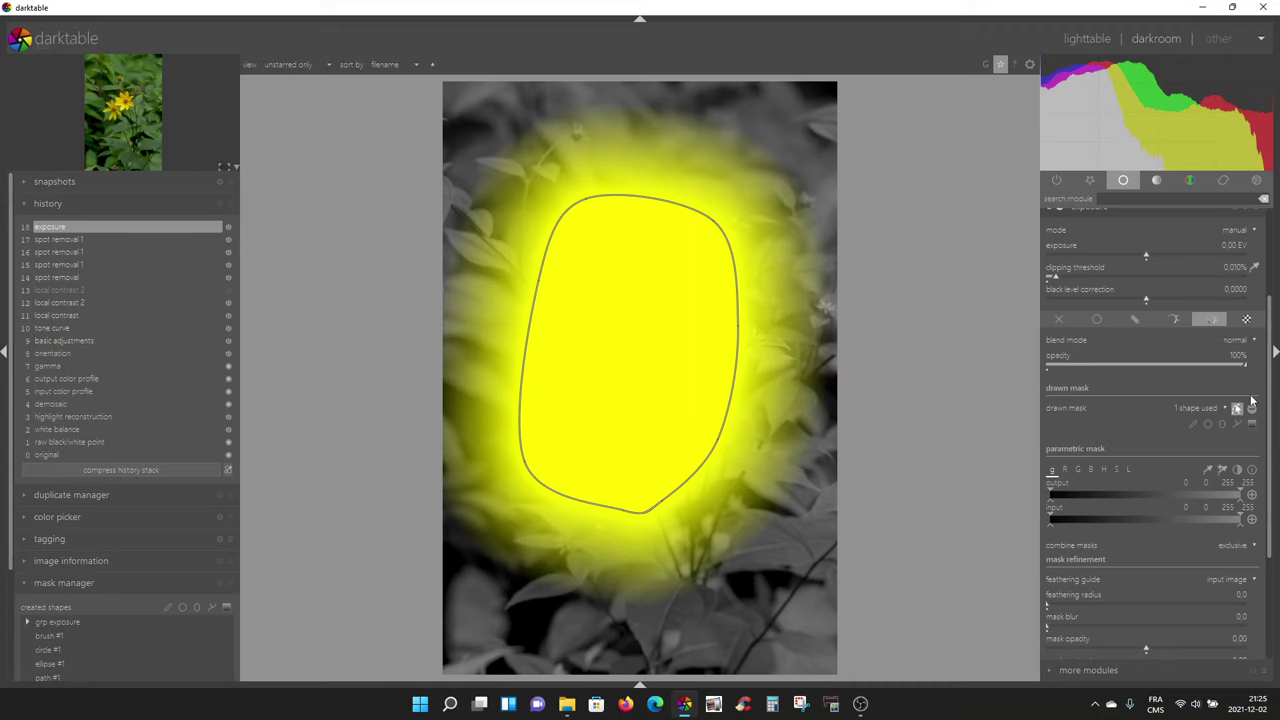
pyautogui.moveTo(617, 518)
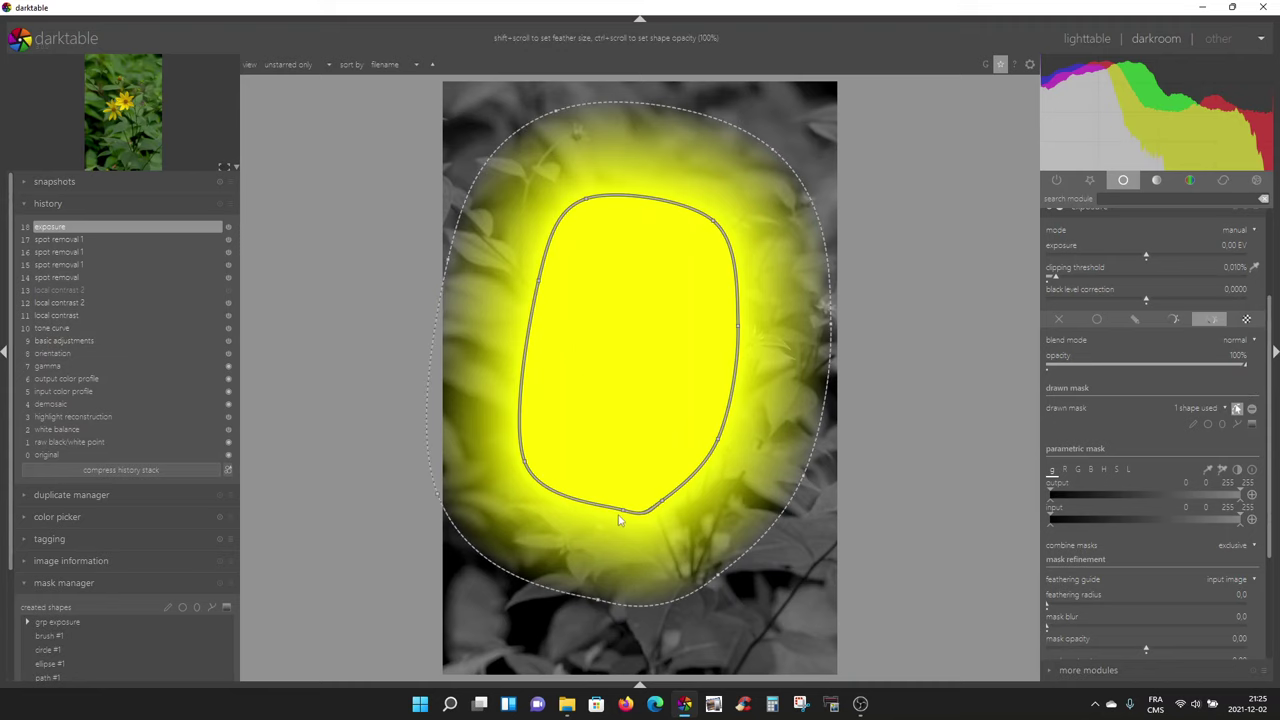
pyautogui.moveTo(622, 516); pyautogui.dragTo(605, 532)
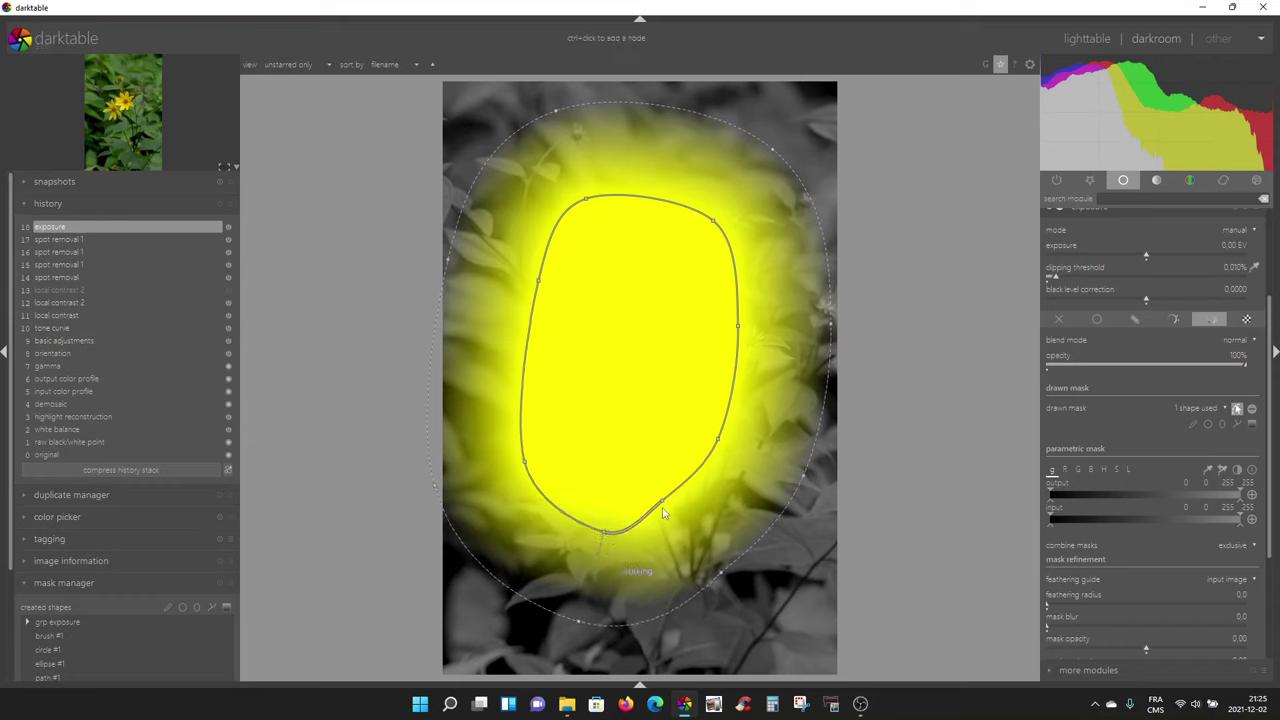
pyautogui.moveTo(665, 505); pyautogui.dragTo(673, 521)
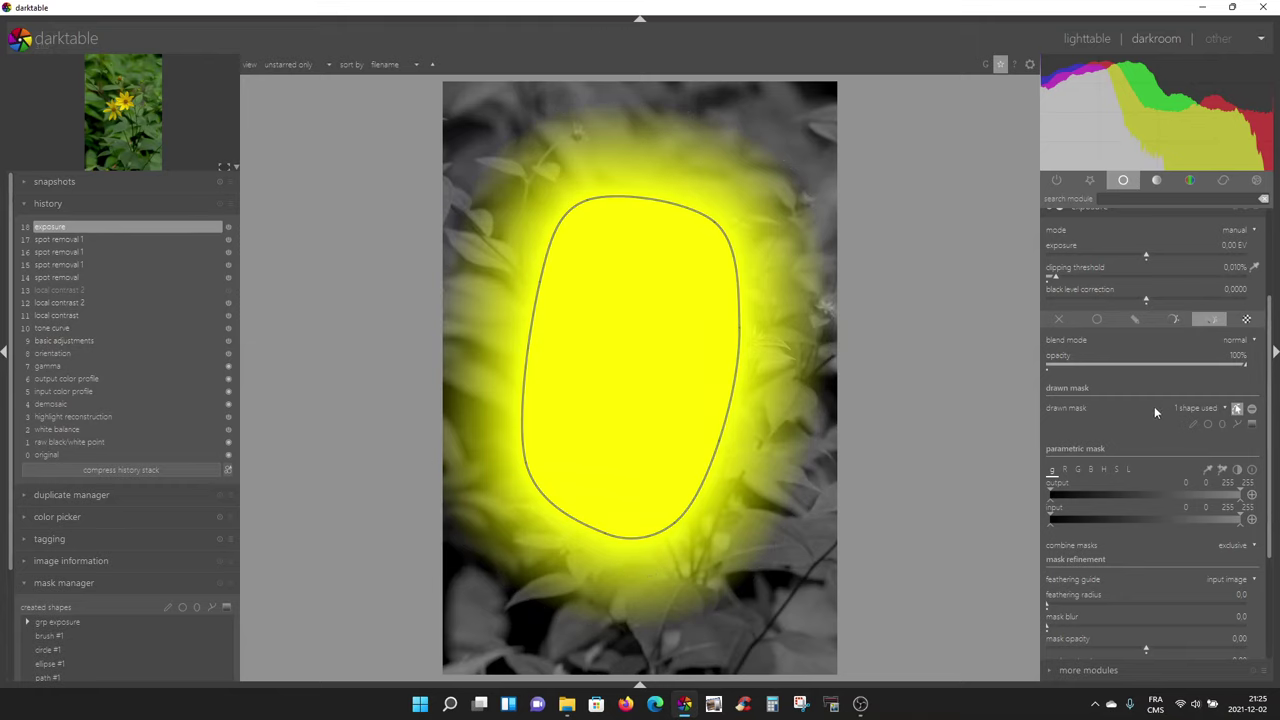
# Toggle the path mask's editable outline off and on to compare the overlay with and without it
pyautogui.click(1237, 409)
pyautogui.click(1237, 410)
pyautogui.click(1238, 411)
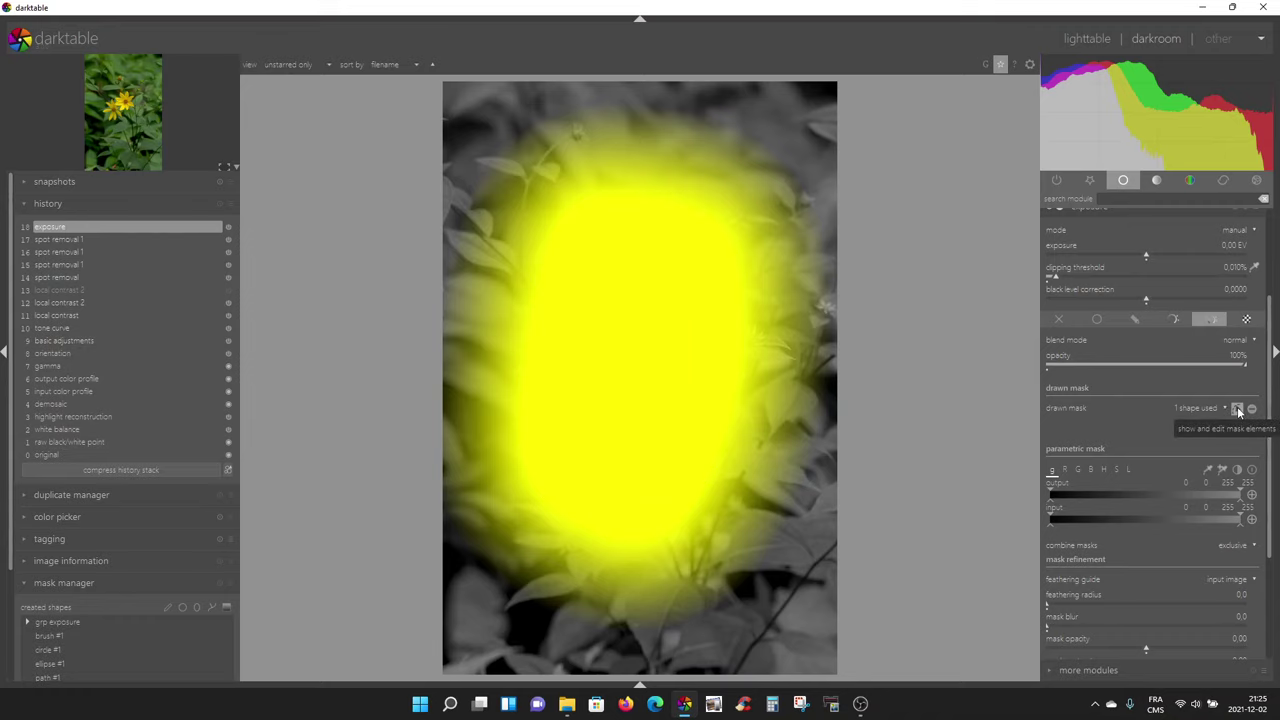
pyautogui.click(1239, 412)
pyautogui.click(1239, 412)
pyautogui.click(1239, 412)
pyautogui.click(1239, 412)
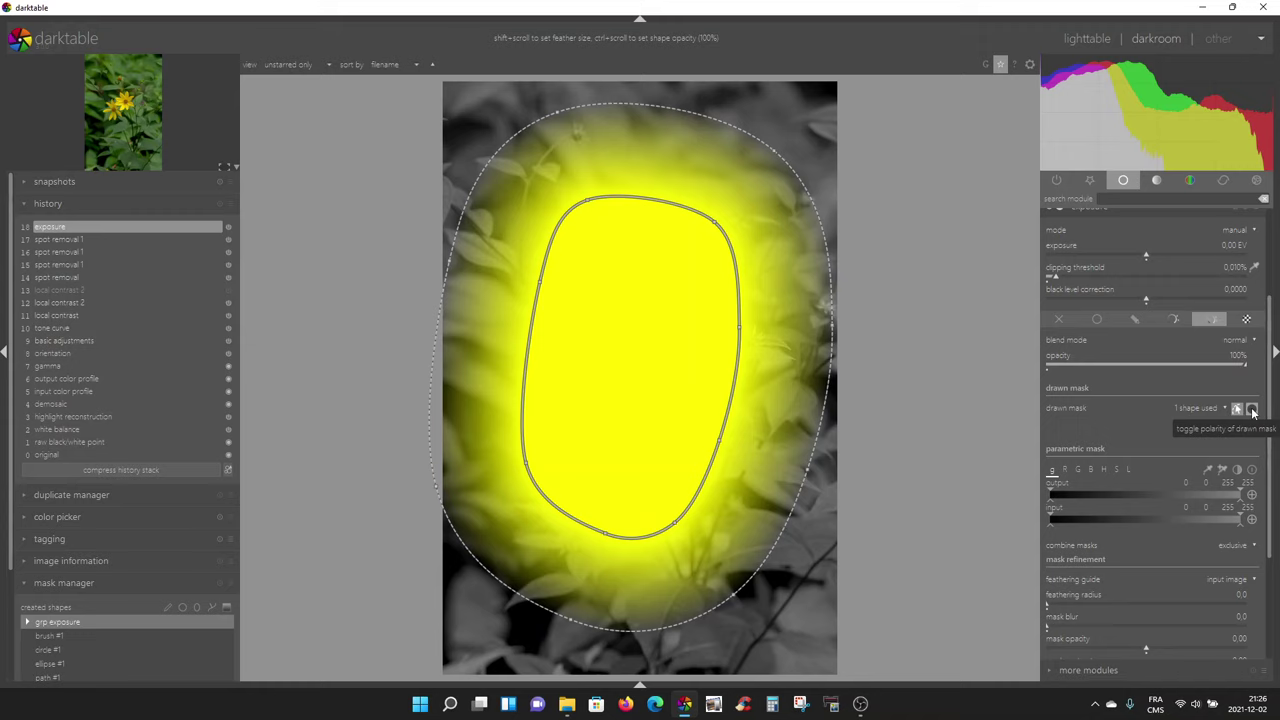
# Invert the drawn mask's polarity so exposure affects the surroundings, and hide both the outline and the mask overlay
pyautogui.click(1252, 411)
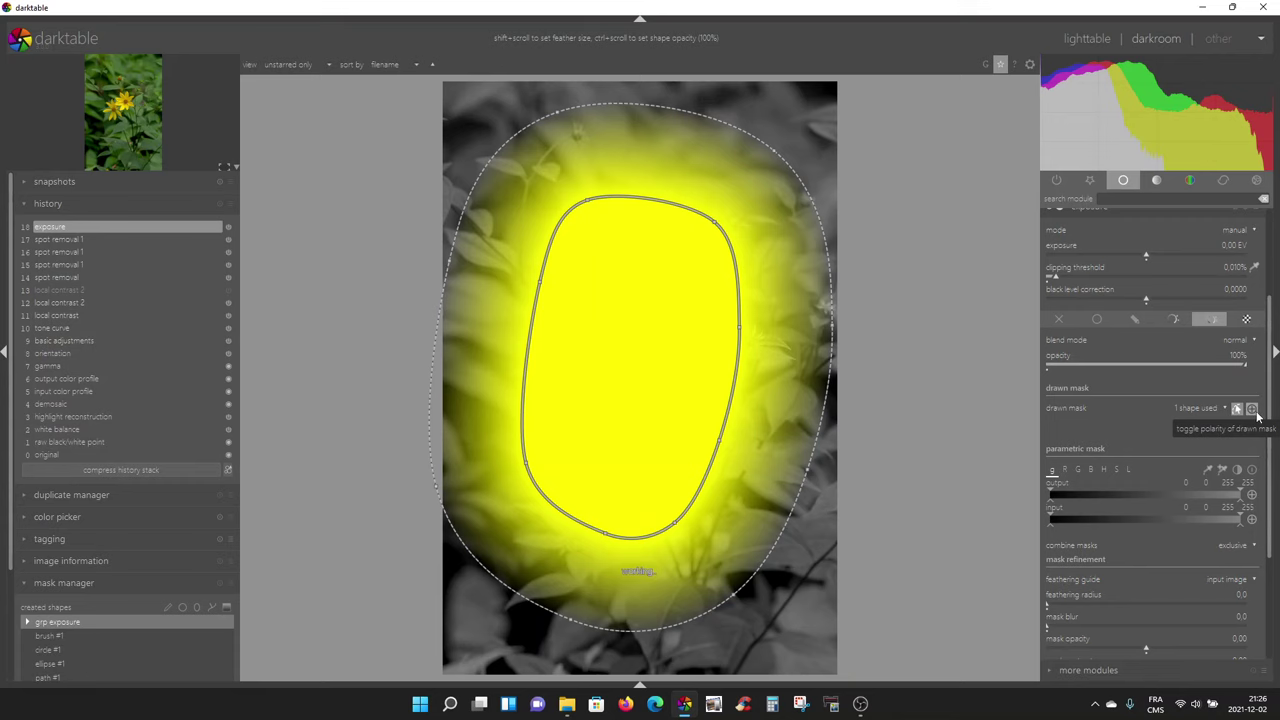
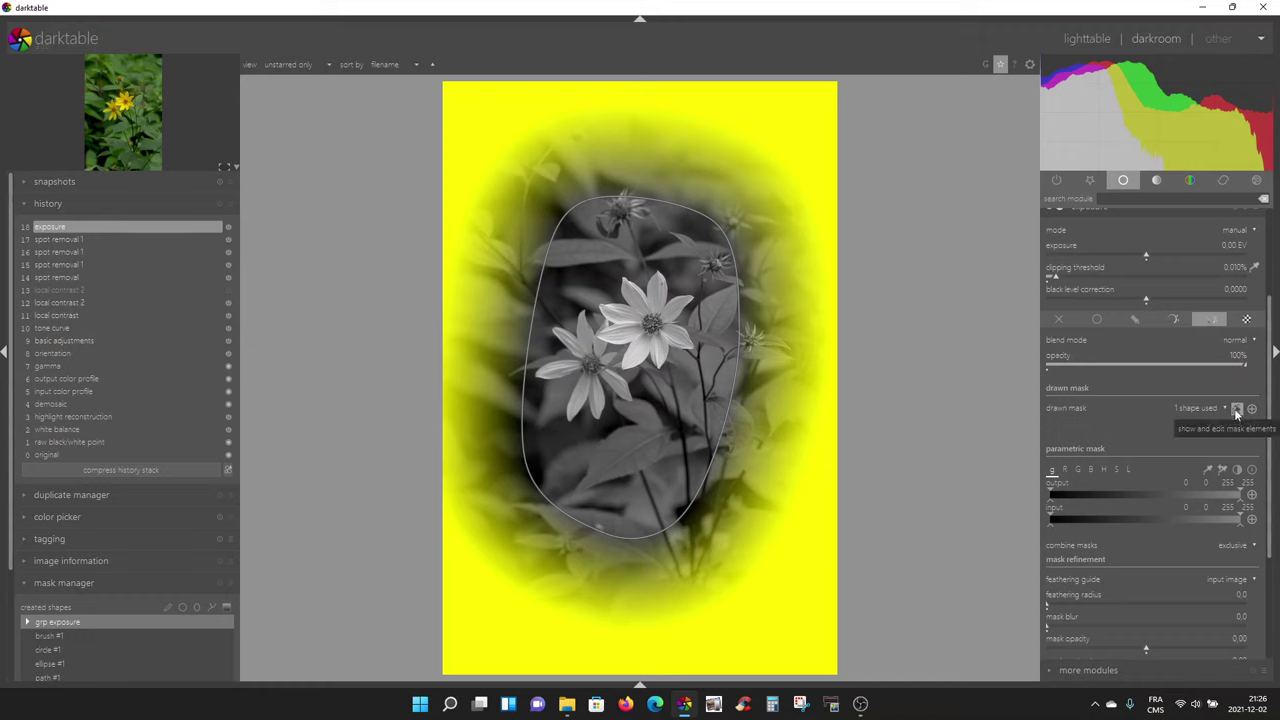
pyautogui.click(1237, 410)
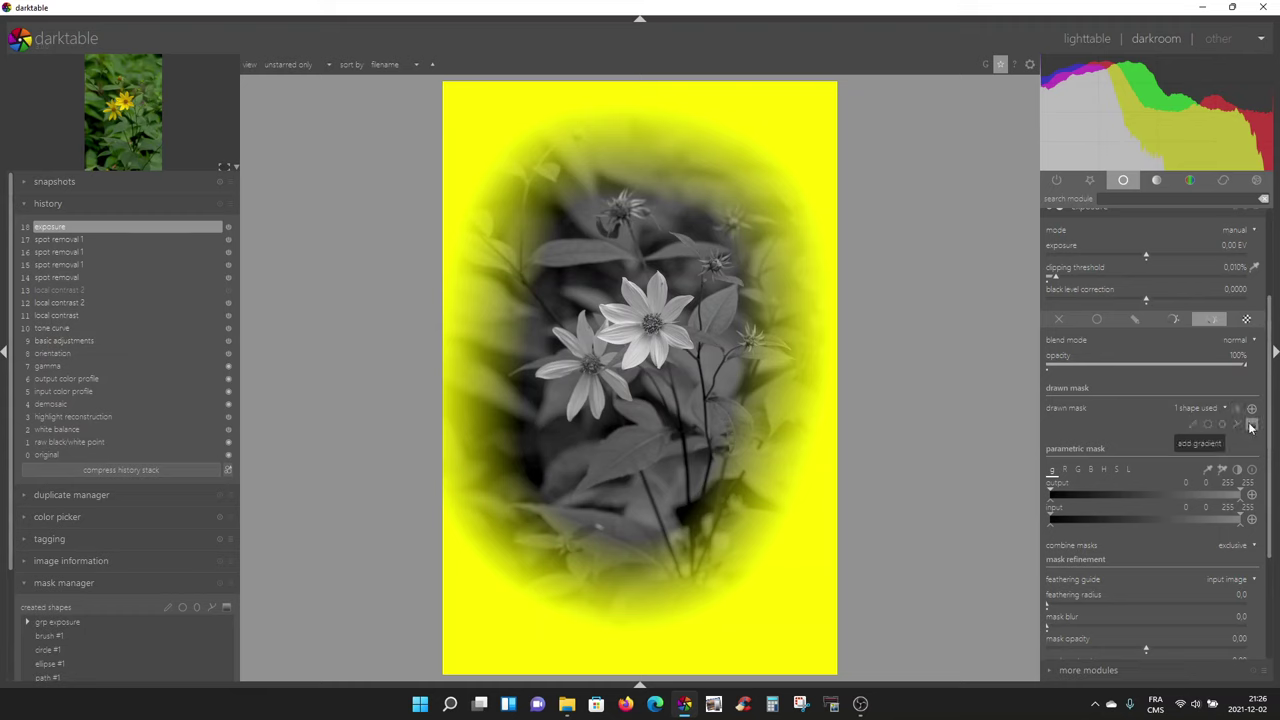
pyautogui.scroll(-3, 1270, 412)
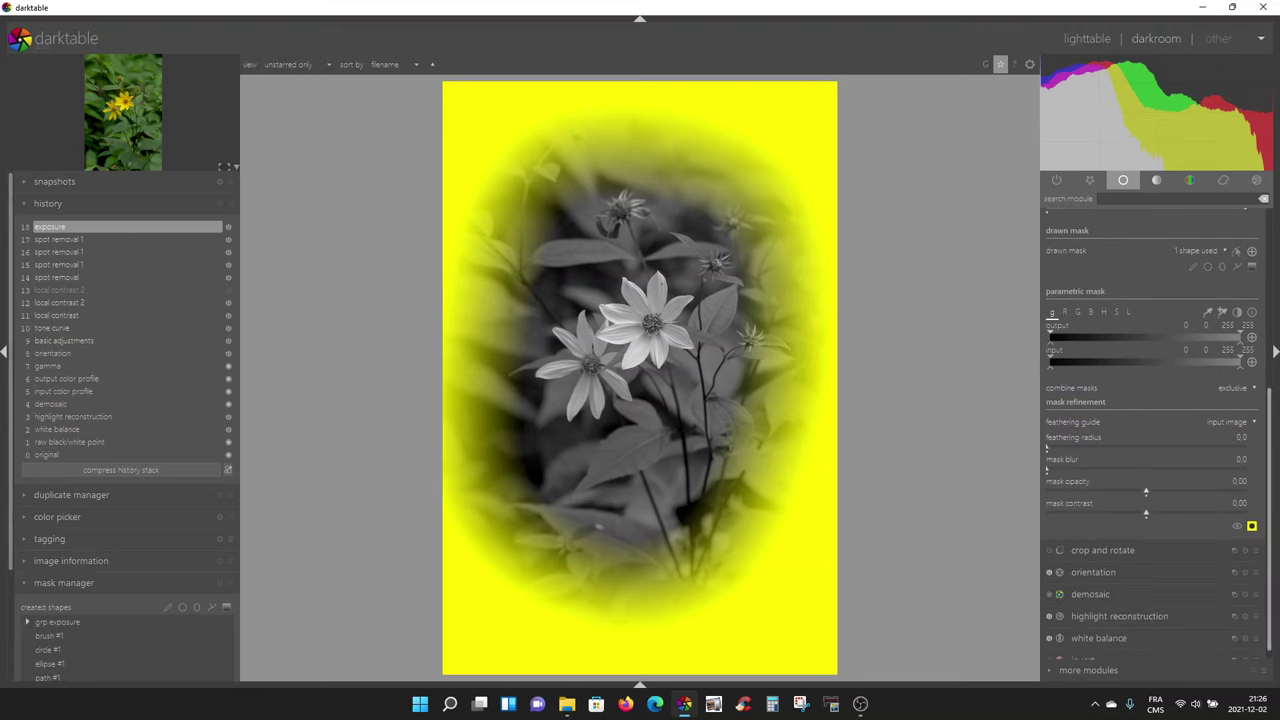
pyautogui.click(1251, 527)
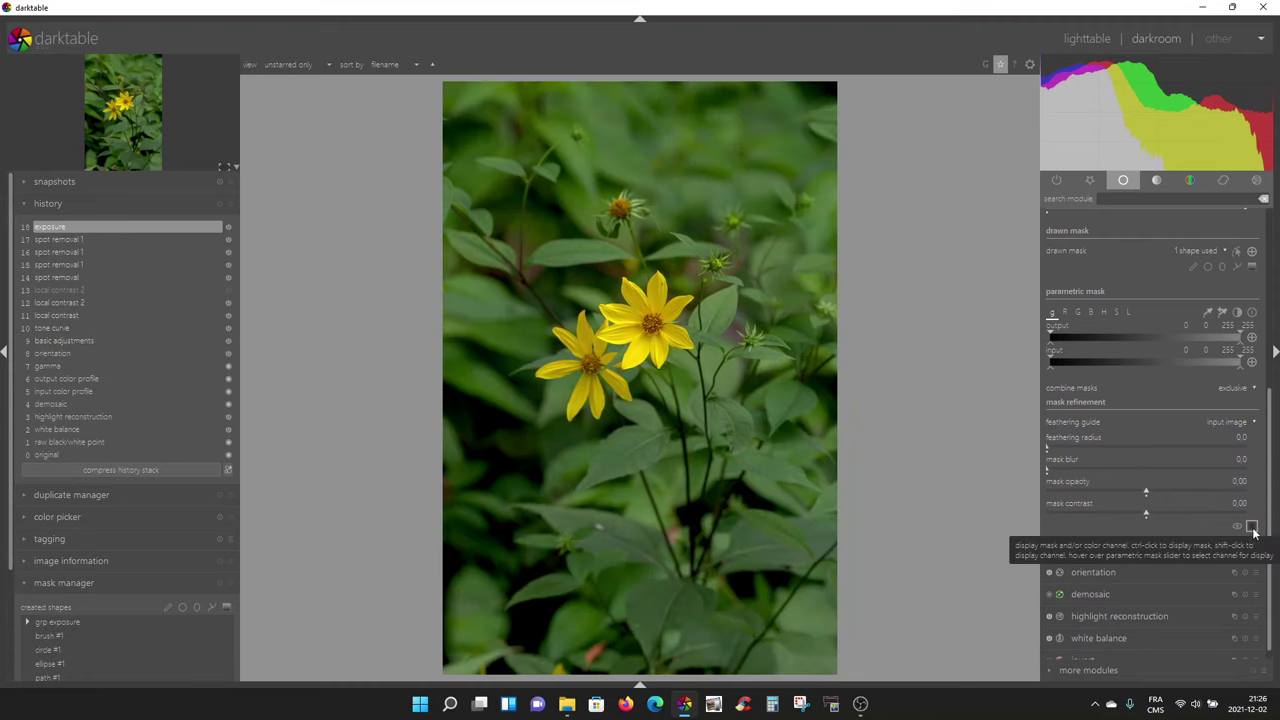
# Try strong background darkening through -0.91 and -2.48 EV and strong brightening up to 2.88 EV, and reset the exposure
pyautogui.moveTo(1268, 488); pyautogui.dragTo(1266, 358)
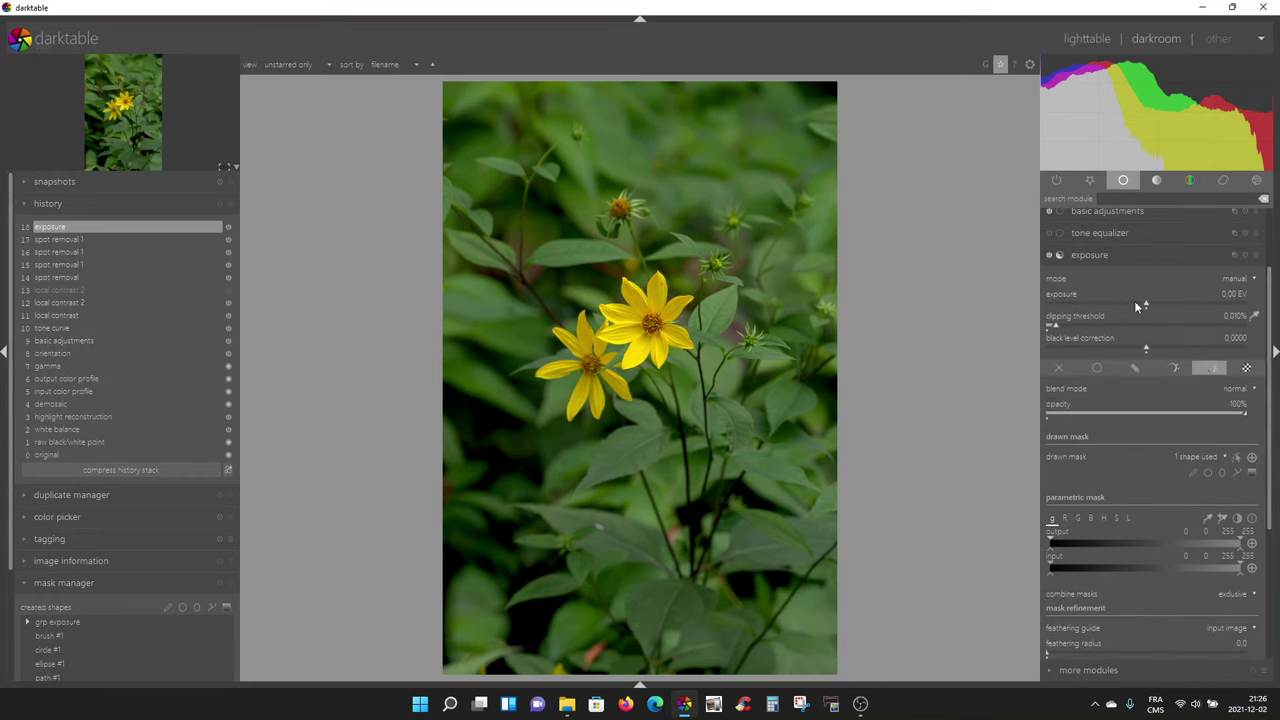
pyautogui.moveTo(1147, 302); pyautogui.dragTo(1117, 305)
pyautogui.scroll(-5, 1116, 301)
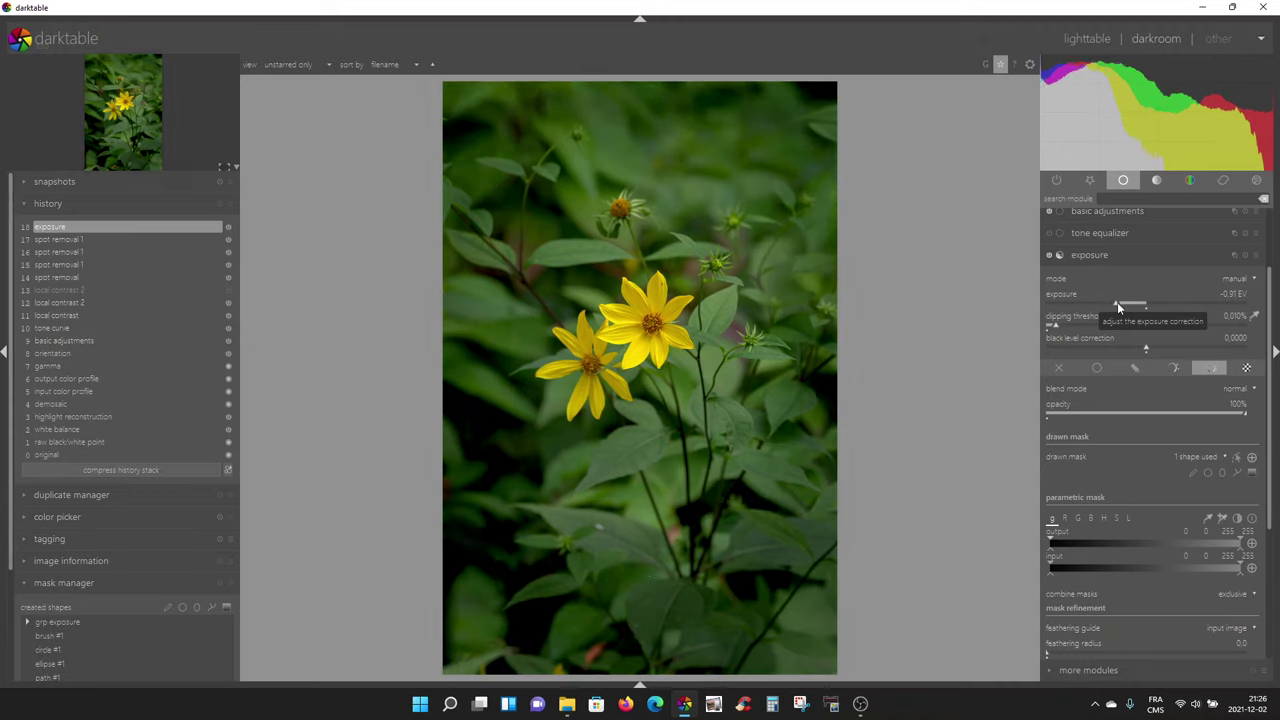
pyautogui.moveTo(1113, 304); pyautogui.dragTo(1066, 304)
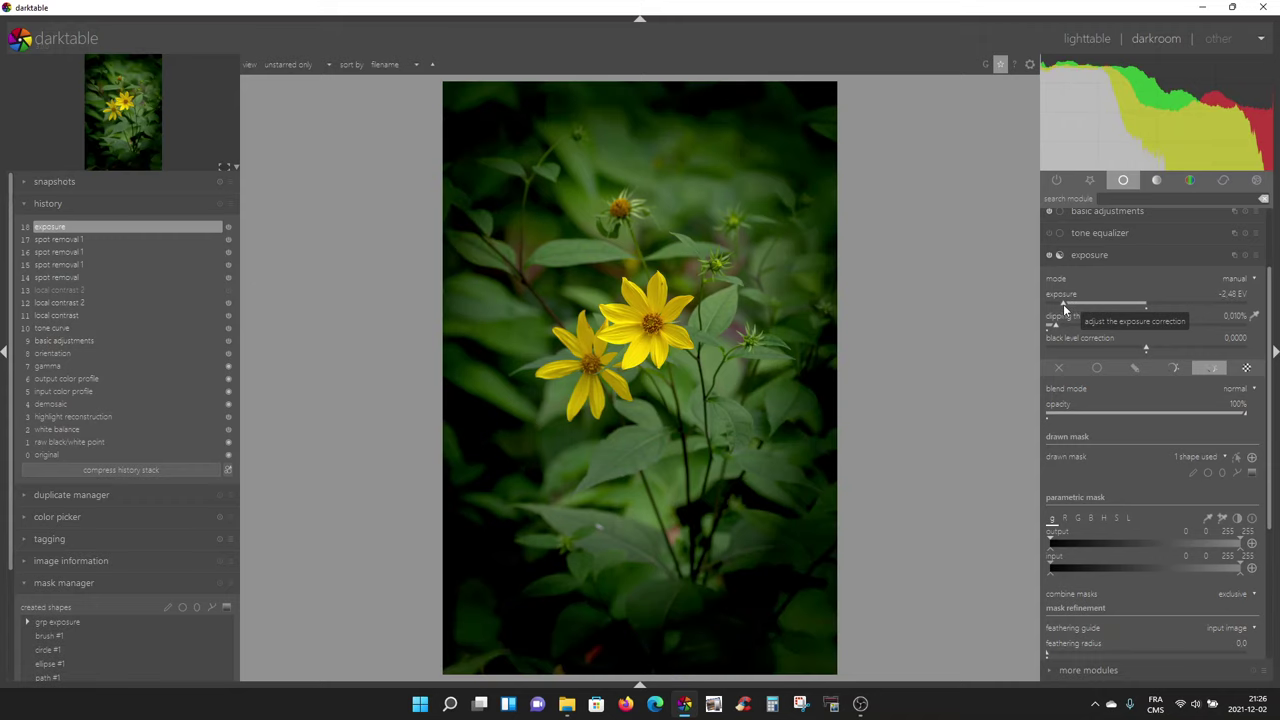
pyautogui.moveTo(1063, 308); pyautogui.dragTo(1049, 308)
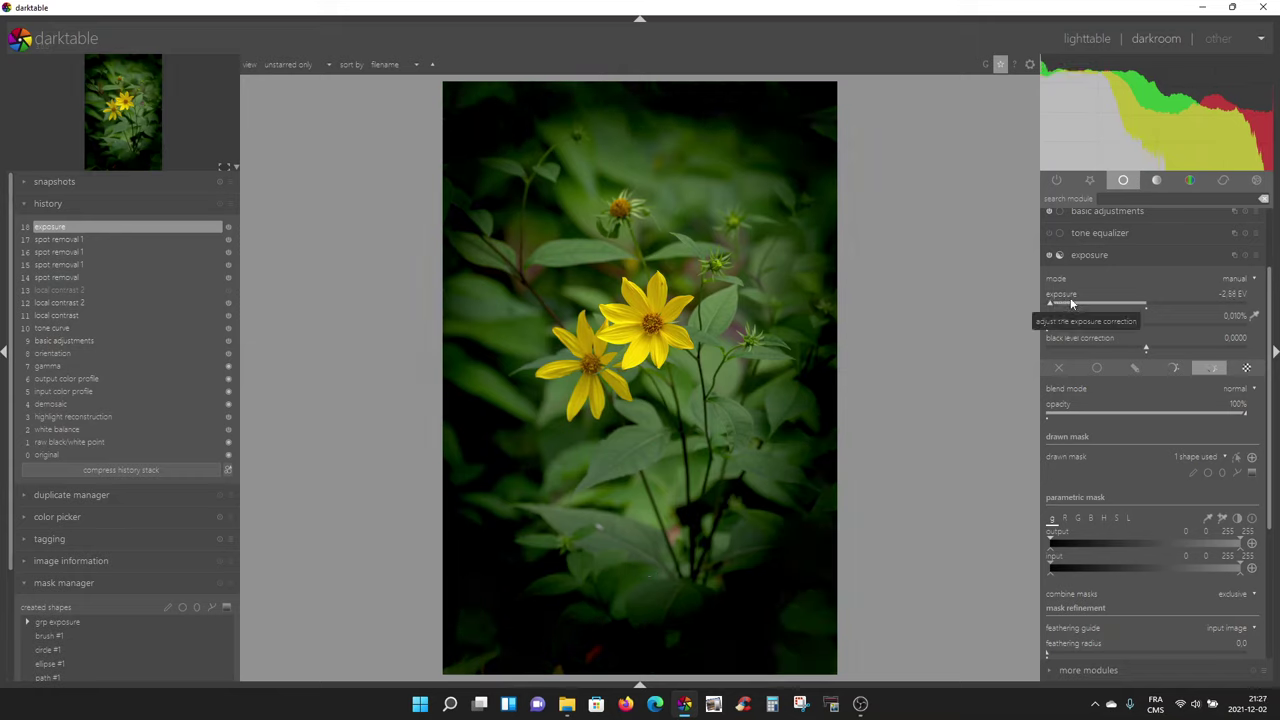
pyautogui.moveTo(1049, 308); pyautogui.dragTo(1178, 311)
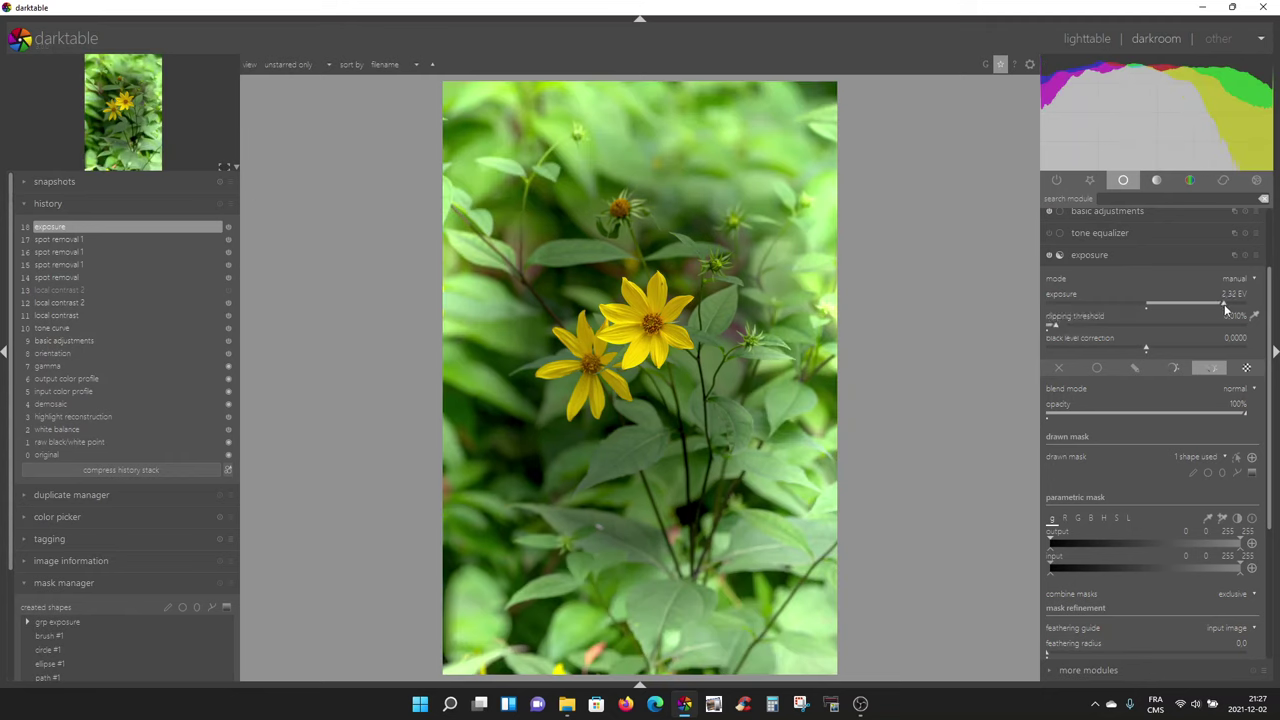
pyautogui.moveTo(1223, 308); pyautogui.dragTo(1242, 306)
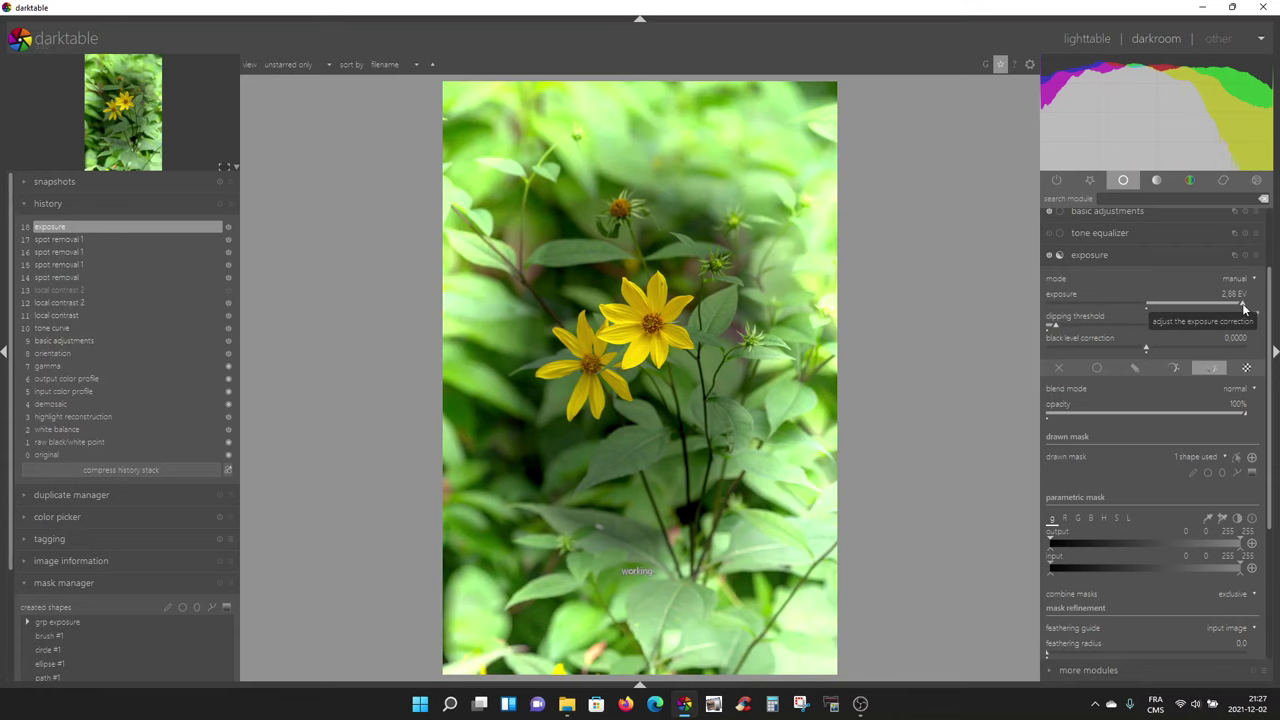
pyautogui.doubleClick(1157, 313)
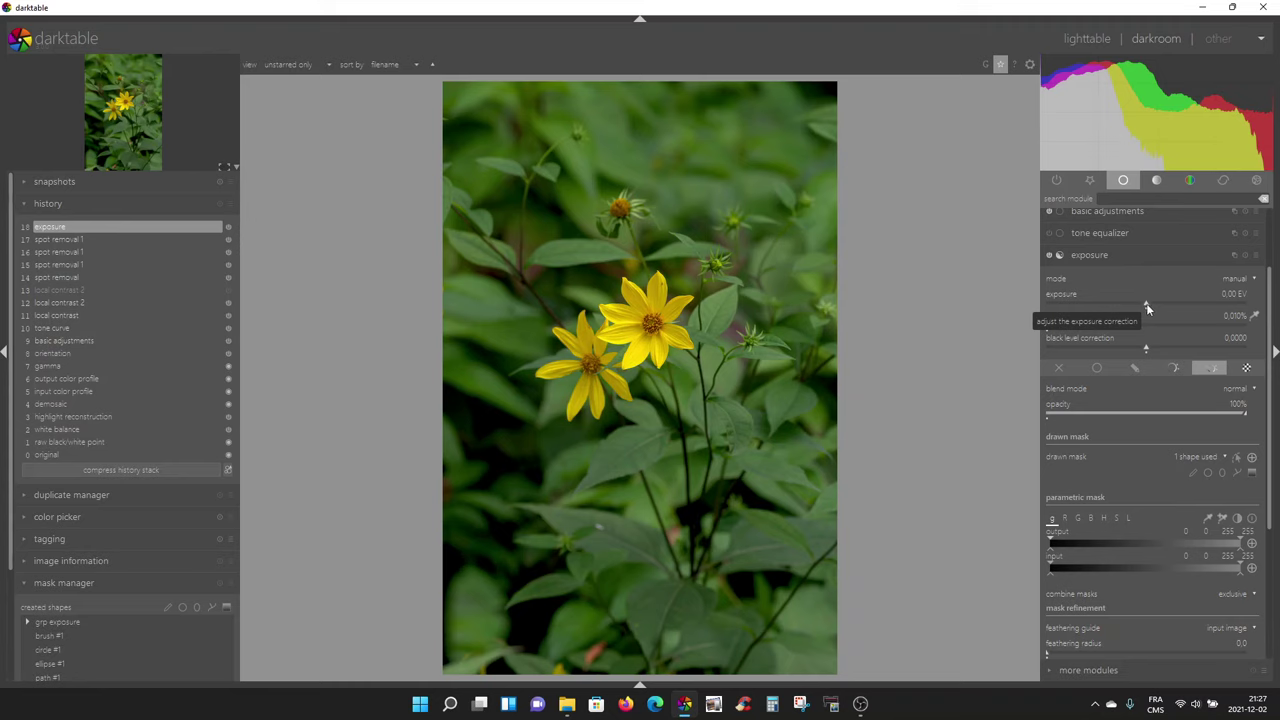
# Try slight exposure corrections from -0.31 to -0.21 EV, and enter 0.12 EV
pyautogui.click(1146, 305)
pyautogui.moveTo(1147, 308); pyautogui.dragTo(1138, 307)
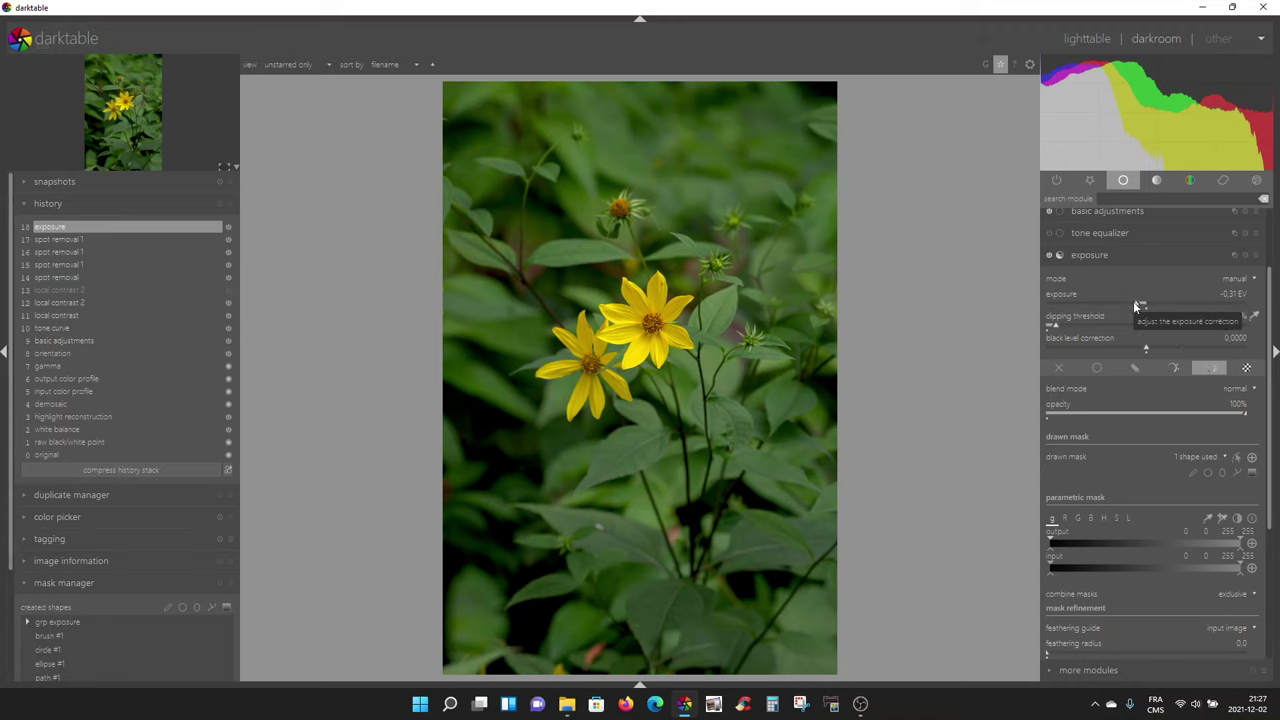
pyautogui.scroll(1, 1137, 305)
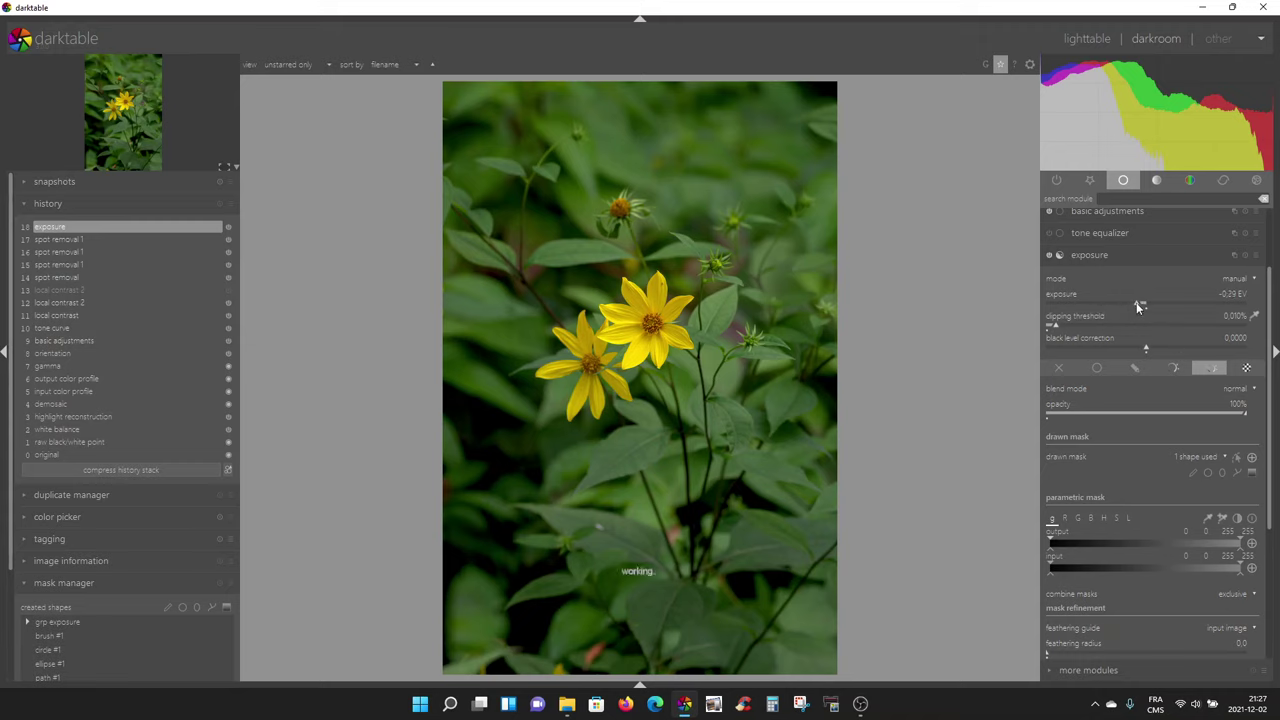
pyautogui.scroll(1, 1137, 305)
pyautogui.rightClick(1138, 305)
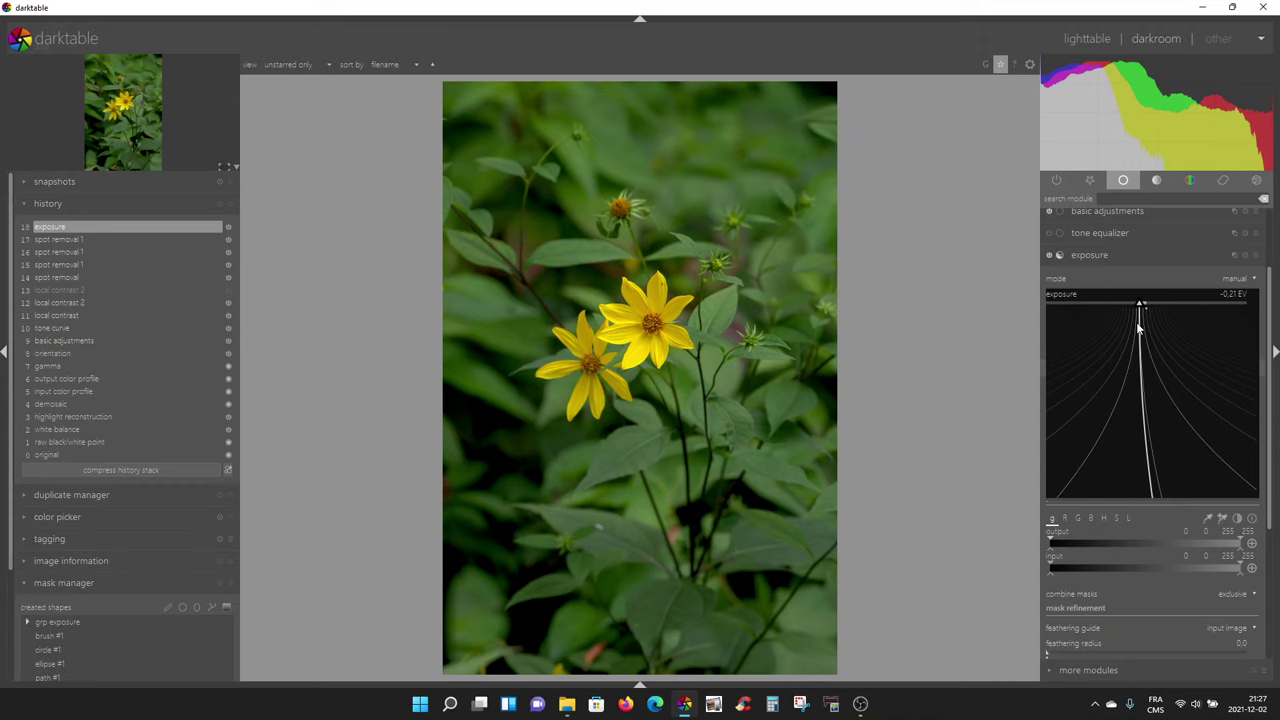
pyautogui.write('0.12')
pyautogui.press('Return')
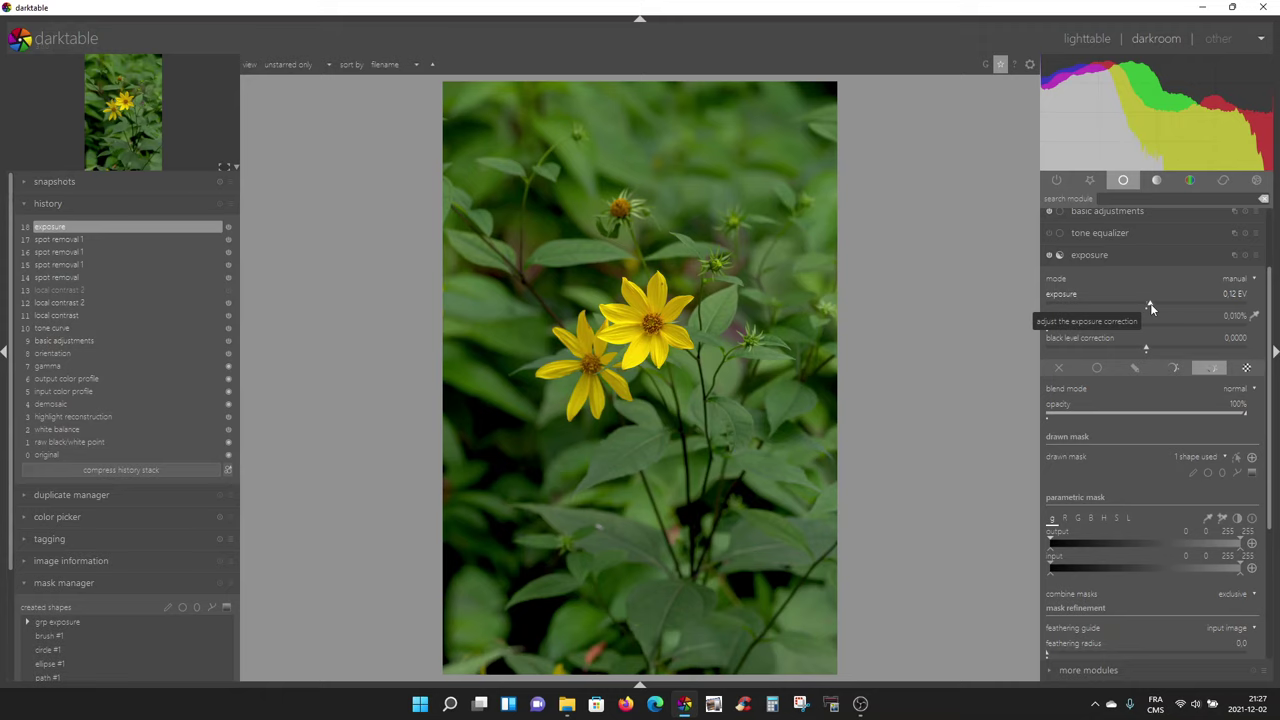
# Set the masked exposure correction to -0.12 EV and compare the photo with the exposure module off and on
pyautogui.rightClick(1150, 305)
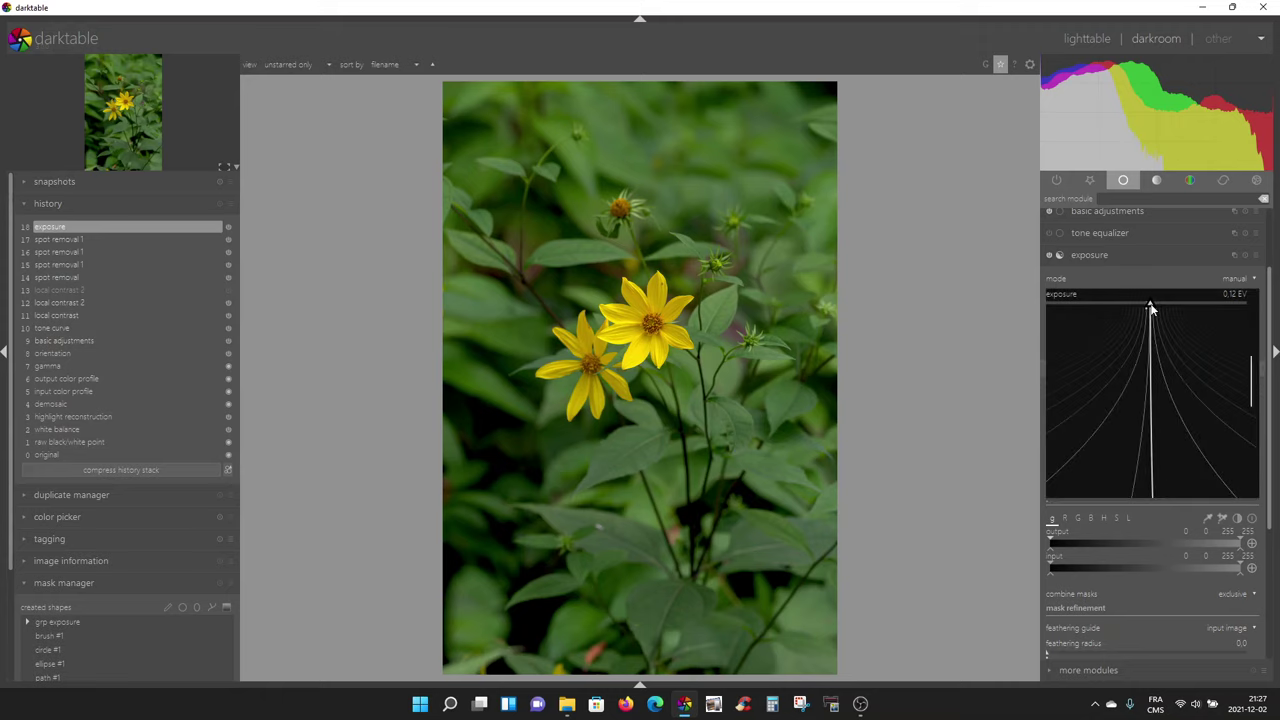
pyautogui.write('-0.12')
pyautogui.press('Return')
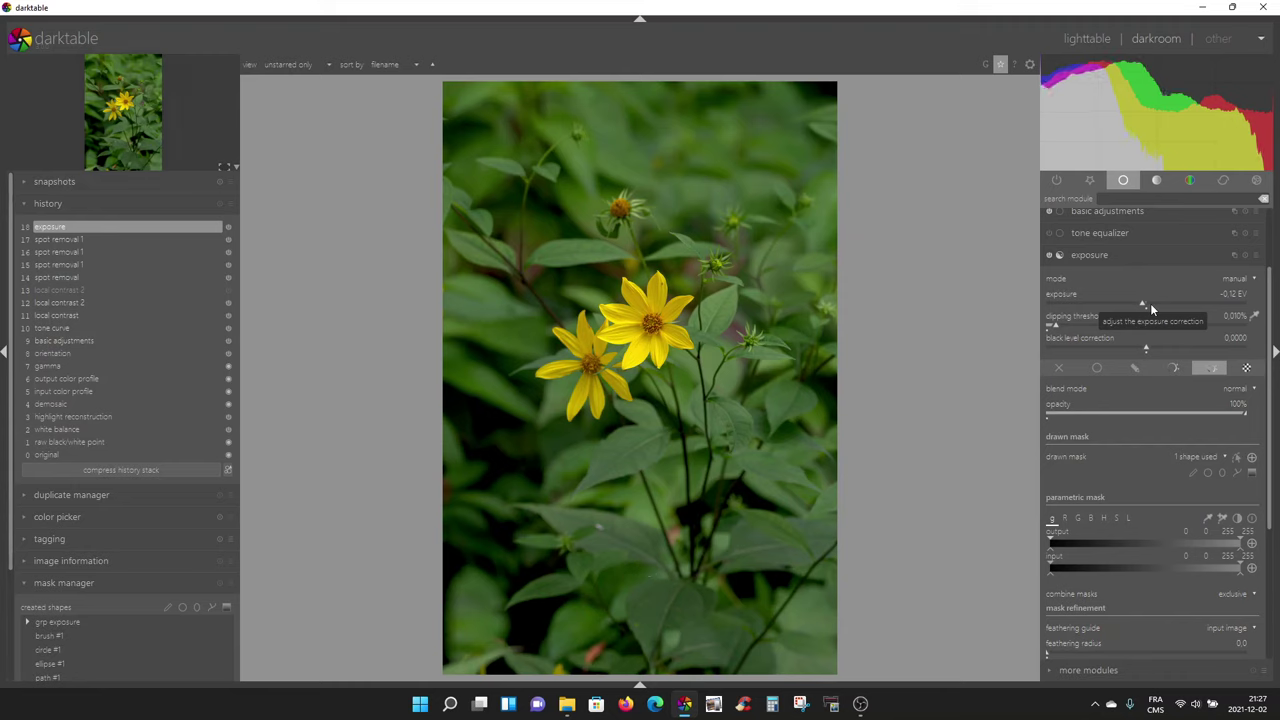
pyautogui.click(1049, 257)
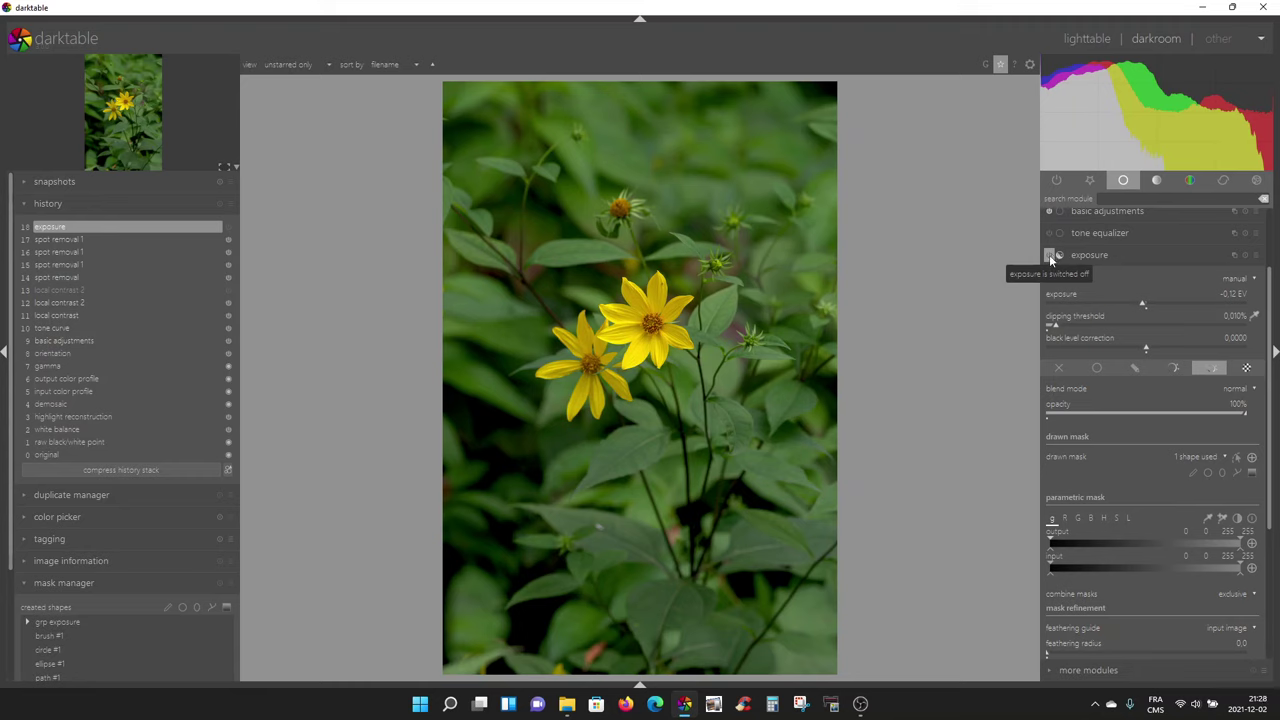
pyautogui.click(1049, 254)
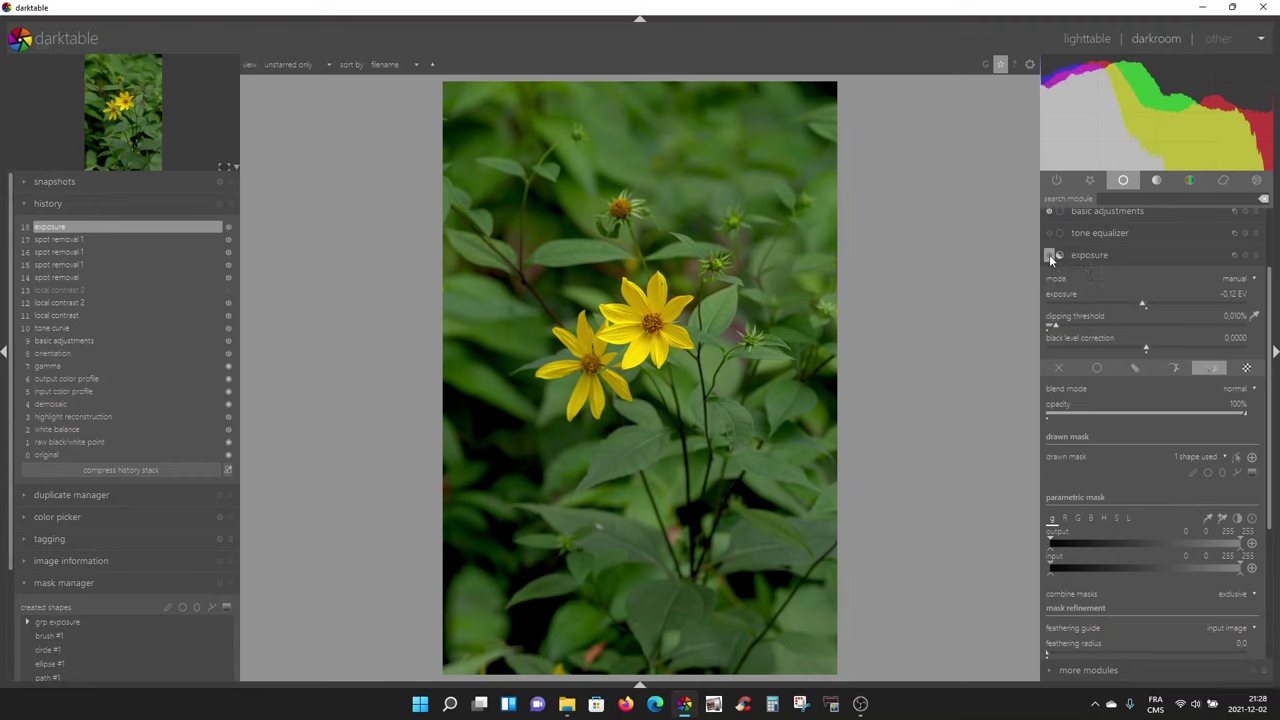
# Set the masked exposure correction to -0.29 EV, compare the photo with the exposure module toggled, and collapse the module
pyautogui.click(1139, 304)
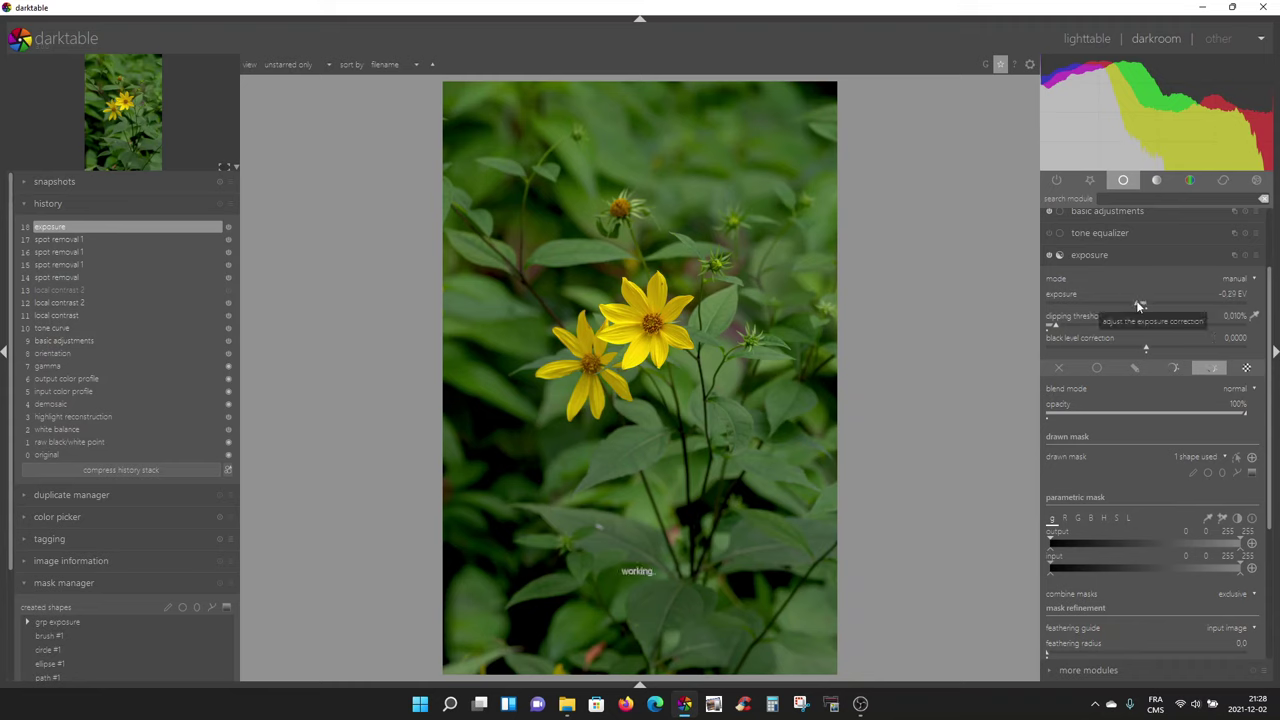
pyautogui.click(1048, 257)
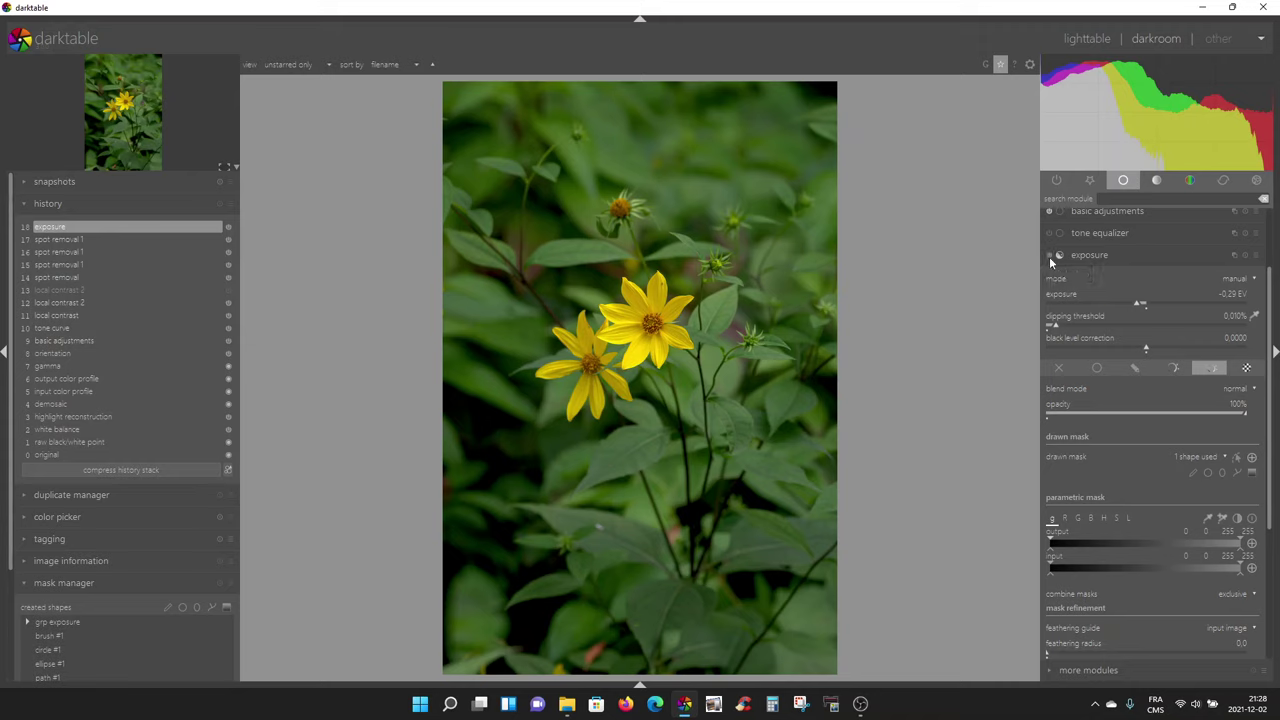
pyautogui.click(1126, 252)
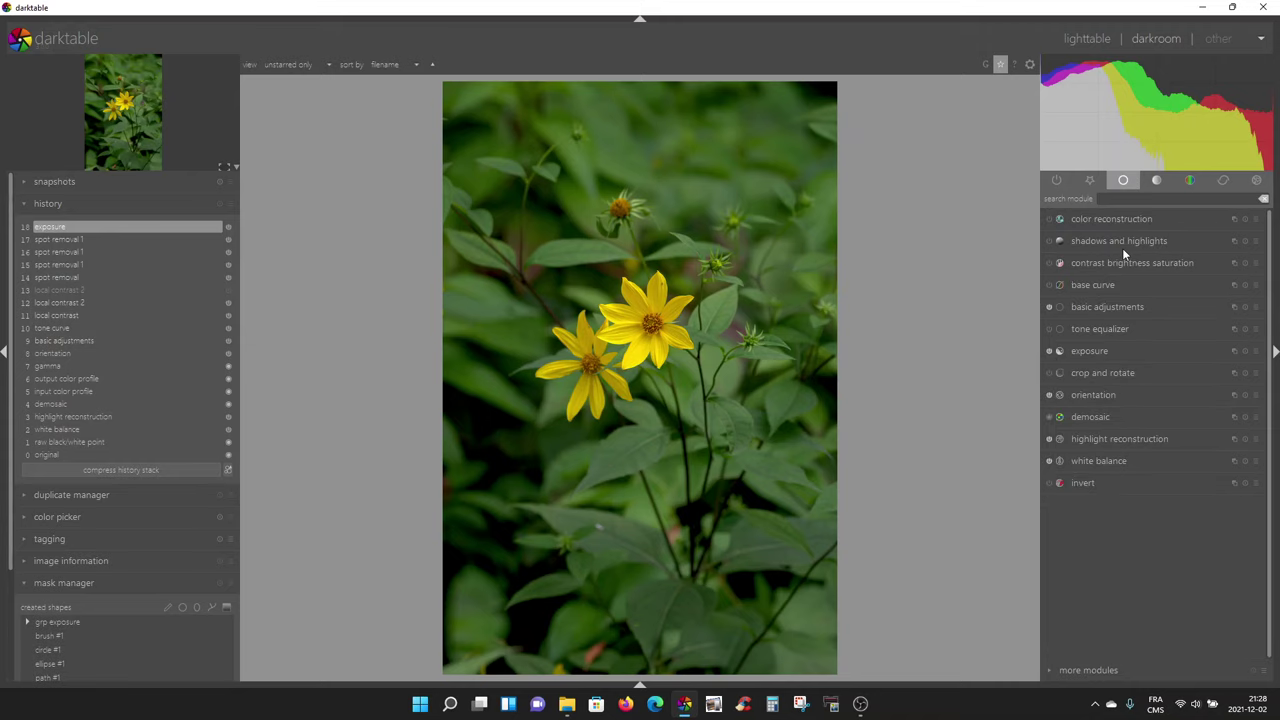
# Open the lowpass effect module and raise its gaussian blur radius to 209.36
pyautogui.click(1256, 181)
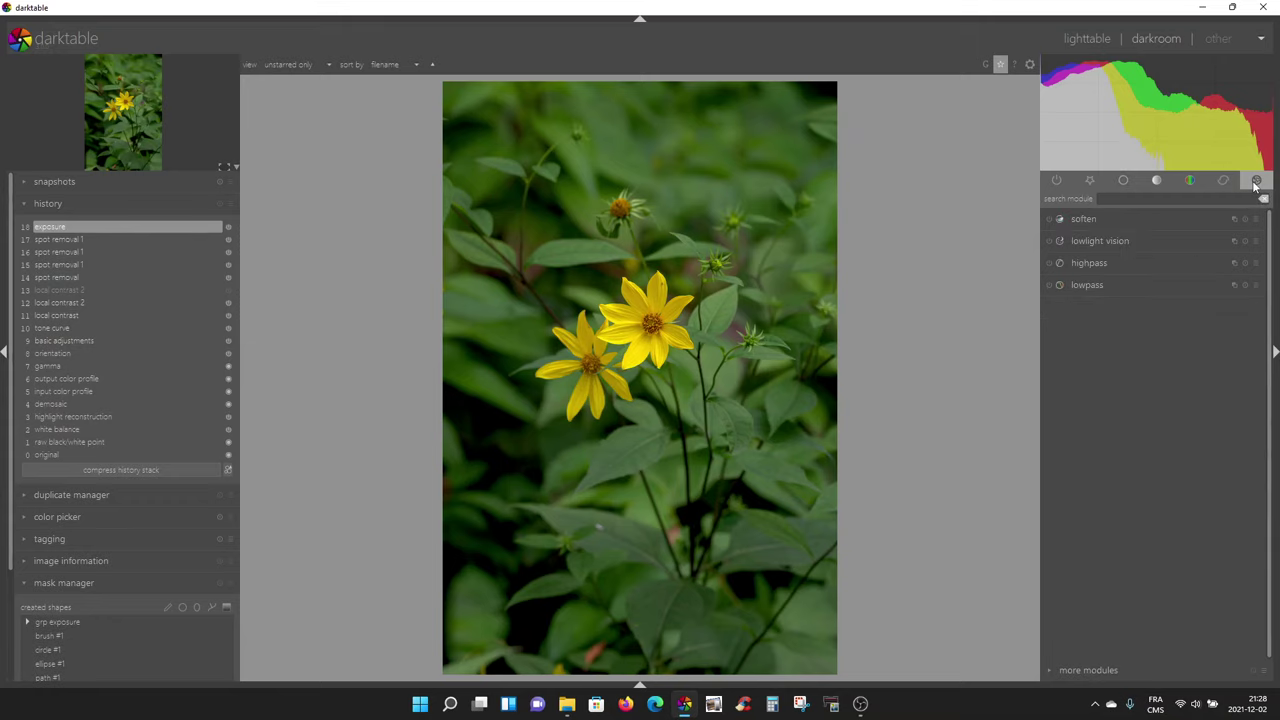
pyautogui.click(1089, 285)
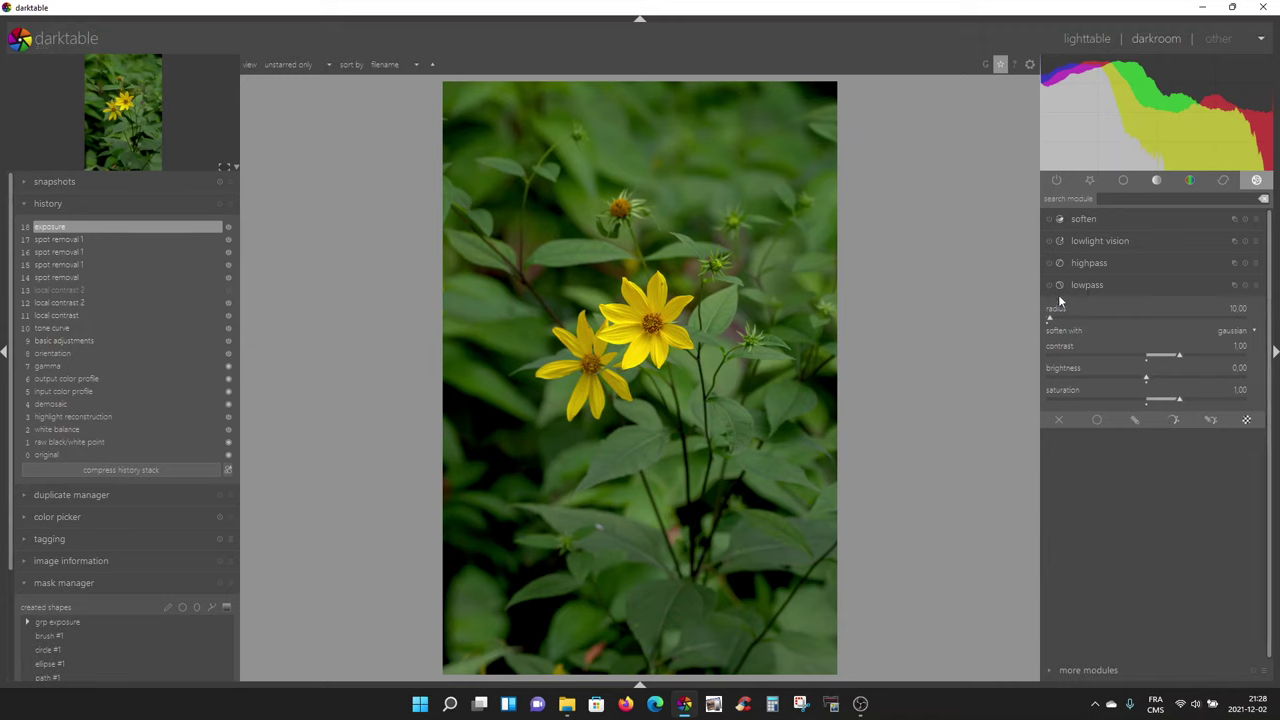
pyautogui.moveTo(1050, 320); pyautogui.dragTo(1074, 320)
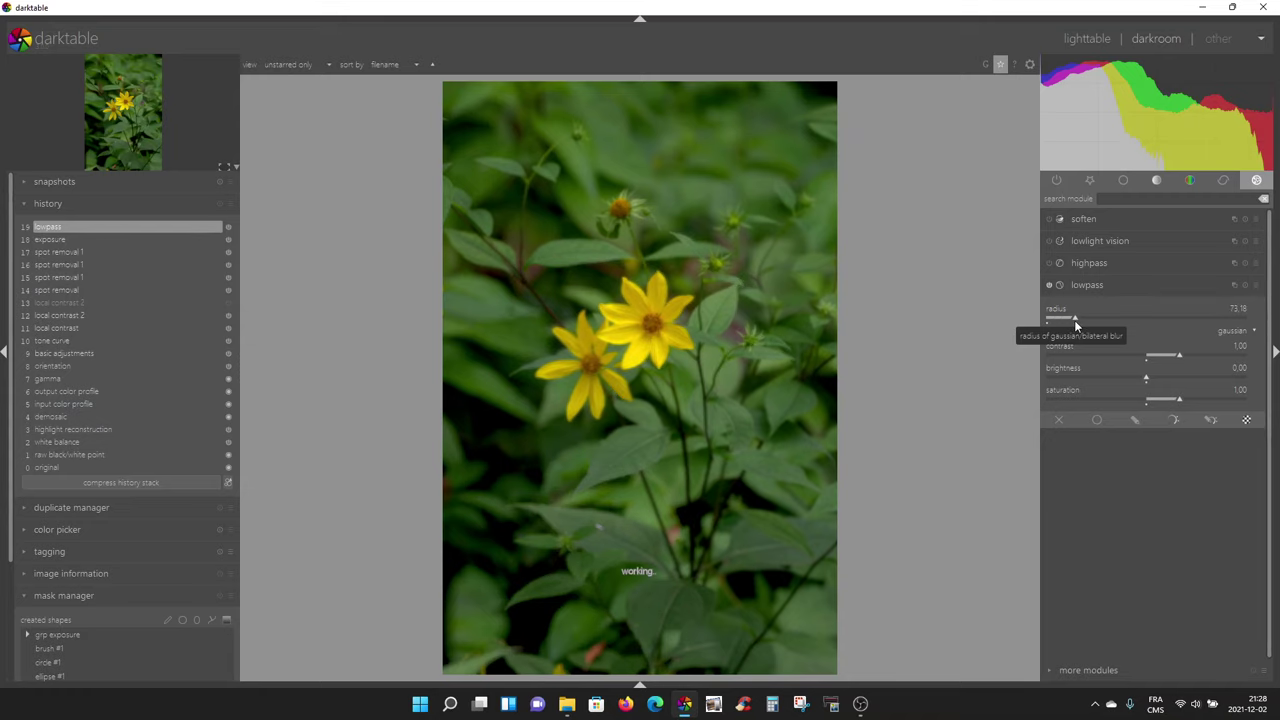
pyautogui.moveTo(1074, 320); pyautogui.dragTo(1129, 321)
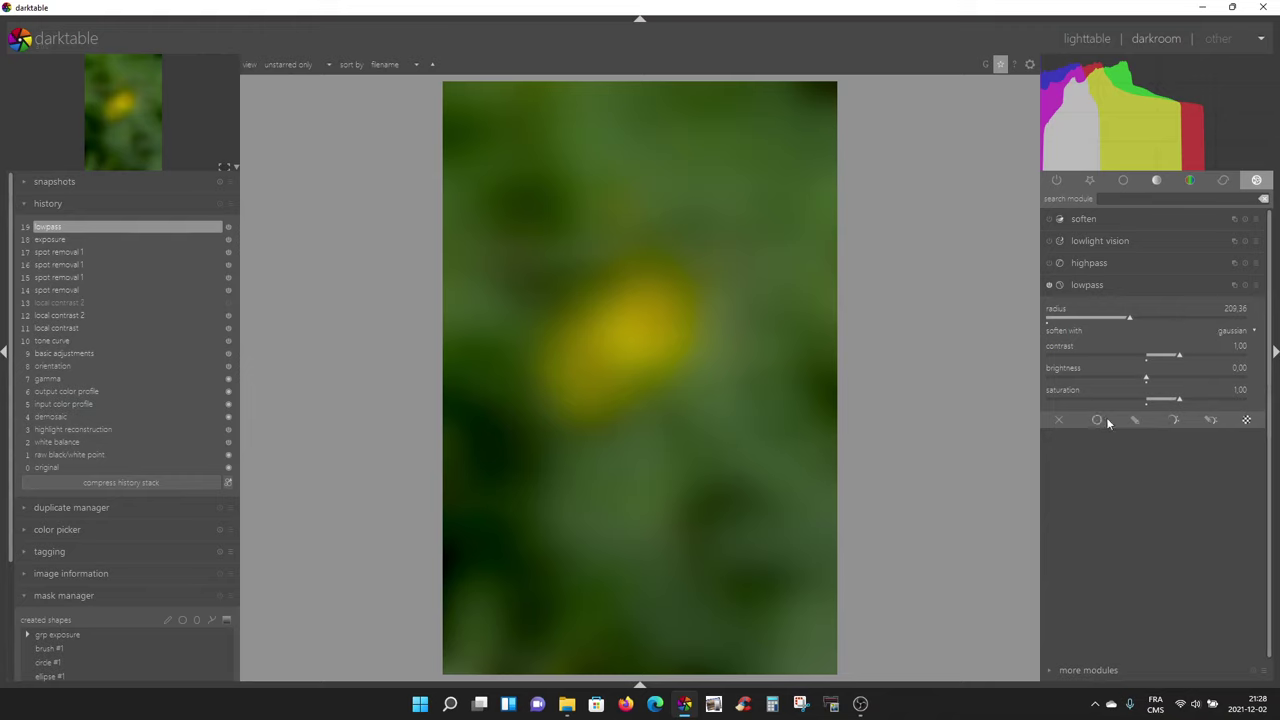
# Enable drawn and parametric masking for lowpass, try a 29% blend opacity, and reset the opacity to its default
pyautogui.click(1215, 423)
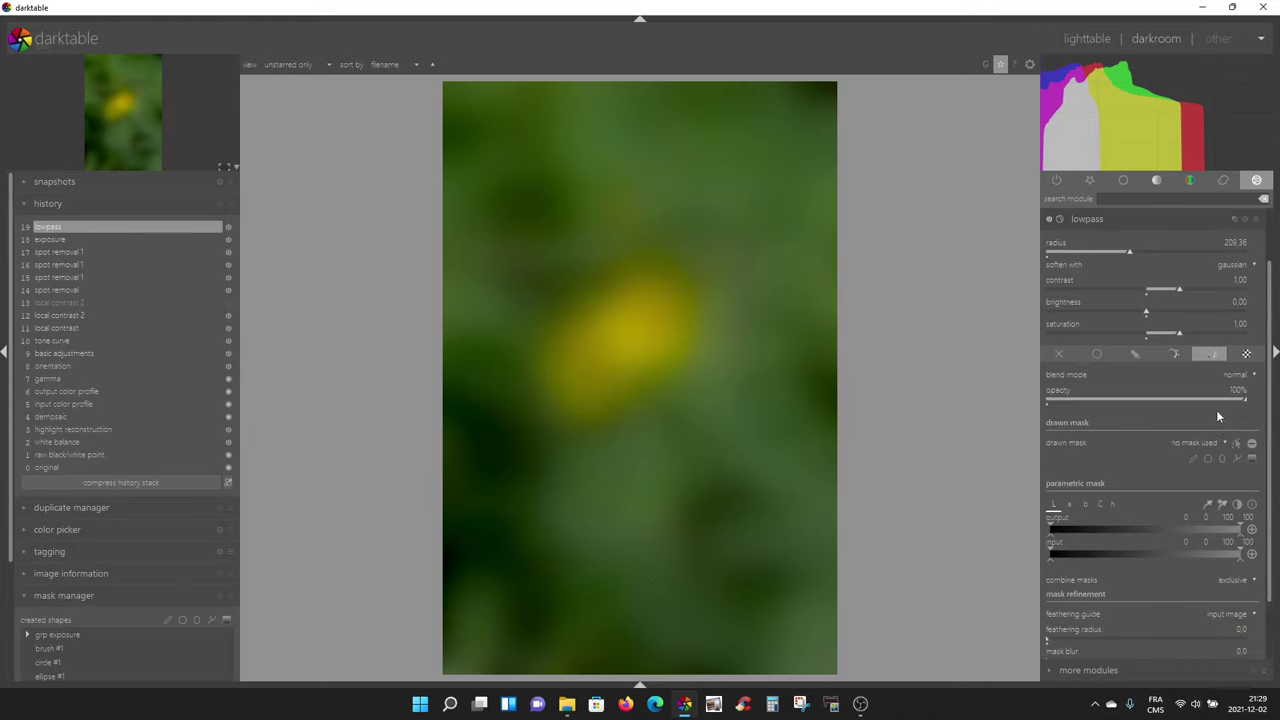
pyautogui.click(1104, 398)
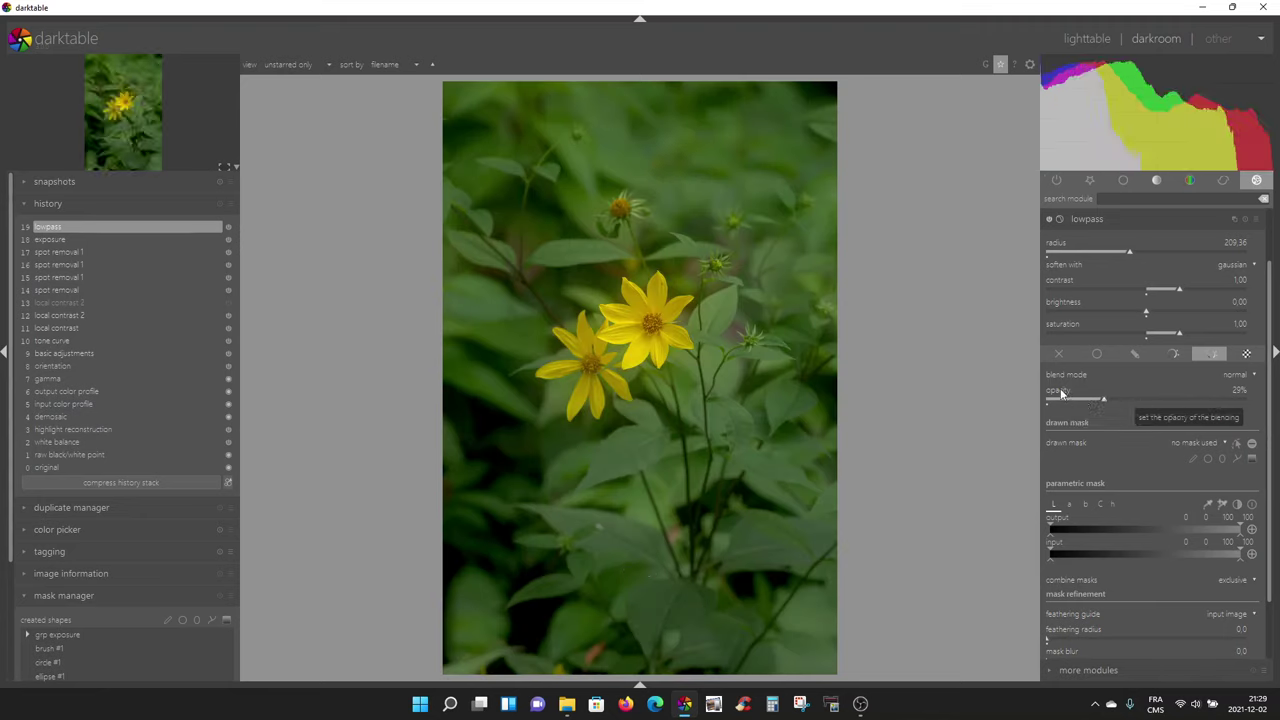
pyautogui.doubleClick(1062, 394)
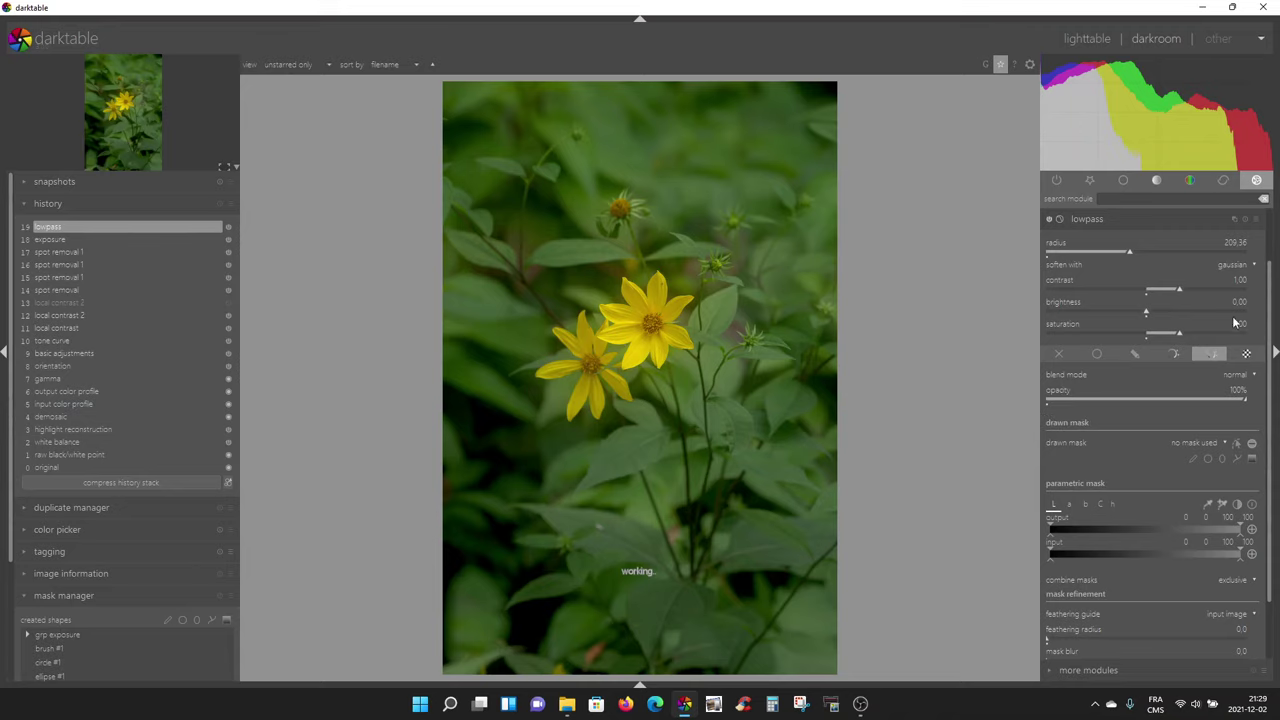
# Blend lowpass in softlight mode at 53% opacity and compare the photo with the module off and on
pyautogui.scroll(2, 1273, 288)
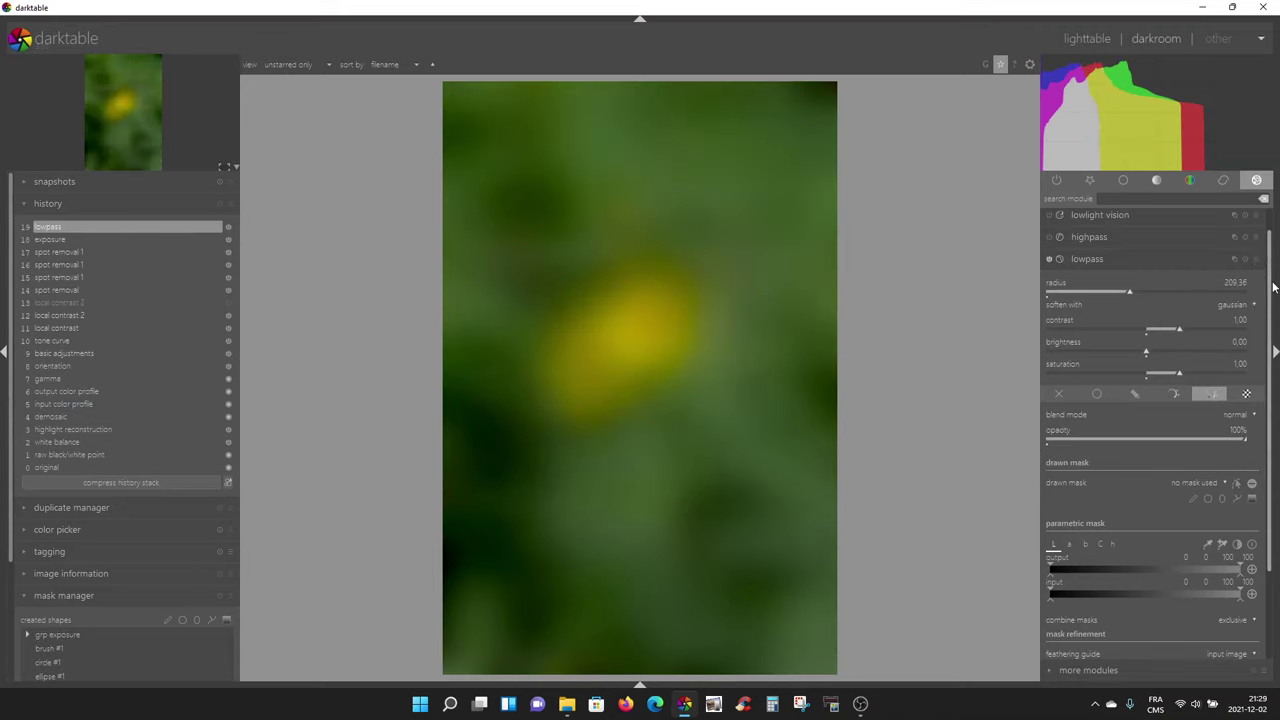
pyautogui.scroll(1, 1270, 314)
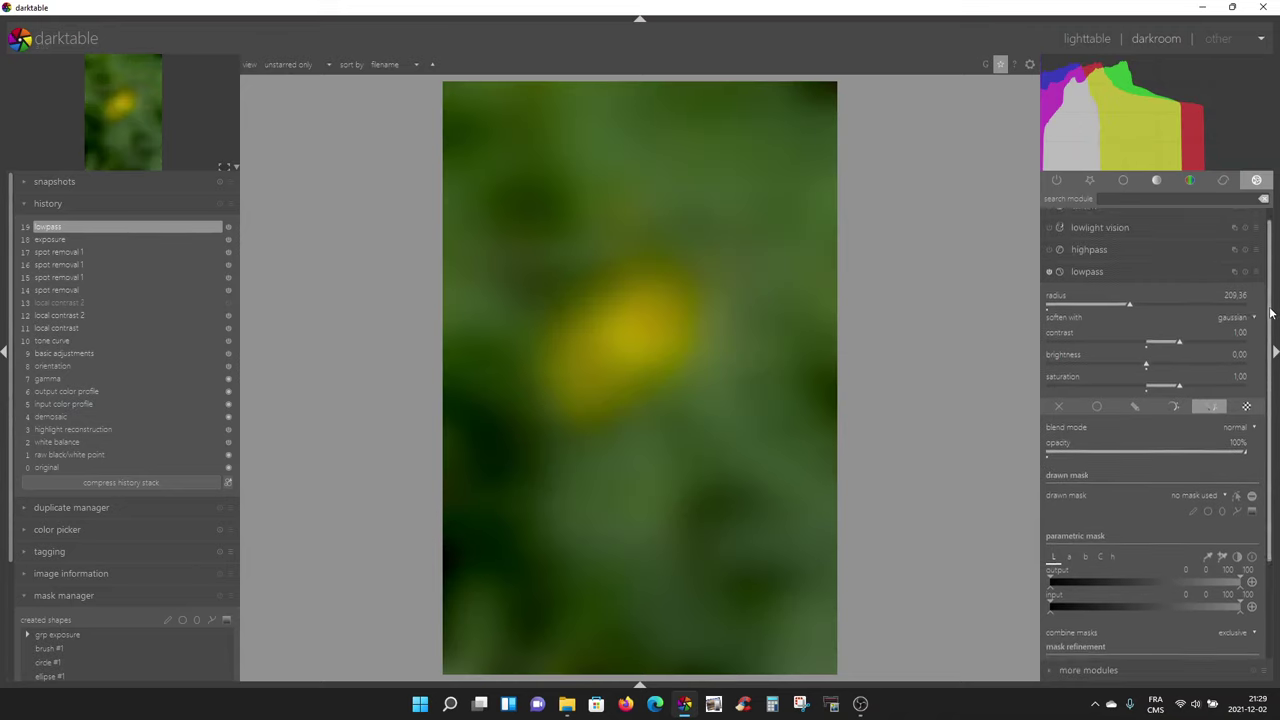
pyautogui.scroll(1, 1272, 292)
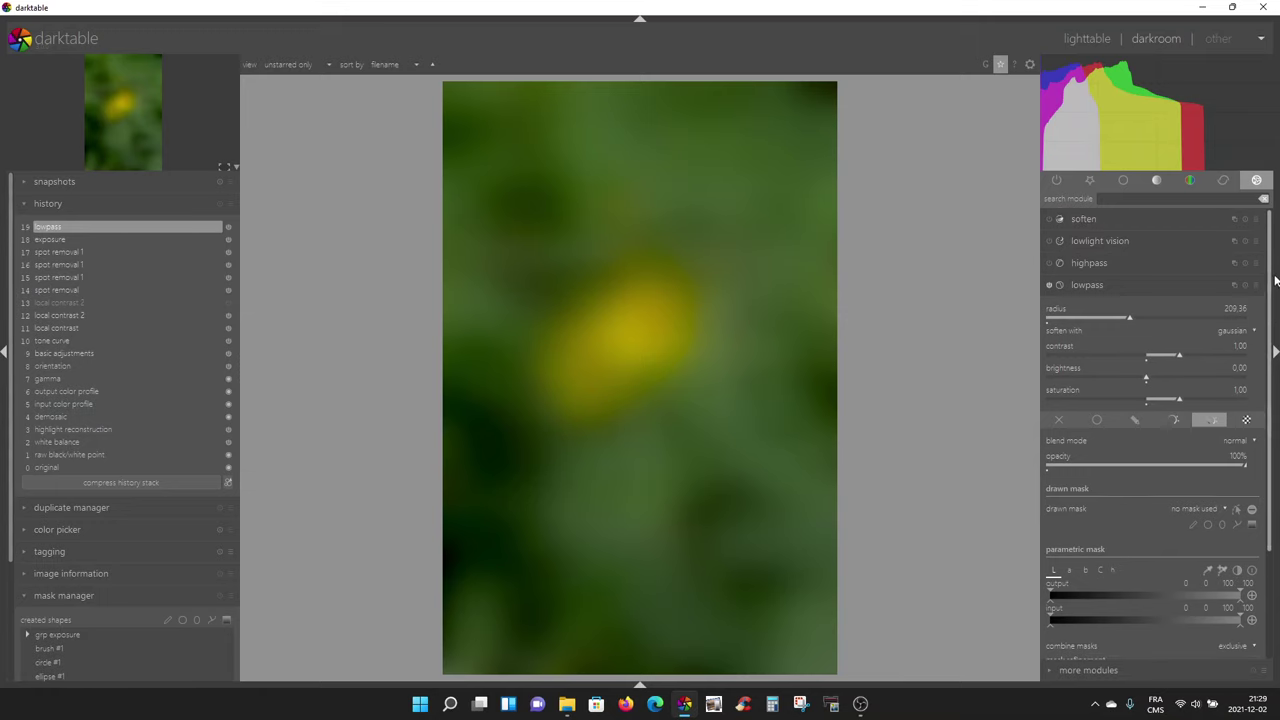
pyautogui.click(1255, 446)
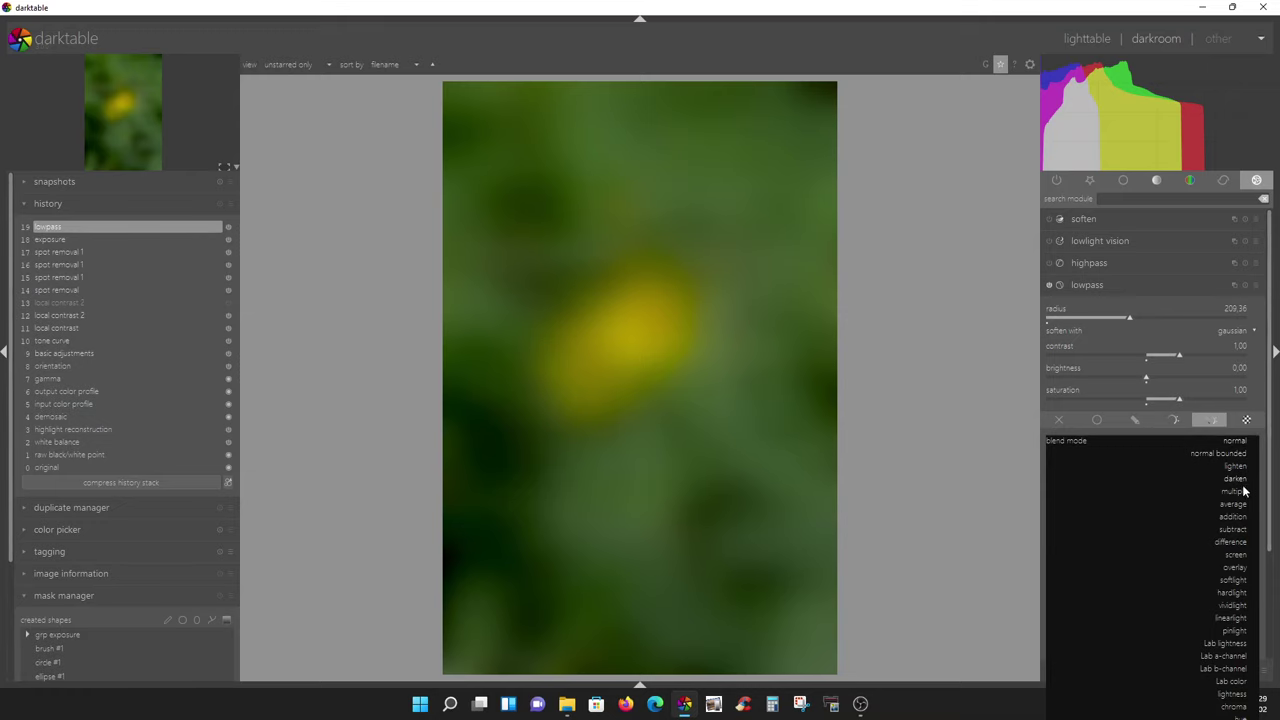
pyautogui.click(1235, 580)
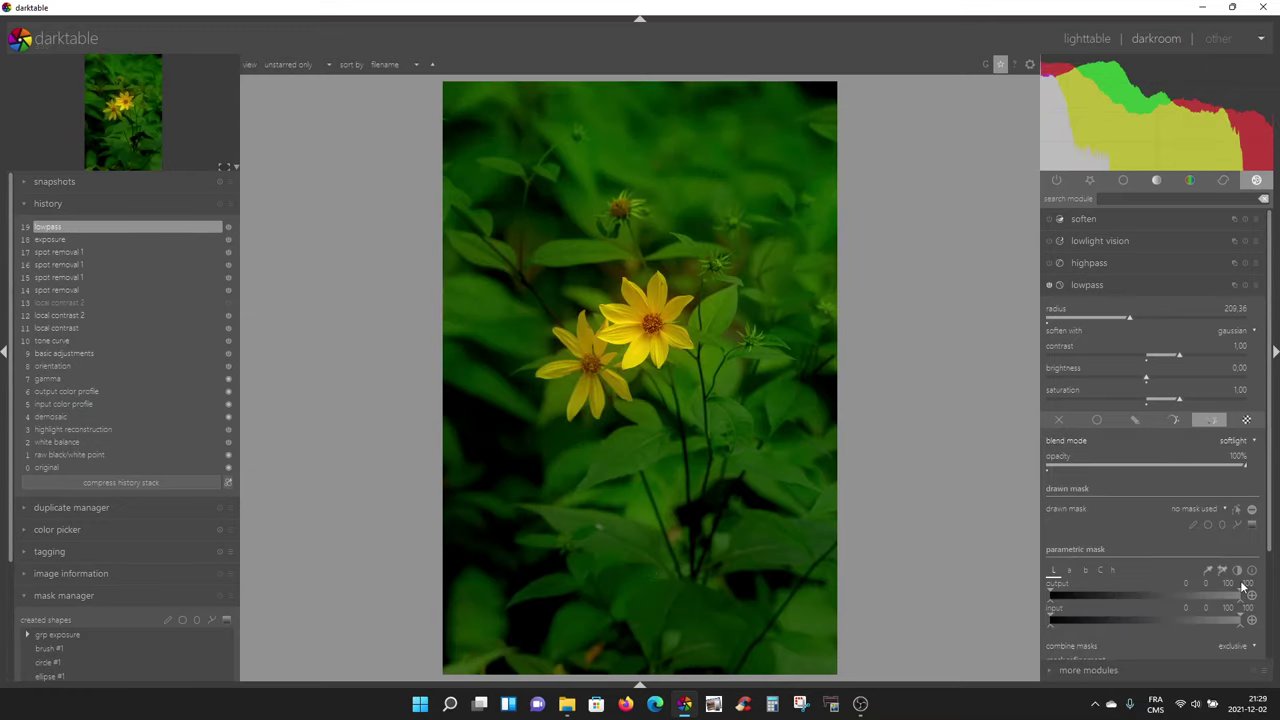
pyautogui.click(1153, 467)
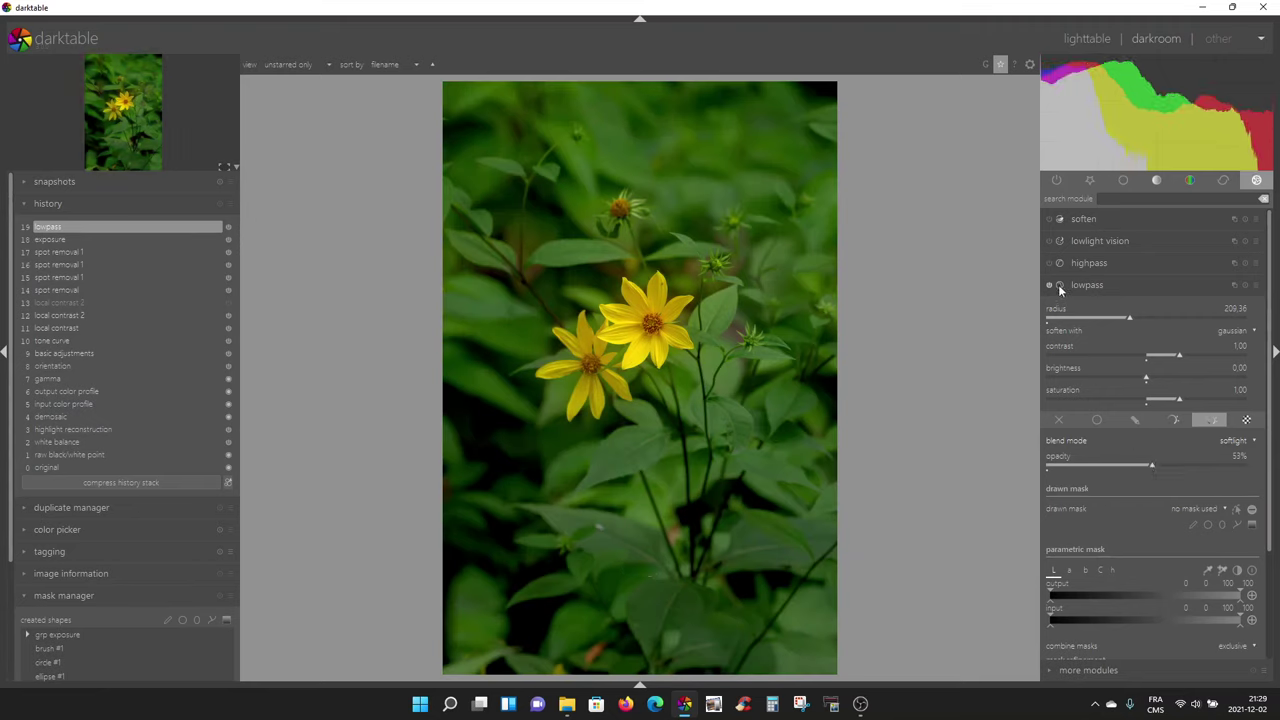
pyautogui.click(1049, 285)
pyautogui.click(1049, 287)
# Set the lowpass blend opacity to 45%, compare the photo repeatedly with the module off and on, and collapse the module
pyautogui.rightClick(1150, 467)
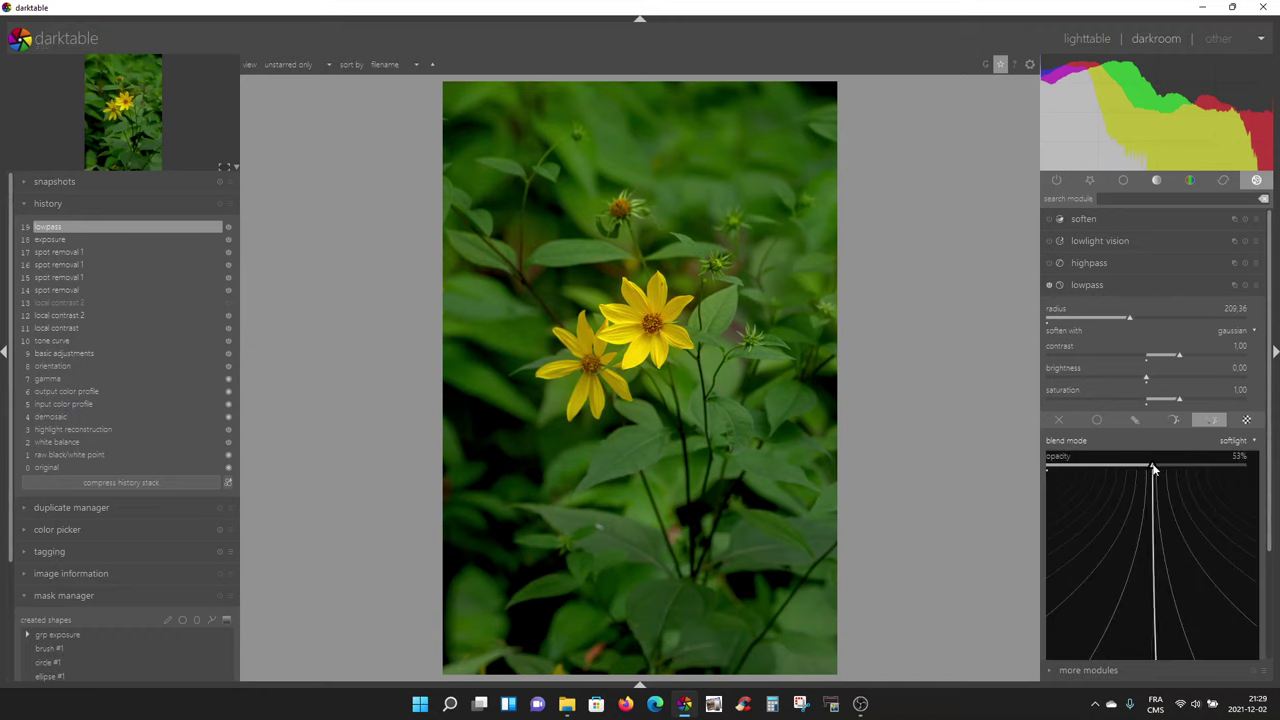
pyautogui.write('45')
pyautogui.press('Return')
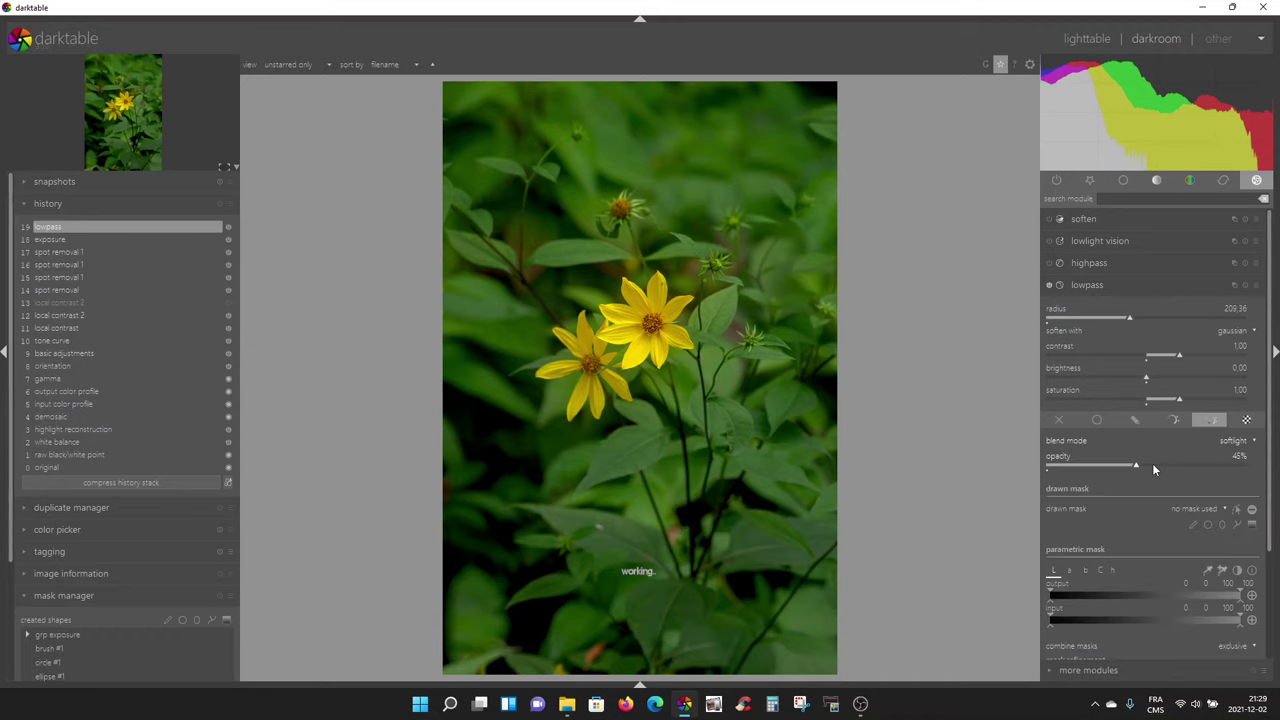
pyautogui.click(1050, 286)
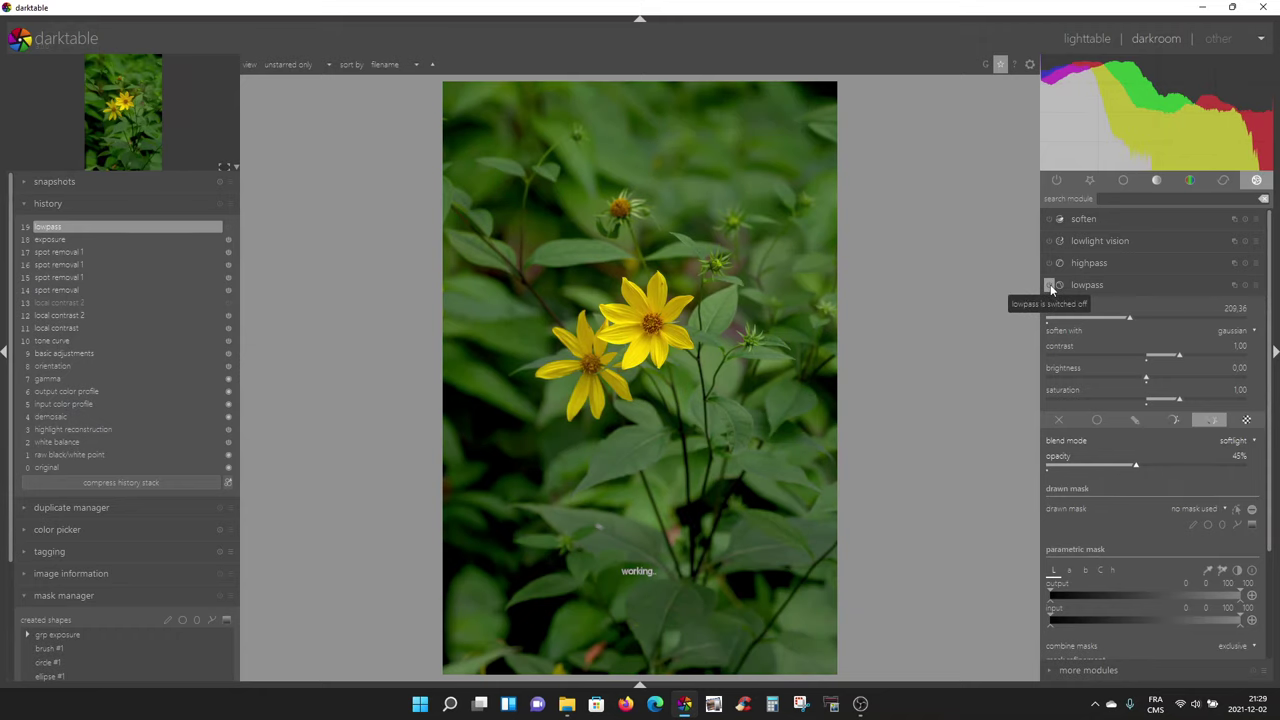
pyautogui.click(1050, 286)
pyautogui.click(1050, 286)
pyautogui.click(1050, 286)
pyautogui.click(1050, 286)
pyautogui.click(1050, 286)
pyautogui.click(1126, 285)
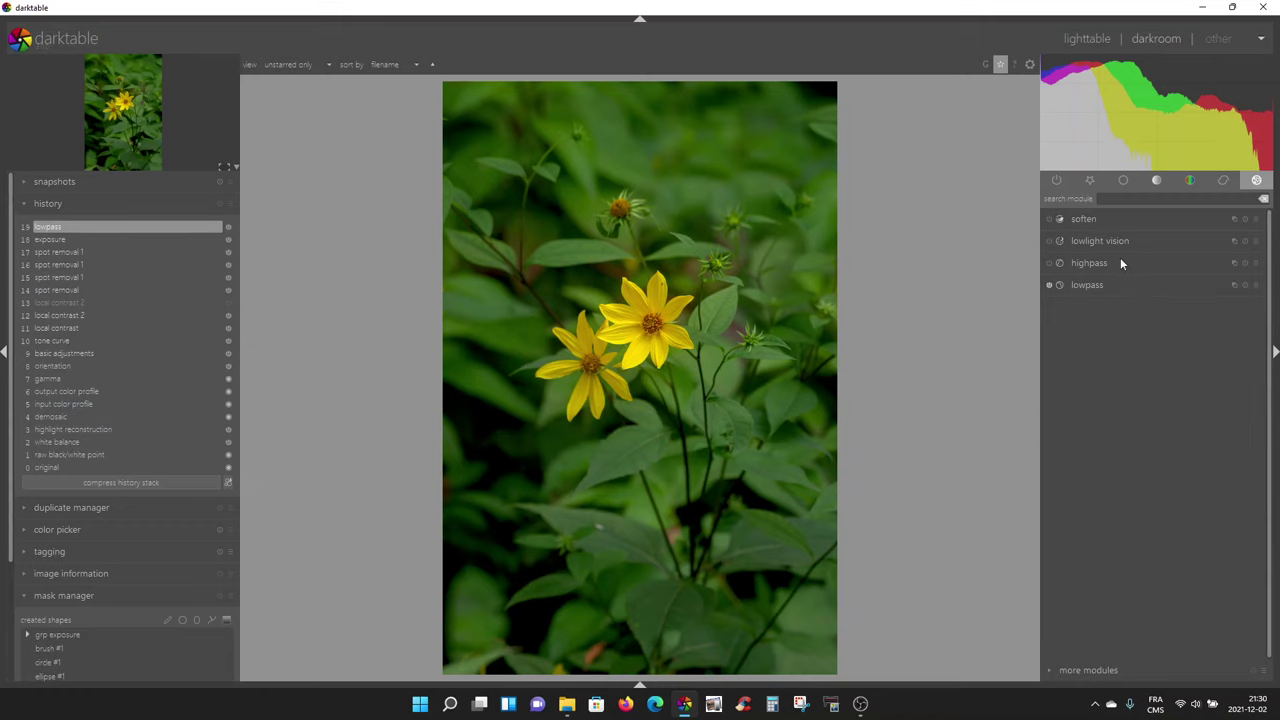
# Activate highpass with drawn and parametric masking, and draw a closed path mask around the two yellow flowers
pyautogui.click(1121, 263)
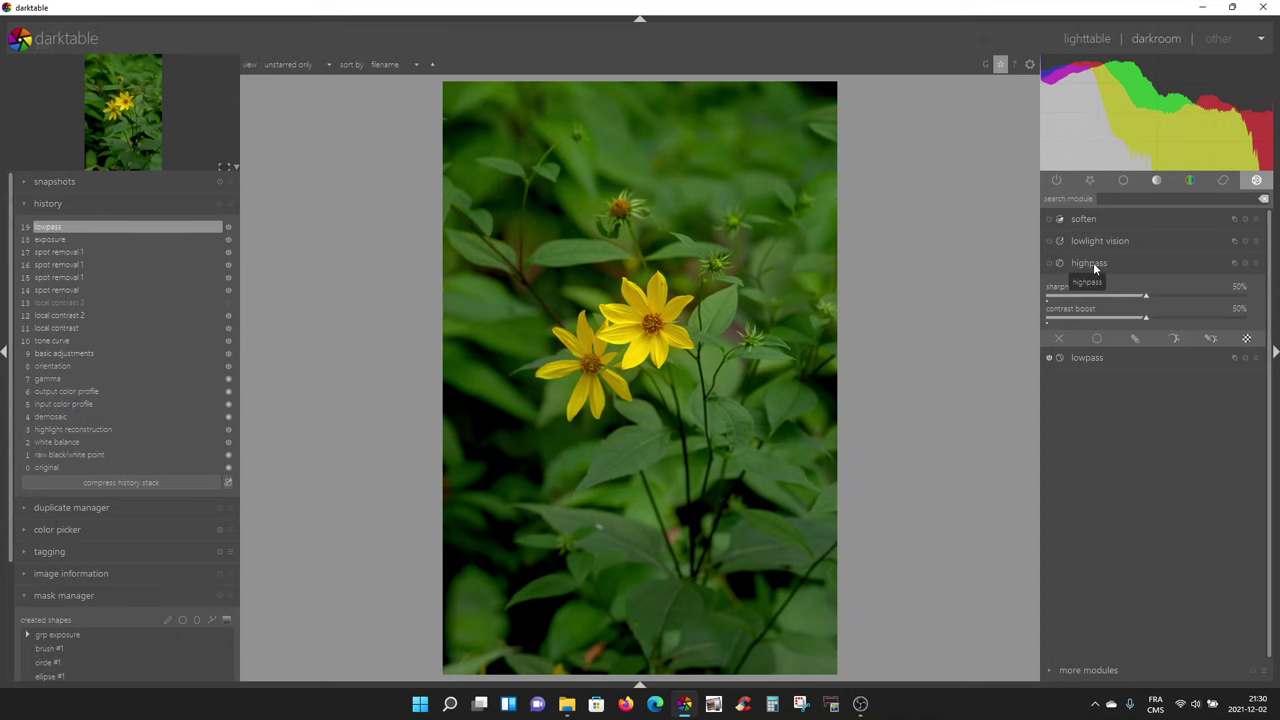
pyautogui.click(1212, 340)
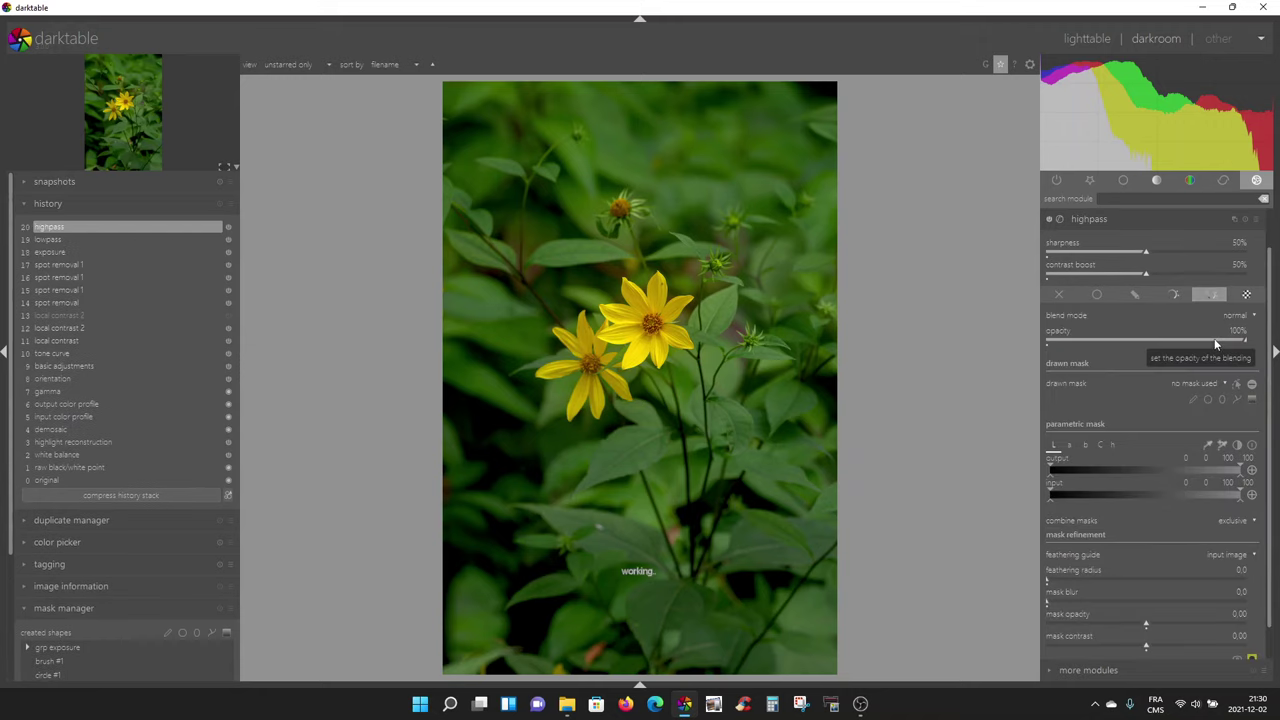
pyautogui.click(1237, 399)
pyautogui.click(596, 222)
pyautogui.click(525, 342)
pyautogui.click(620, 490)
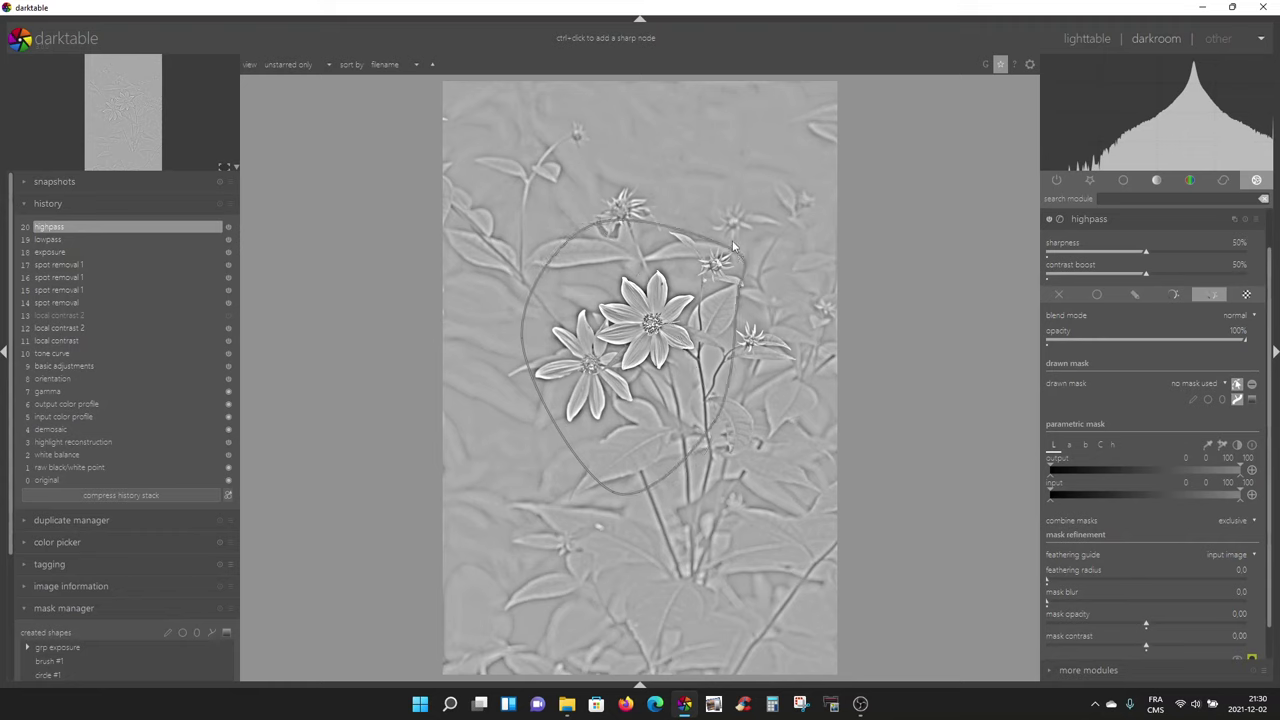
pyautogui.rightClick(669, 186)
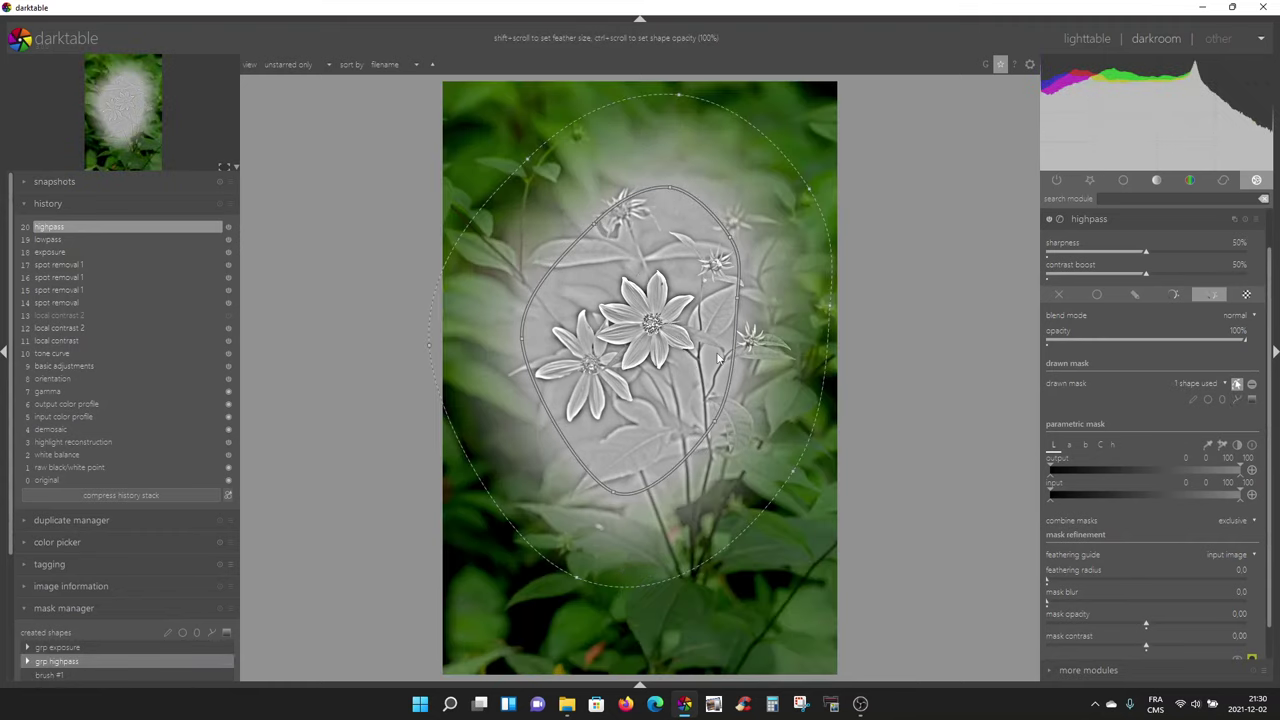
# Move the highpass path mask slightly downward so it is centred around the two yellow flowers
pyautogui.moveTo(645, 335); pyautogui.dragTo(630, 365)
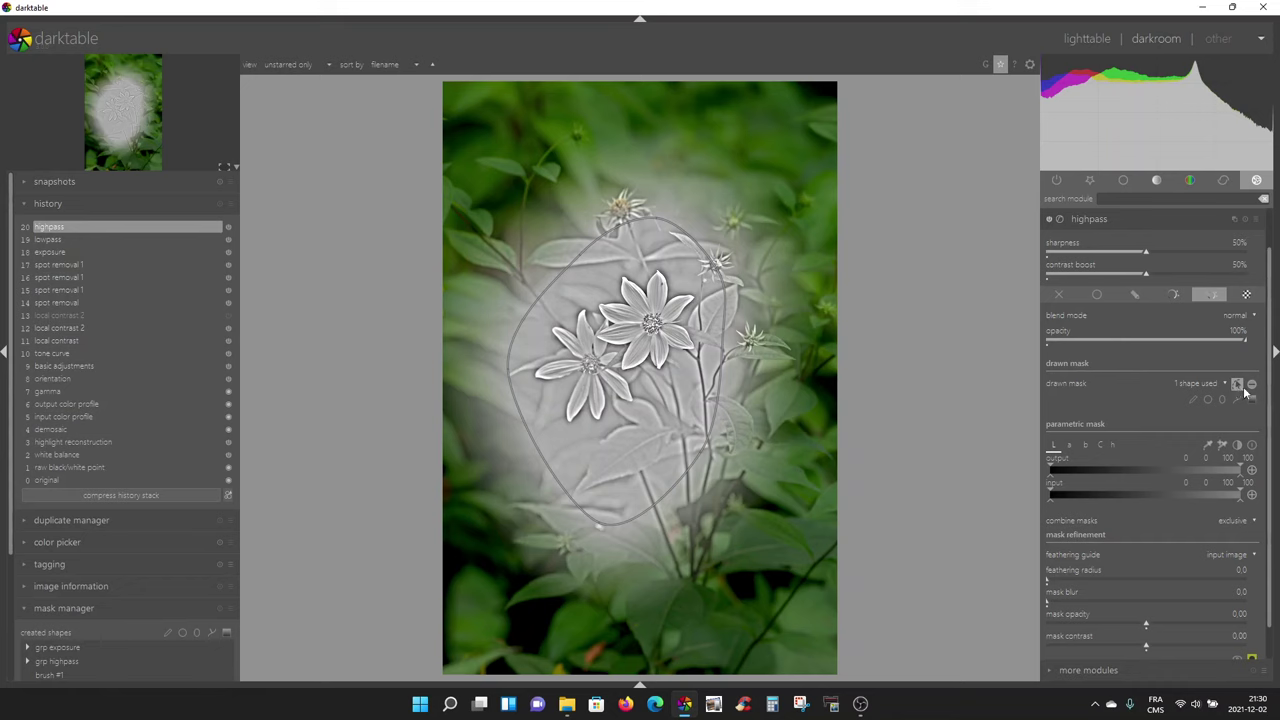
pyautogui.scroll(2, 1272, 384)
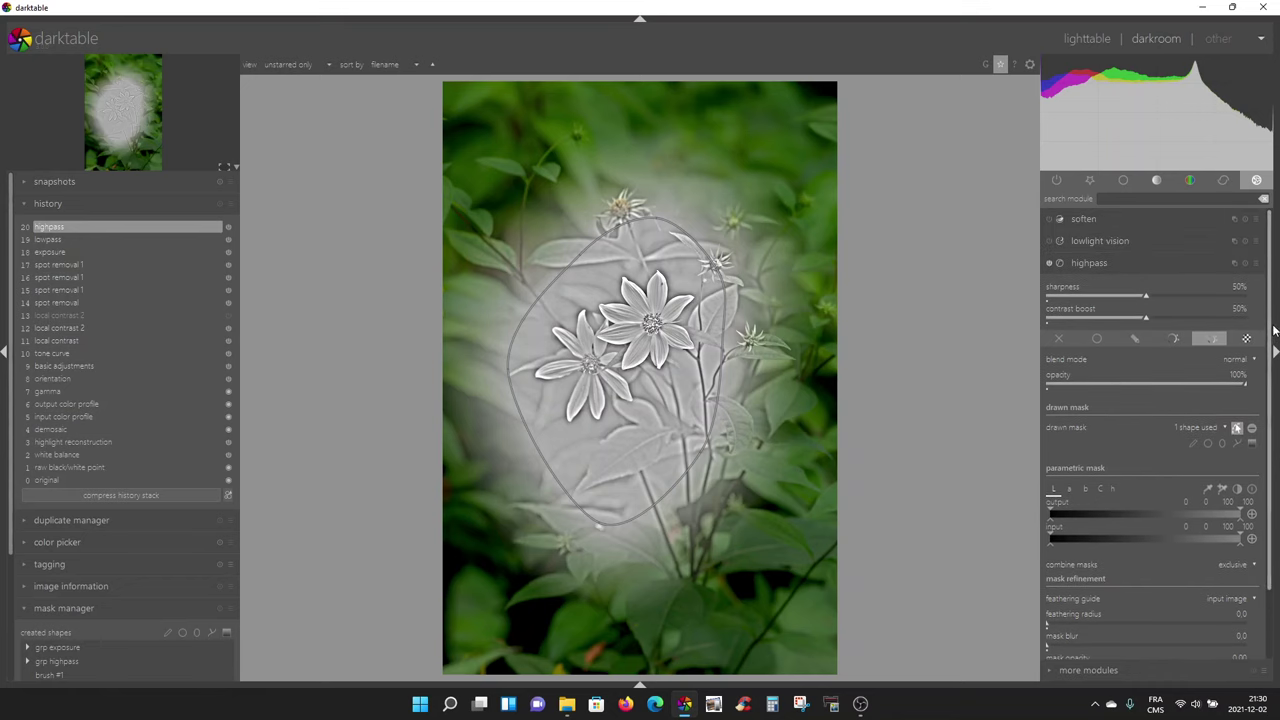
pyautogui.moveTo(656, 341)
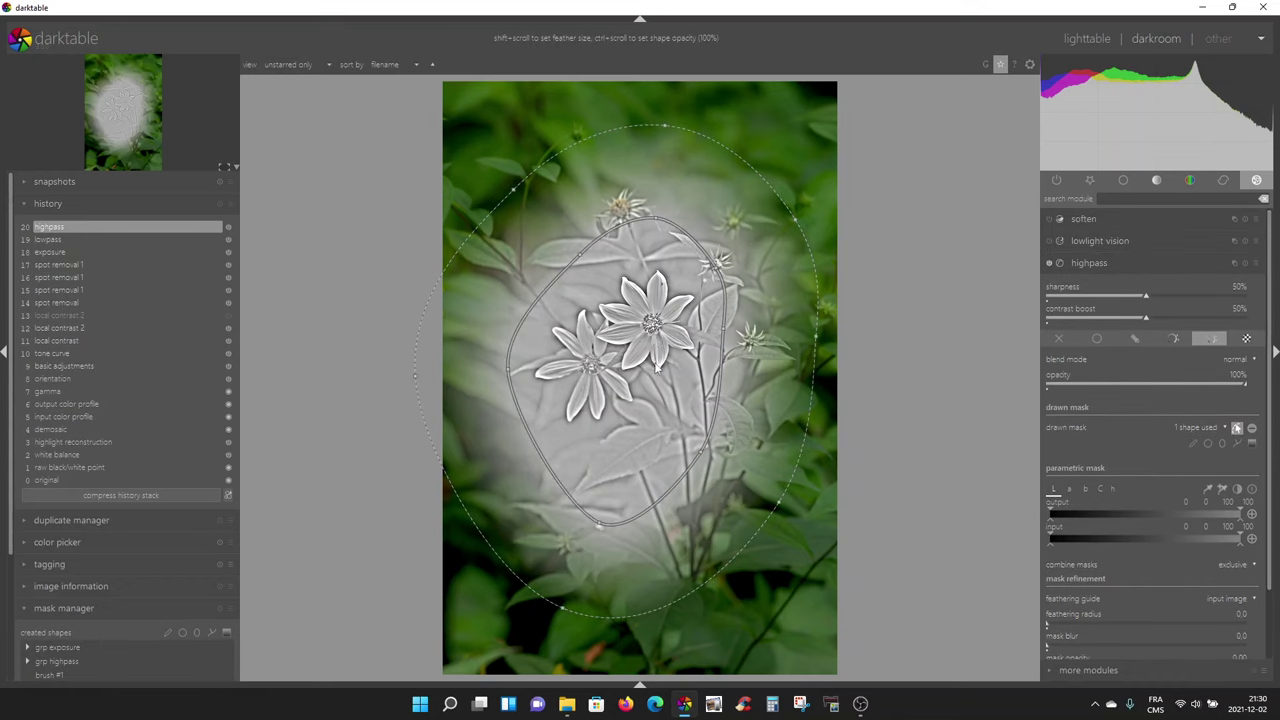
pyautogui.moveTo(618, 346); pyautogui.dragTo(622, 348)
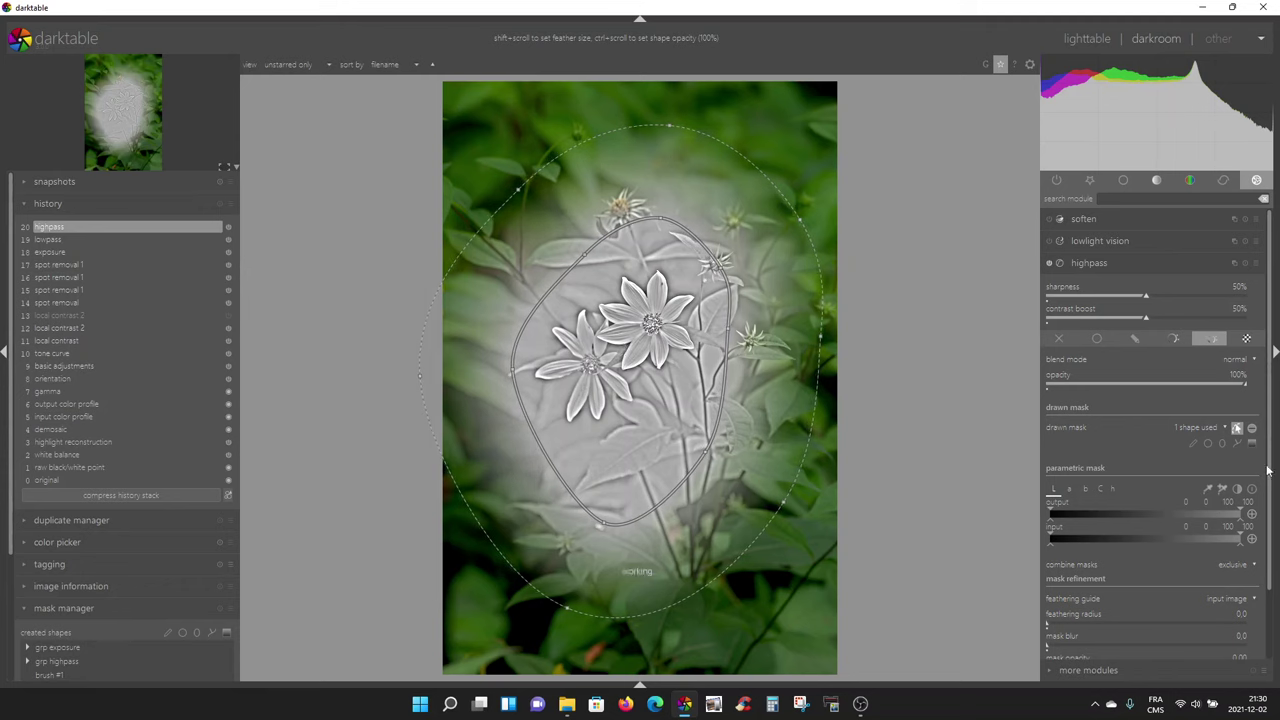
# Check the highpass mask's coverage with the yellow overlay, and hide both the overlay and the path outline
pyautogui.scroll(-3, 1268, 500)
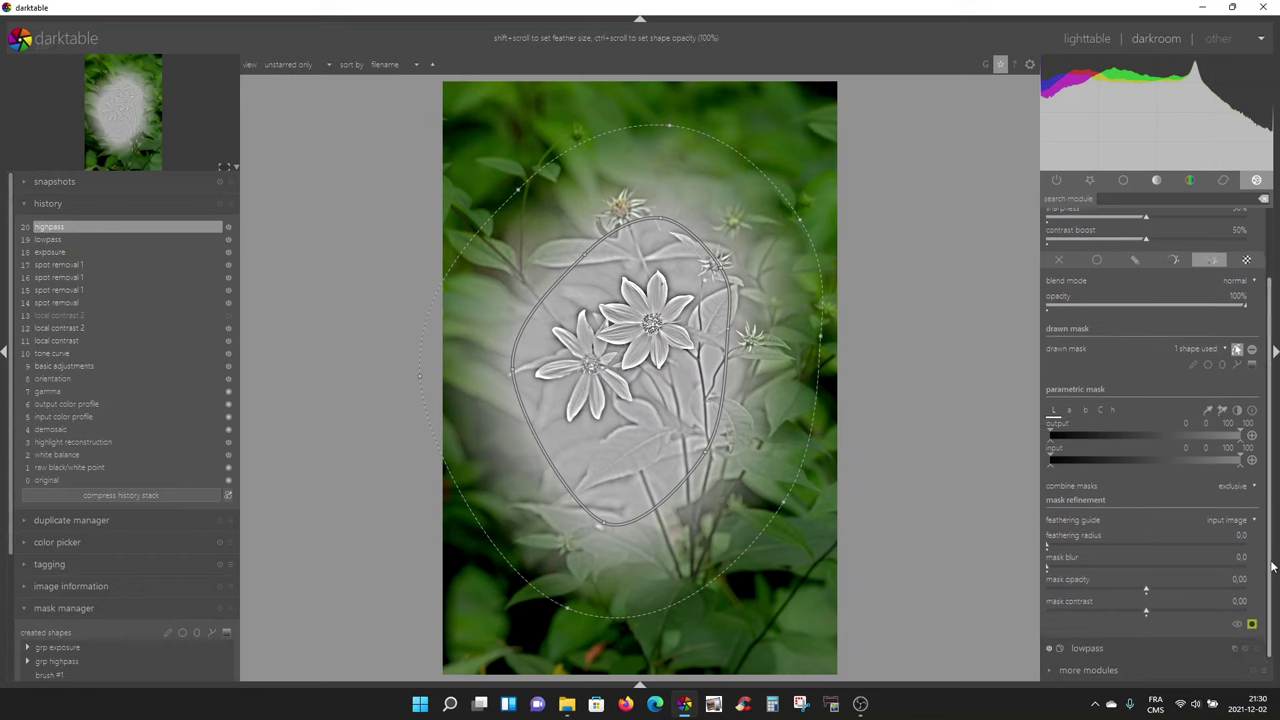
pyautogui.click(1252, 625)
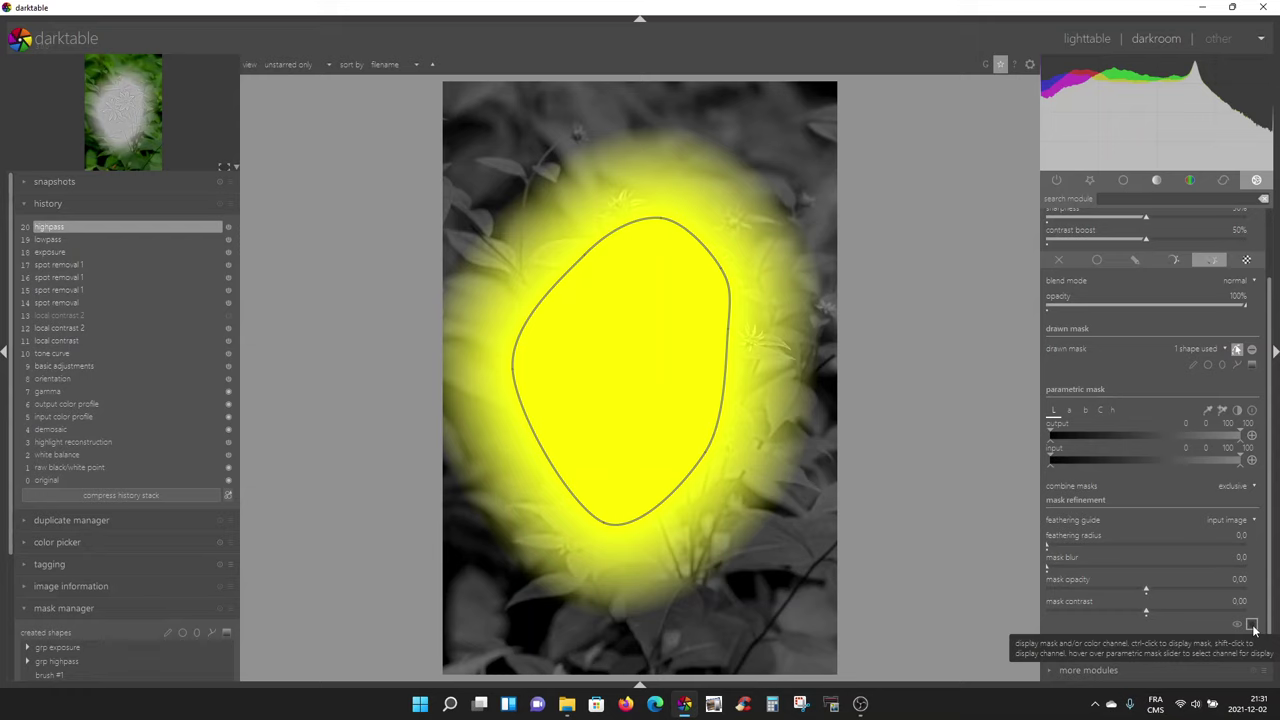
pyautogui.click(1253, 628)
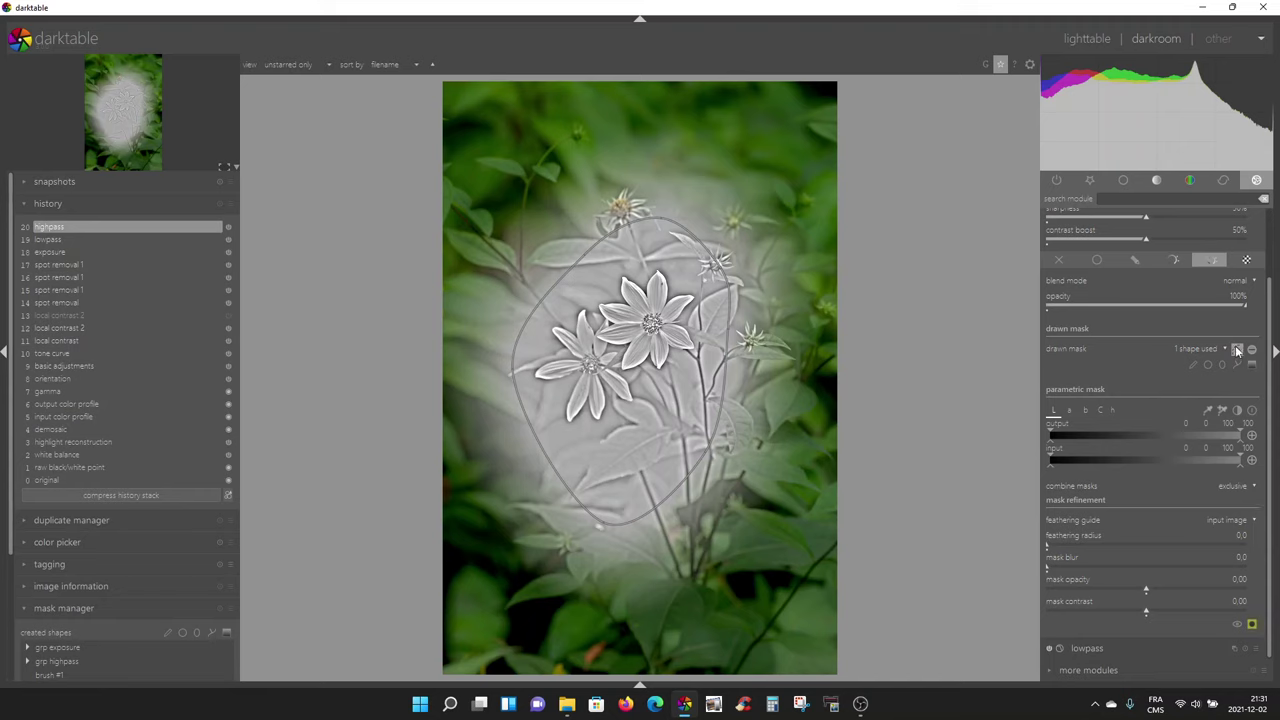
pyautogui.click(1237, 349)
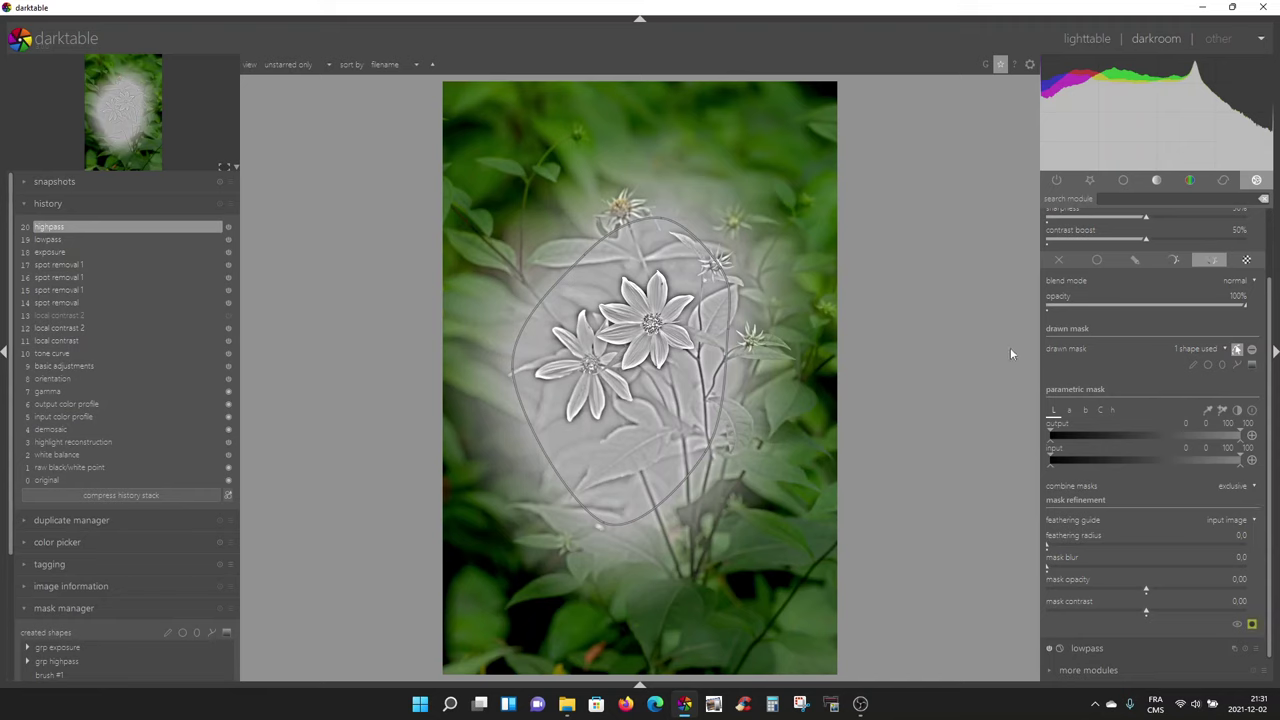
pyautogui.click(1237, 351)
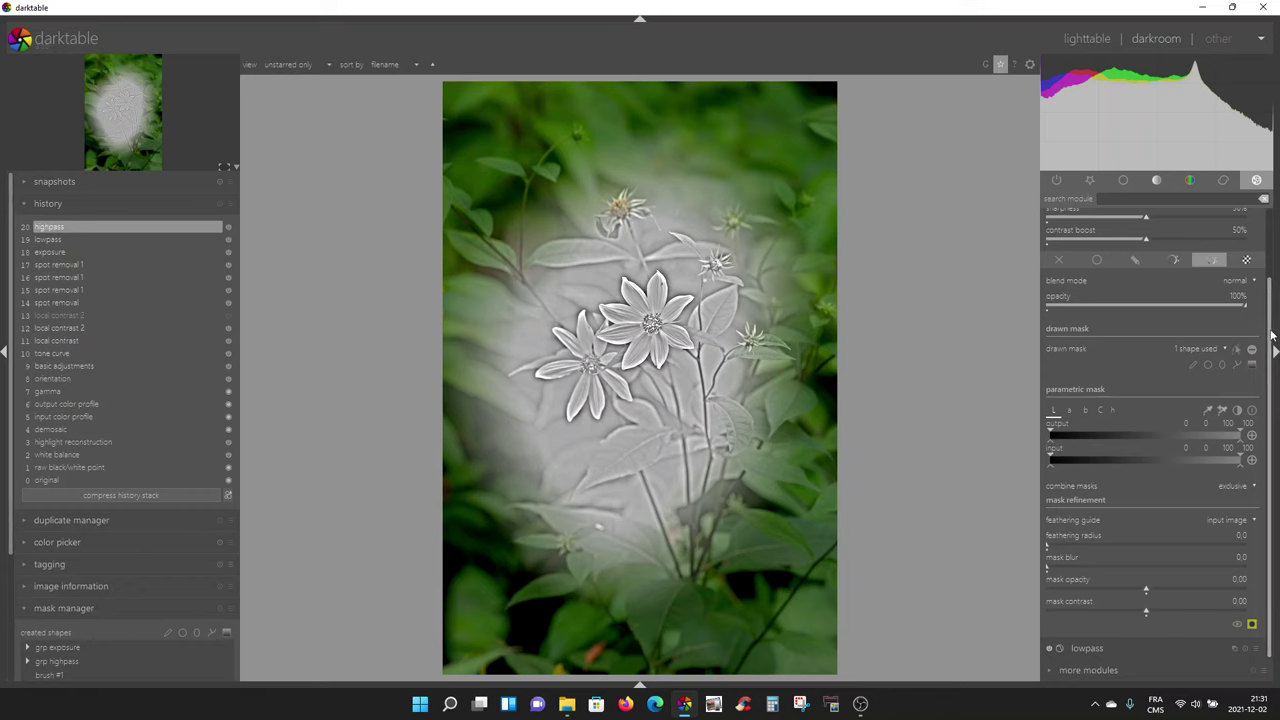
# Set the highpass blend mode to softlight, and compare the whole photo with the module off and on
pyautogui.scroll(2, 1269, 288)
pyautogui.moveTo(1269, 288); pyautogui.dragTo(1273, 272)
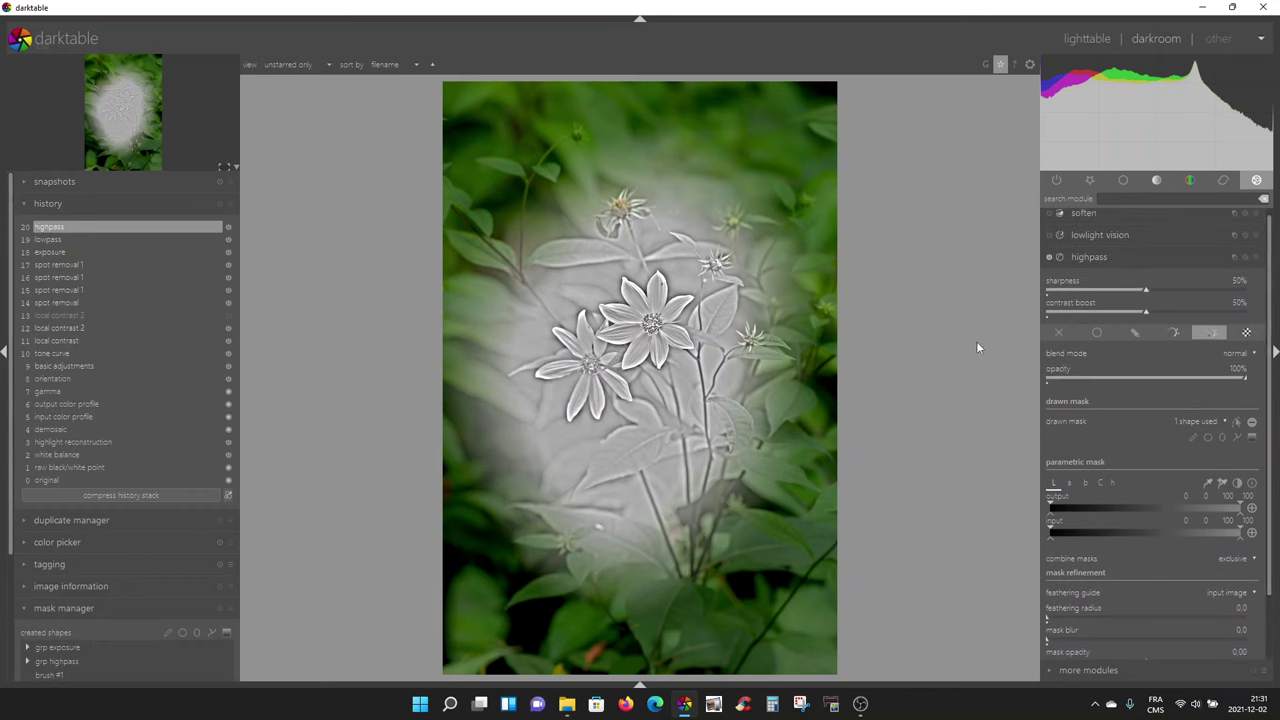
pyautogui.click(1245, 357)
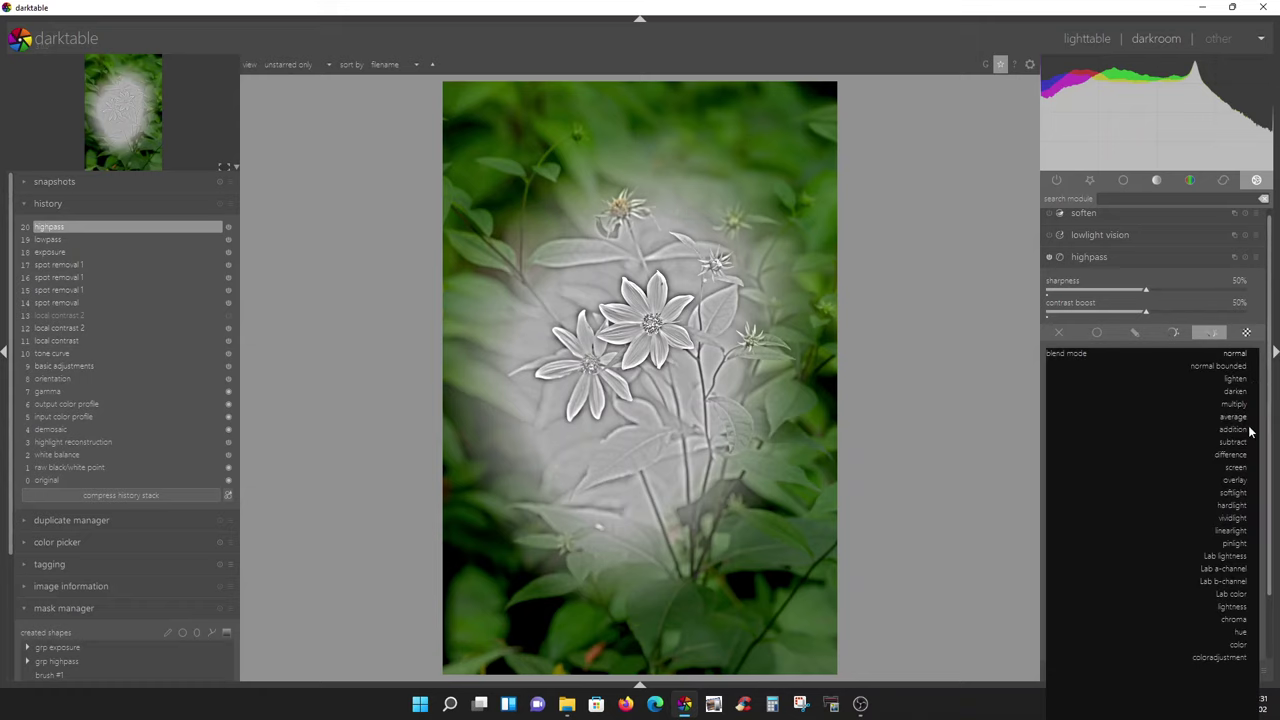
pyautogui.click(1234, 493)
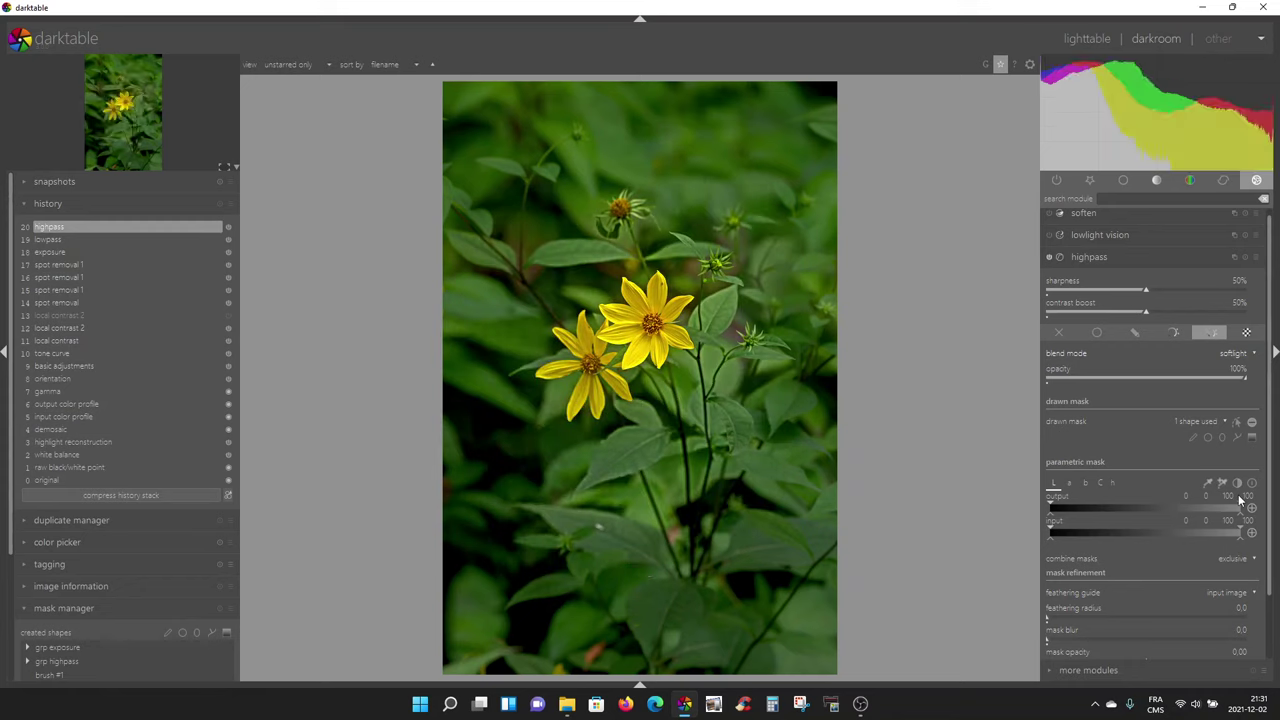
pyautogui.click(1047, 256)
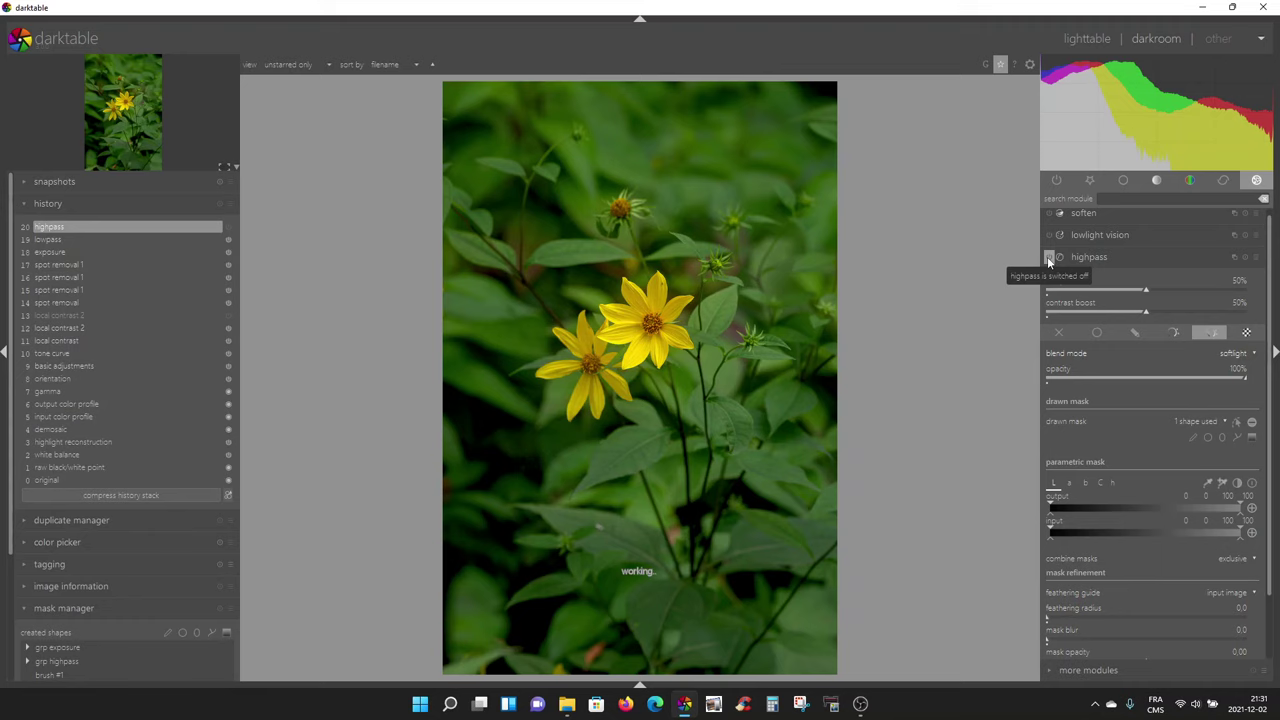
pyautogui.click(1047, 256)
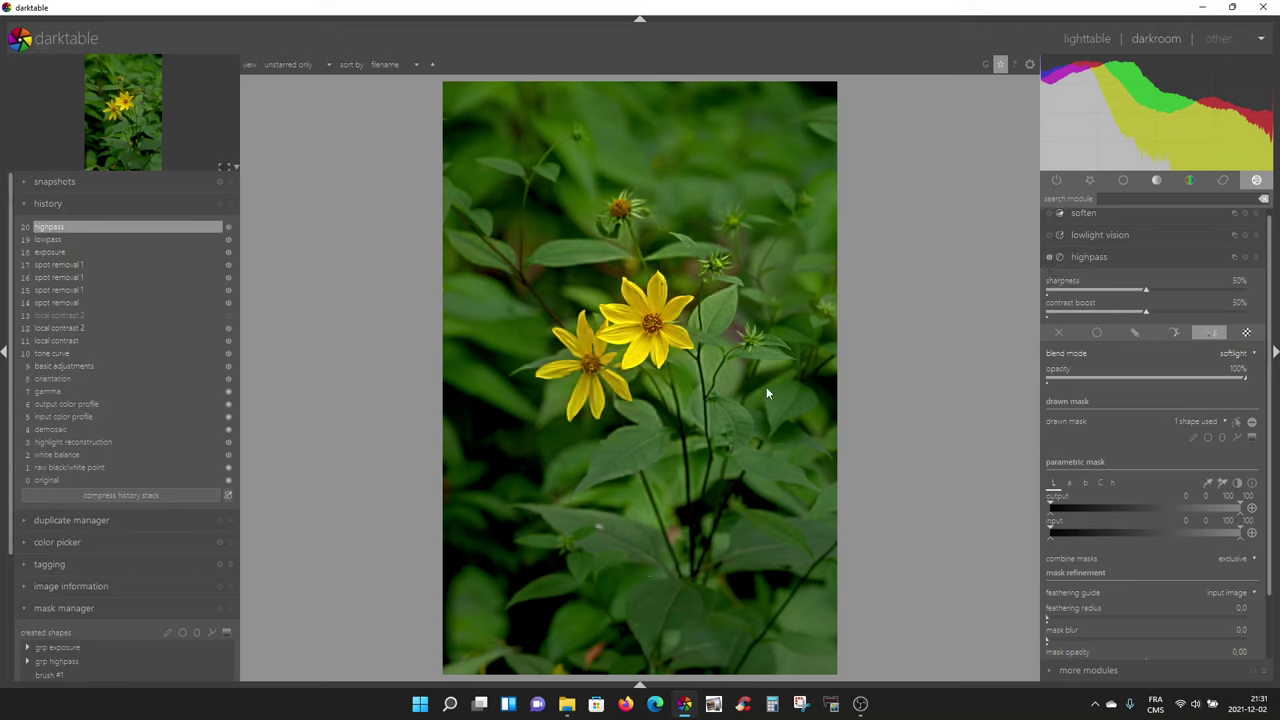
# Examine the two yellow flowers up close with highpass off and on to judge the sharpening of petals and centres
pyautogui.scroll(2, 691, 385)
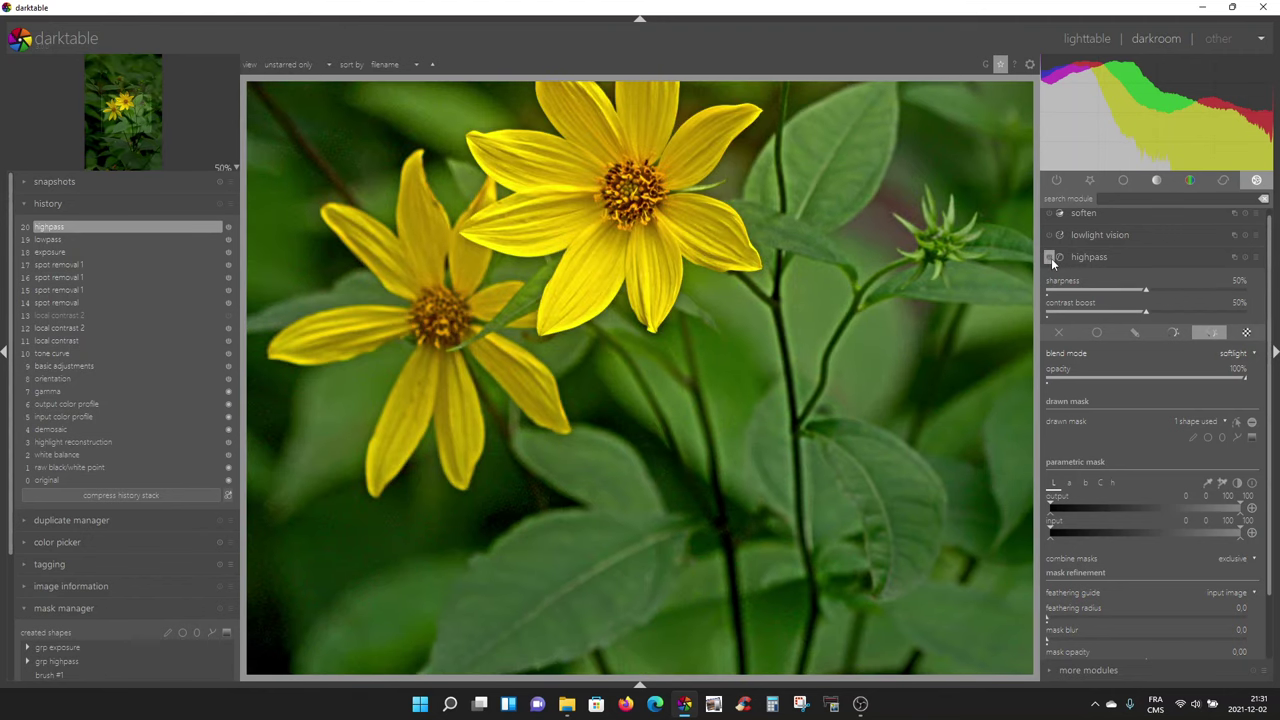
pyautogui.click(1051, 258)
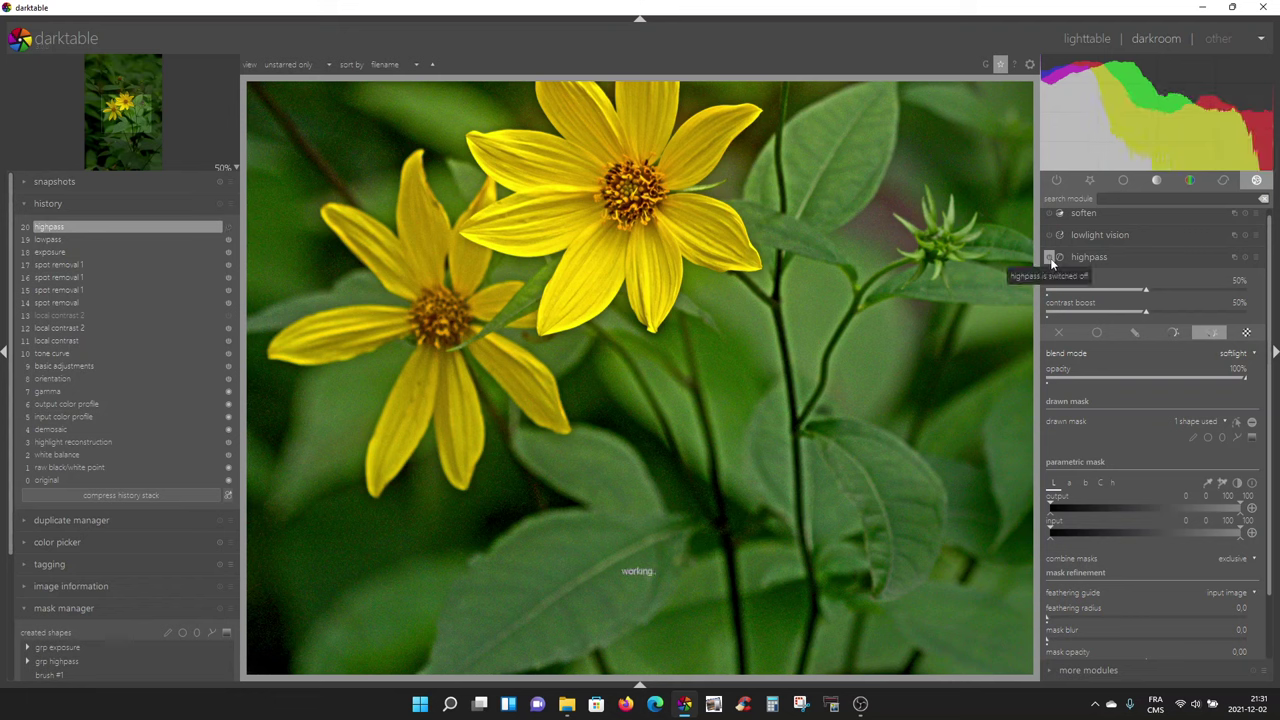
pyautogui.click(1050, 258)
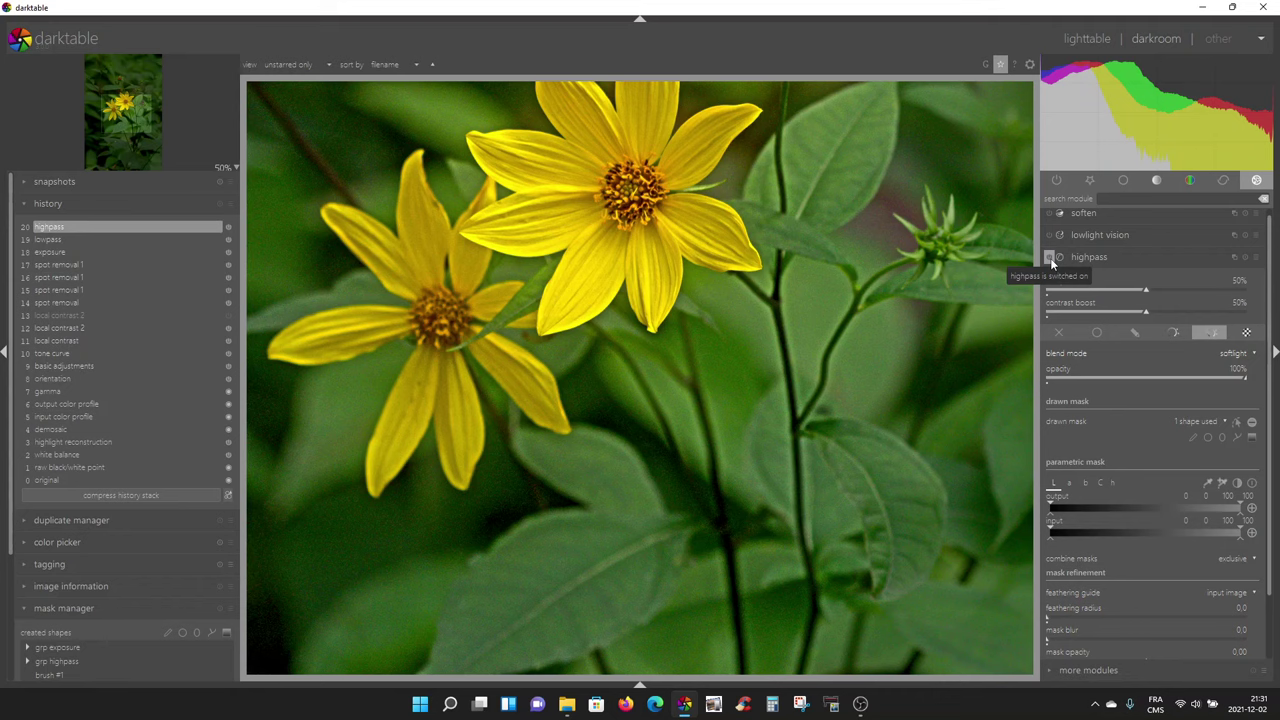
pyautogui.scroll(5, 756, 363)
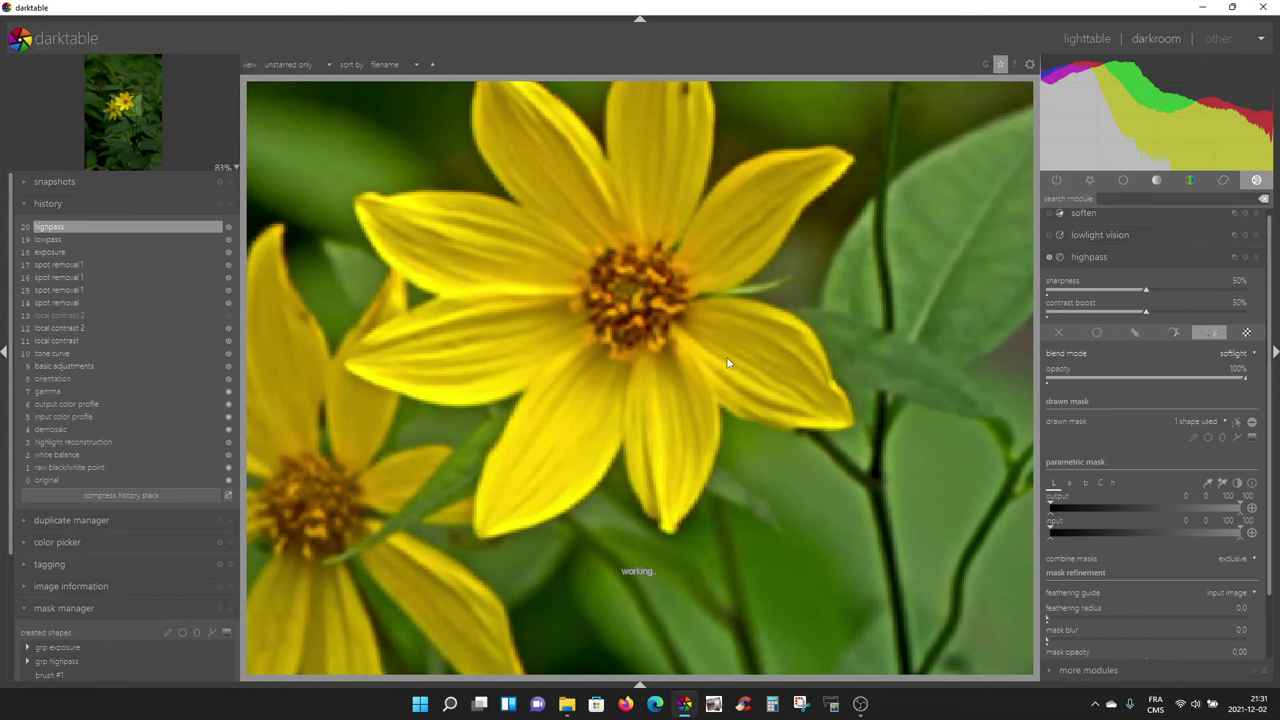
pyautogui.moveTo(727, 363); pyautogui.dragTo(835, 378)
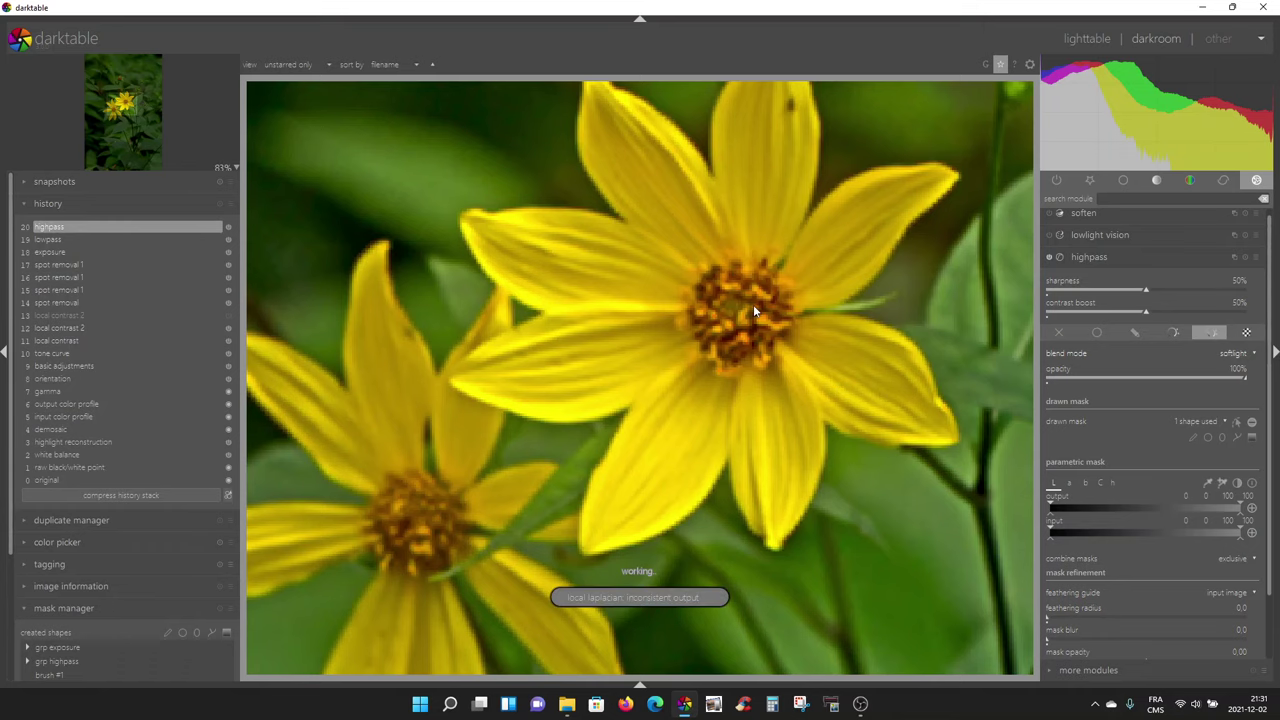
pyautogui.moveTo(753, 304); pyautogui.dragTo(695, 330)
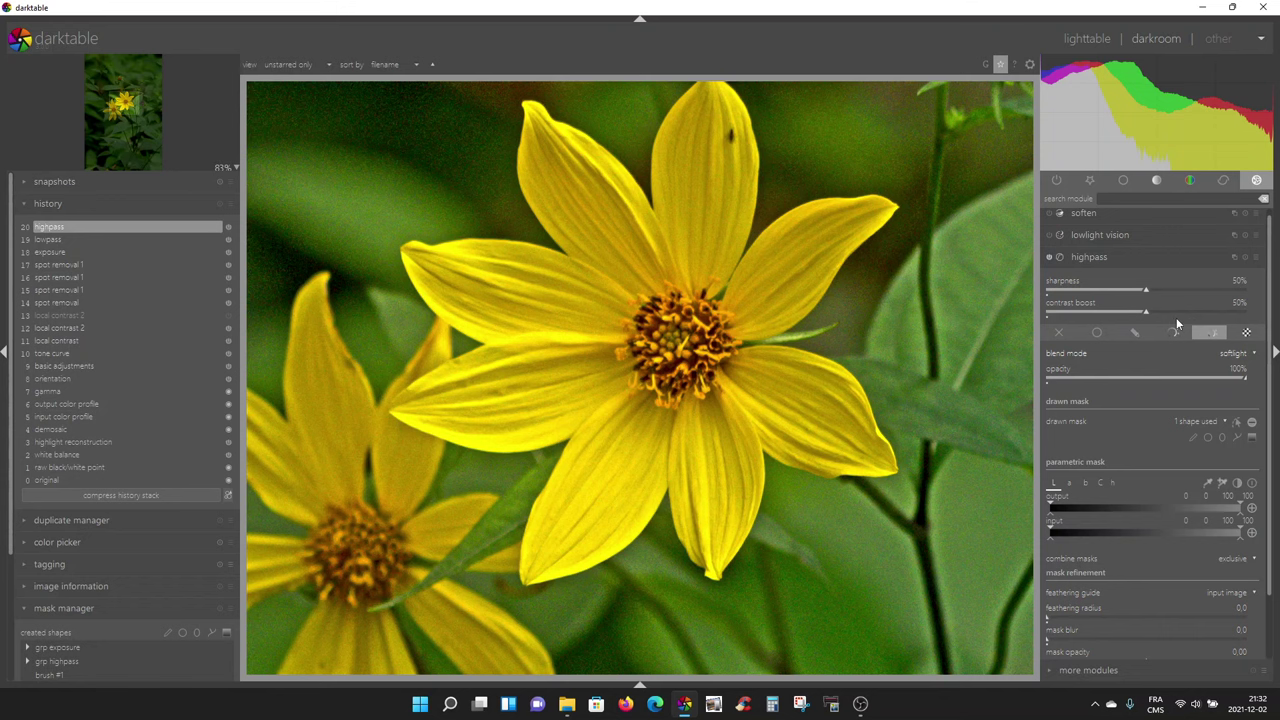
pyautogui.click(1049, 258)
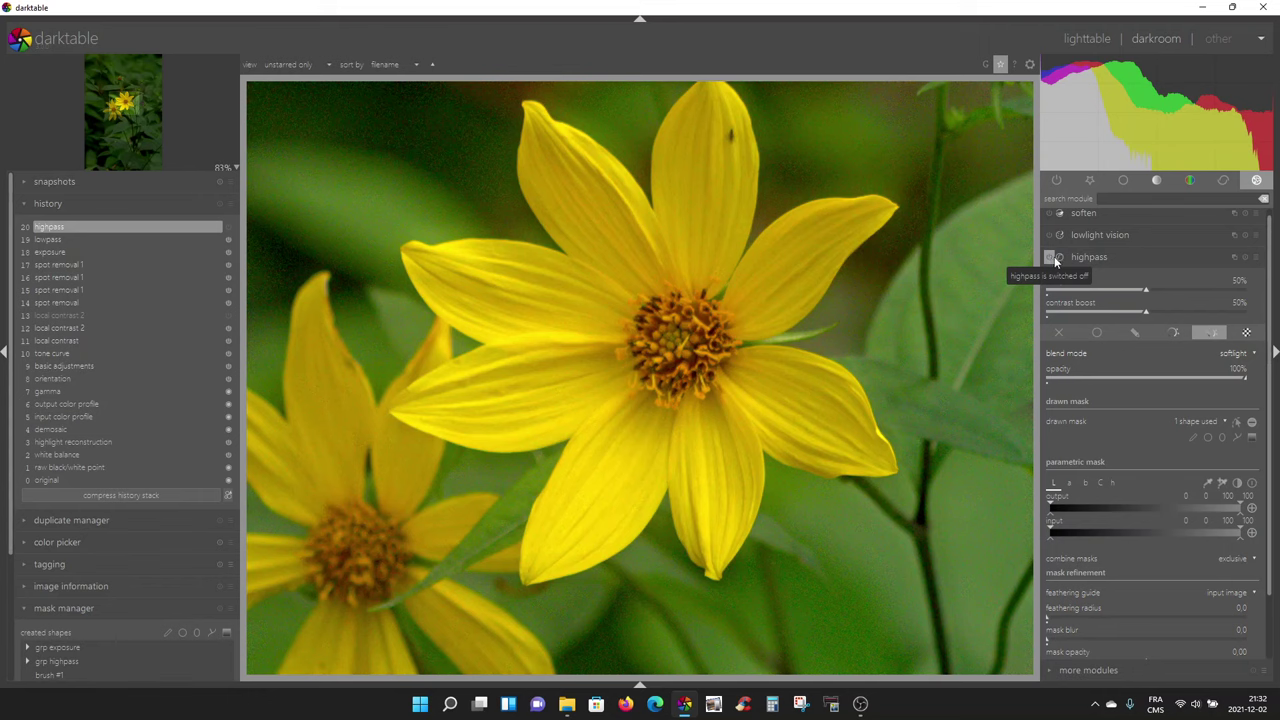
pyautogui.click(1049, 258)
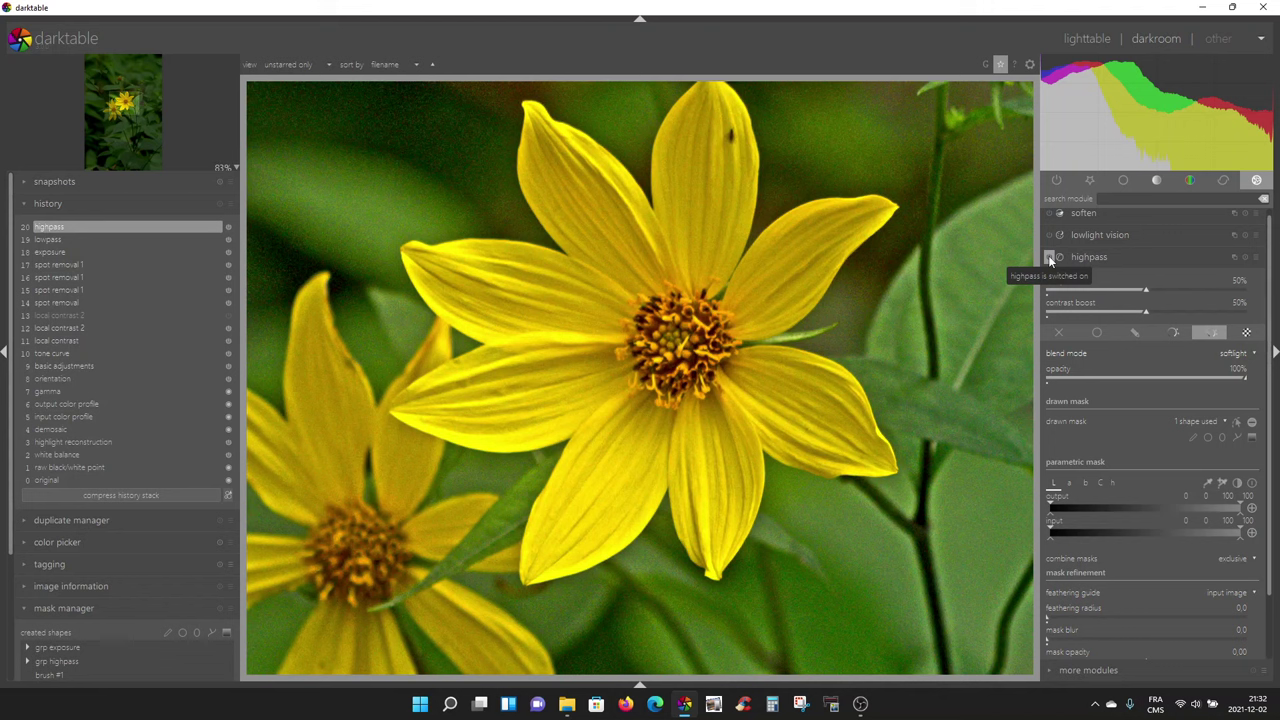
# Set the highpass sharpness to 30% and blend opacity to 80%, compare the module off and on, and collapse it
pyautogui.click(1107, 292)
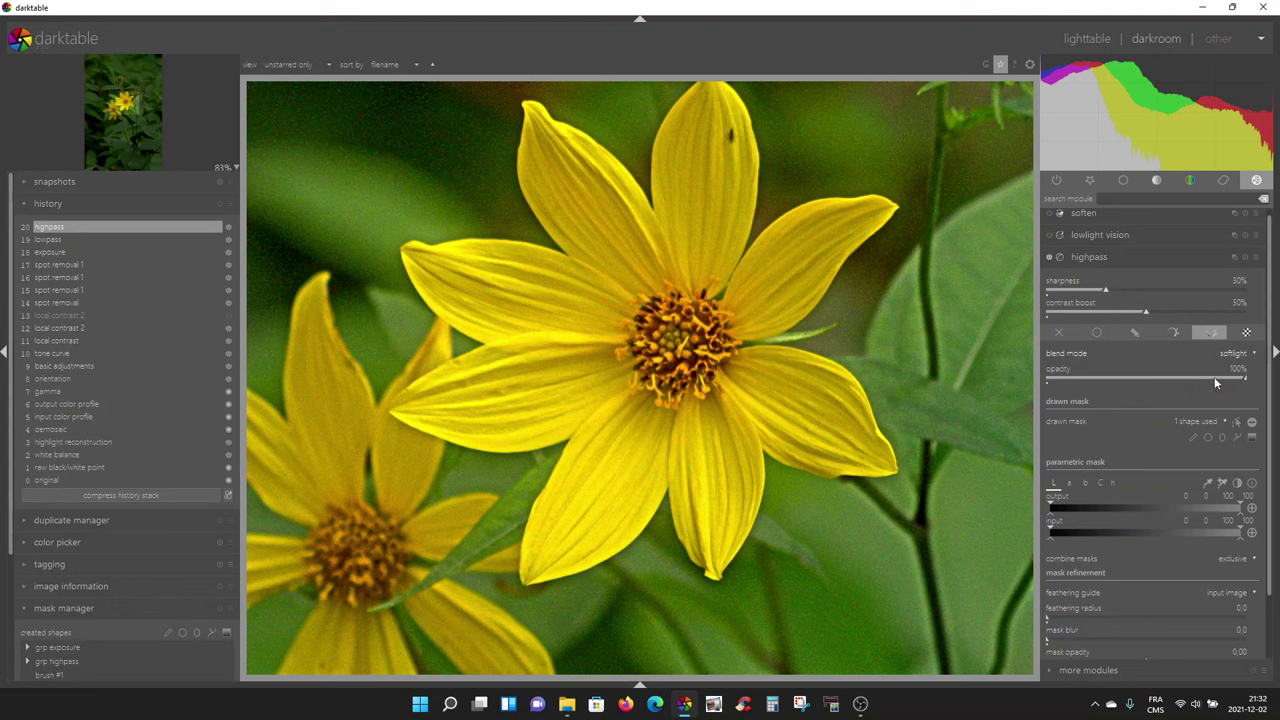
pyautogui.rightClick(1187, 379)
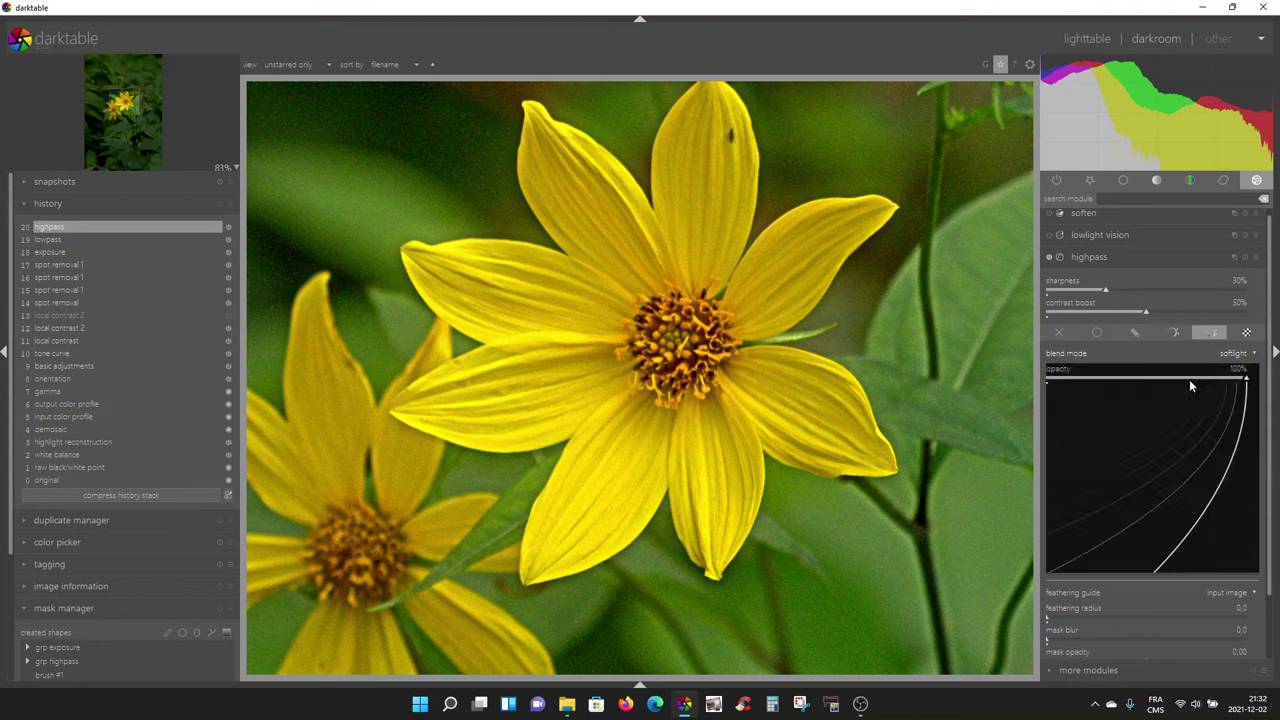
pyautogui.write('80')
pyautogui.press('Return')
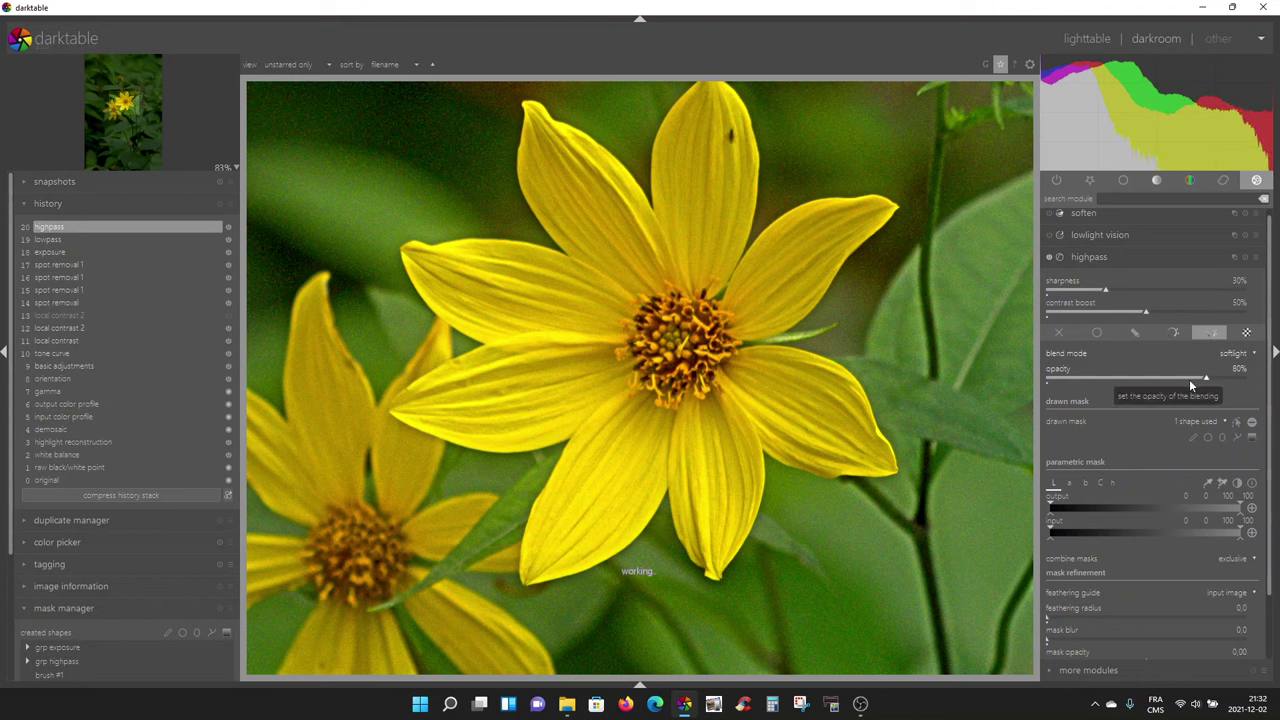
pyautogui.click(1049, 258)
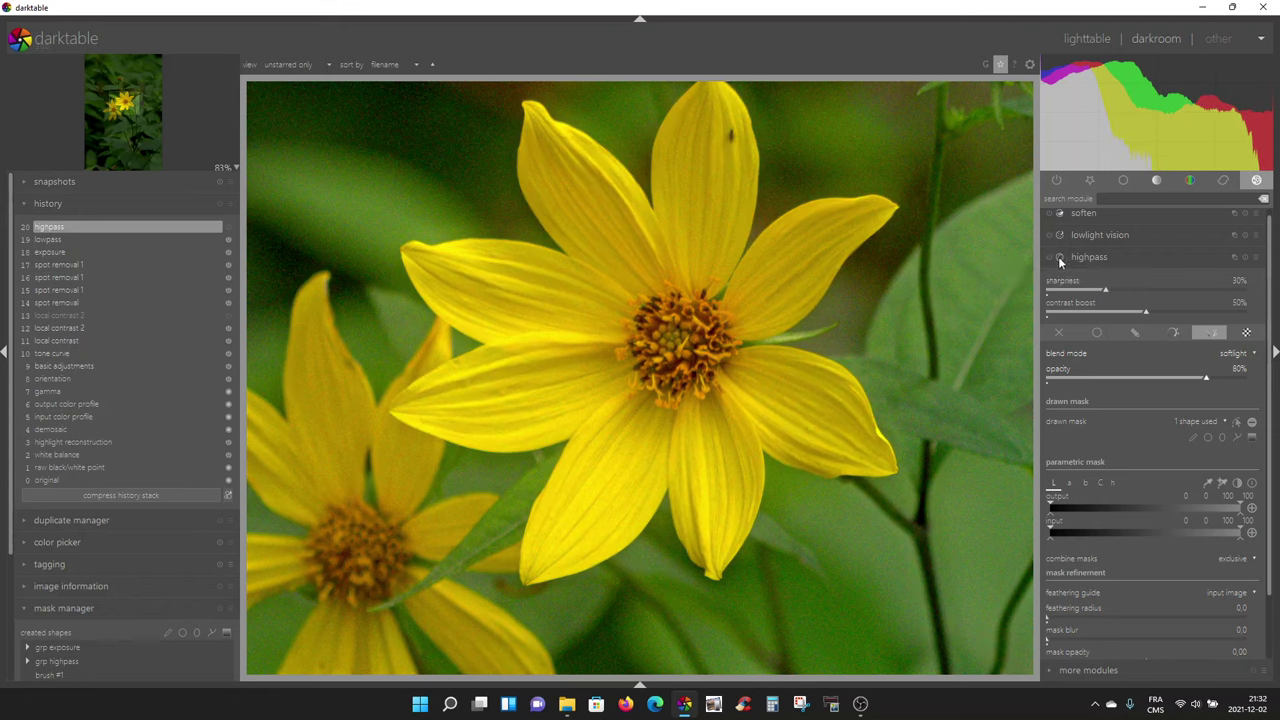
pyautogui.click(1050, 257)
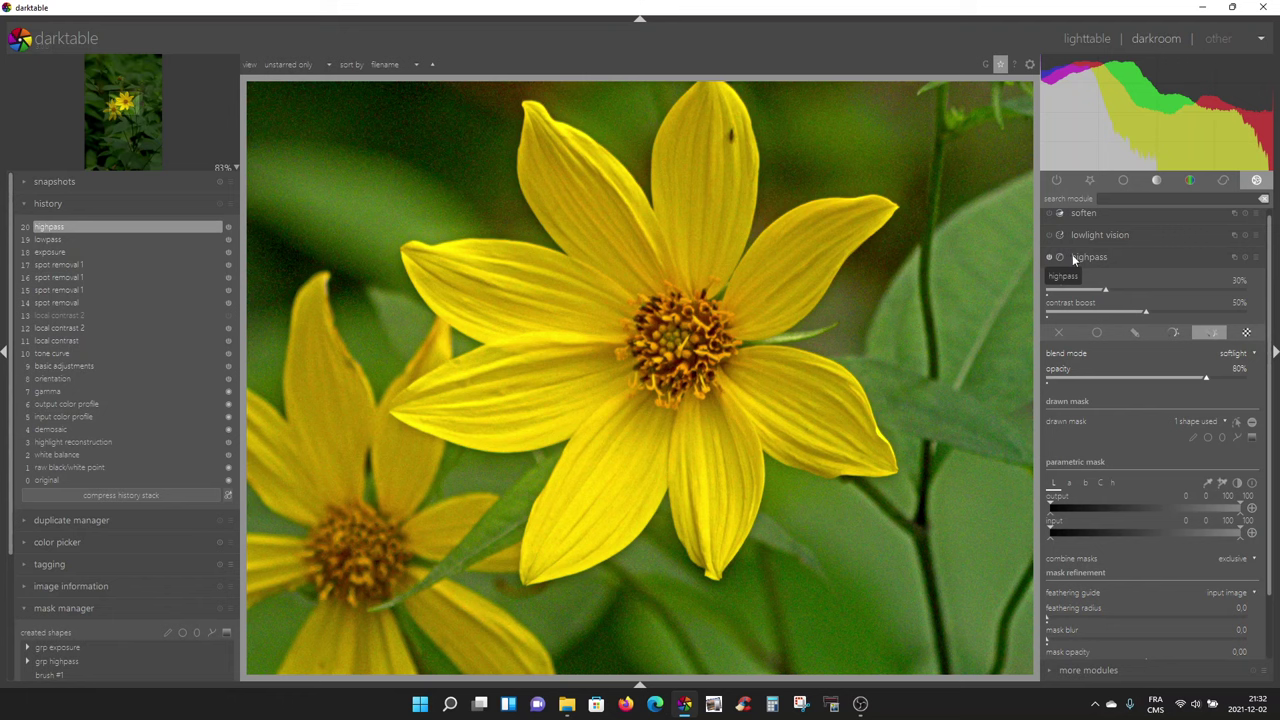
pyautogui.click(1081, 256)
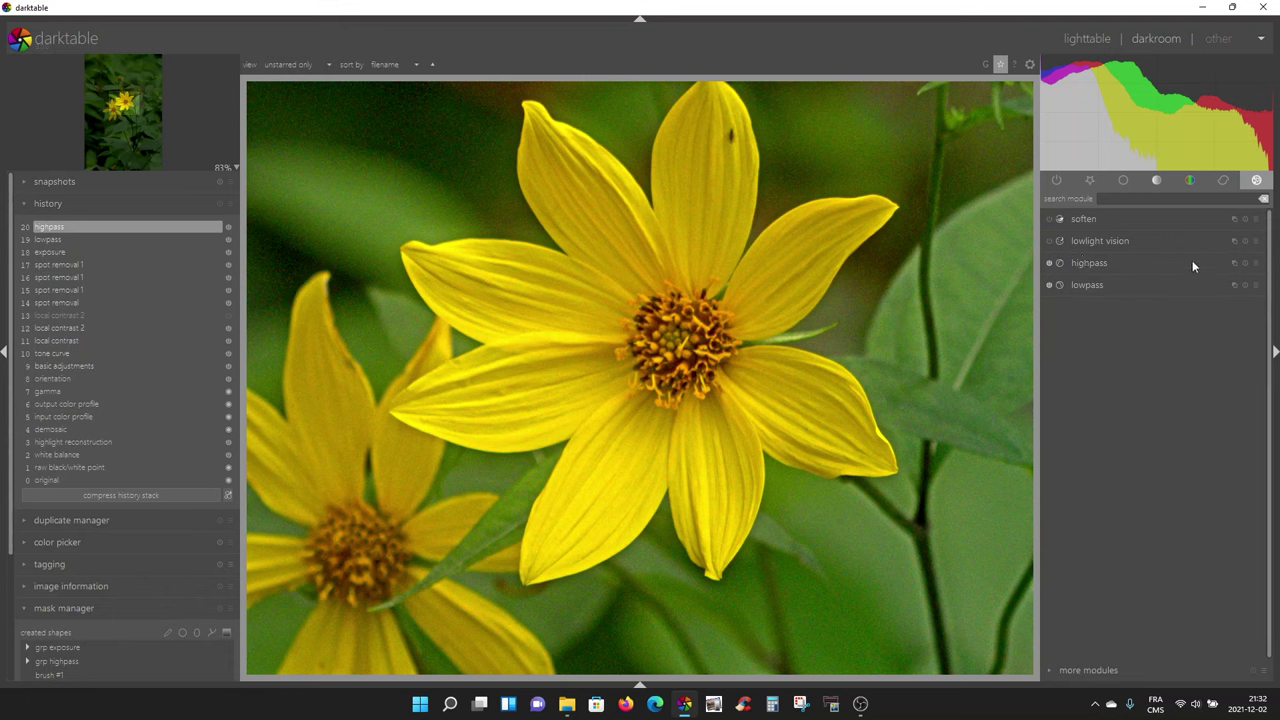
# Activate denoise (profiled) with its default settings, compare the flowers with it off and on, and collapse the module
pyautogui.click(1224, 180)
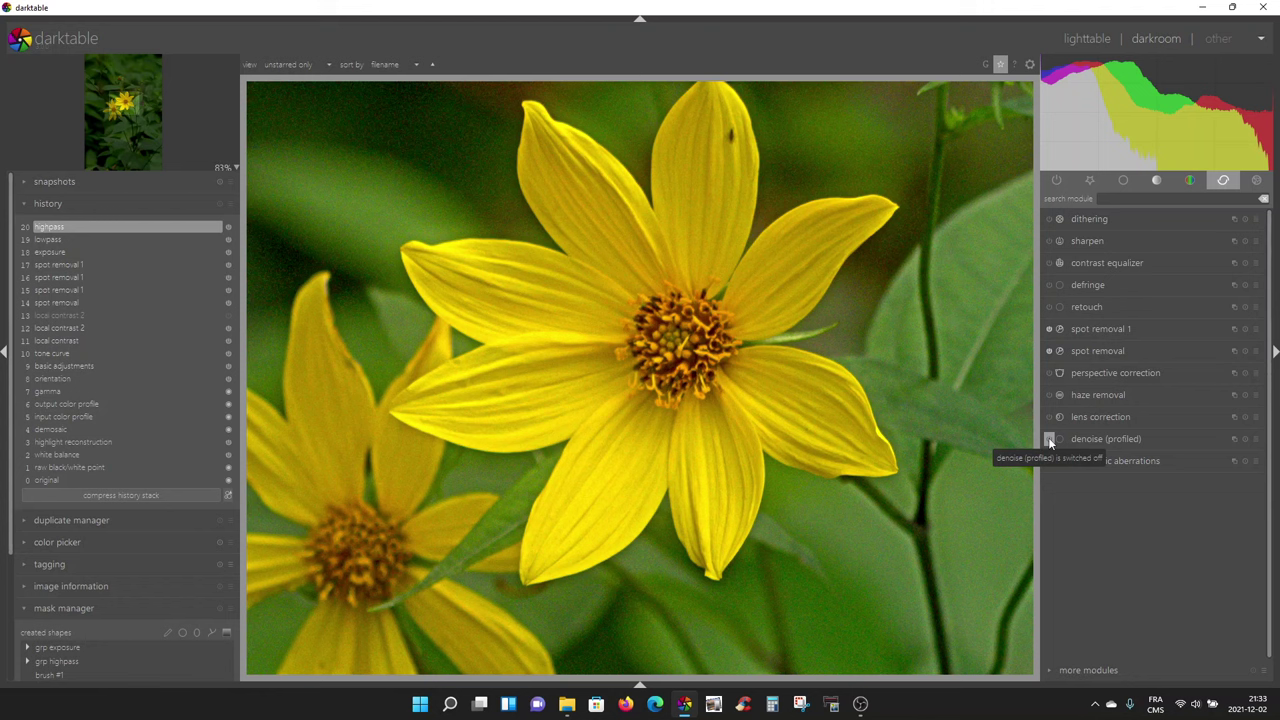
pyautogui.click(1050, 440)
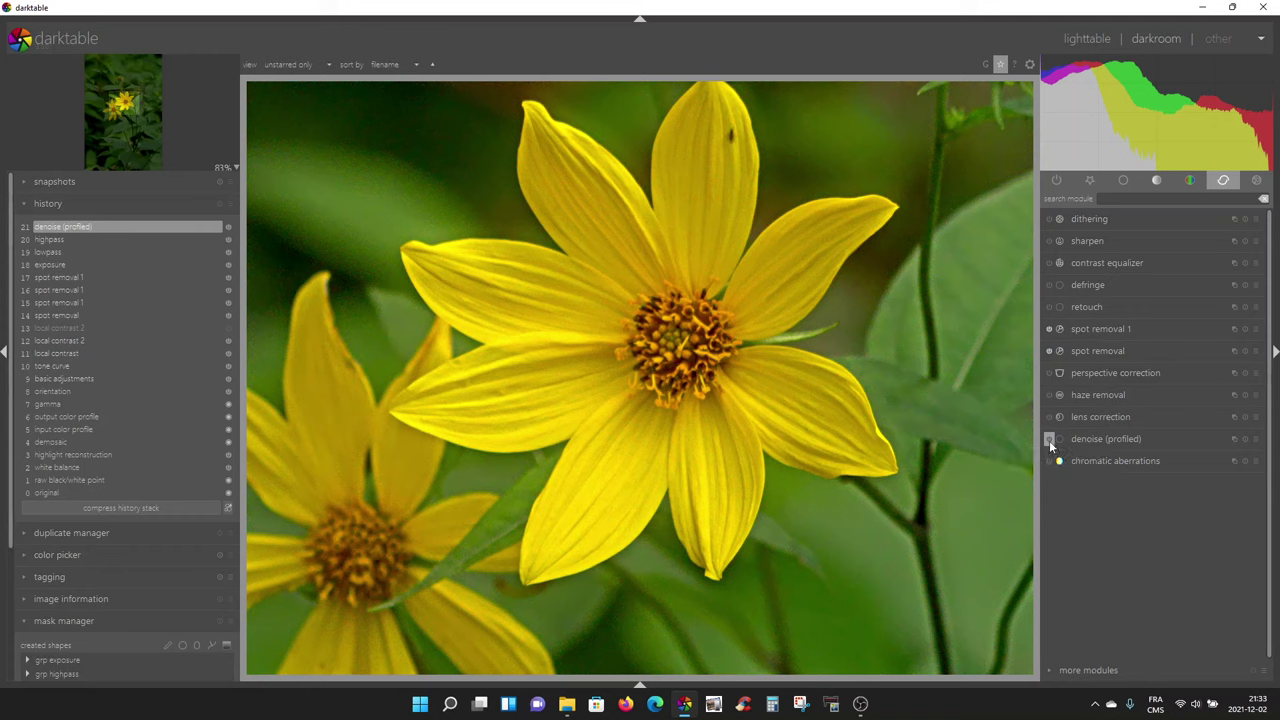
pyautogui.click(1049, 440)
pyautogui.click(1106, 439)
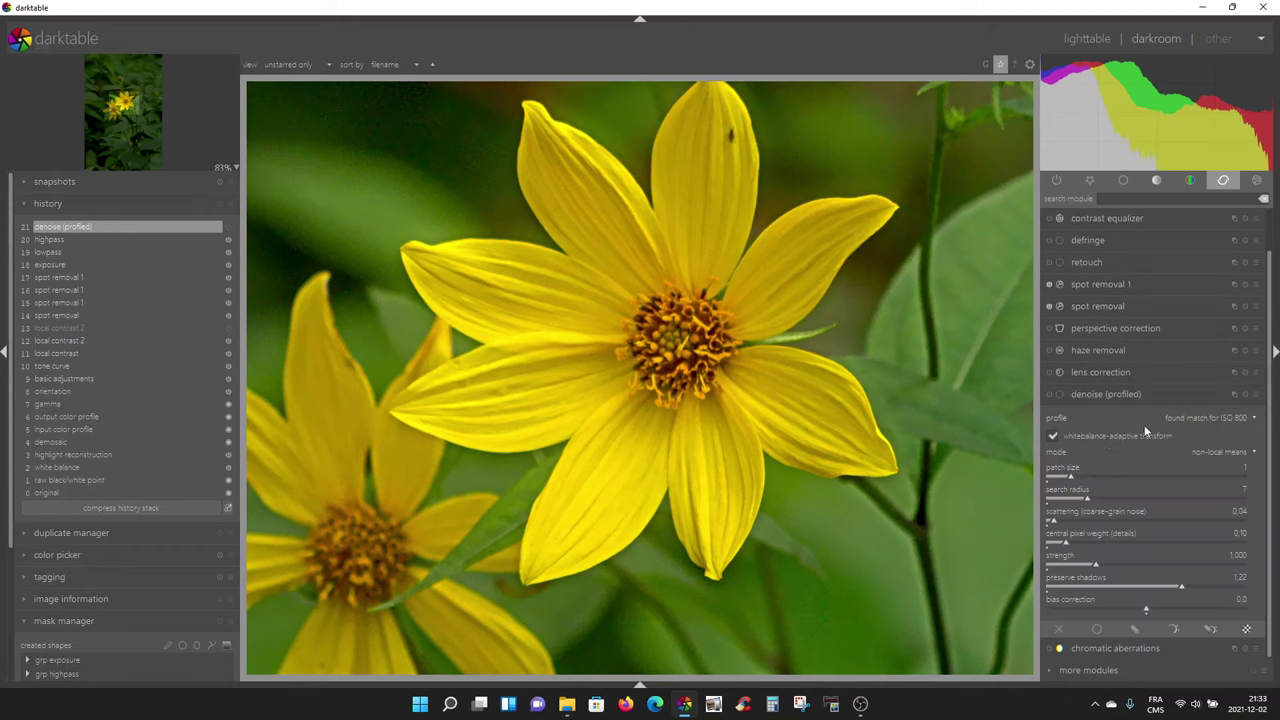
pyautogui.click(1050, 396)
pyautogui.click(1096, 394)
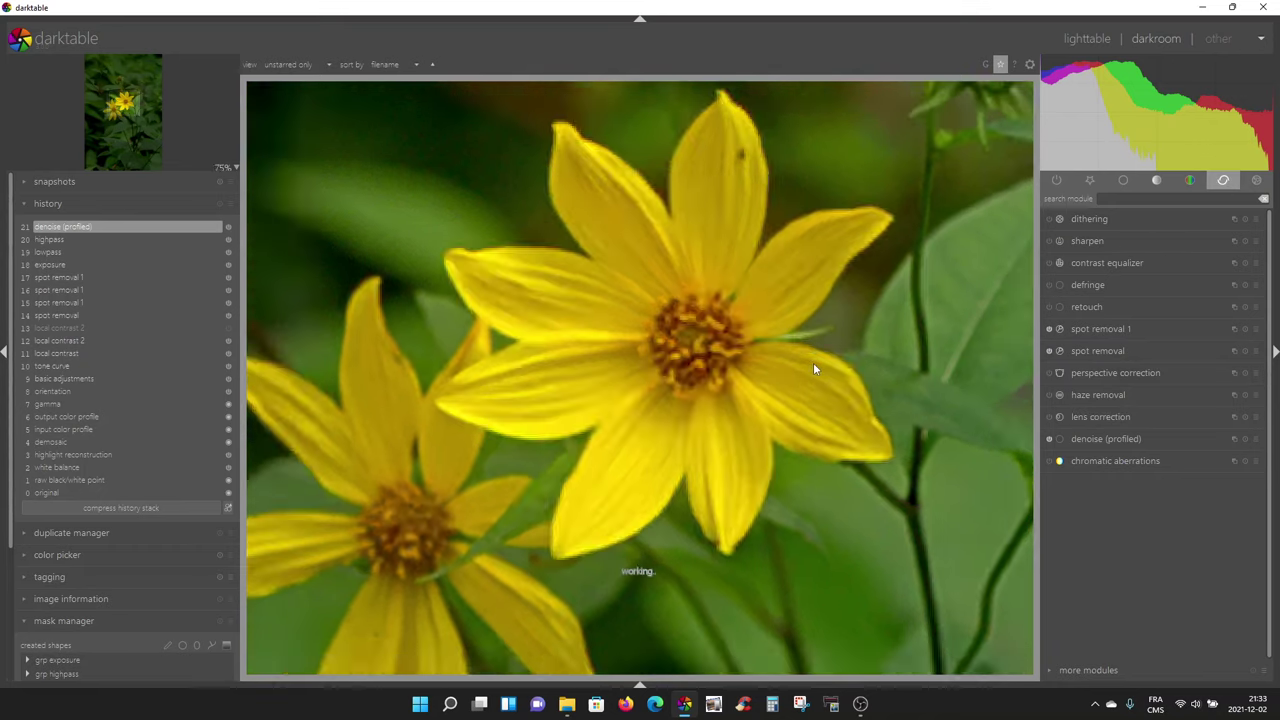
# Review the edit on the whole photo at the orientation, basic adjustments and local contrast history states, and return to denoise (profiled)
pyautogui.middleClick(813, 362)
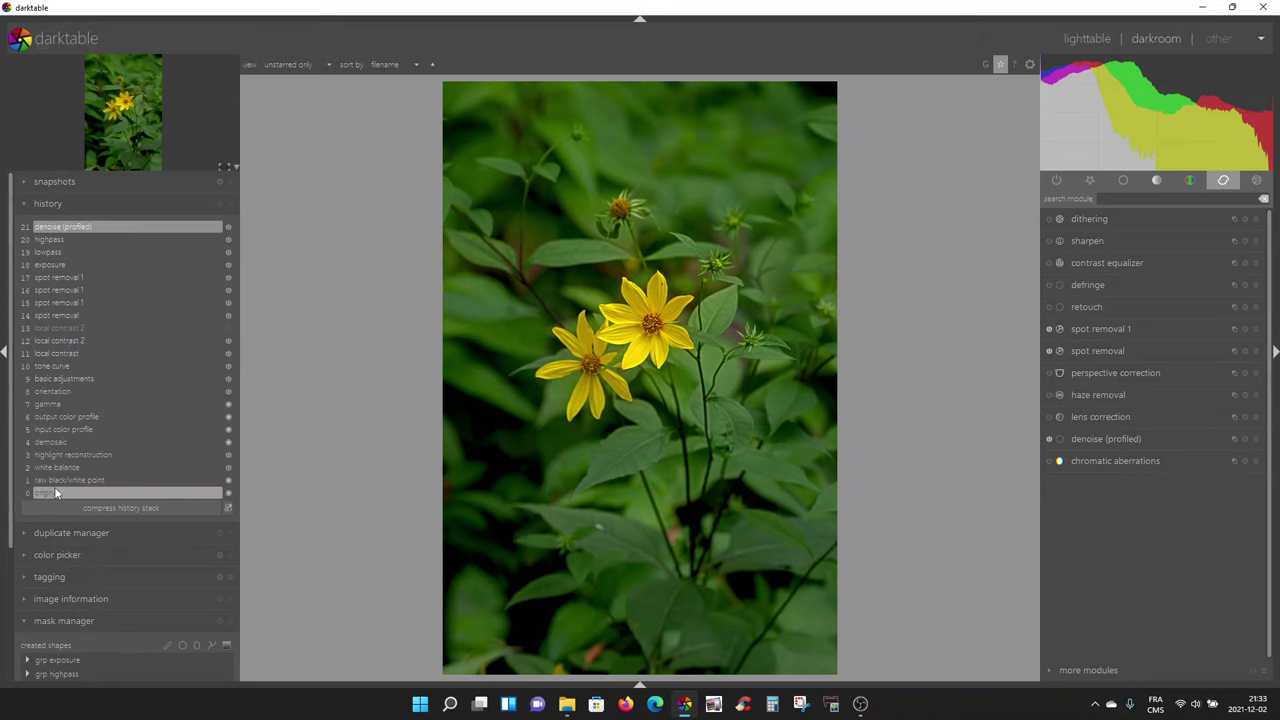
pyautogui.click(57, 393)
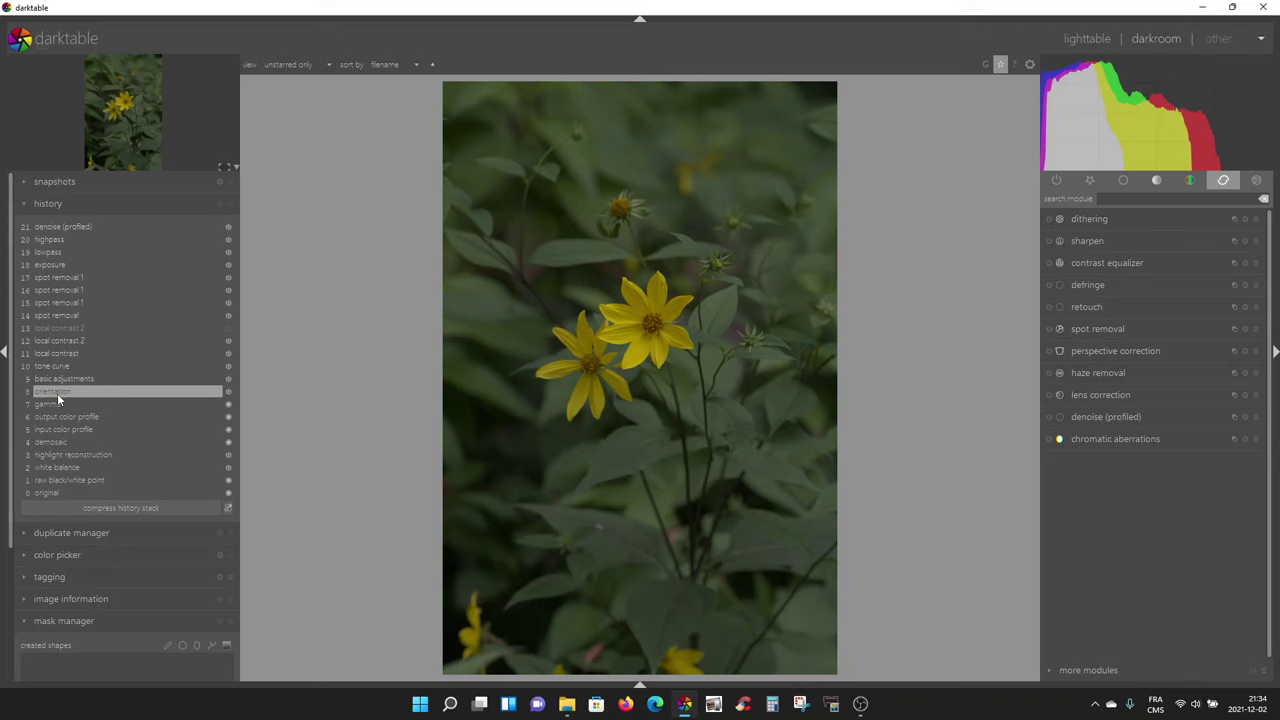
pyautogui.click(54, 380)
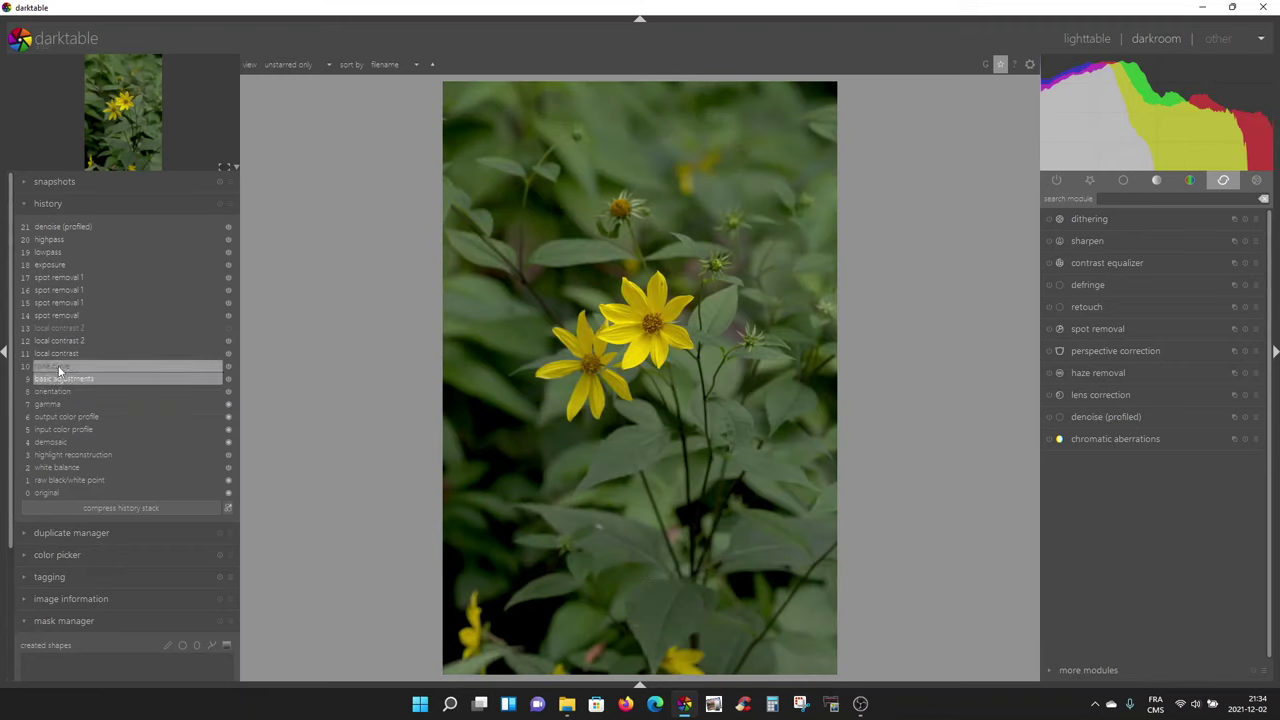
pyautogui.click(68, 354)
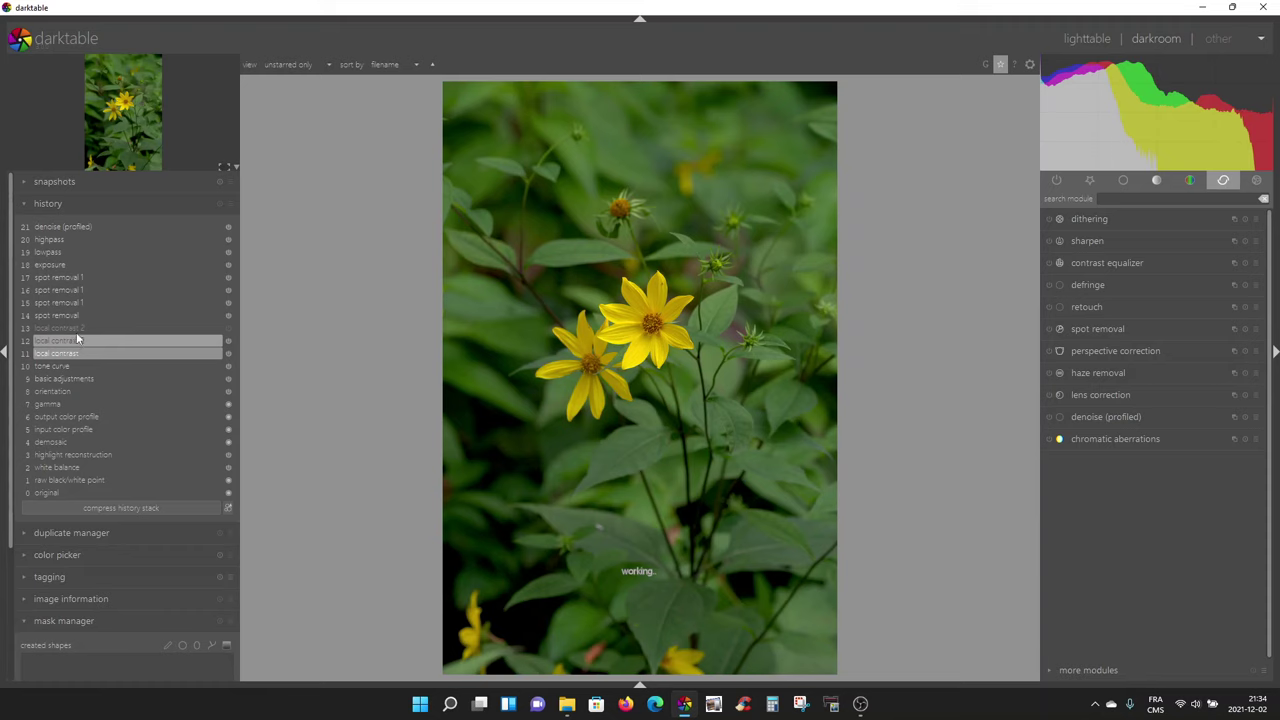
pyautogui.click(74, 328)
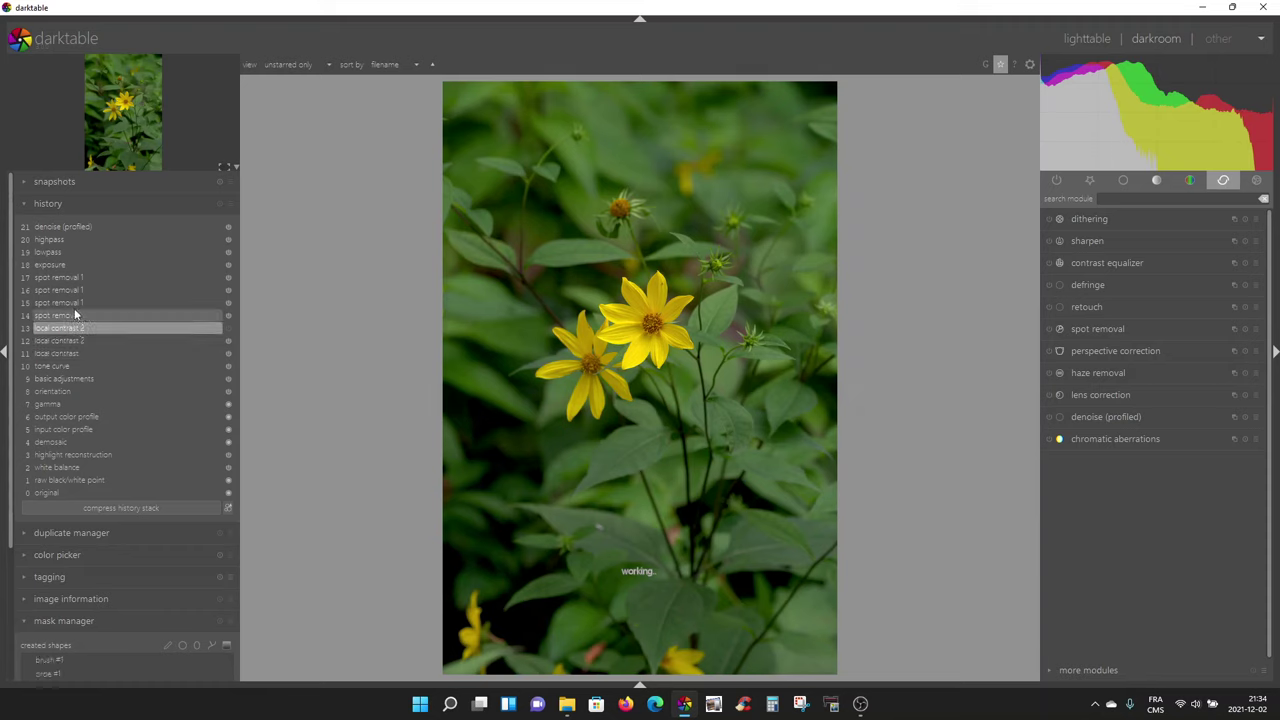
pyautogui.click(62, 227)
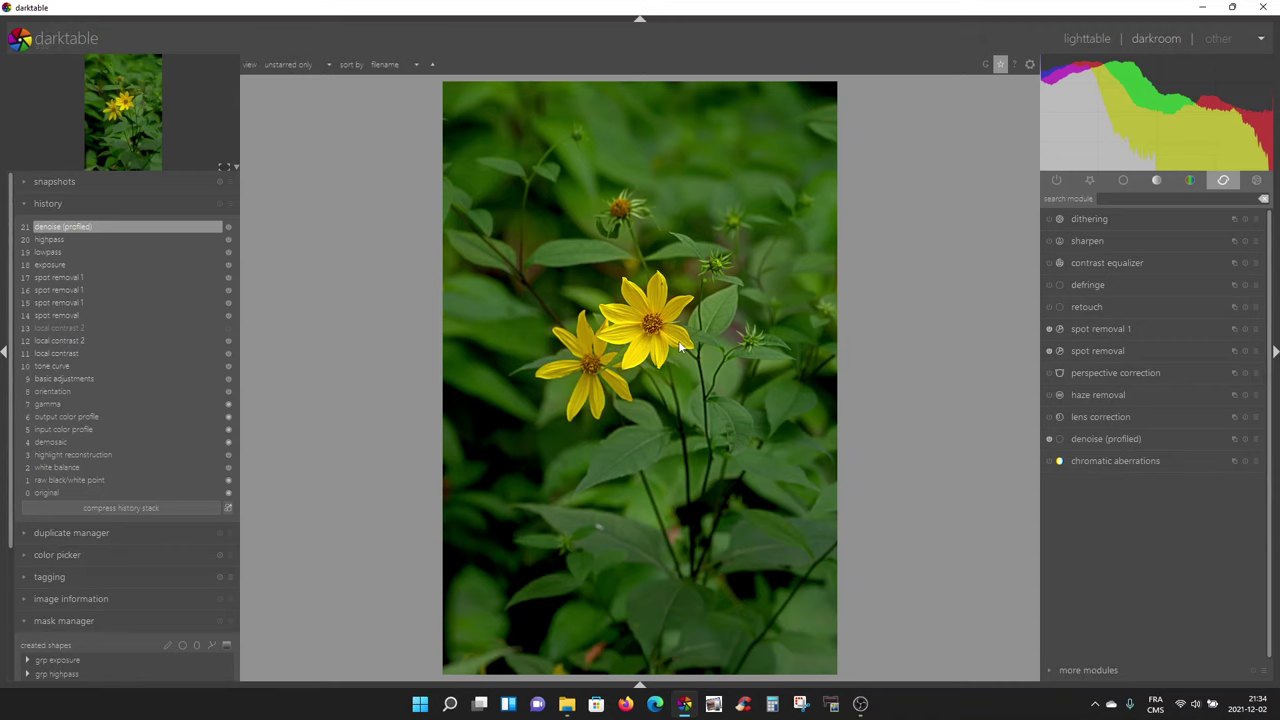
# Go to the lighttable, select the flower photo, and open the folder chooser for the export destination
pyautogui.press('l')
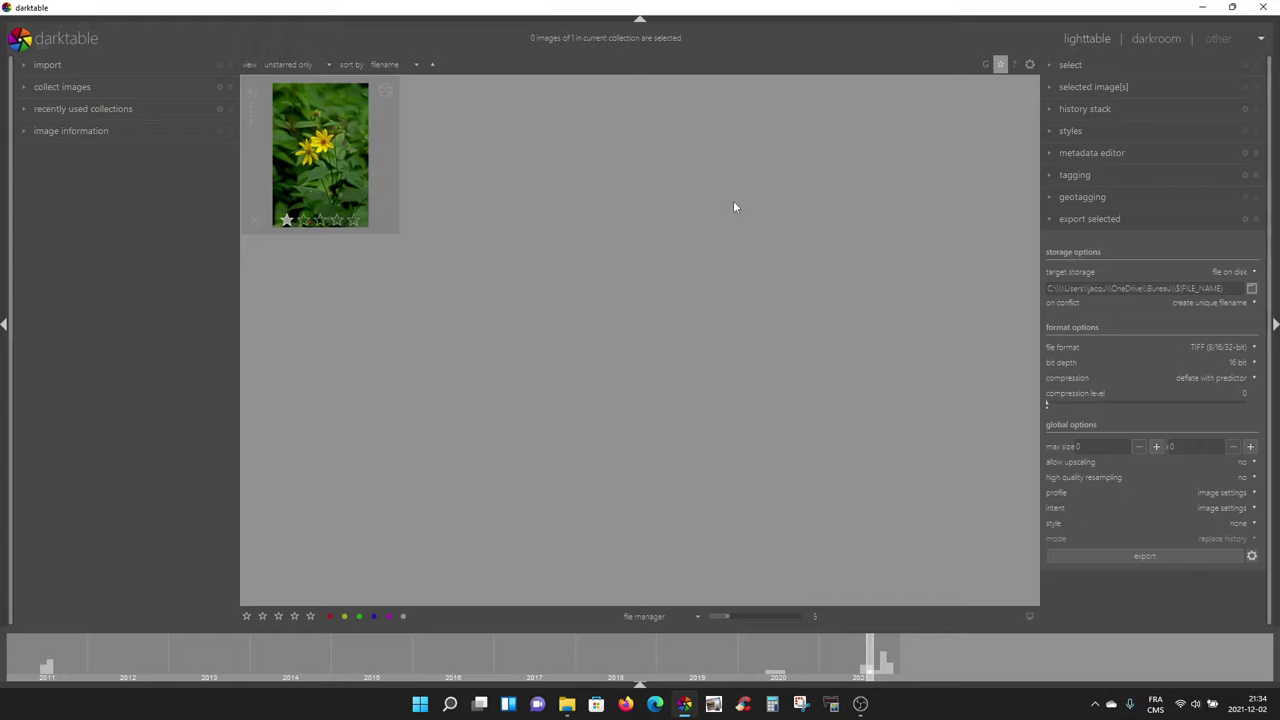
pyautogui.click(358, 147)
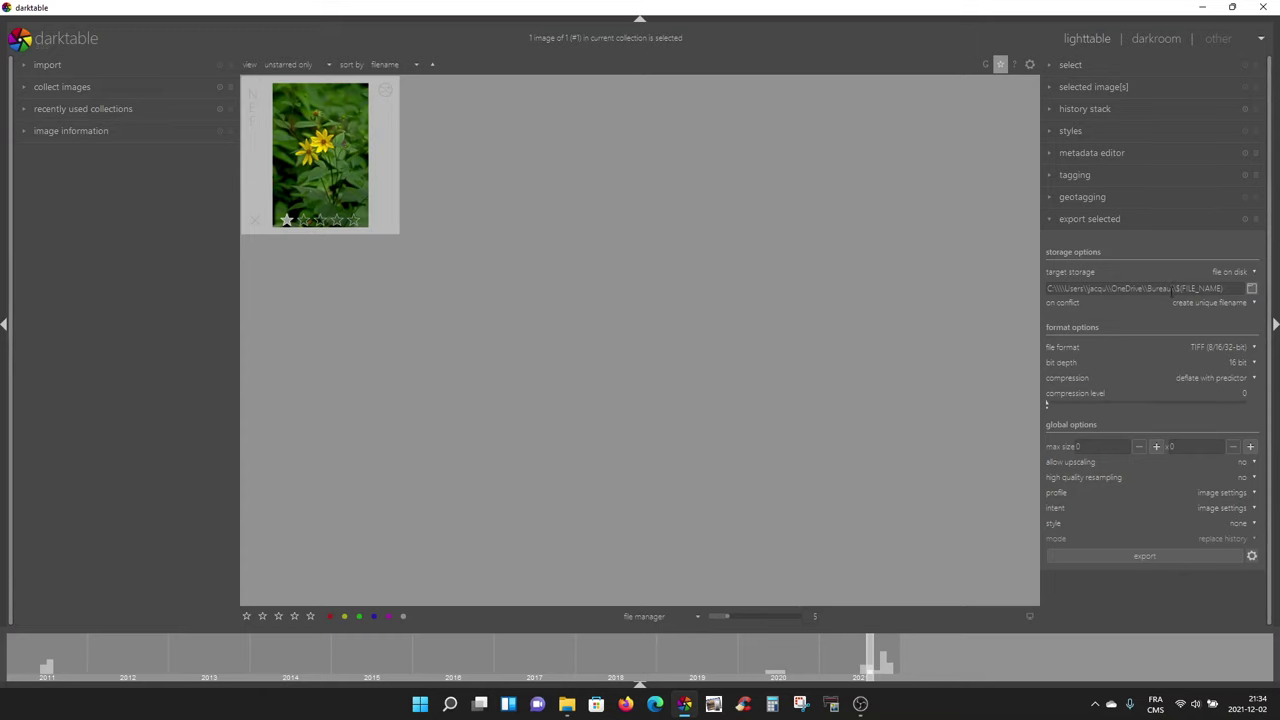
pyautogui.click(1252, 290)
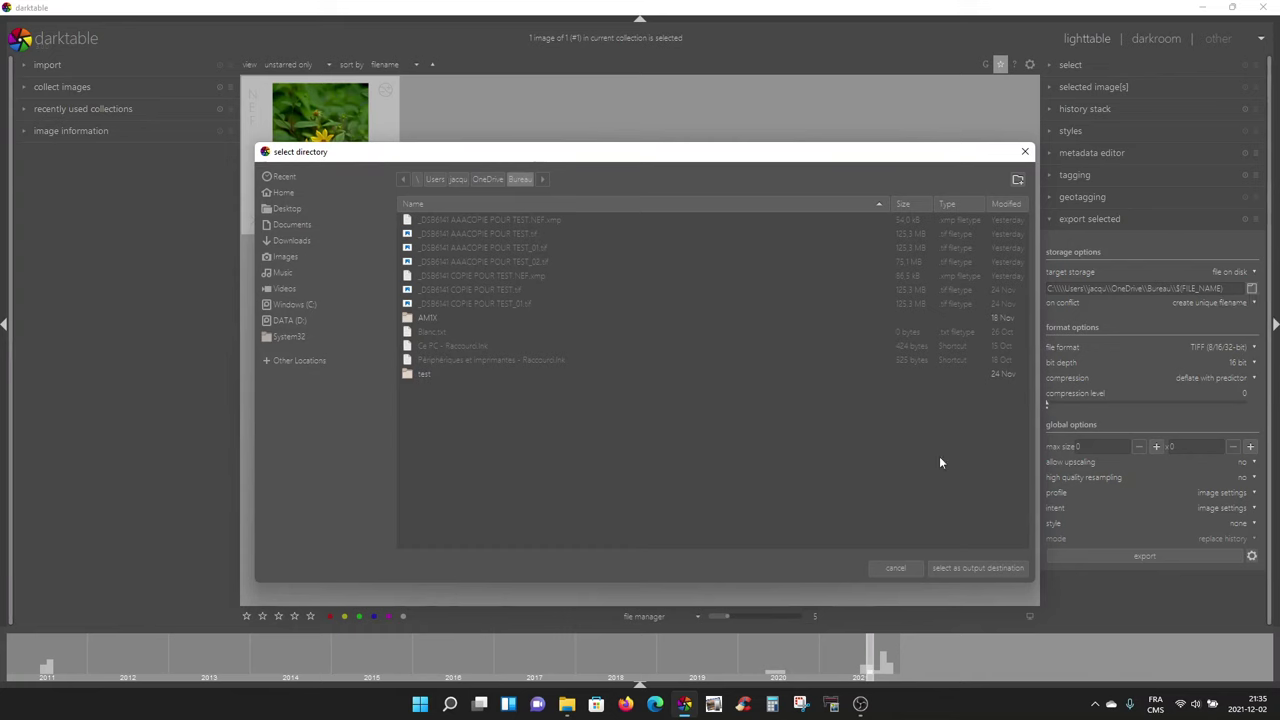
# Switch to File Explorer to check the photo's files in the Vidéos folder, and minimise it to return to the folder chooser
pyautogui.click(566, 704)
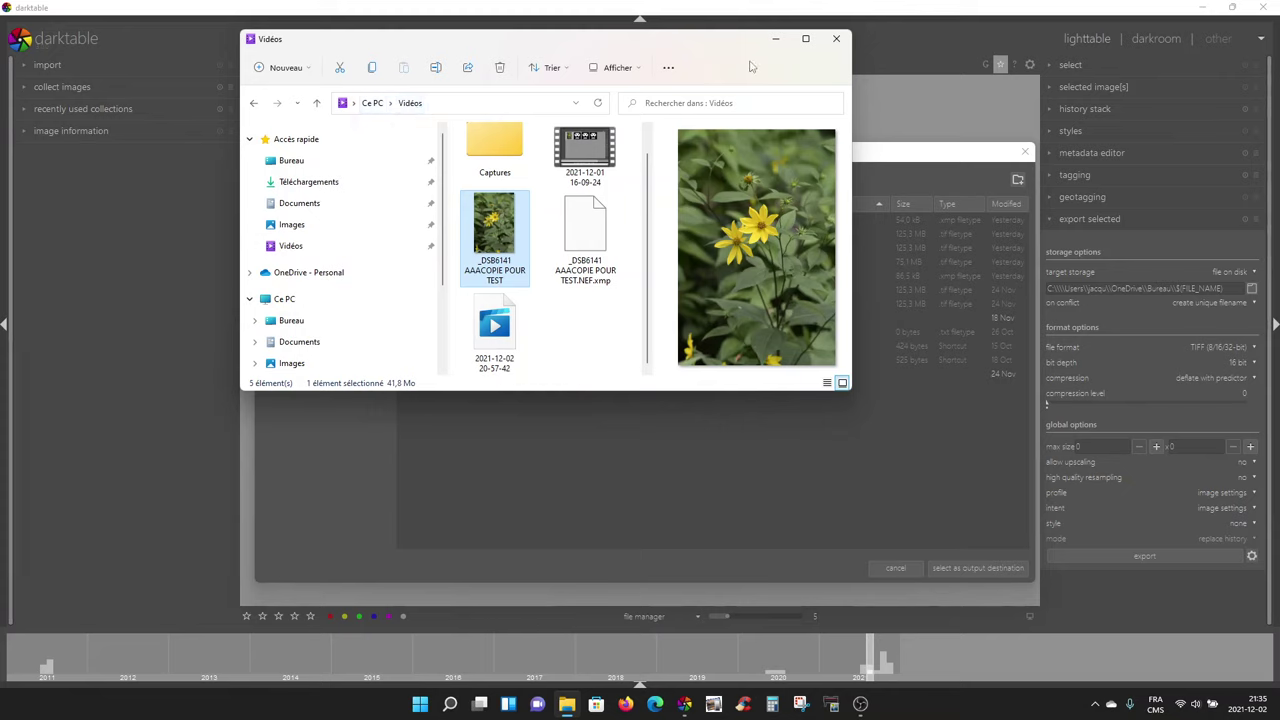
pyautogui.click(903, 87)
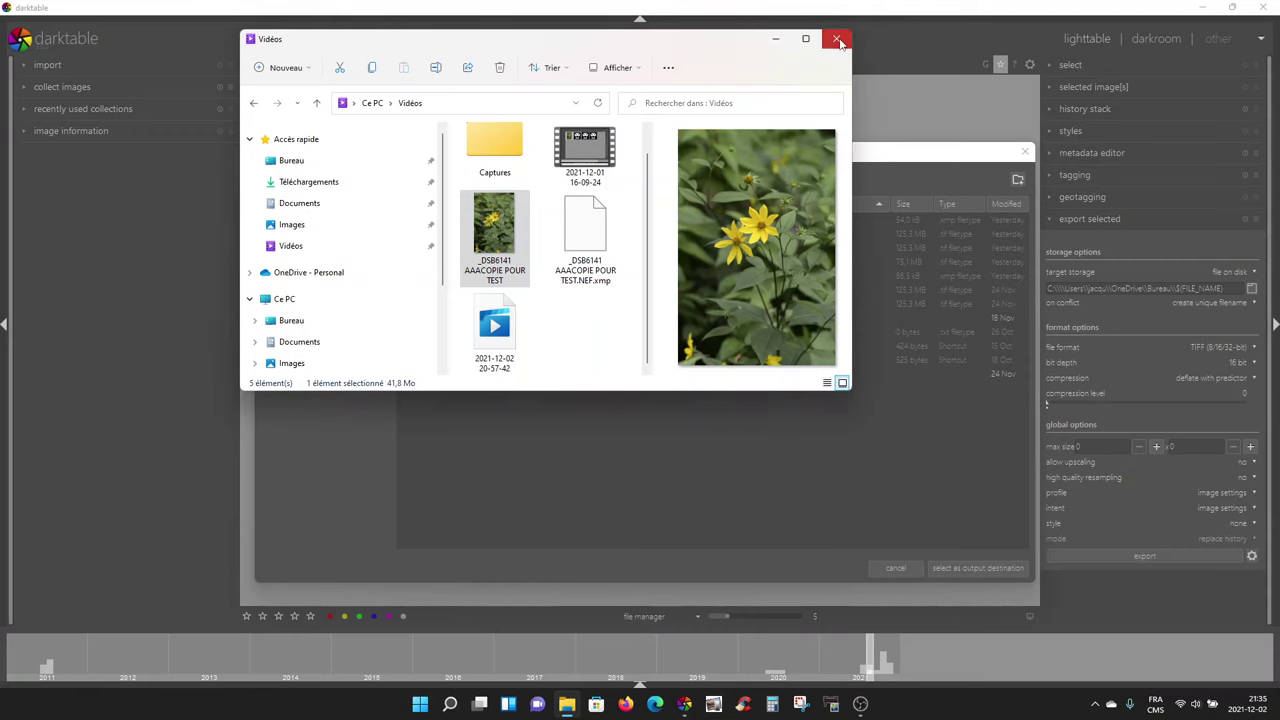
pyautogui.click(785, 45)
pyautogui.click(777, 40)
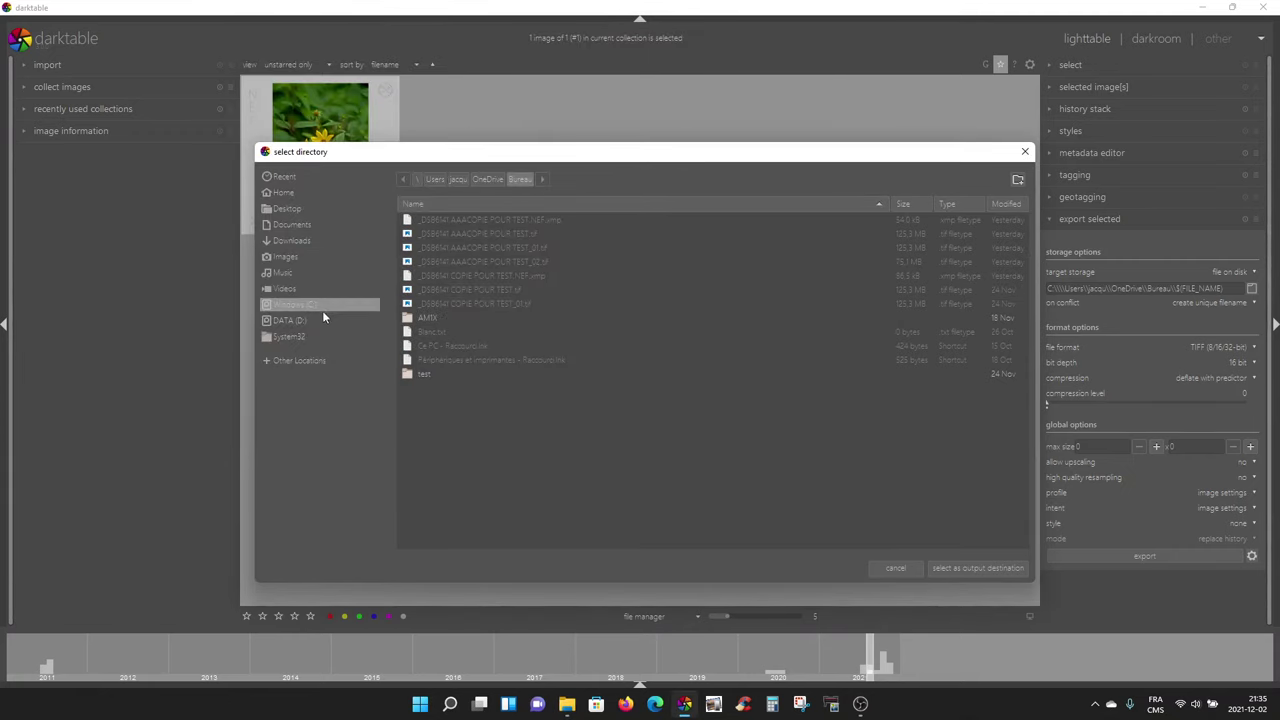
# Browse the Desktop and Windows (C:) locations in the folder chooser, and select the Videos folder as the export destination
pyautogui.click(297, 211)
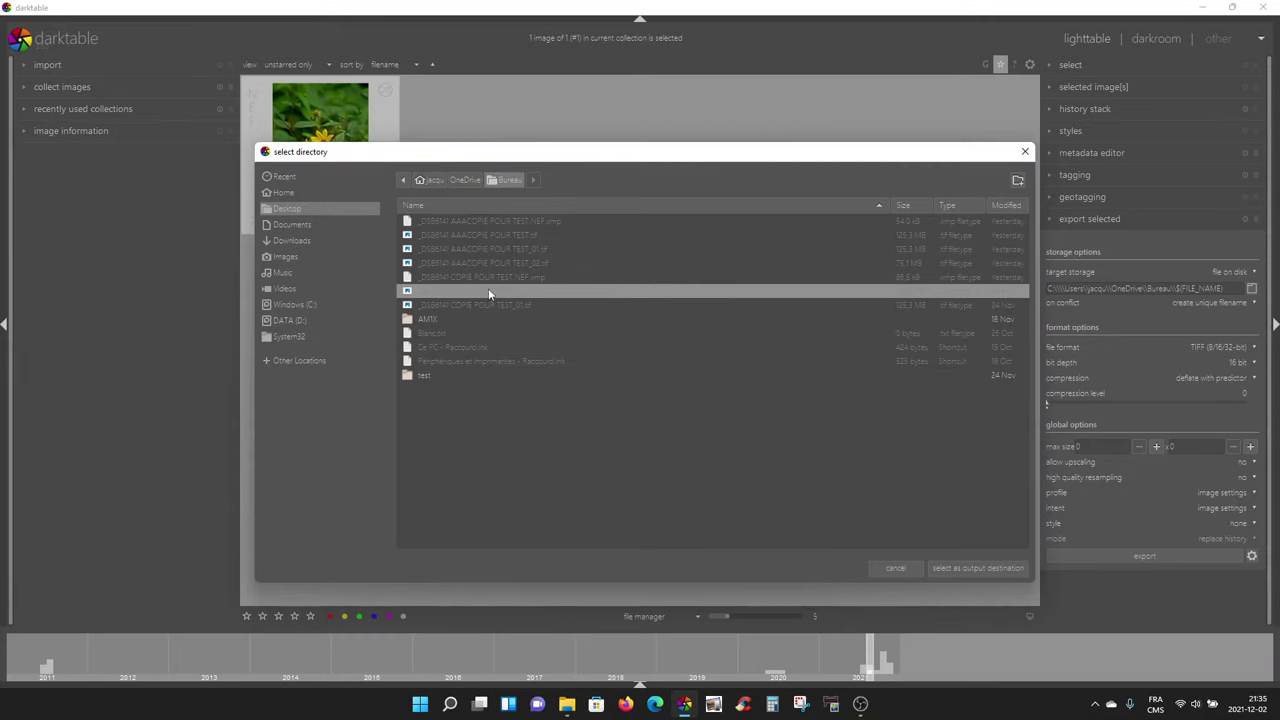
pyautogui.click(304, 305)
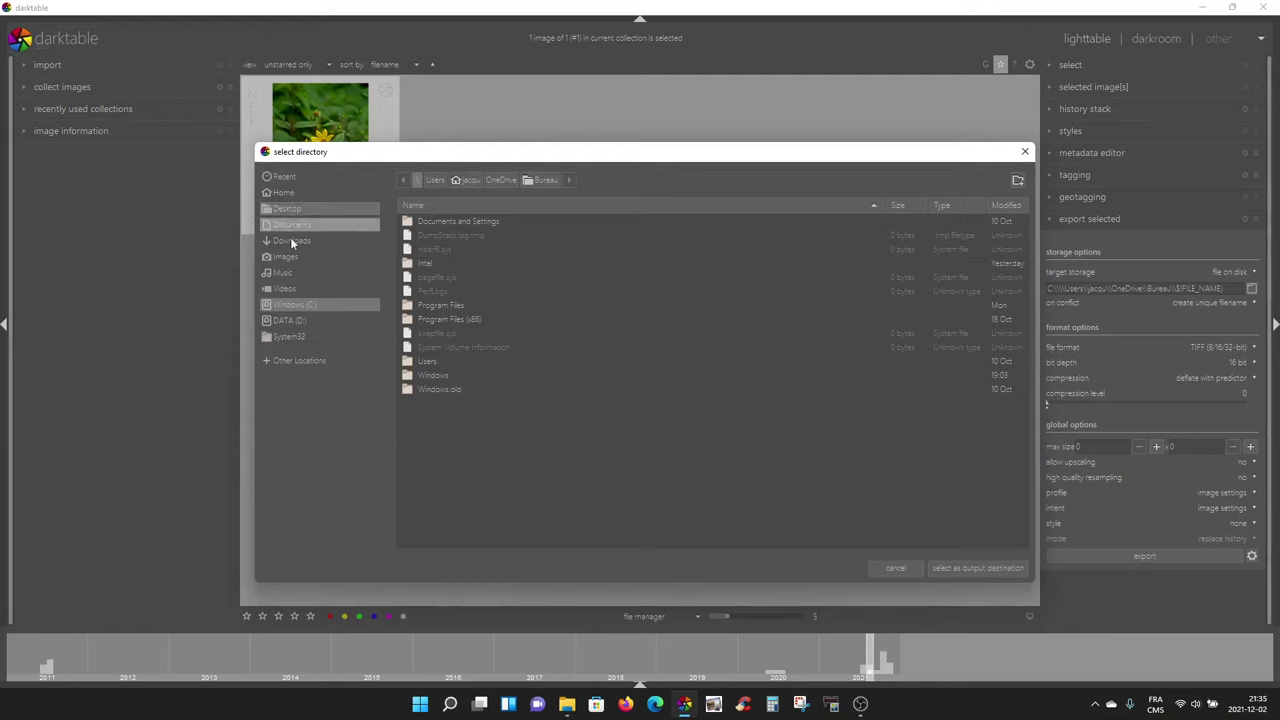
pyautogui.click(284, 291)
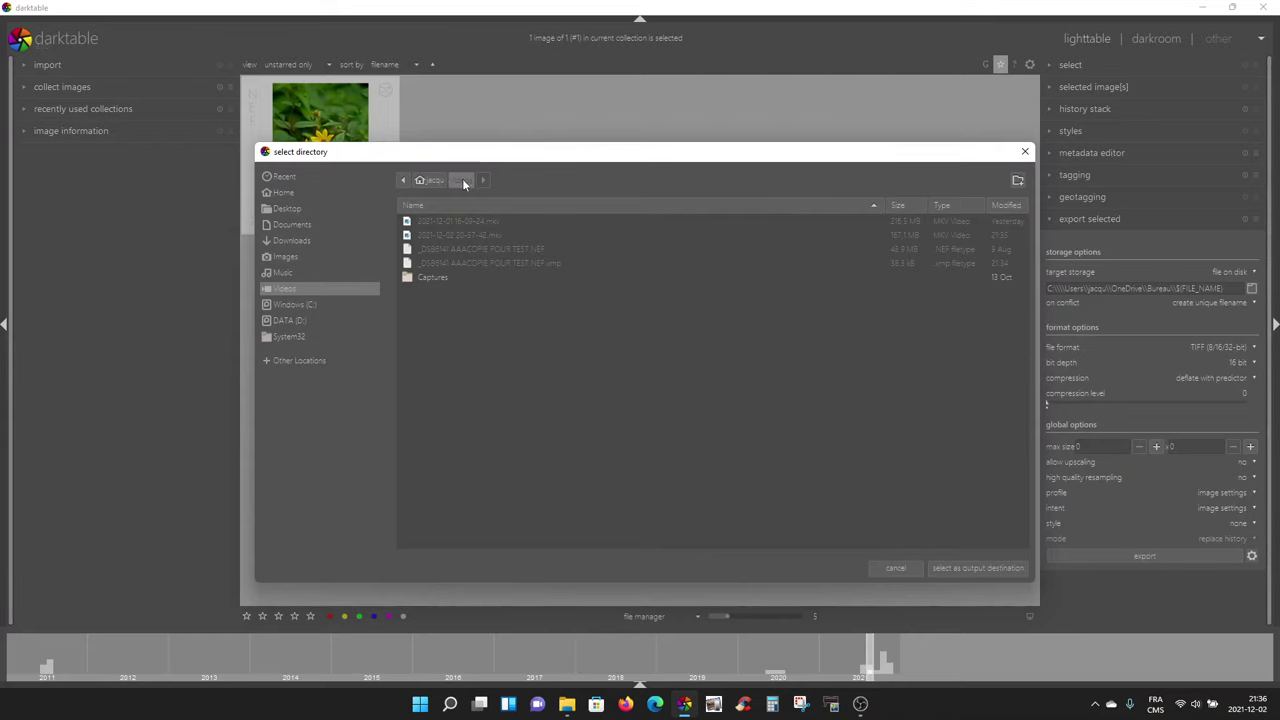
pyautogui.click(975, 575)
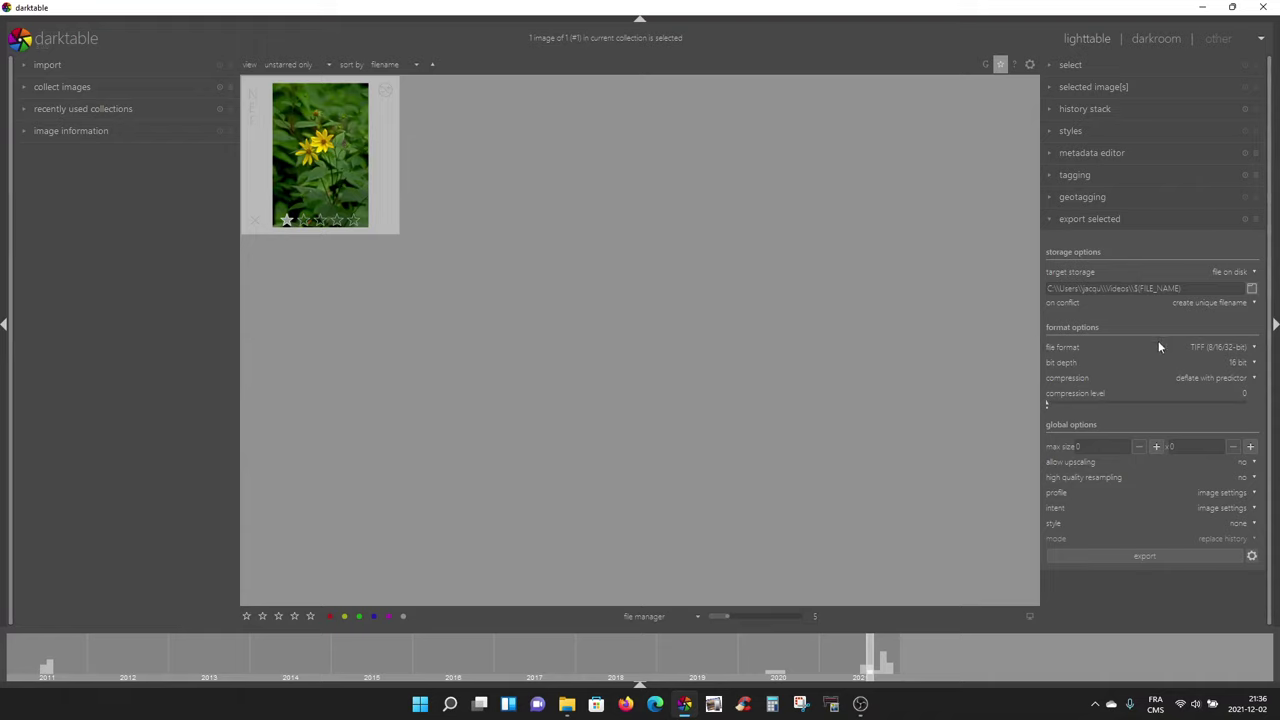
# Choose TIFF (8/16/32-bit) as the file format and export the selected flower photo
pyautogui.click(1249, 352)
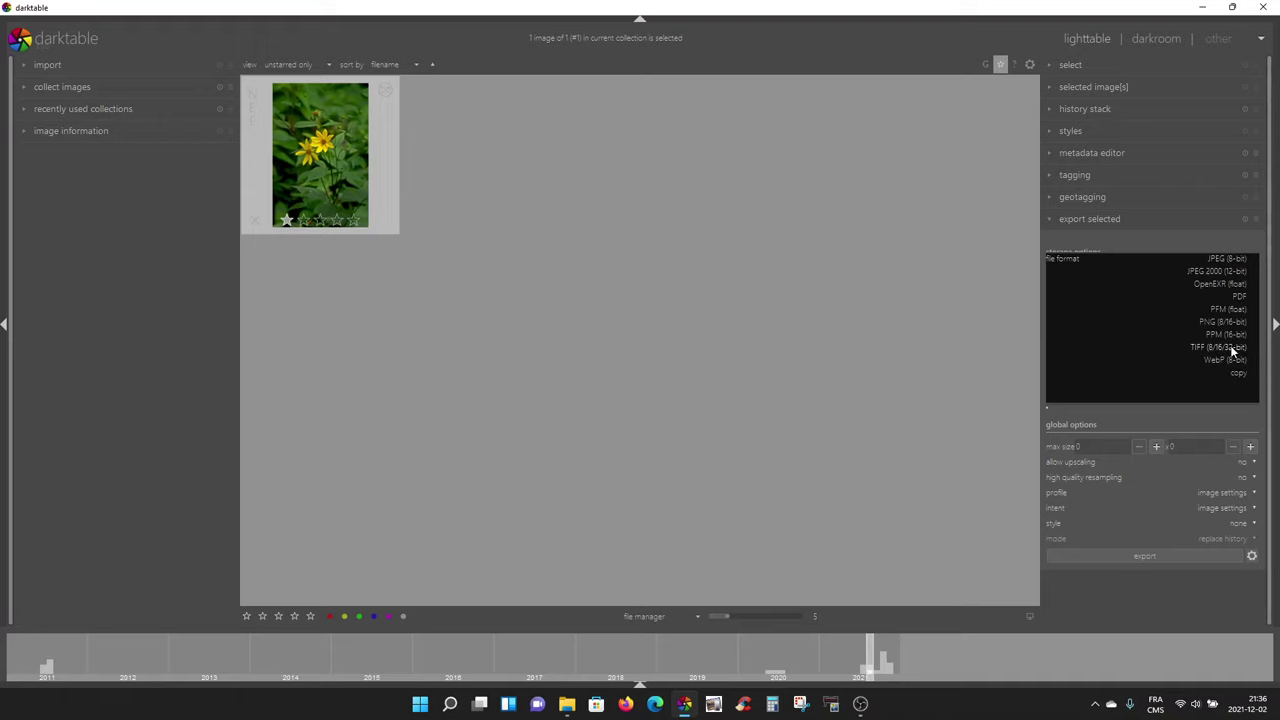
pyautogui.click(1233, 349)
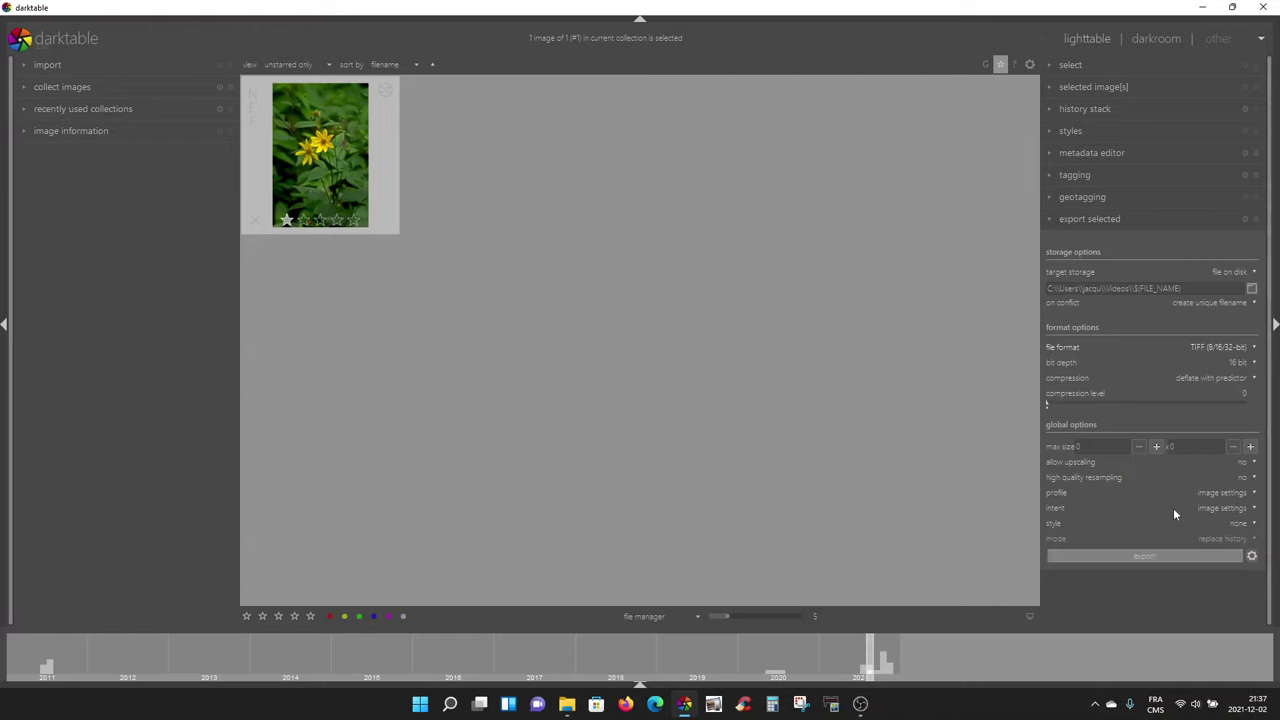
pyautogui.click(1147, 560)
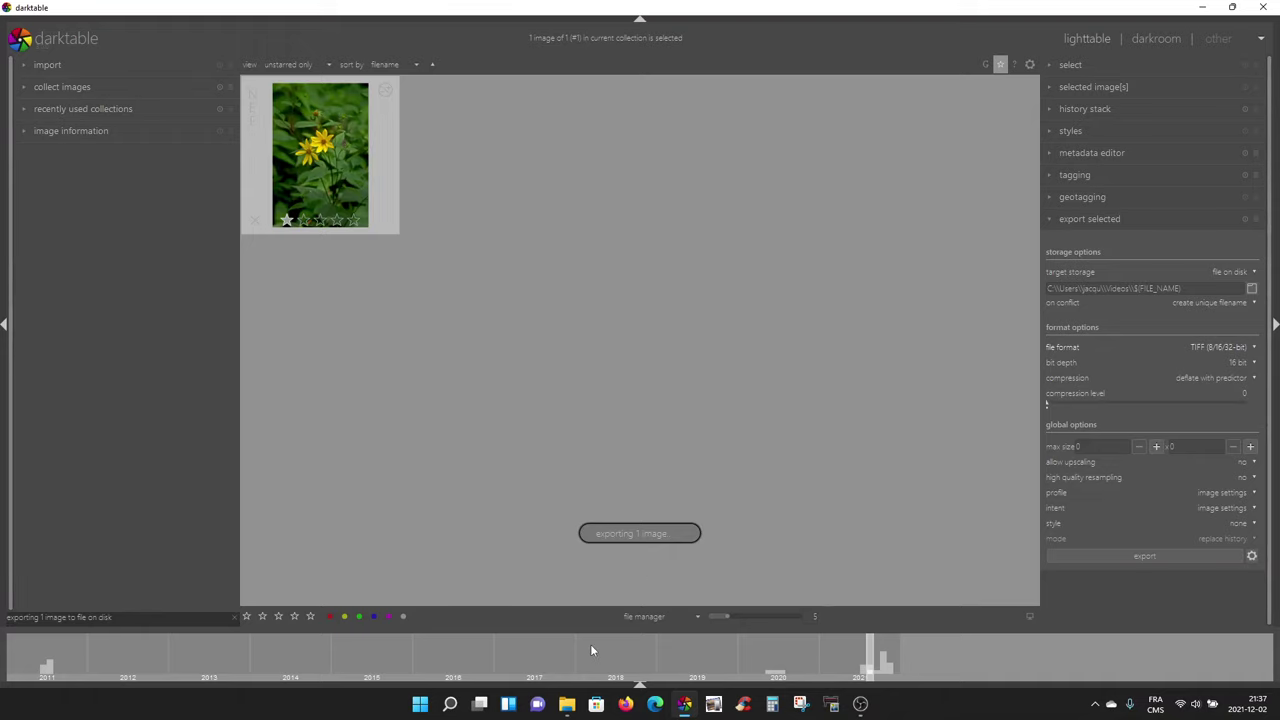
# Check the Vidéos folder in File Explorer for the exported file, and reconfirm Videos as the export destination in darktable
pyautogui.click(568, 705)
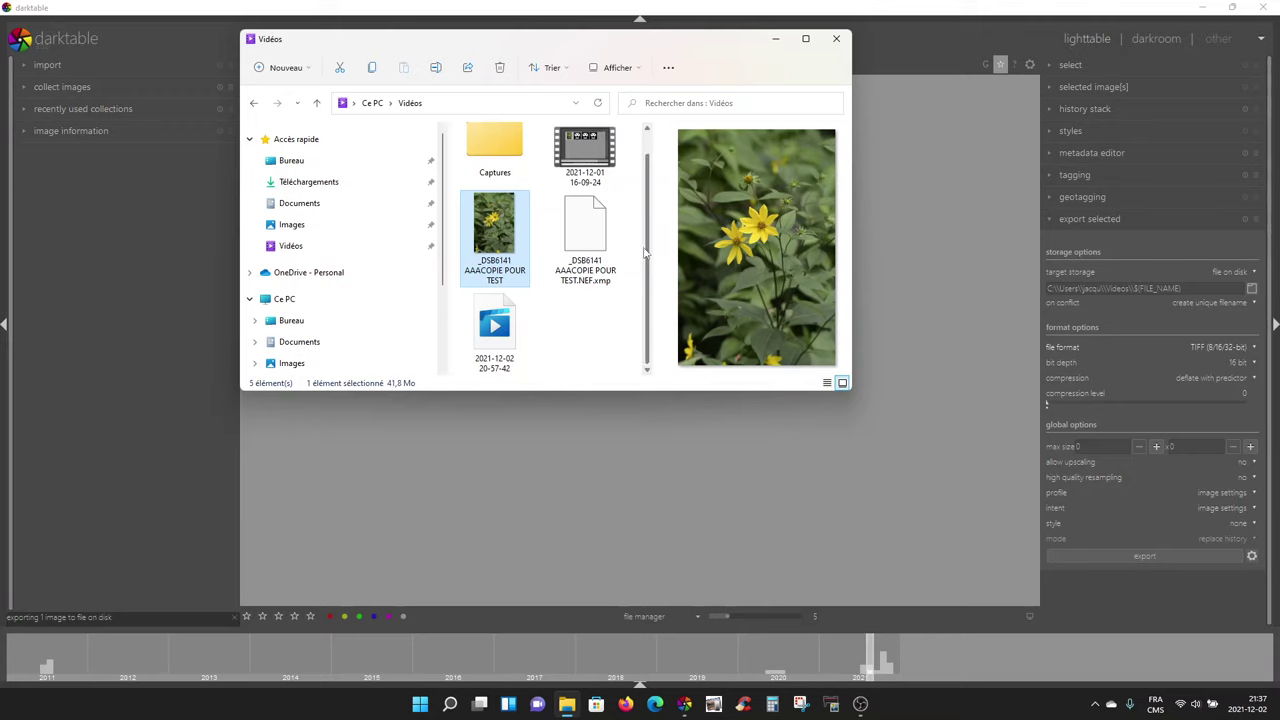
pyautogui.click(777, 42)
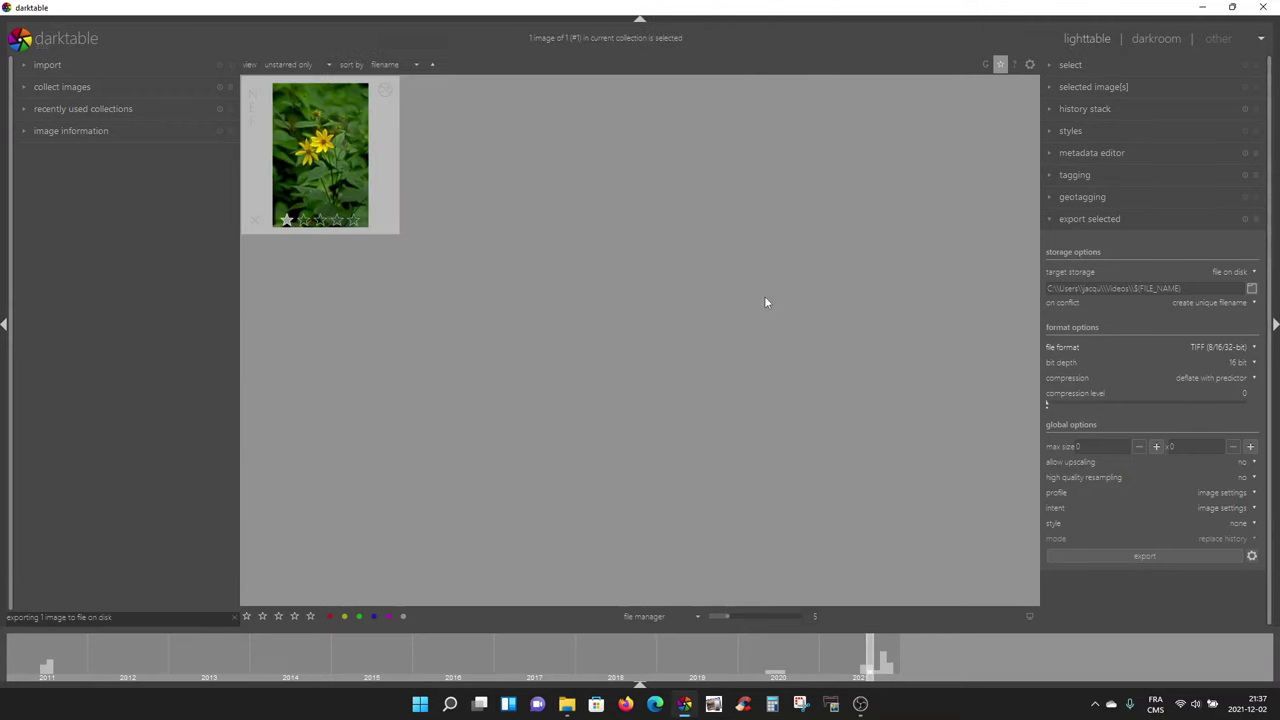
pyautogui.click(1251, 288)
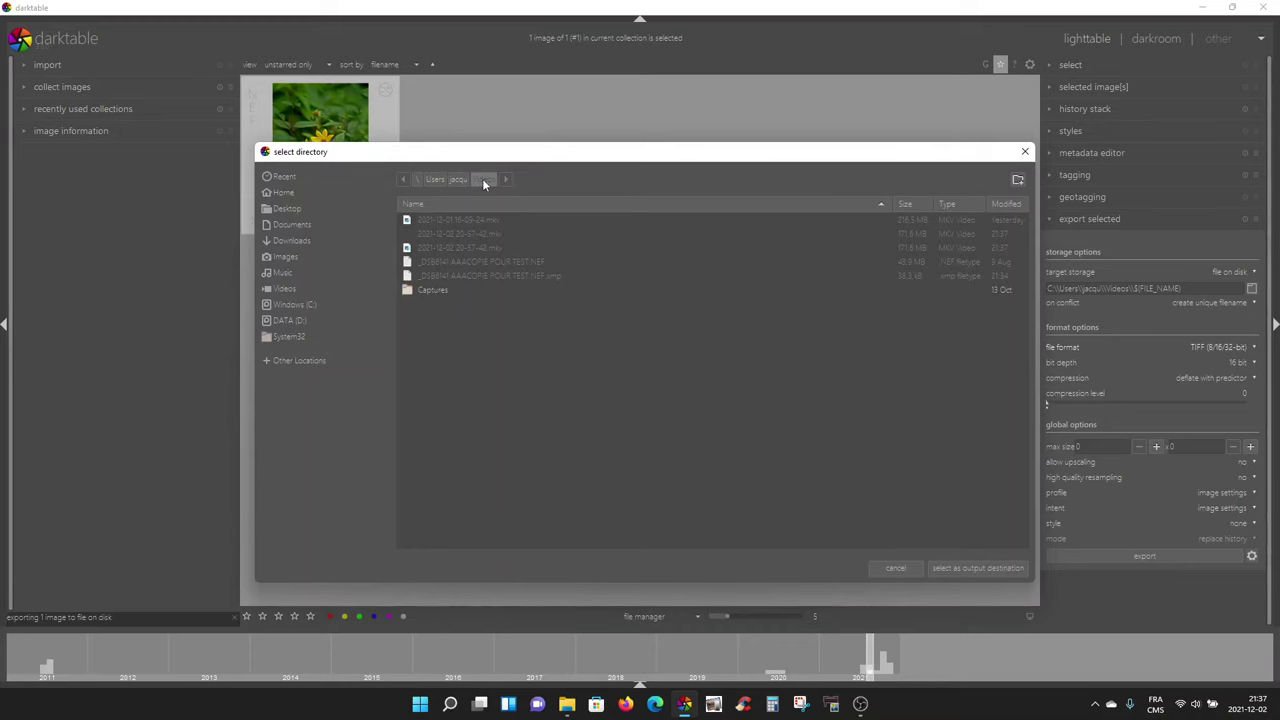
pyautogui.click(964, 566)
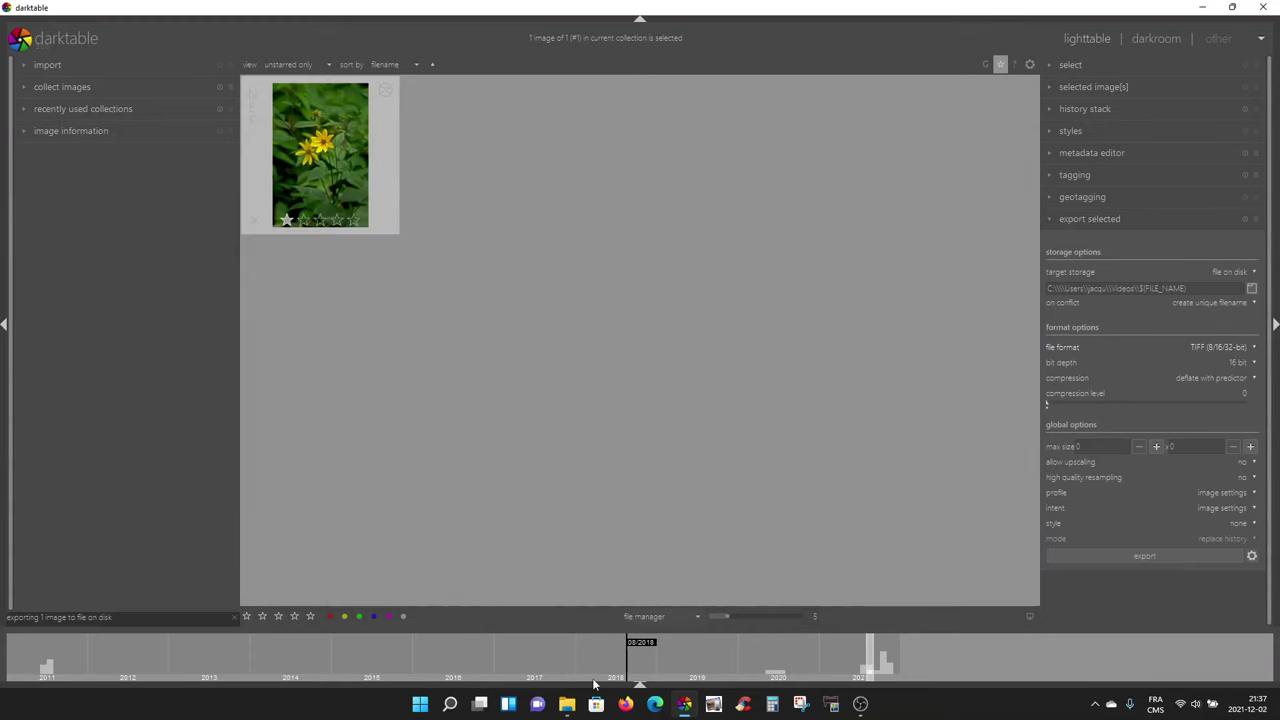
# Switch to File Explorer, open the exported TIFF from the Vidéos folder in the photo viewer, compare it with the original photo, and close the viewer
pyautogui.click(566, 706)
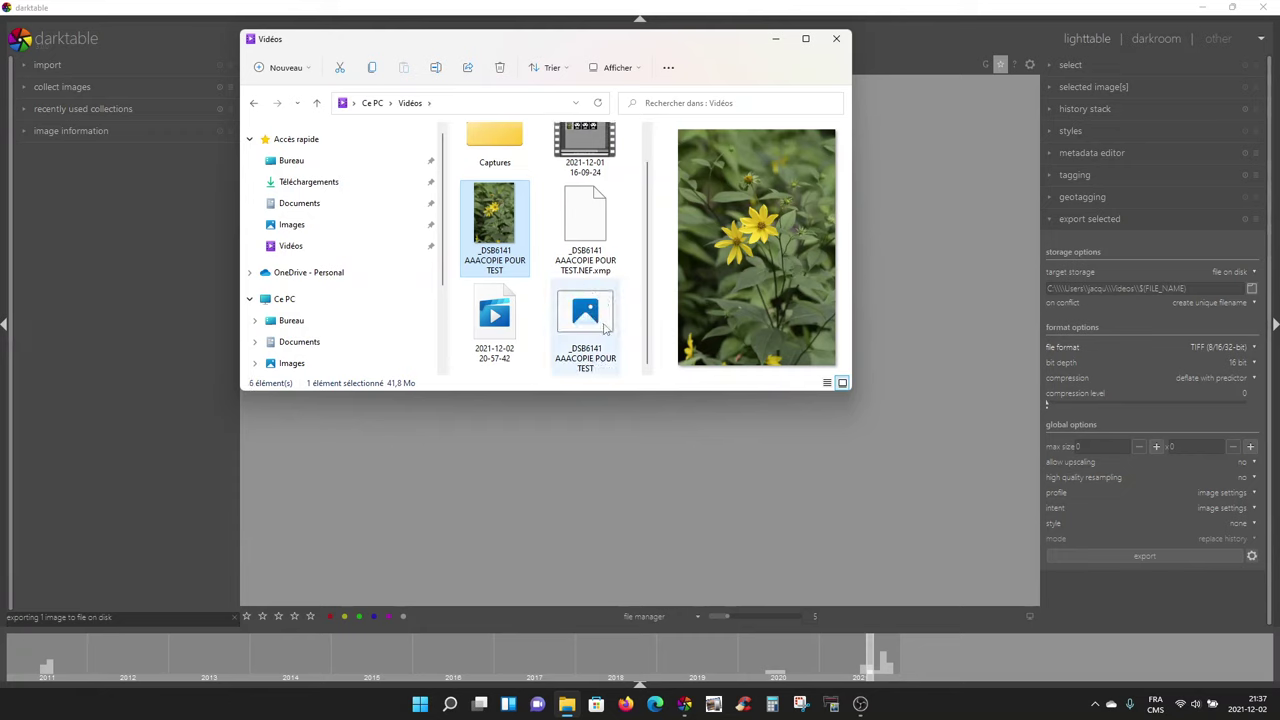
pyautogui.moveTo(601, 313)
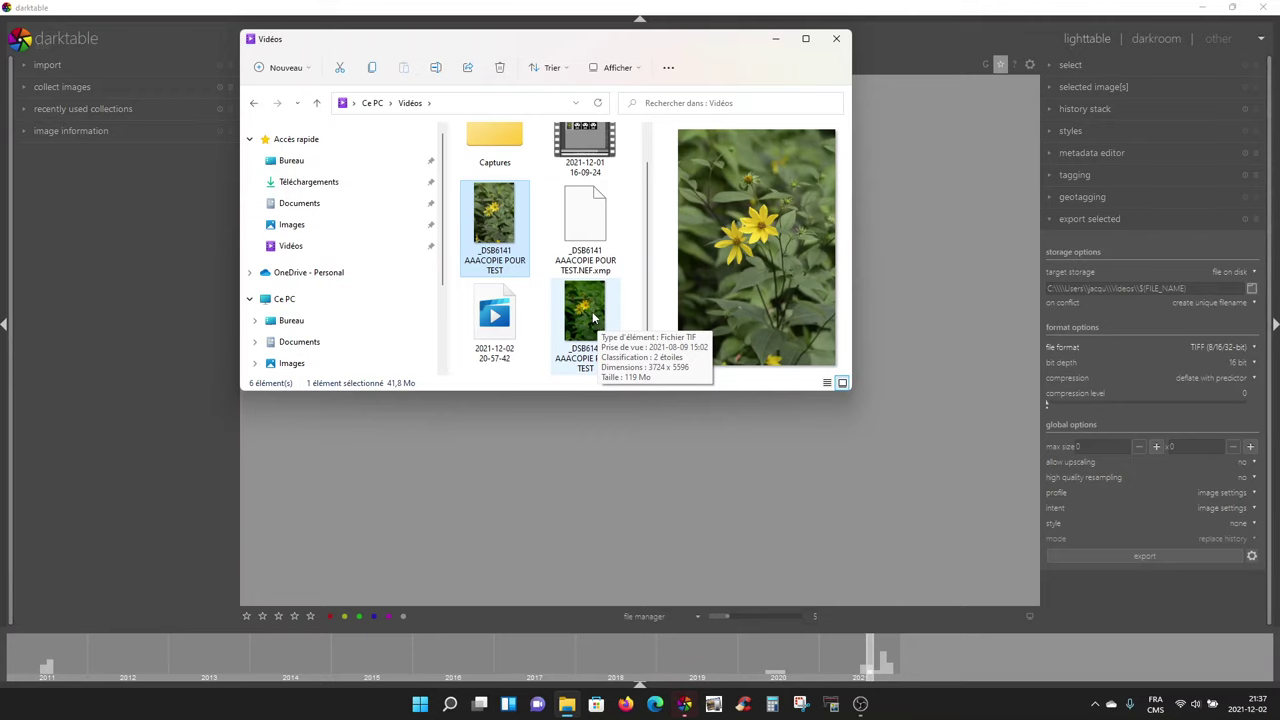
pyautogui.doubleClick(592, 317)
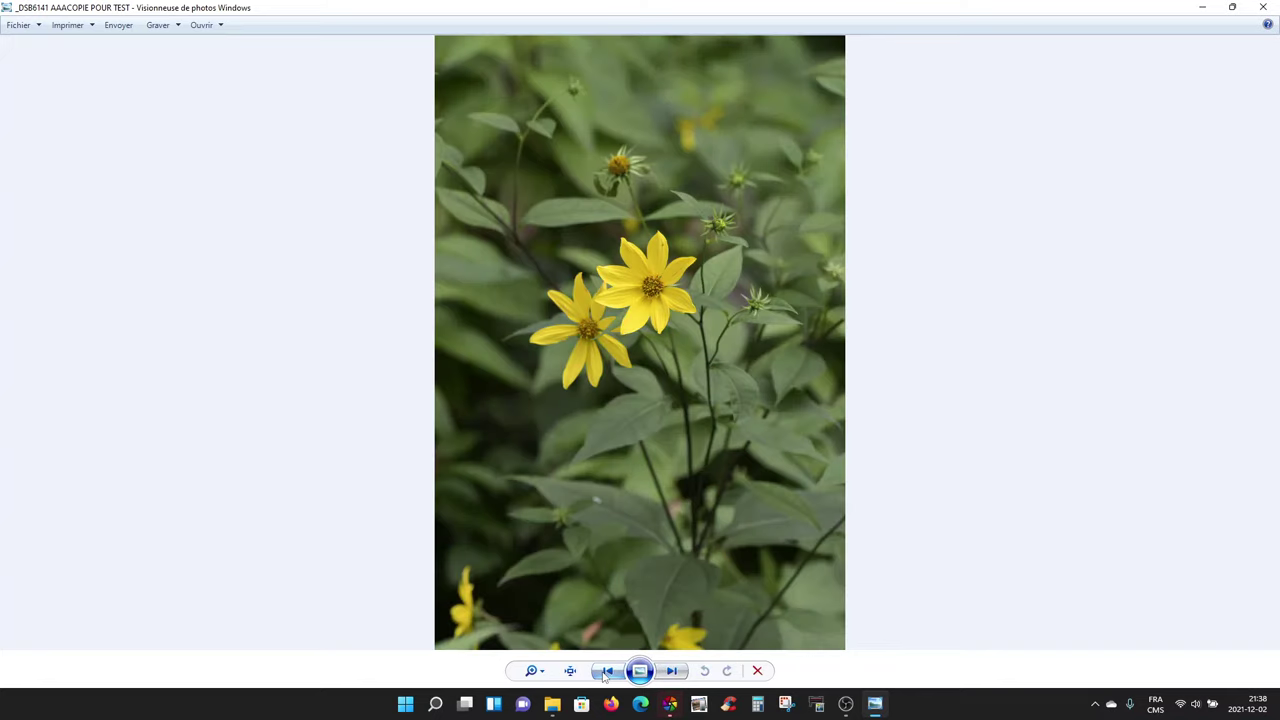
pyautogui.click(672, 672)
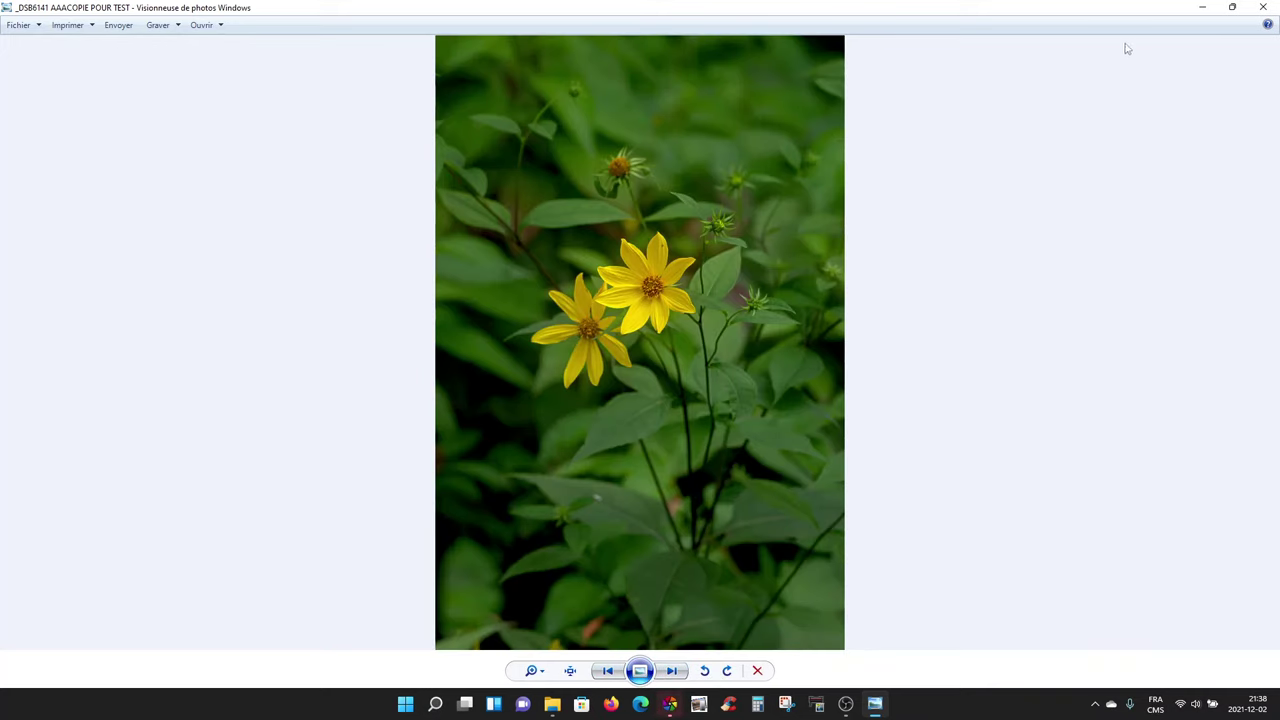
pyautogui.click(1263, 8)
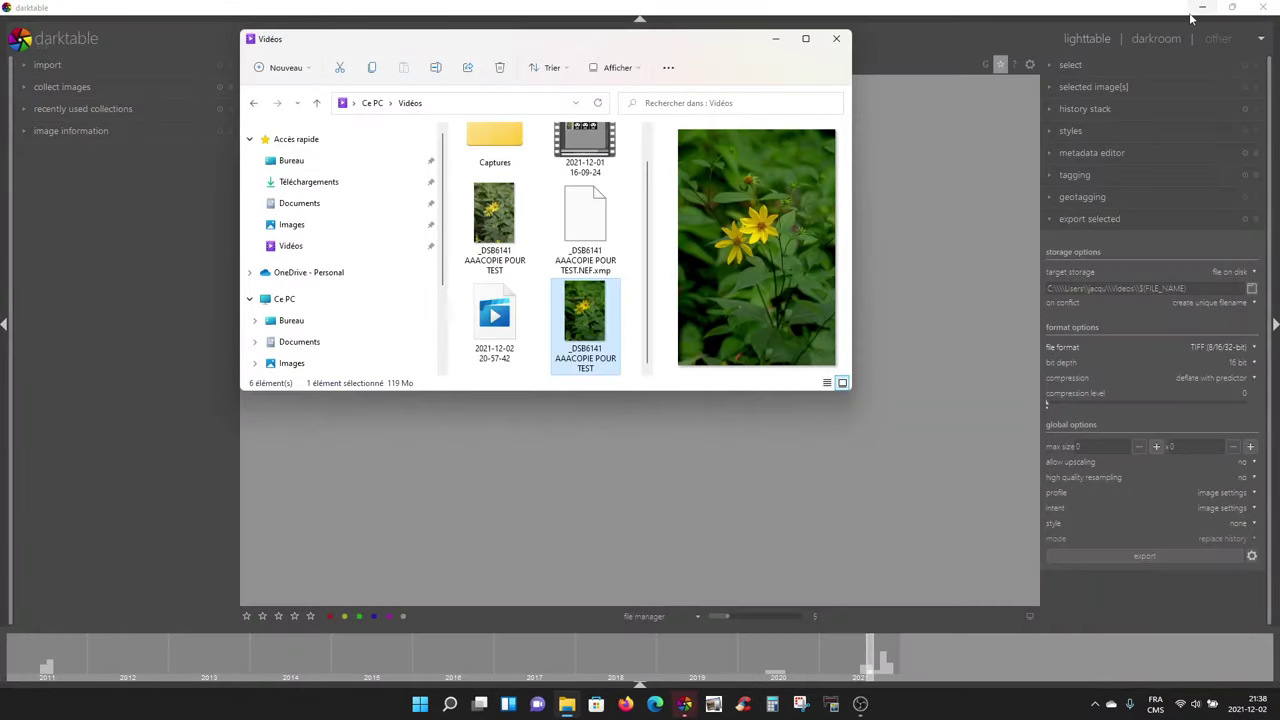
# Dismiss the File Explorer window showing the Vidéos folder and close darktable
pyautogui.click(770, 41)
pyautogui.click(828, 39)
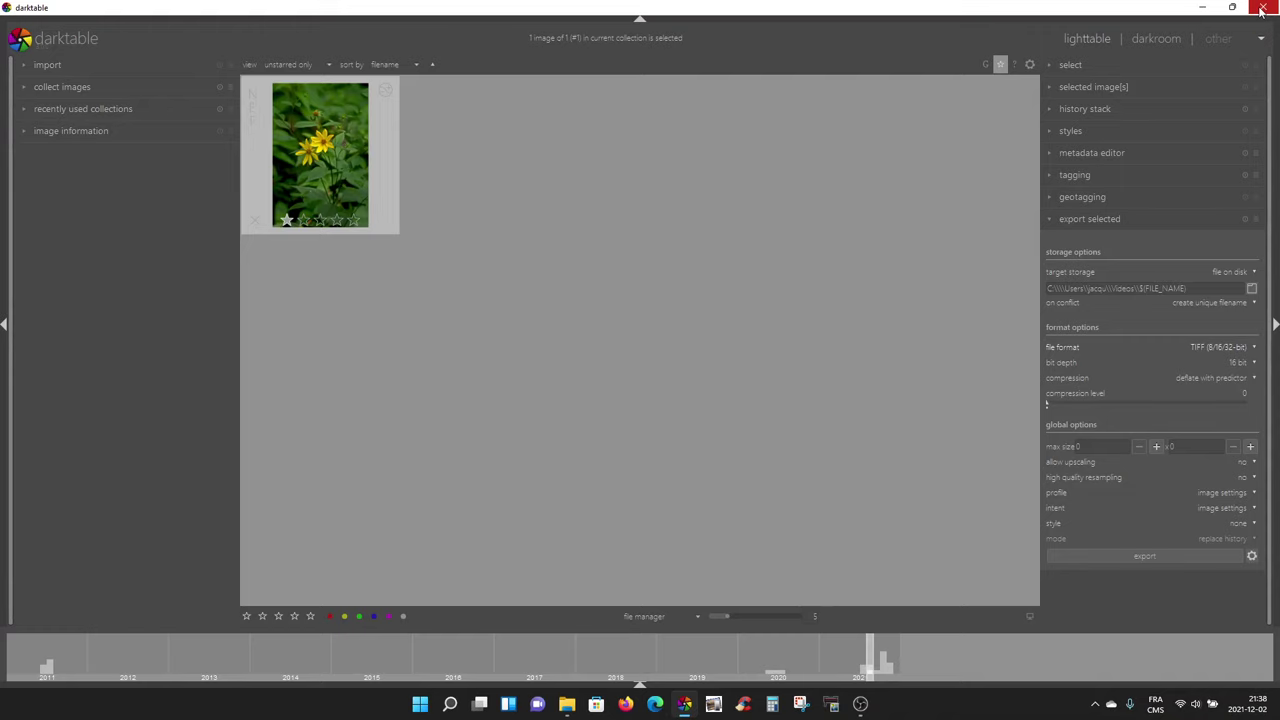
pyautogui.click(1262, 9)
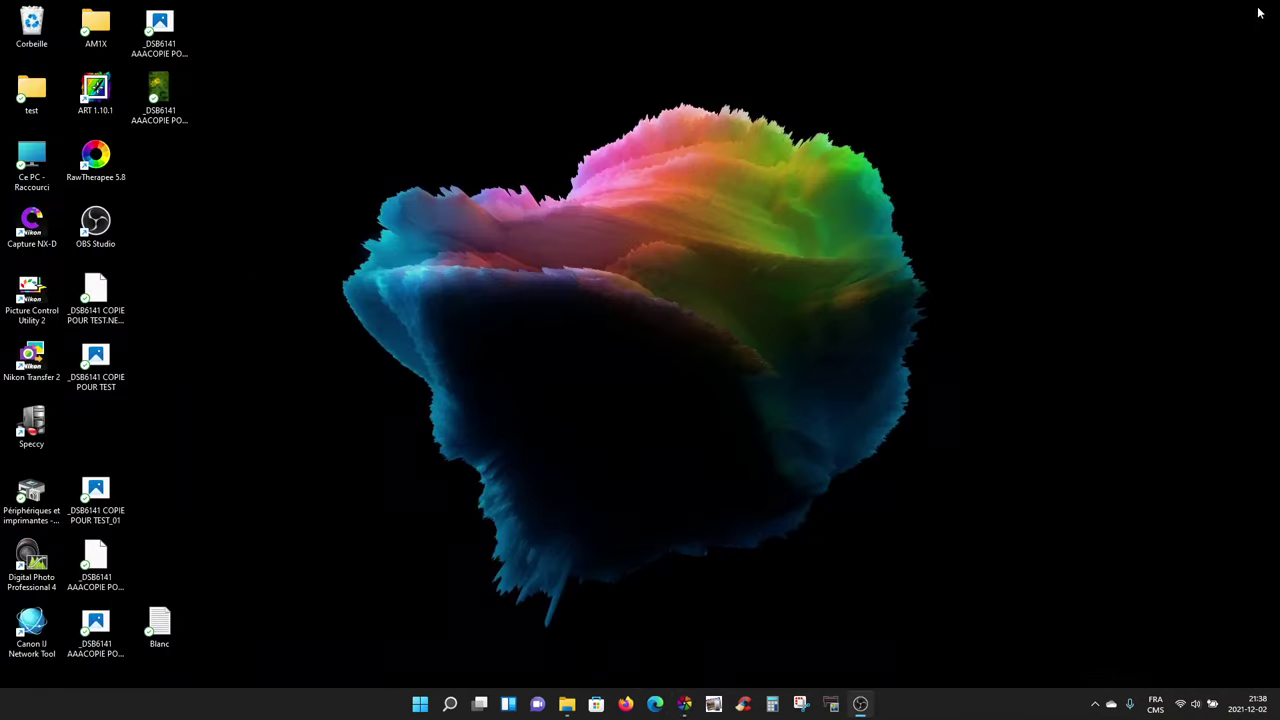